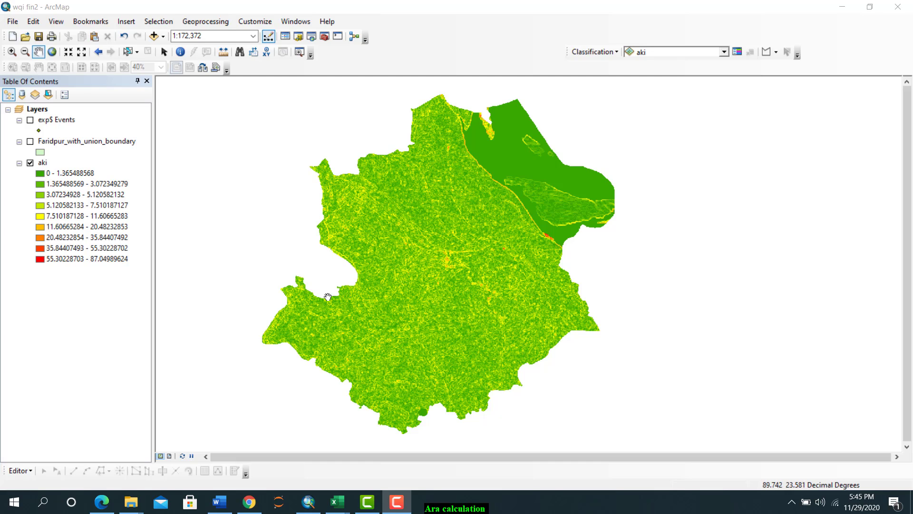
# Switch to Chrome and open the country-level data download page of the DIVA-GIS website from the search results
pyautogui.click(250, 502)
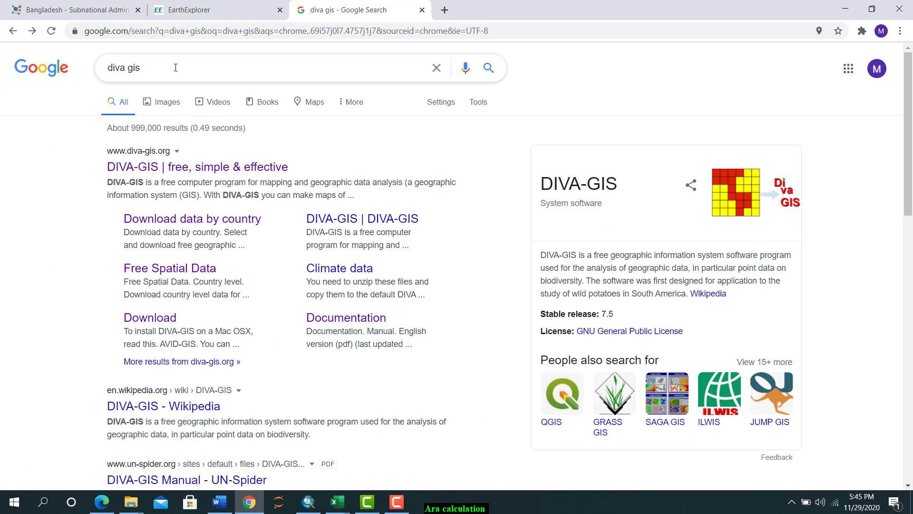
pyautogui.moveTo(176, 69); pyautogui.dragTo(119, 67)
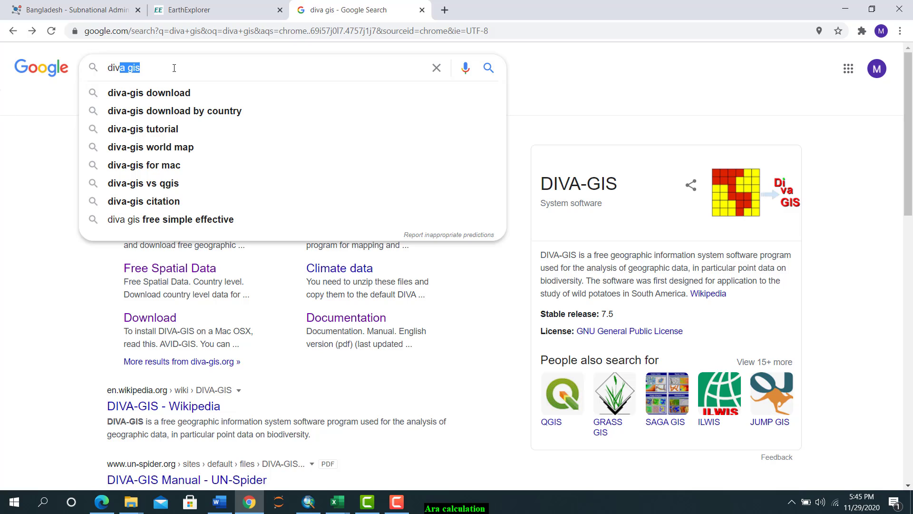
pyautogui.click(28, 281)
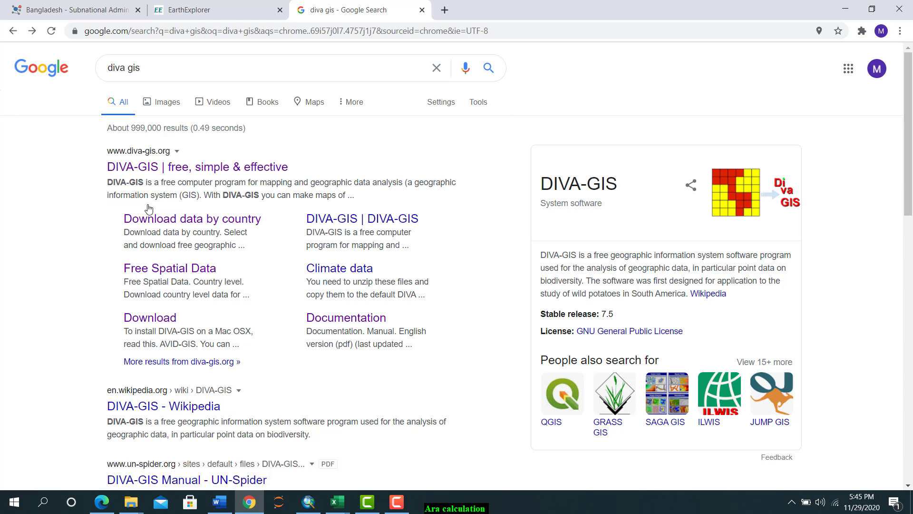
pyautogui.click(144, 169)
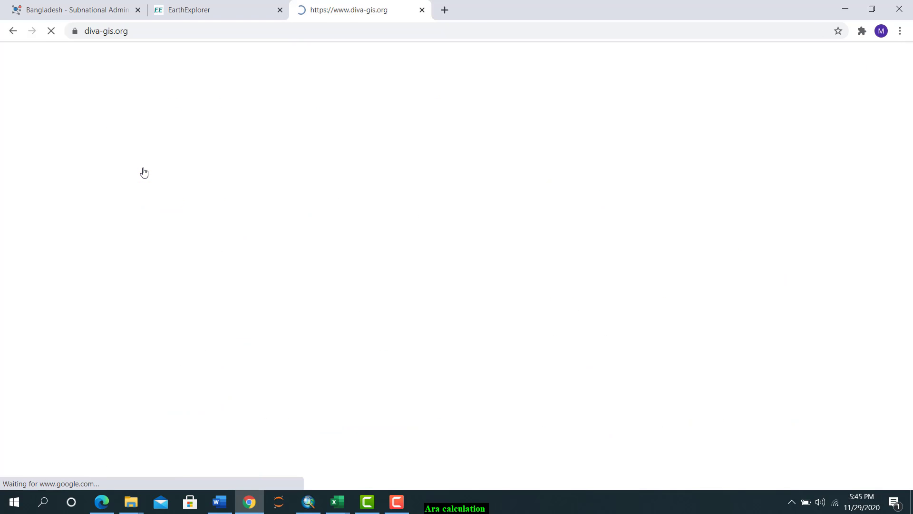
pyautogui.click(354, 124)
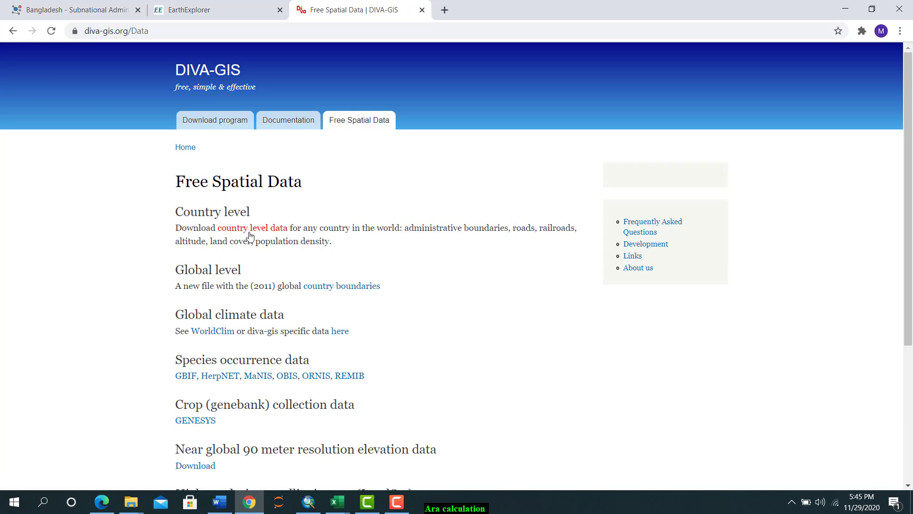
pyautogui.click(250, 233)
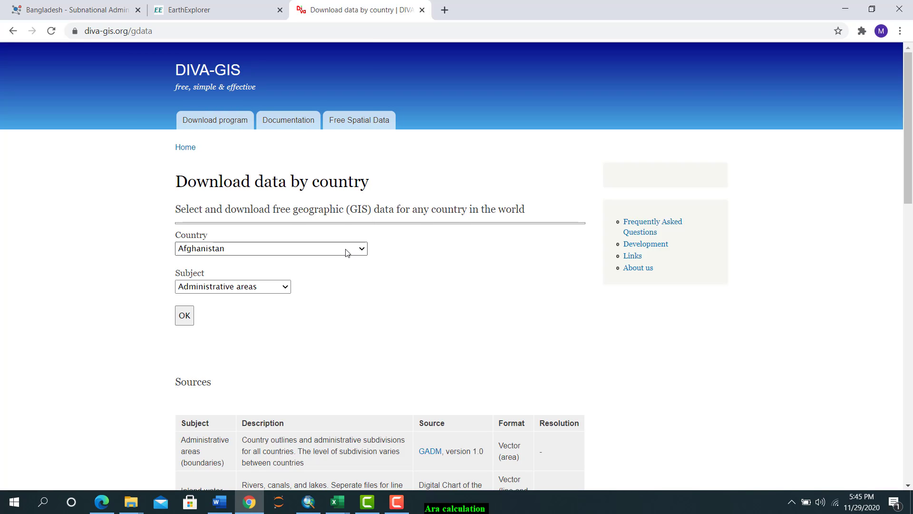
# Choose Bangladesh as the country and Administrative areas as the subject for the data download
pyautogui.click(363, 250)
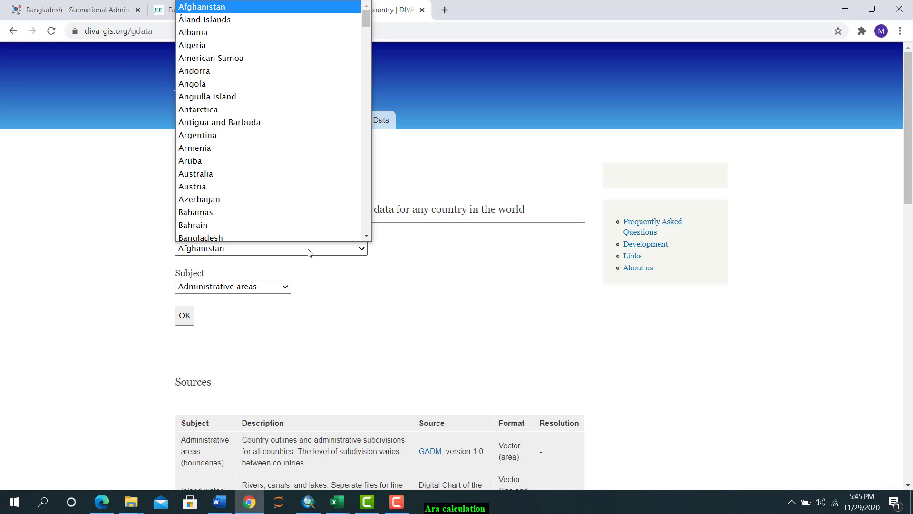
pyautogui.click(186, 233)
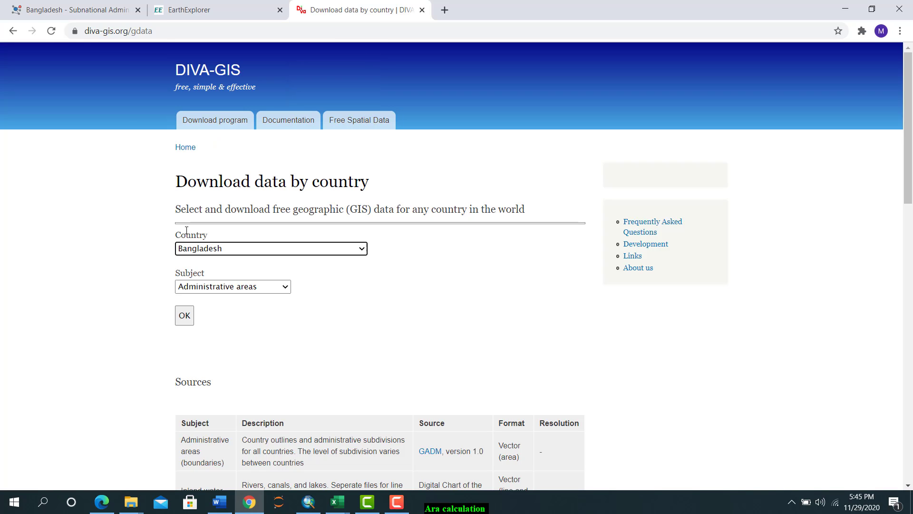
pyautogui.click(284, 290)
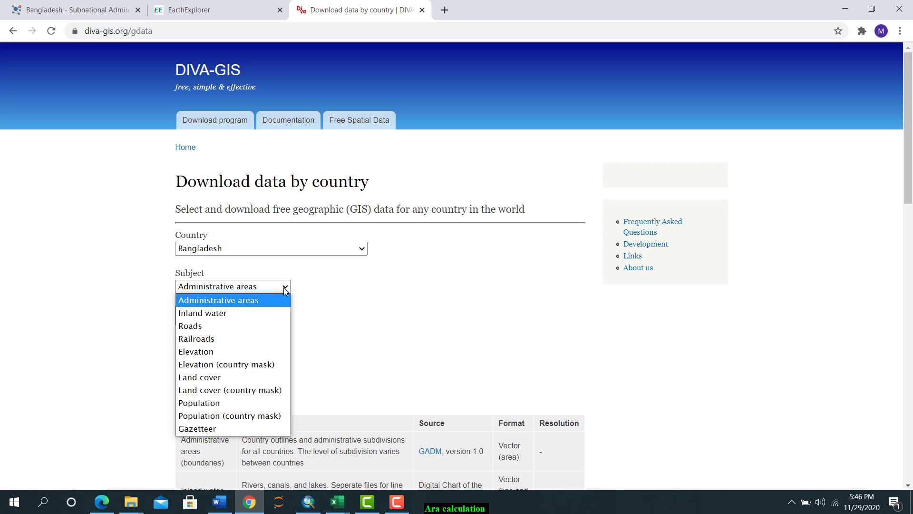
pyautogui.click(199, 303)
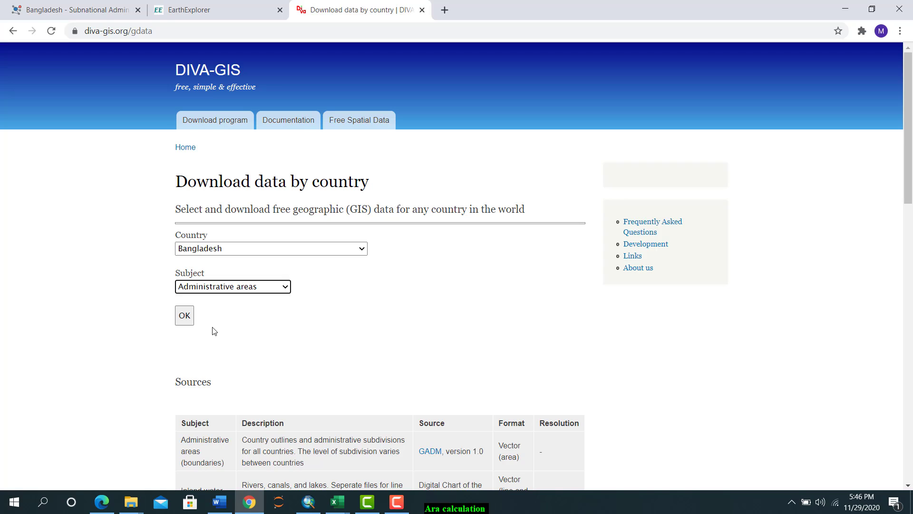
# Examine the BGD_AdminBoundaries_candidate.gdb.zip entry on the humdata.org Bangladesh boundaries page, and return to the DIVA-GIS download page
pyautogui.click(309, 505)
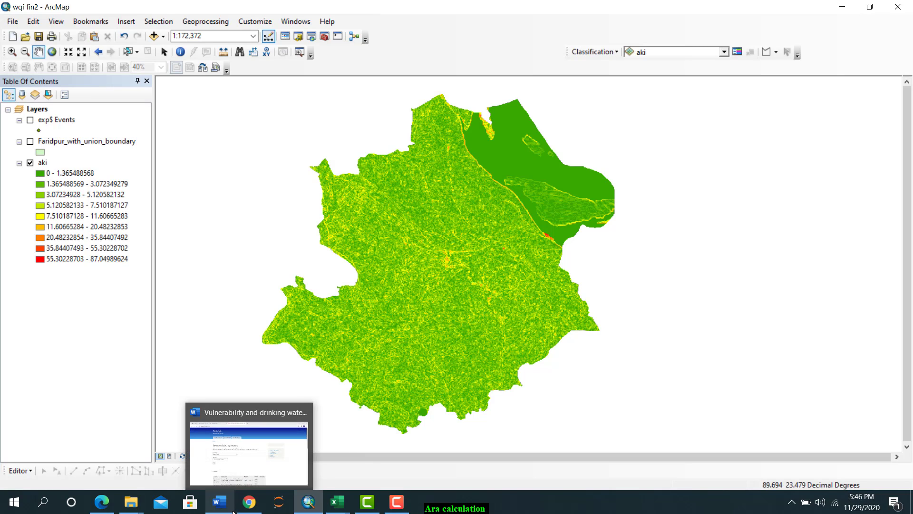
pyautogui.click(249, 502)
pyautogui.click(88, 6)
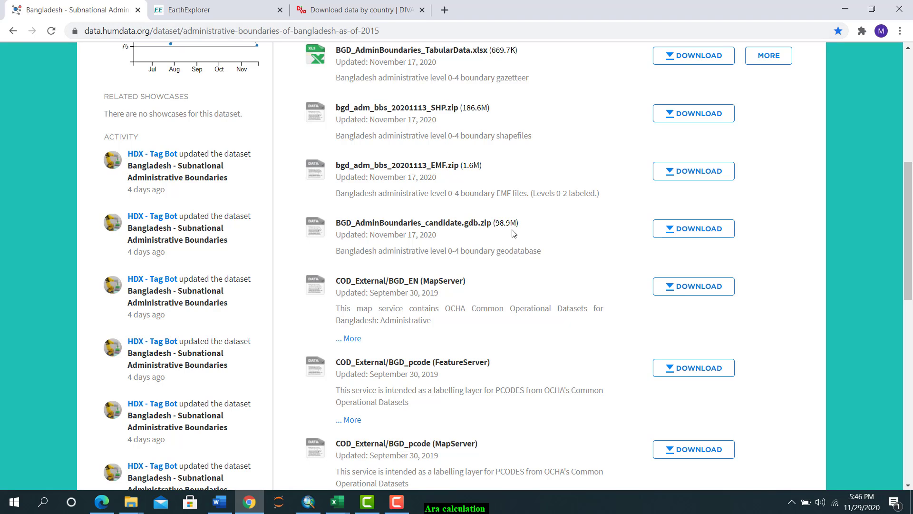
pyautogui.moveTo(527, 224); pyautogui.dragTo(337, 221)
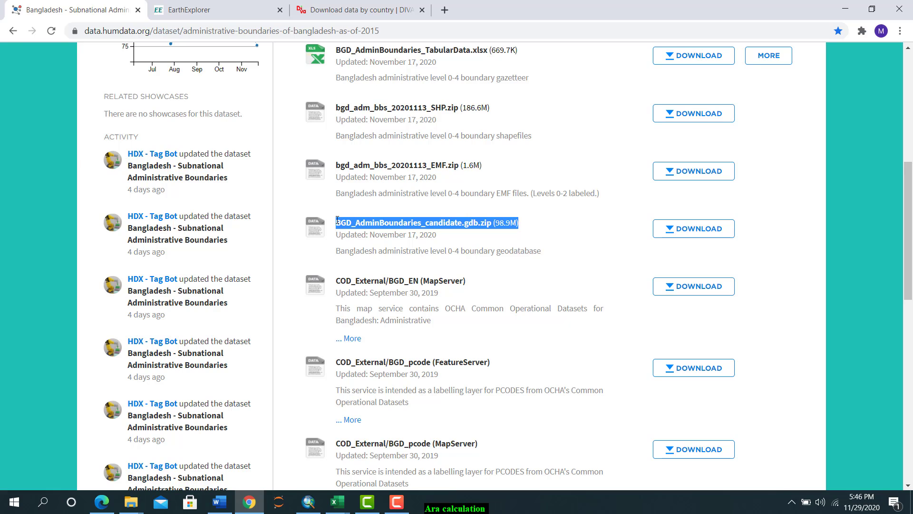
pyautogui.click(545, 246)
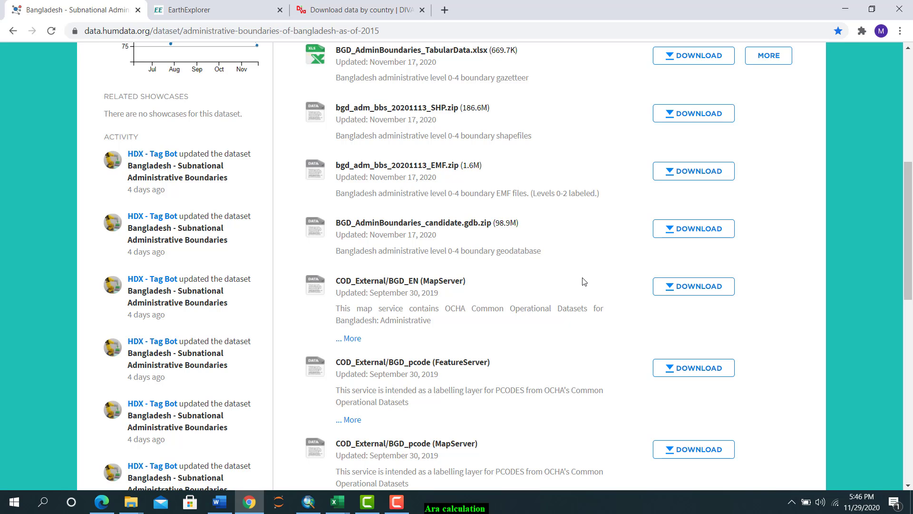
pyautogui.click(335, 6)
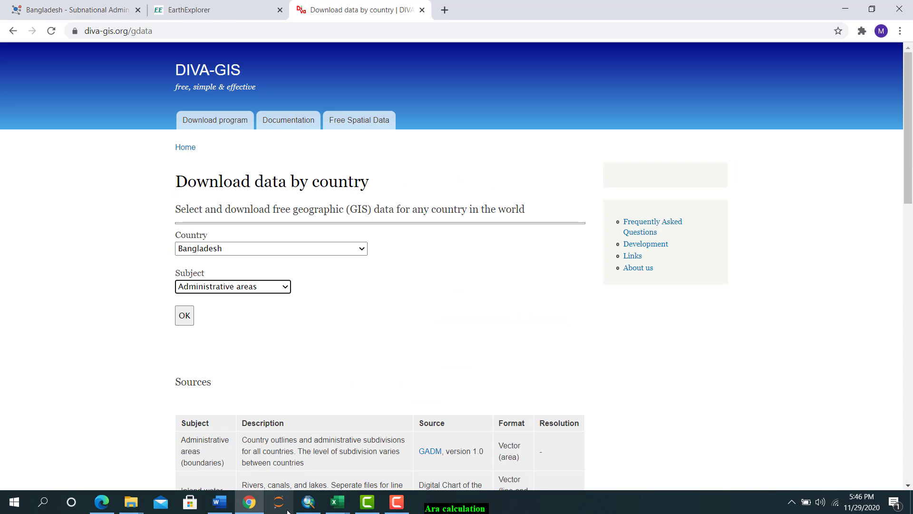
# Switch to ArcMap and remove the exp$ Events, Faridpur_with_union_boundary and aki layers from the map
pyautogui.click(308, 502)
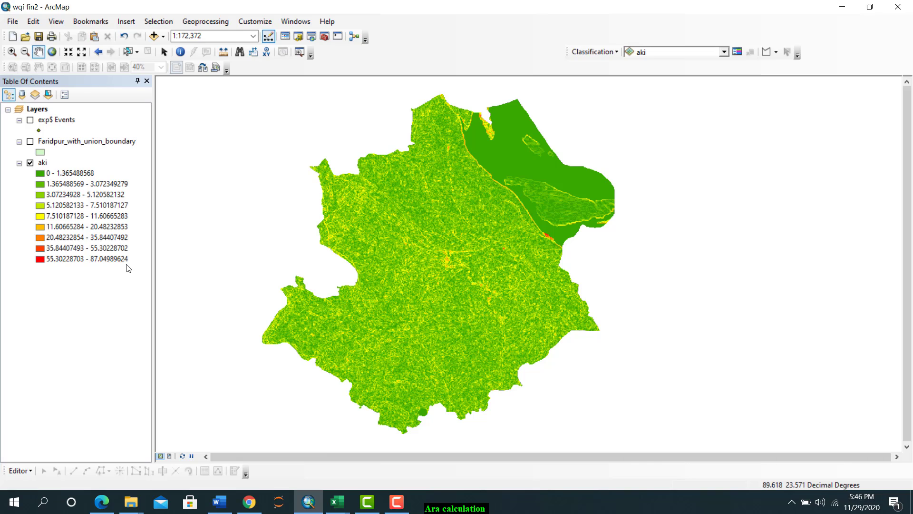
pyautogui.rightClick(58, 120)
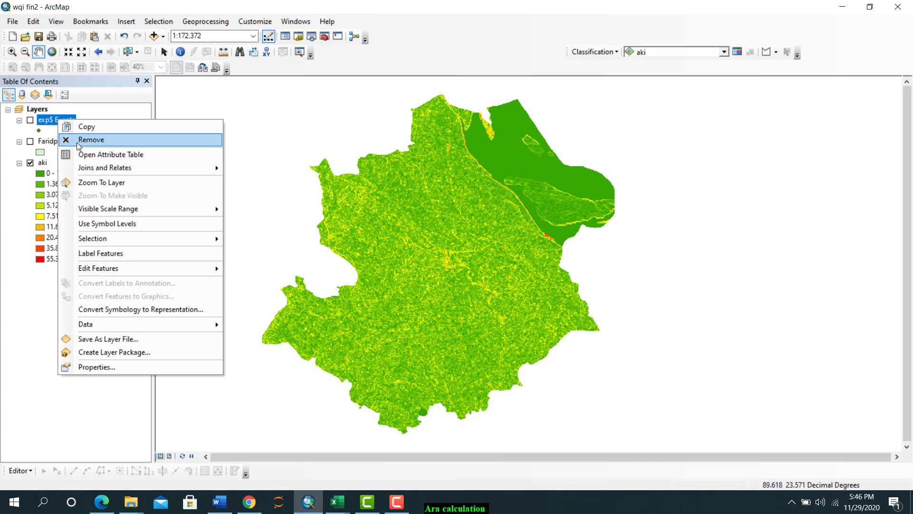
pyautogui.click(78, 144)
pyautogui.rightClick(61, 120)
pyautogui.click(72, 137)
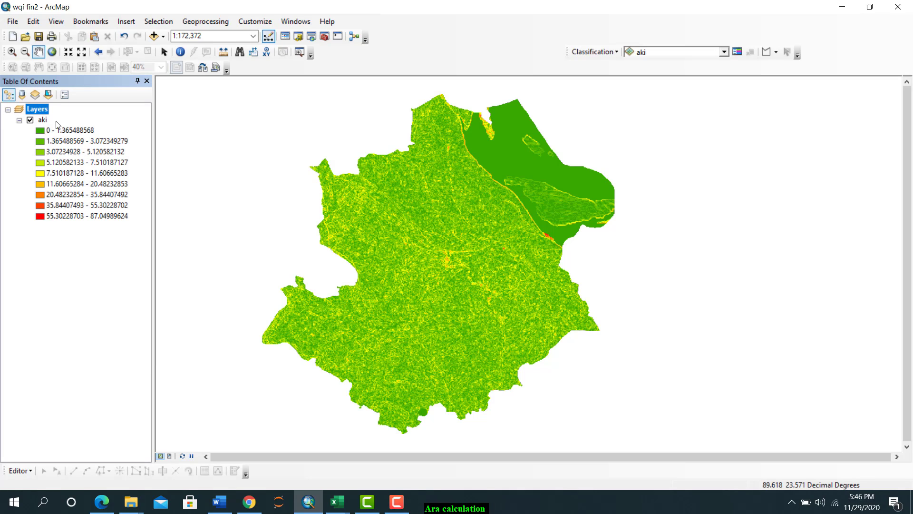
pyautogui.rightClick(43, 120)
pyautogui.click(74, 139)
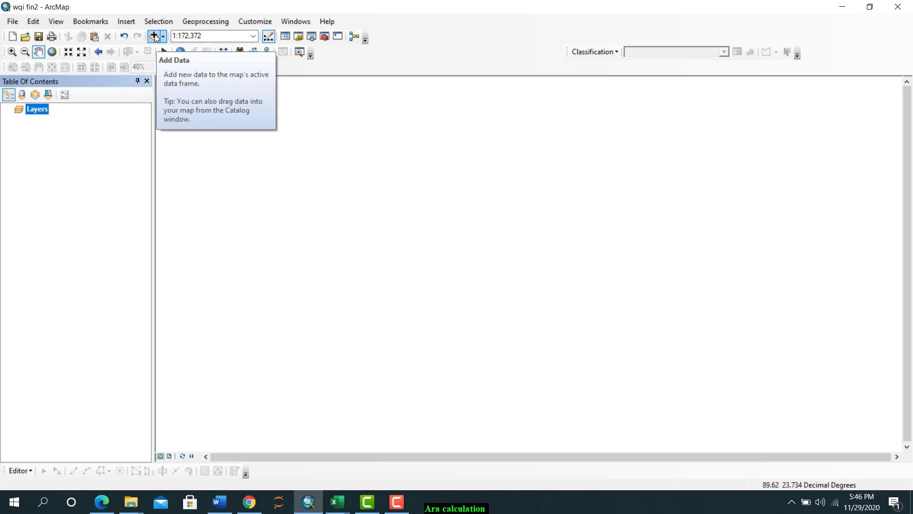
pyautogui.click(153, 37)
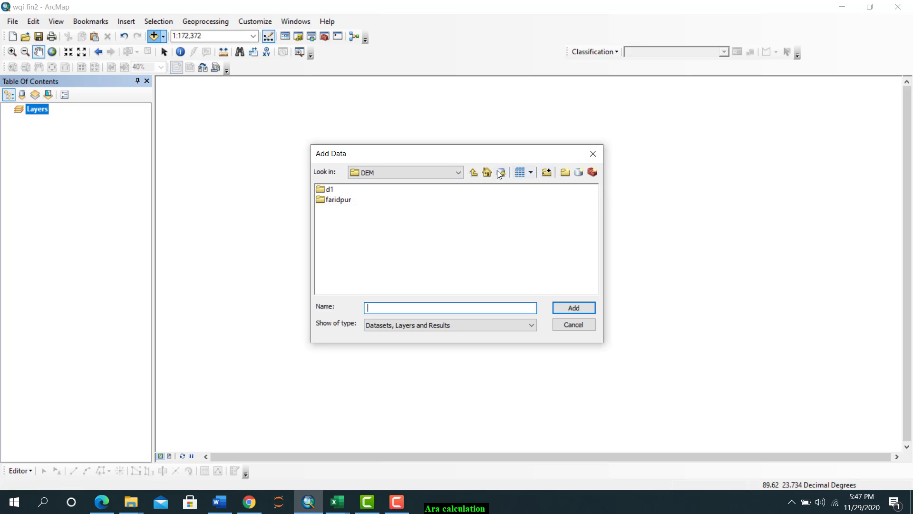
pyautogui.click(548, 173)
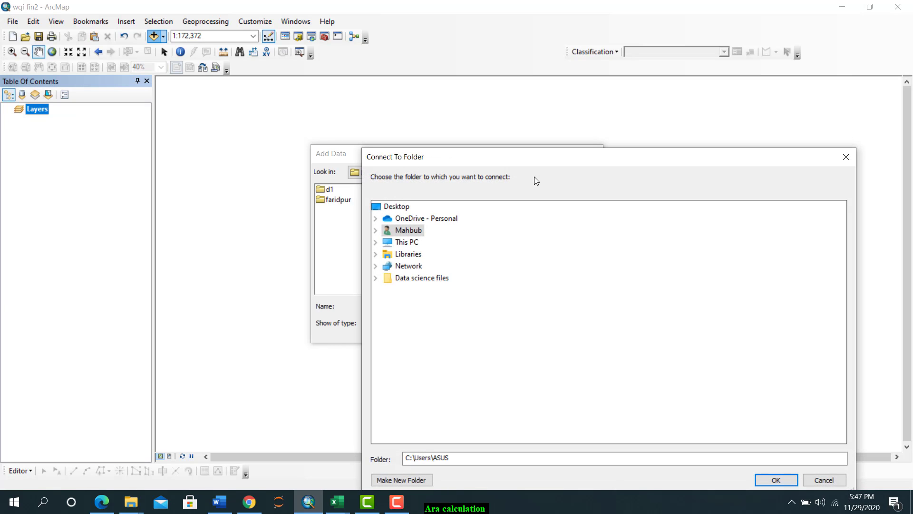
pyautogui.doubleClick(407, 243)
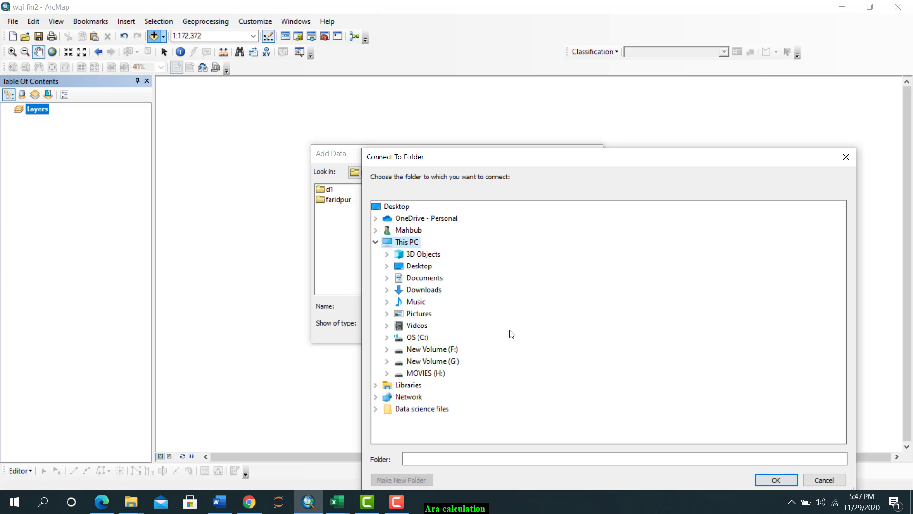
pyautogui.doubleClick(443, 349)
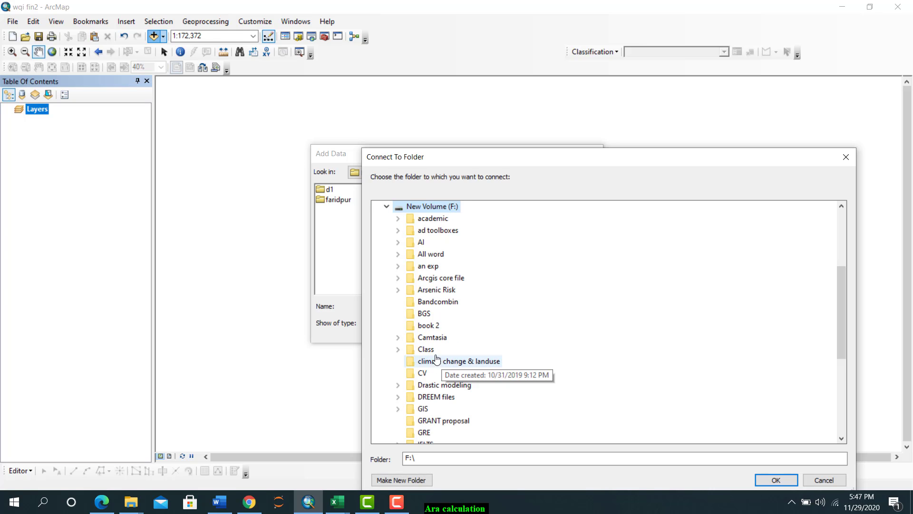
pyautogui.scroll(-1, 438, 333)
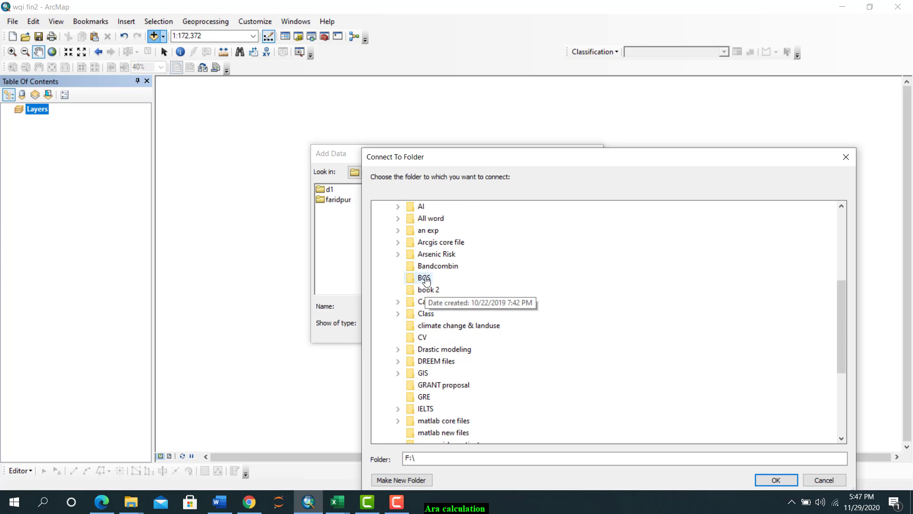
pyautogui.click(423, 279)
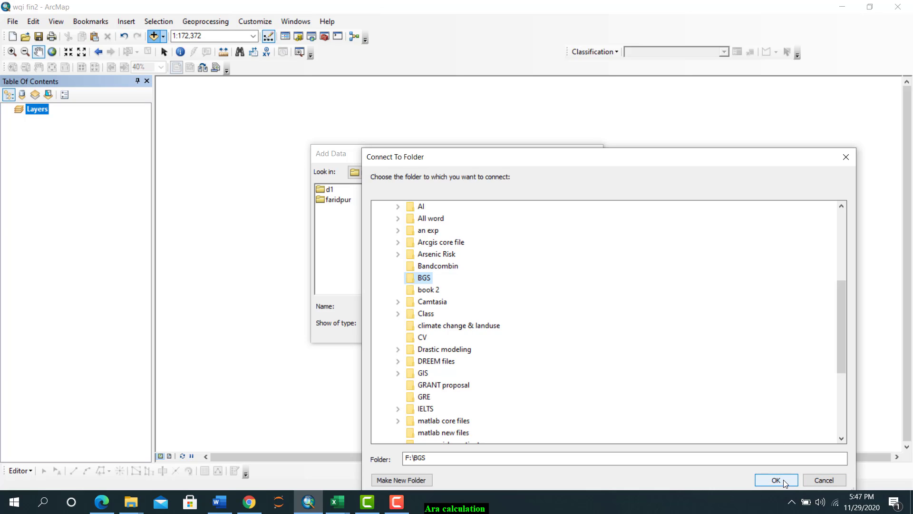
pyautogui.click(846, 157)
pyautogui.click(593, 153)
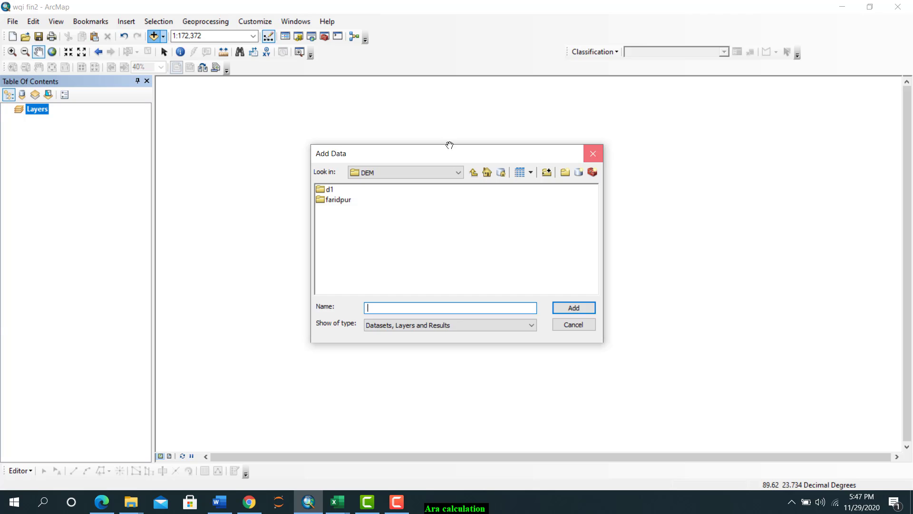
# Add the bgd_admbnda_adm4_bbs_20180410 boundary shapefile to the map from the bd2 folder inside F:\GIS\BBd
pyautogui.click(151, 41)
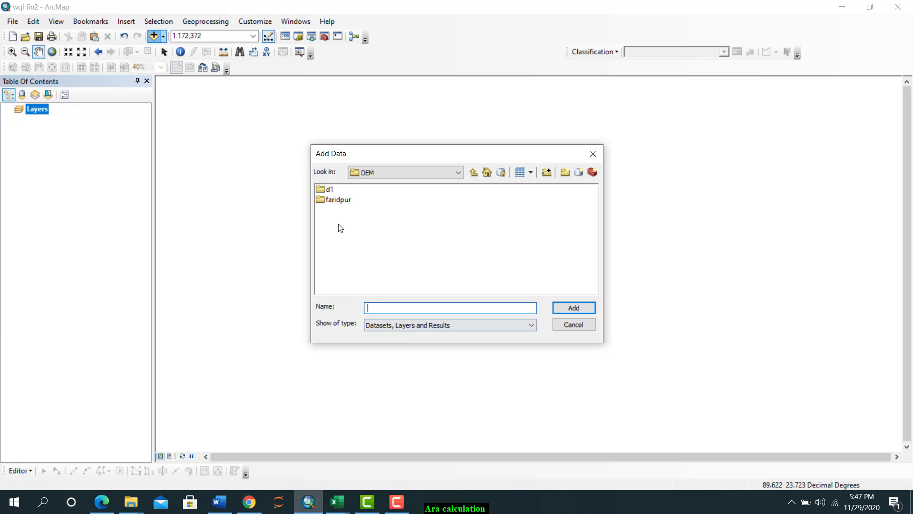
pyautogui.click(472, 172)
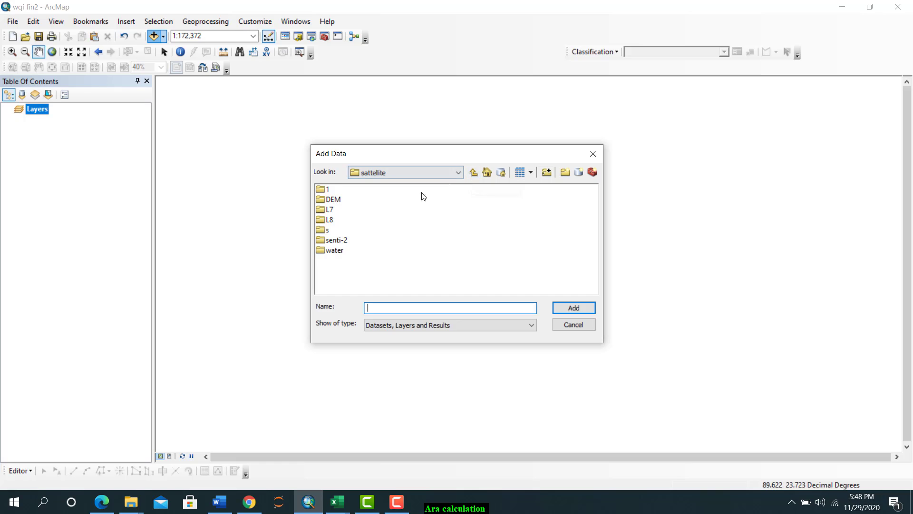
pyautogui.click(473, 173)
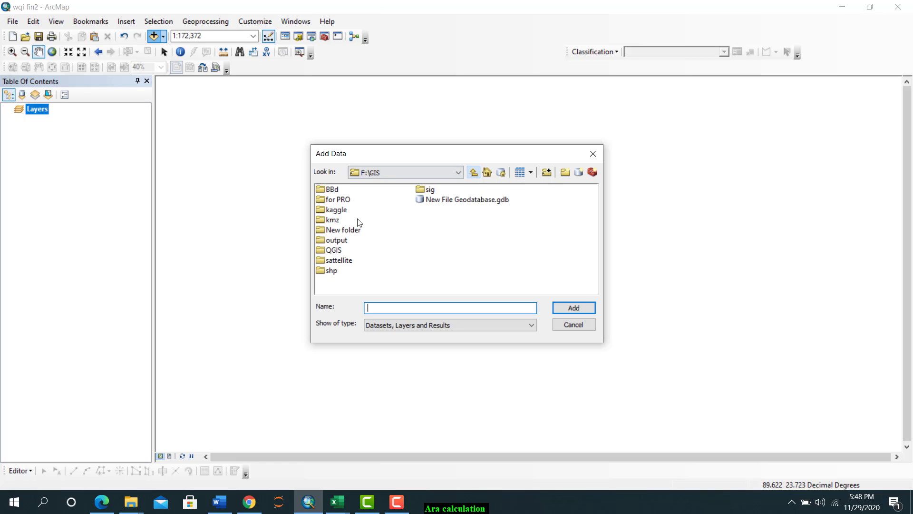
pyautogui.doubleClick(334, 191)
pyautogui.doubleClick(334, 191)
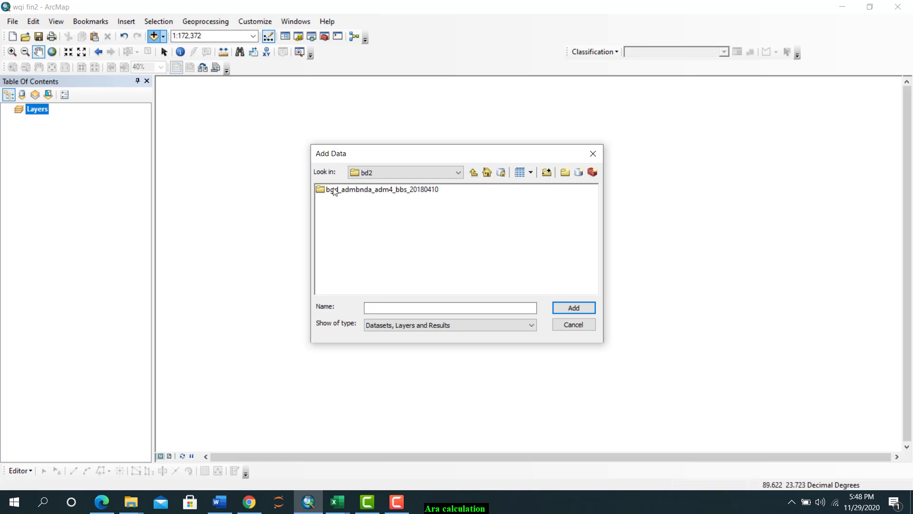
pyautogui.doubleClick(334, 191)
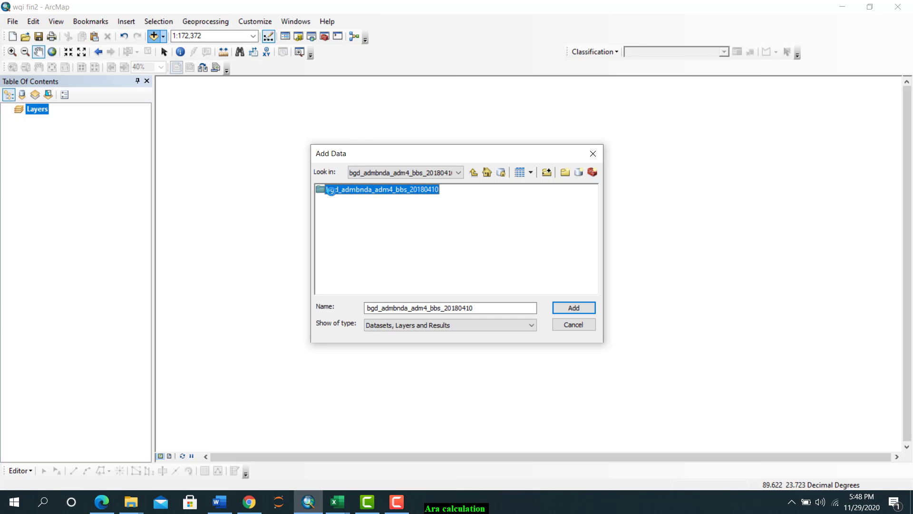
pyautogui.doubleClick(333, 190)
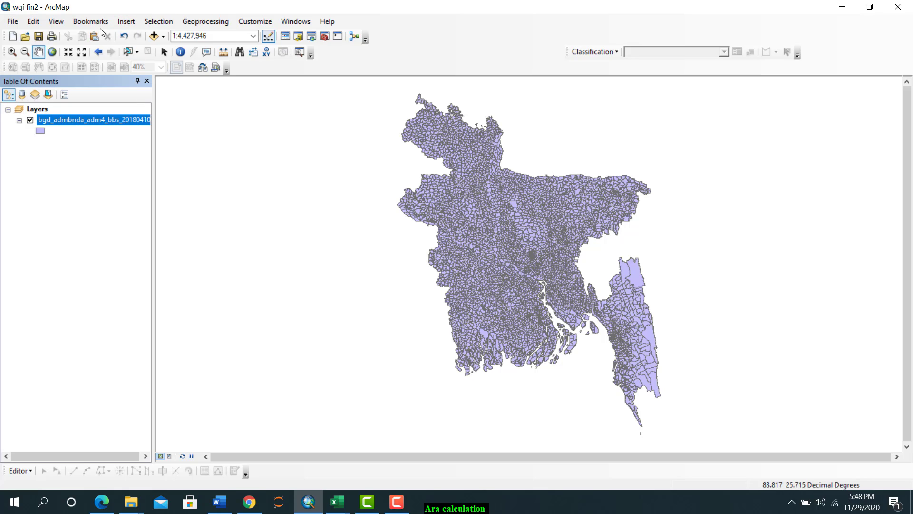
# Open the attribute table of the bgd_admbnda_adm4_bbs_20180410 layer and move its window higher over the map
pyautogui.rightClick(79, 119)
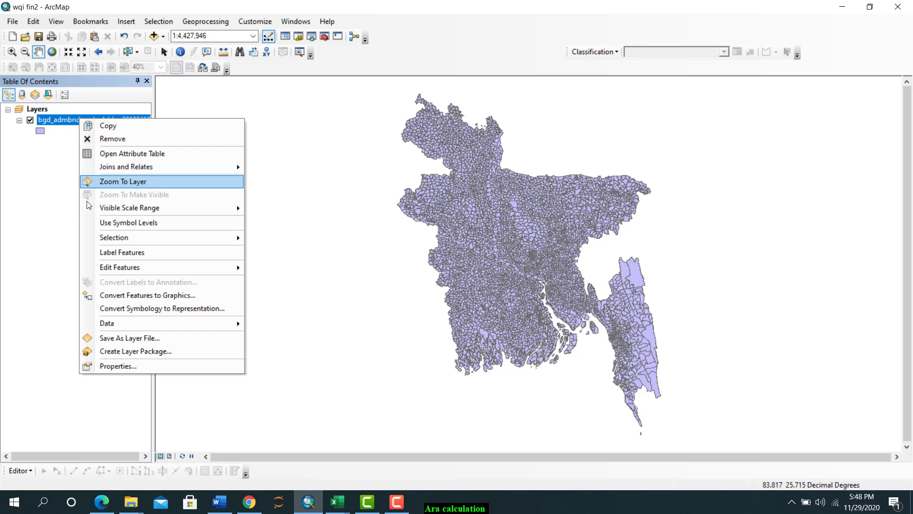
pyautogui.click(121, 151)
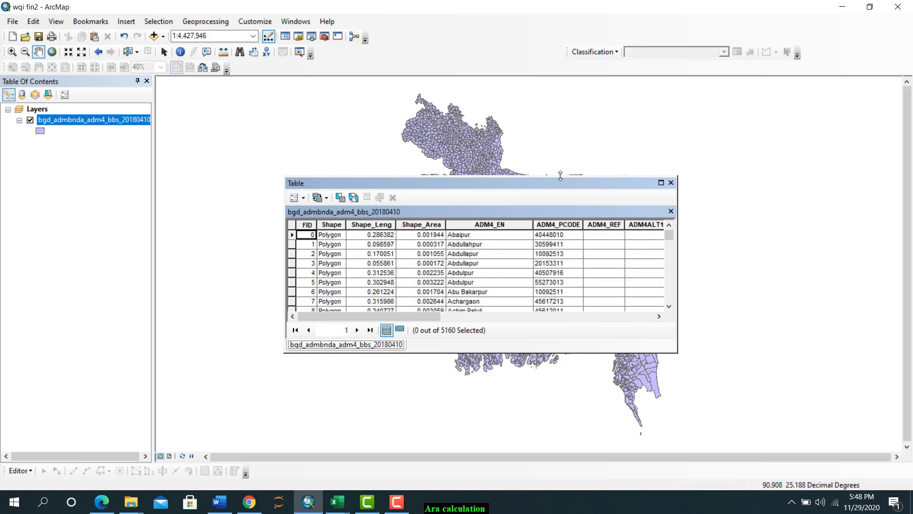
pyautogui.moveTo(557, 183); pyautogui.dragTo(478, 137)
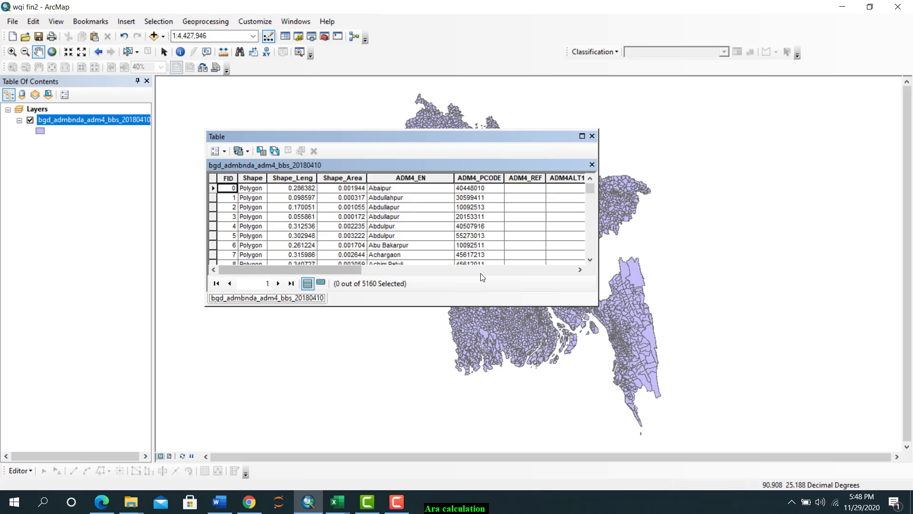
# Enlarge the boundary layer's attribute table to full screen, examine the ADM3_EN names, and close the table
pyautogui.click(582, 136)
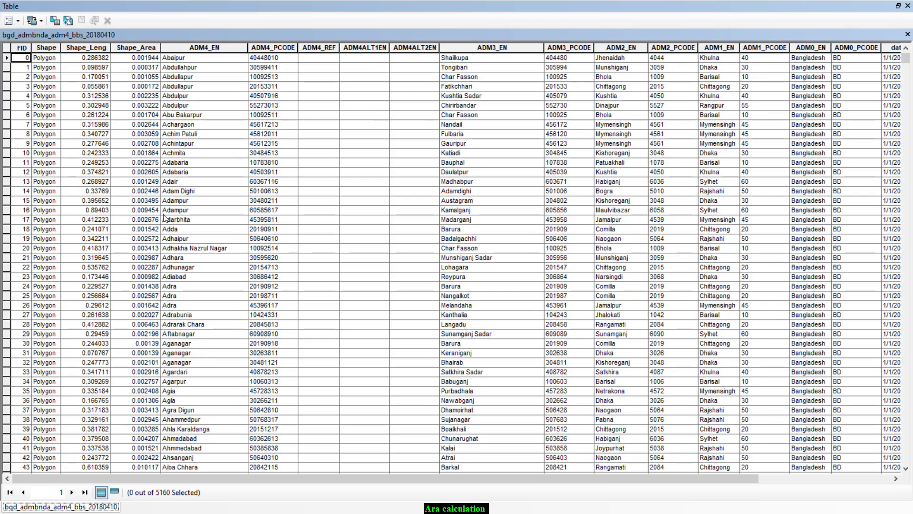
pyautogui.scroll(-1, 428, 229)
pyautogui.scroll(1, 470, 222)
pyautogui.scroll(-12, 455, 324)
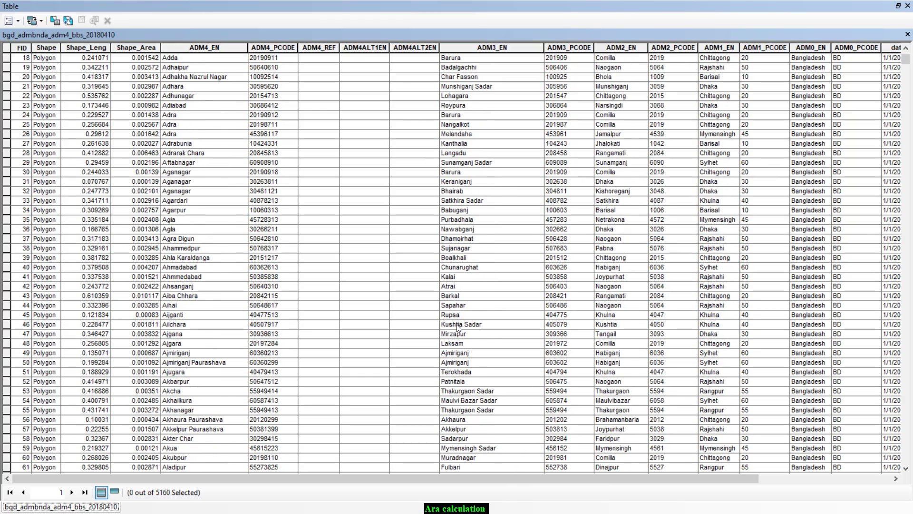
pyautogui.click(479, 336)
pyautogui.click(491, 402)
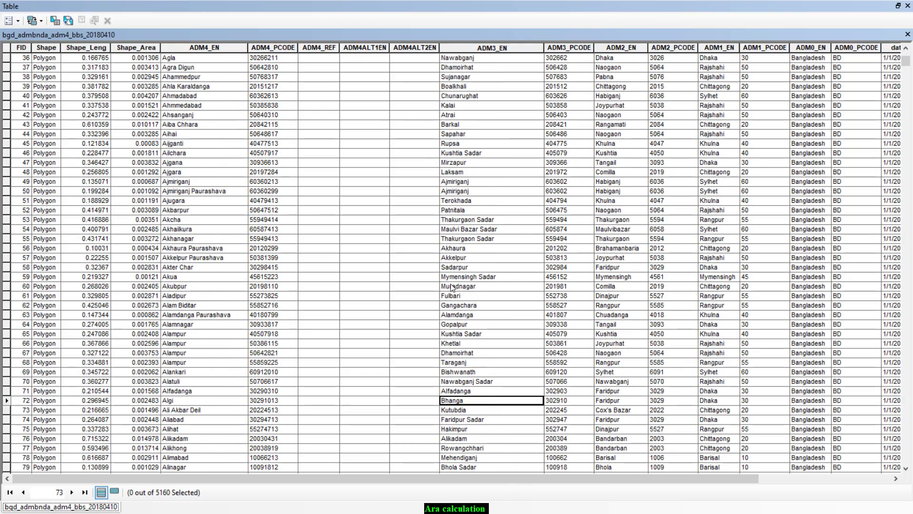
pyautogui.click(465, 157)
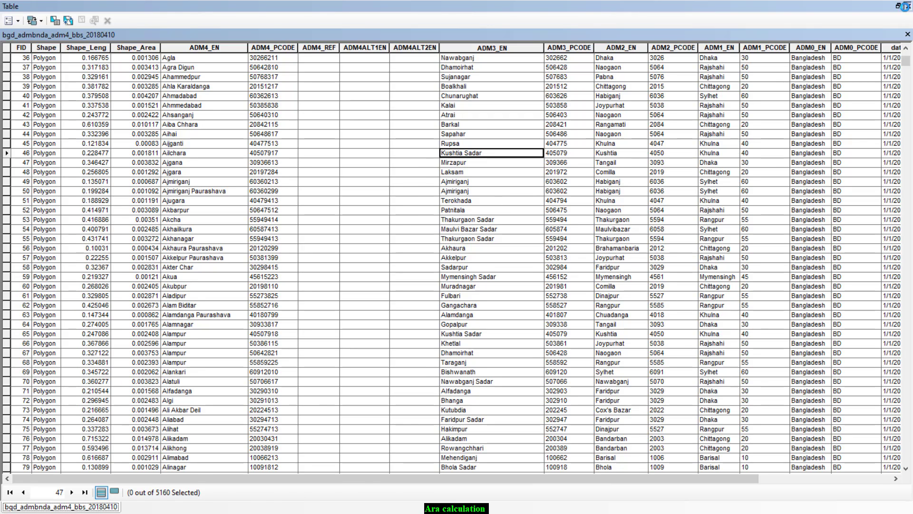
pyautogui.click(908, 6)
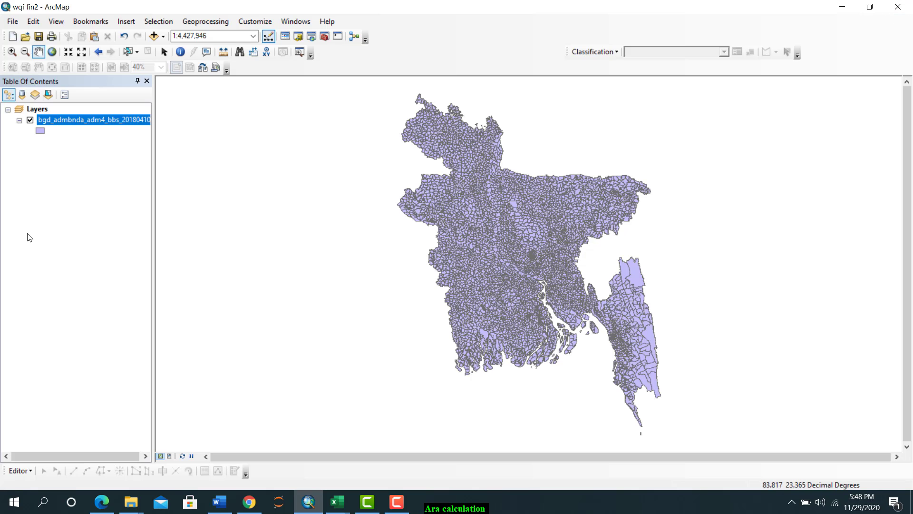
# Search all fields of the visible layers for faridpur, check which field holds the first match, and close the search
pyautogui.click(239, 54)
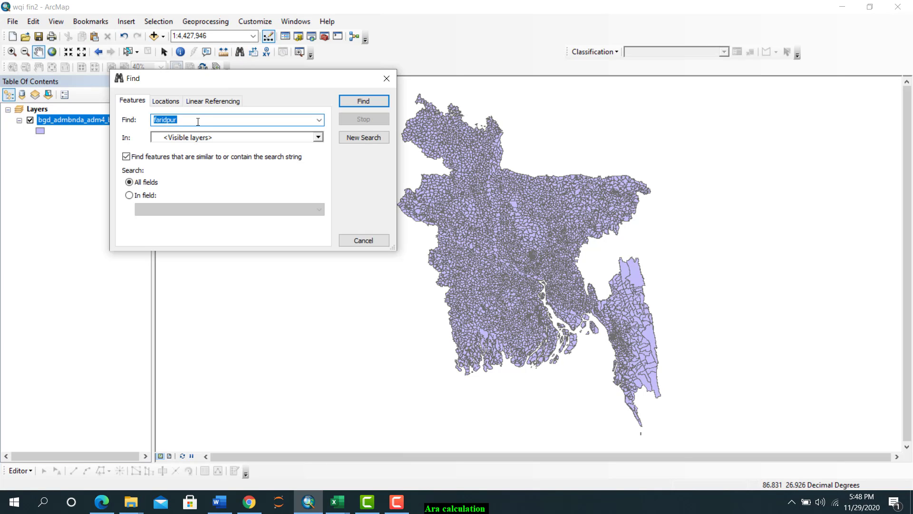
pyautogui.click(197, 122)
pyautogui.moveTo(153, 121); pyautogui.dragTo(140, 121)
pyautogui.click(203, 121)
pyautogui.click(349, 102)
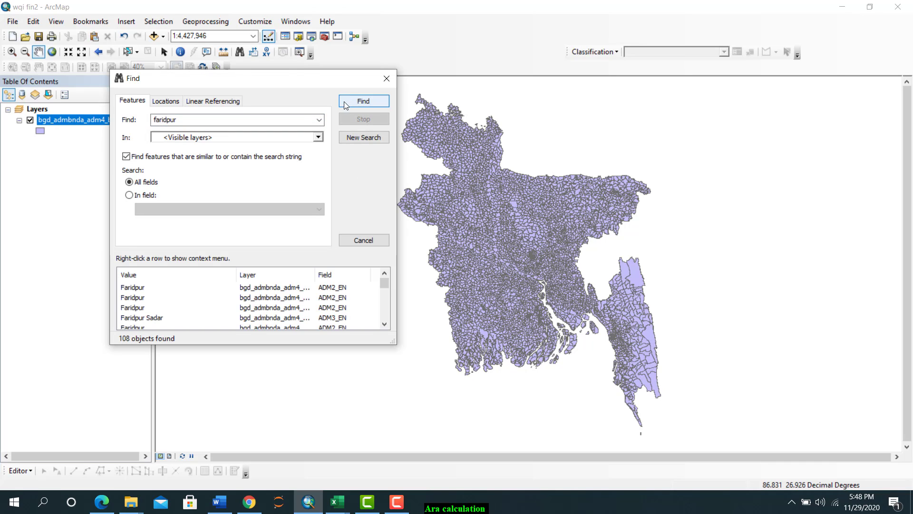
pyautogui.click(227, 275)
pyautogui.click(132, 288)
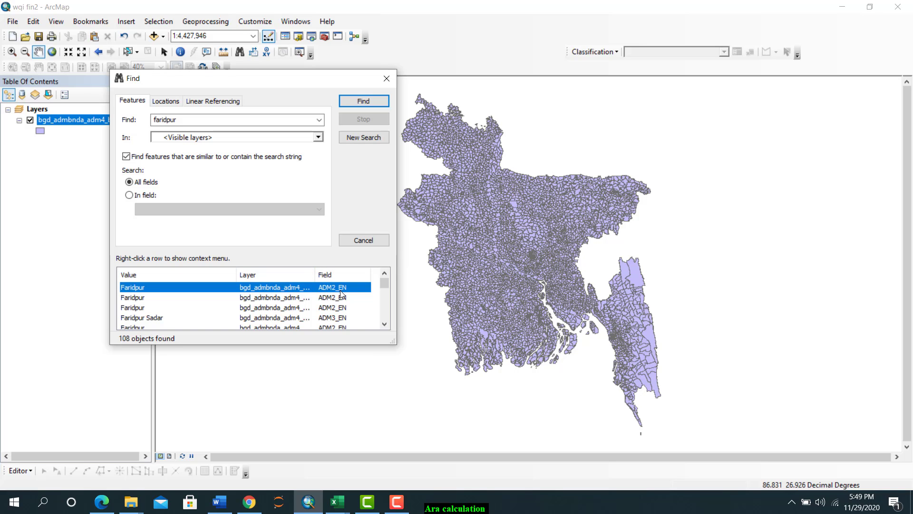
pyautogui.click(387, 78)
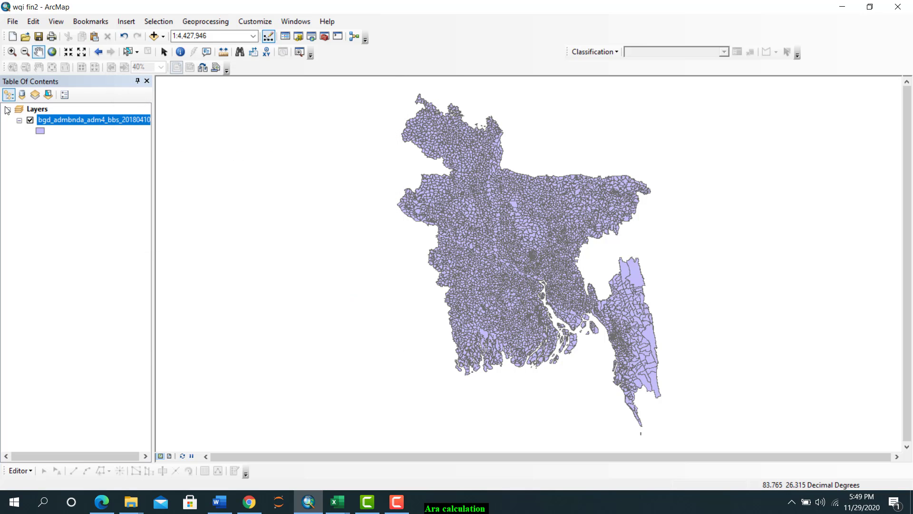
# Reopen the boundary layer's attribute table, examine the ADM2_EN column for Faridpur records, and close the table
pyautogui.rightClick(64, 123)
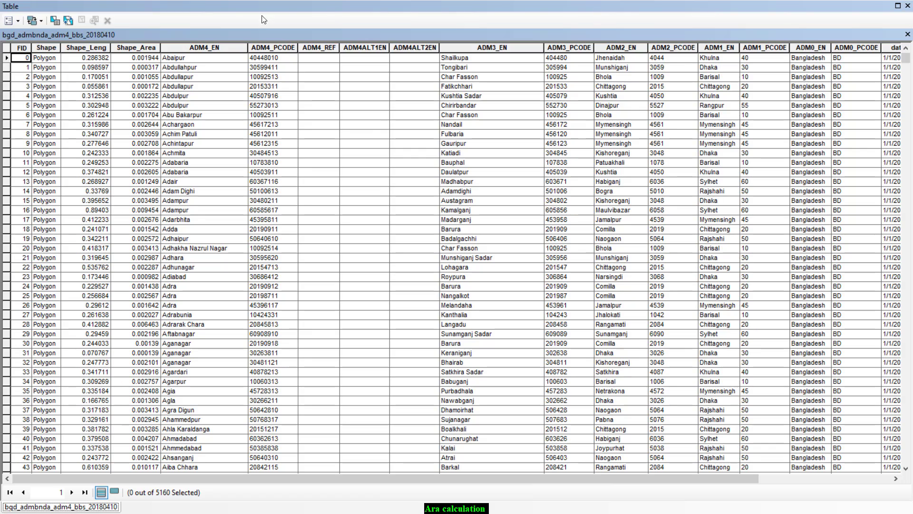
pyautogui.click(177, 49)
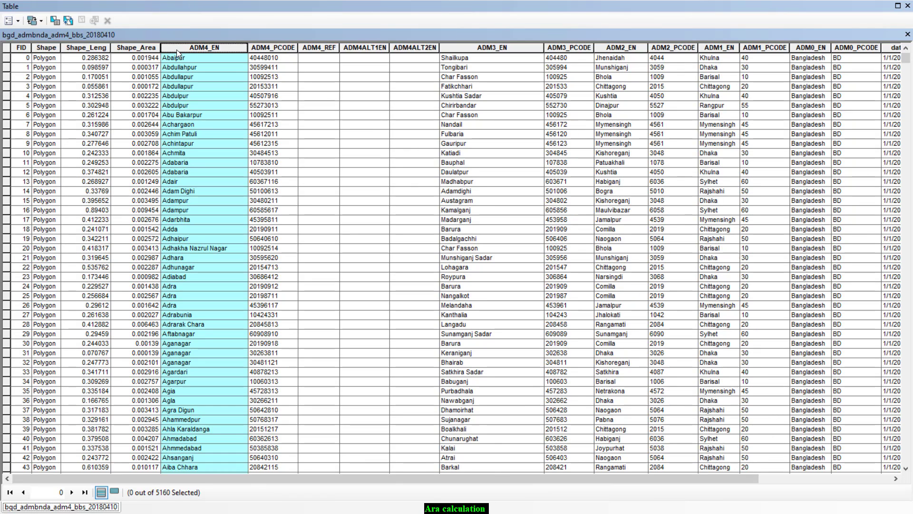
pyautogui.click(85, 47)
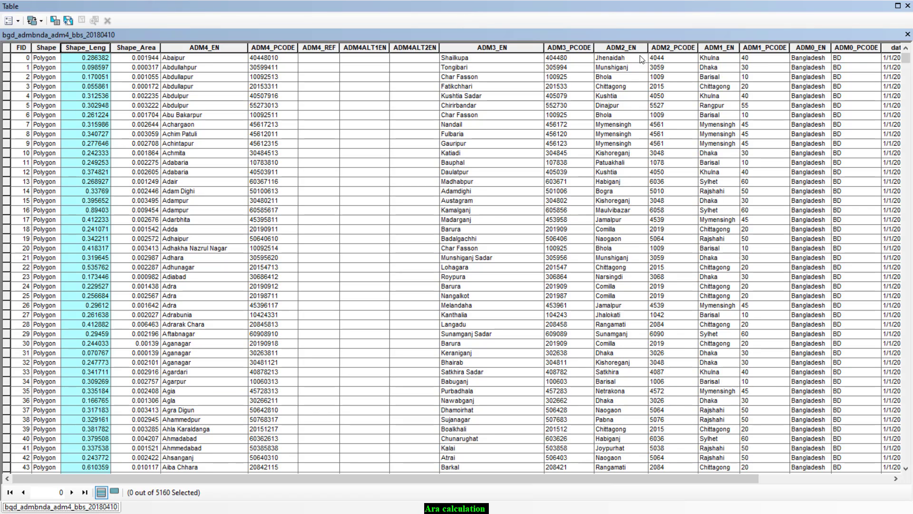
pyautogui.click(622, 47)
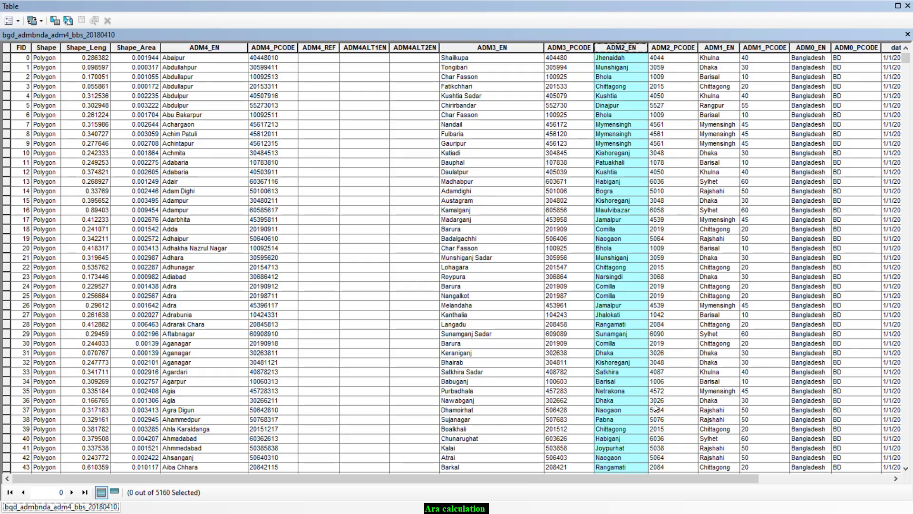
pyautogui.scroll(-20, 610, 387)
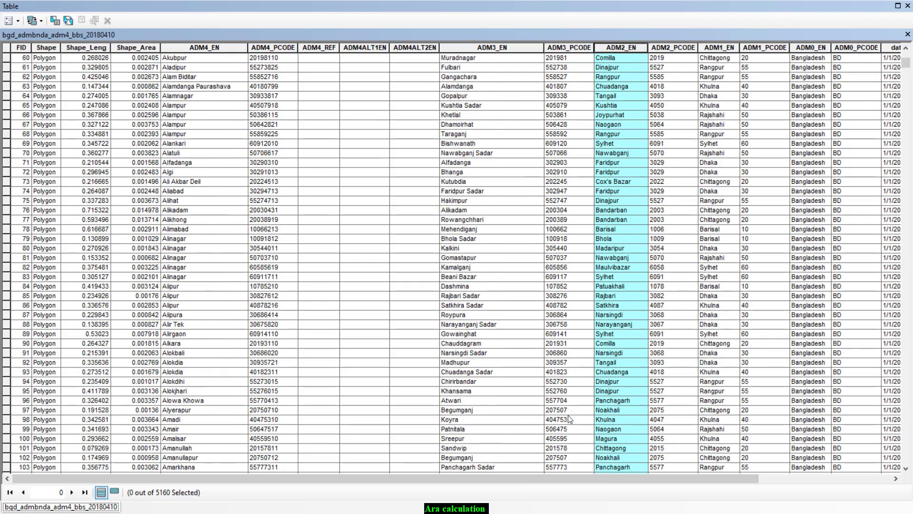
pyautogui.scroll(1, 593, 314)
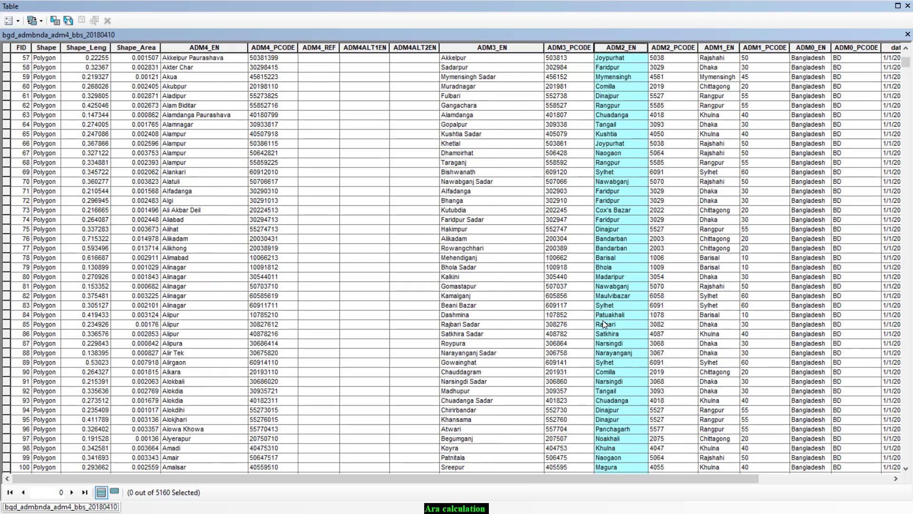
pyautogui.click(604, 191)
pyautogui.click(601, 201)
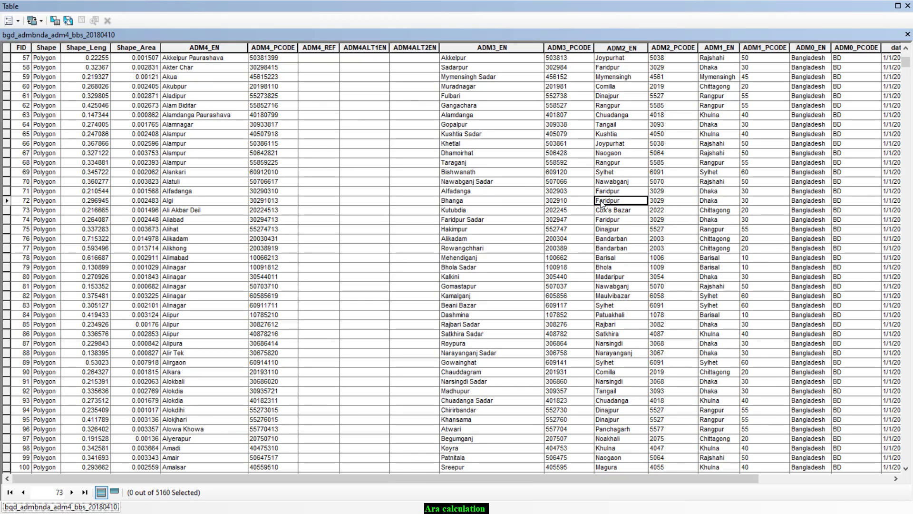
pyautogui.click(908, 6)
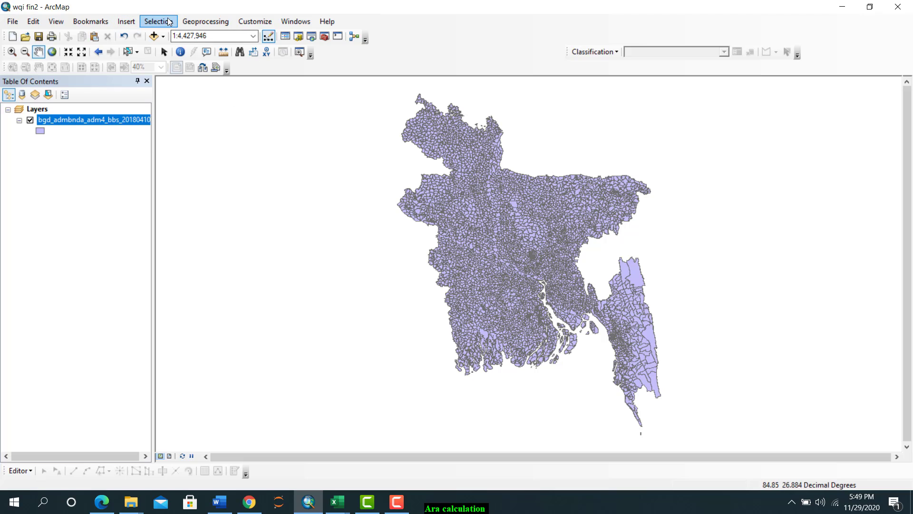
# Select the features of bgd_admbnda_adm4_bbs_20180410 by attributes with the expression "ADM2_EN" ='Faridpur'
pyautogui.click(165, 22)
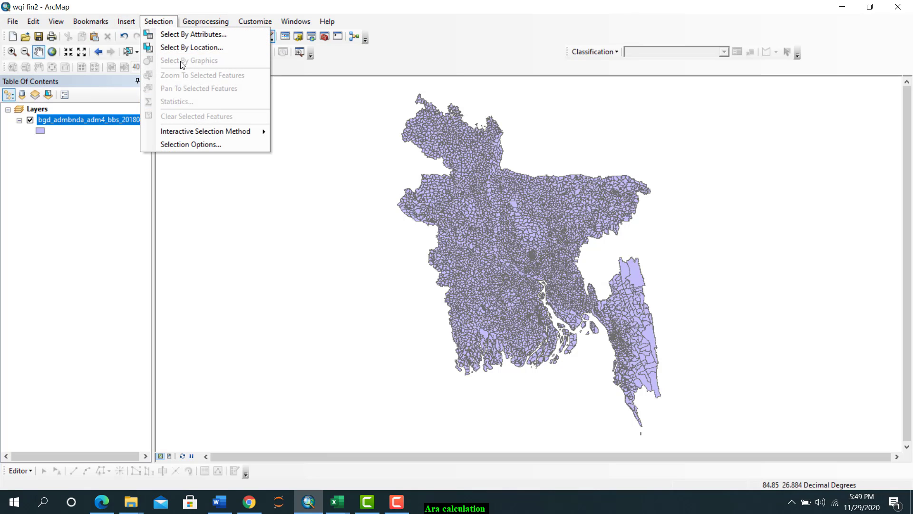
pyautogui.click(179, 37)
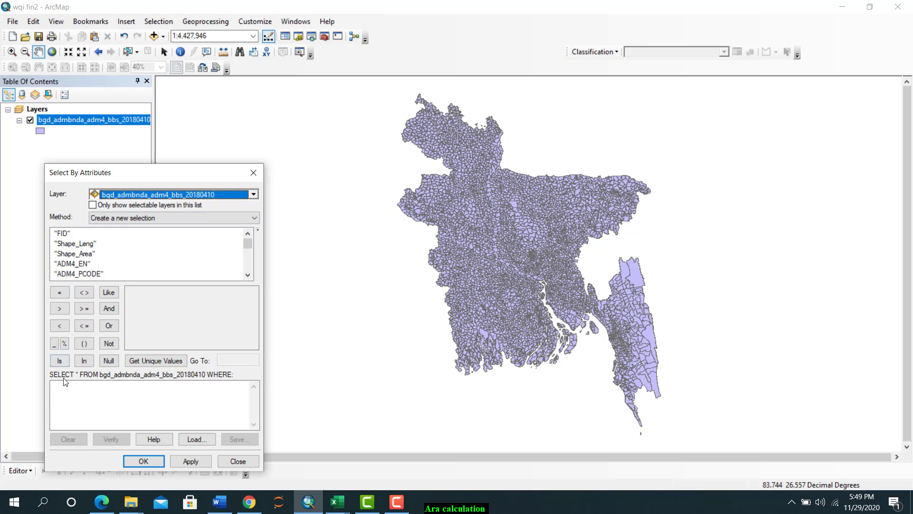
pyautogui.scroll(-1, 71, 270)
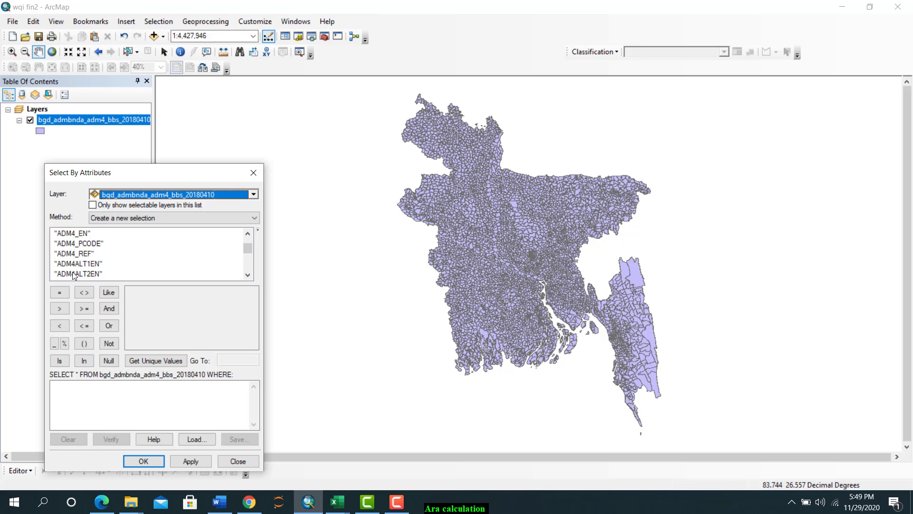
pyautogui.scroll(1, 72, 272)
pyautogui.scroll(-1, 72, 272)
pyautogui.scroll(-1, 74, 272)
pyautogui.doubleClick(74, 273)
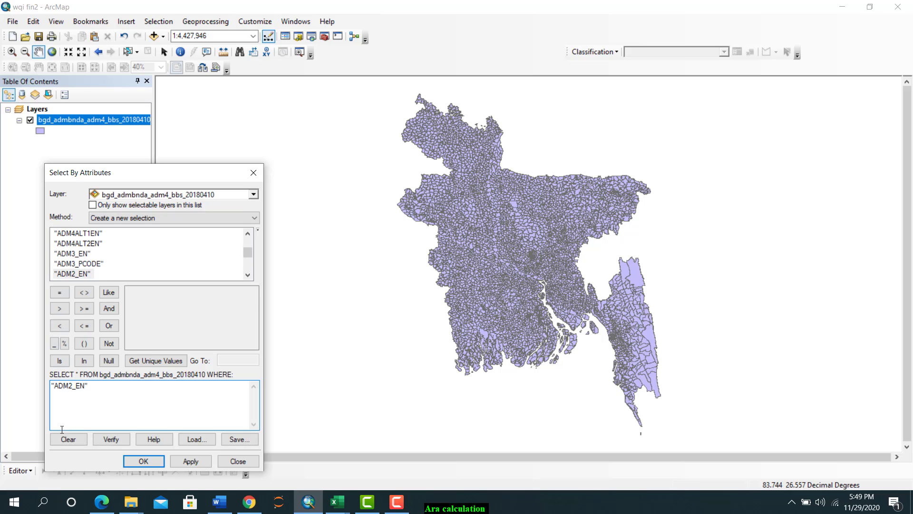
pyautogui.click(57, 293)
pyautogui.write("'Faridpur")
pyautogui.moveTo(97, 386); pyautogui.dragTo(95, 386)
pyautogui.click(191, 463)
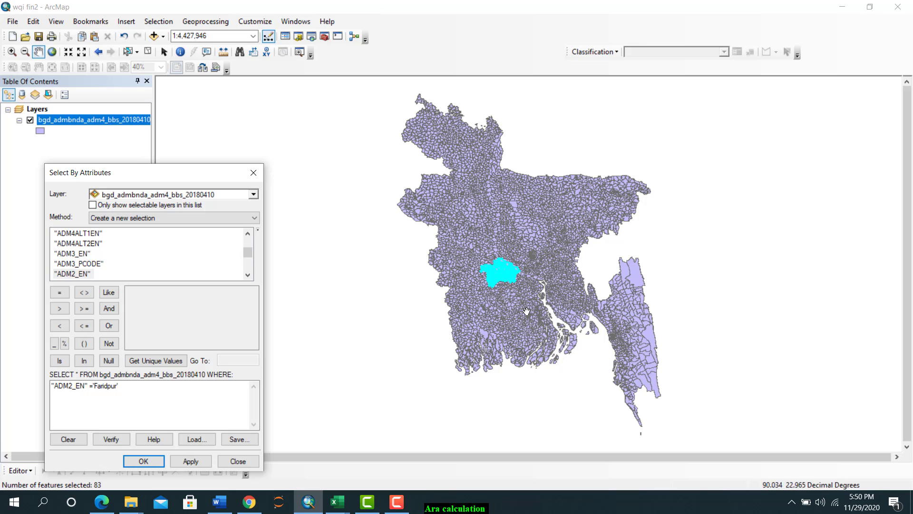
pyautogui.click(253, 172)
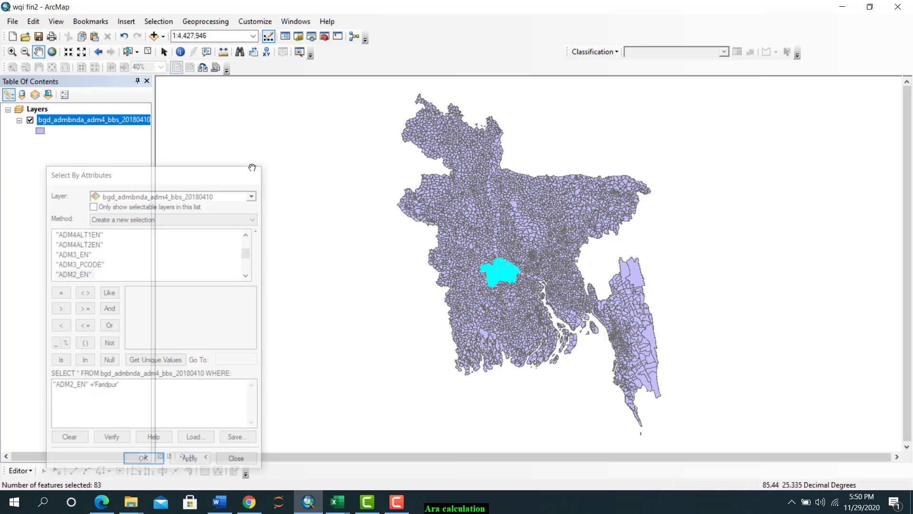
# Set up a data export of the layer's selected features with the shp folder in F:\GIS as the save location
pyautogui.rightClick(96, 123)
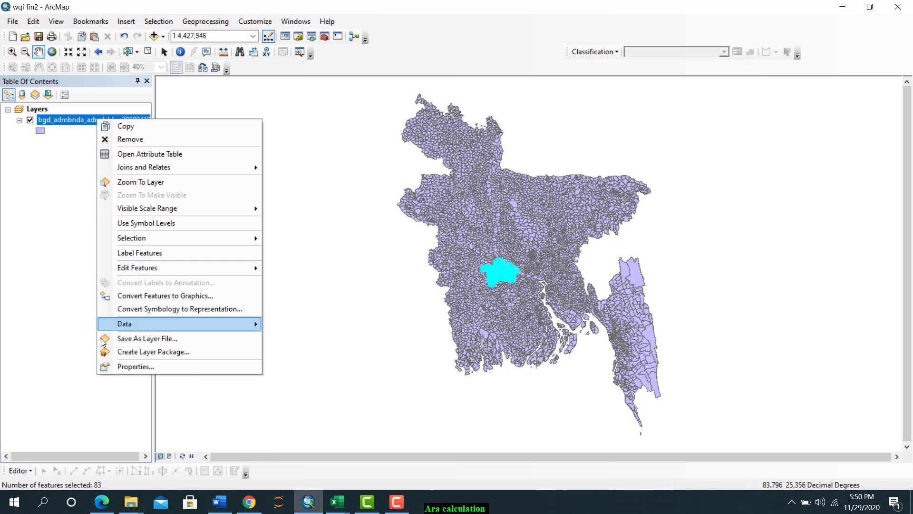
pyautogui.moveTo(233, 324)
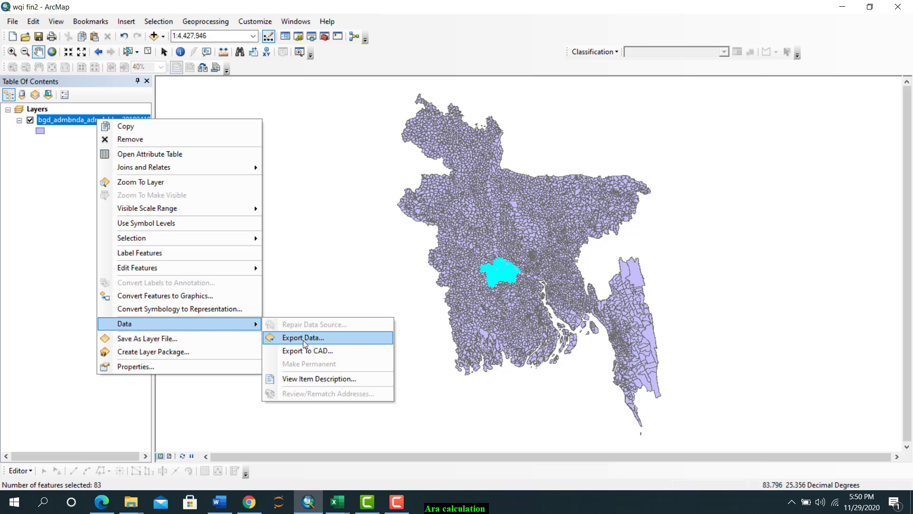
pyautogui.click(304, 341)
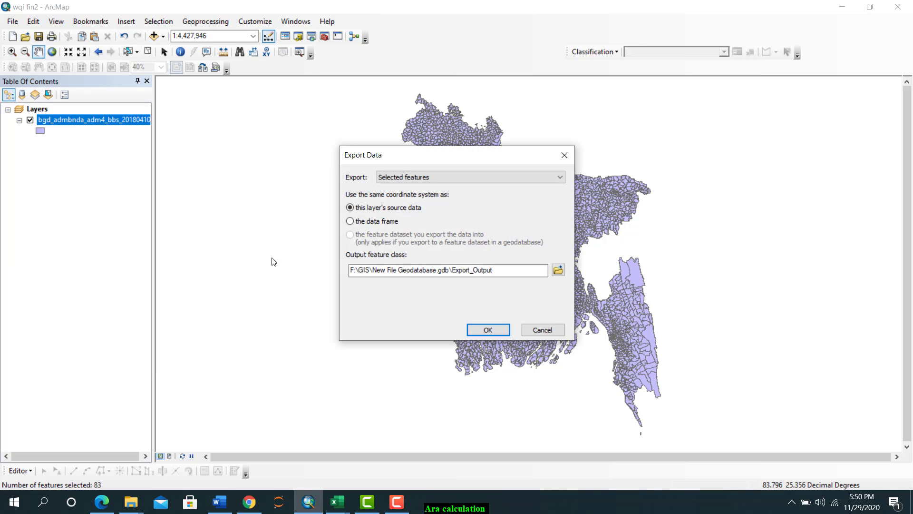
pyautogui.click(560, 270)
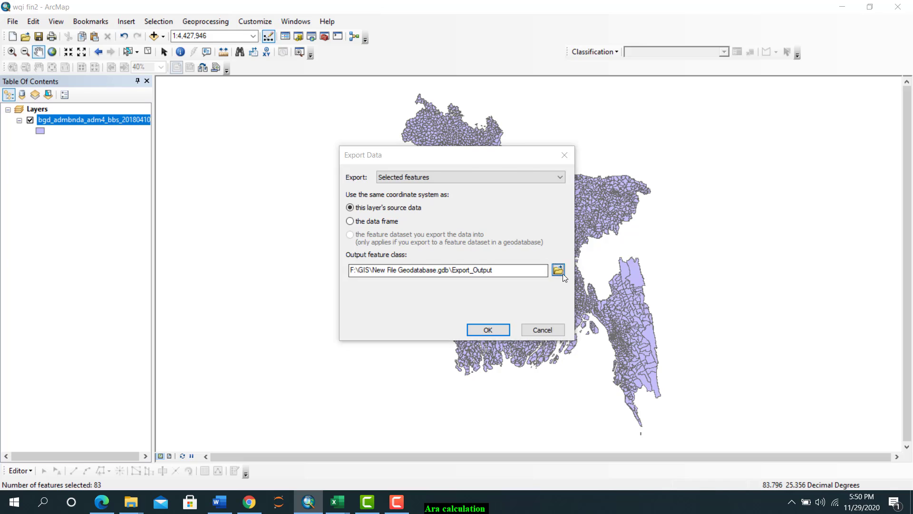
pyautogui.click(474, 173)
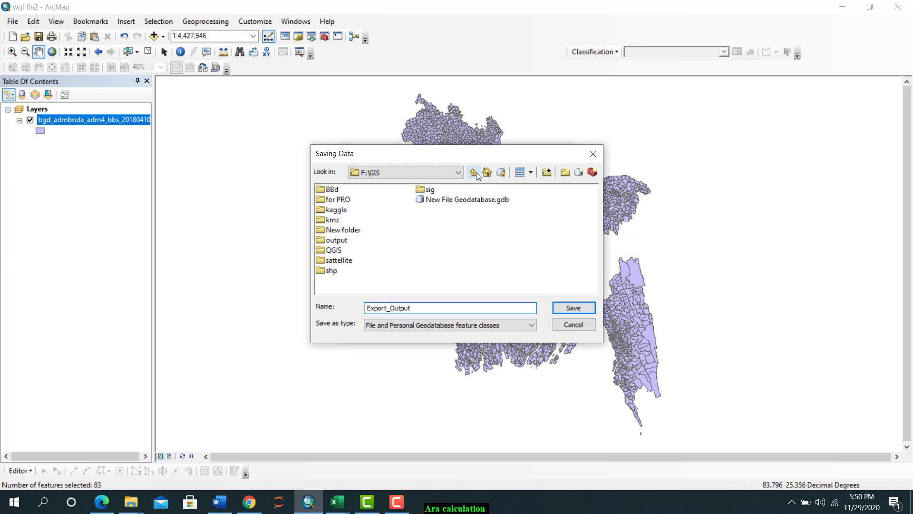
pyautogui.doubleClick(331, 270)
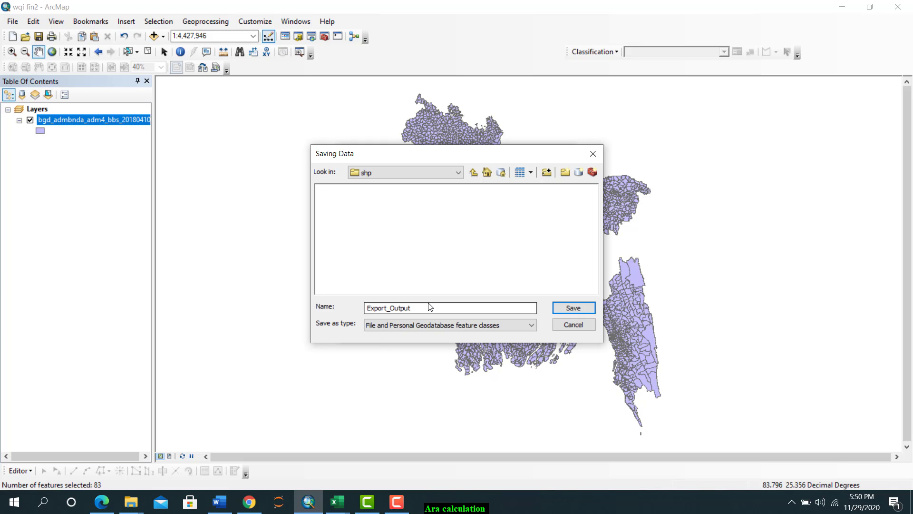
# Name the output std area, set its type to Shapefile, and export it, adding the result to the map as a layer
pyautogui.moveTo(424, 308); pyautogui.dragTo(330, 301)
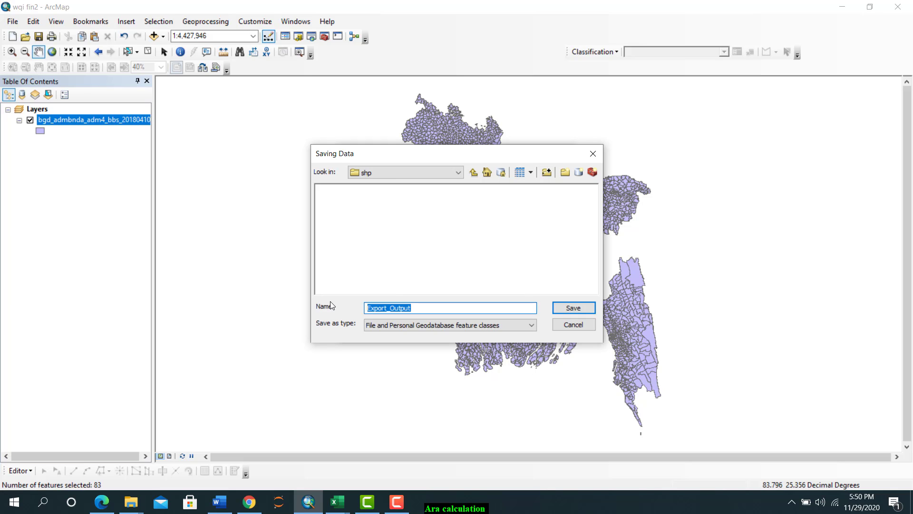
pyautogui.write('std area')
pyautogui.click(442, 326)
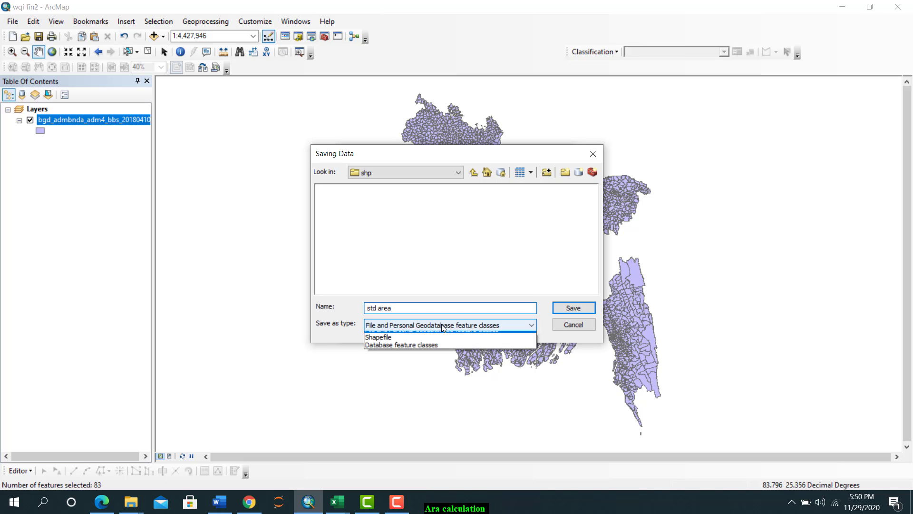
pyautogui.click(411, 338)
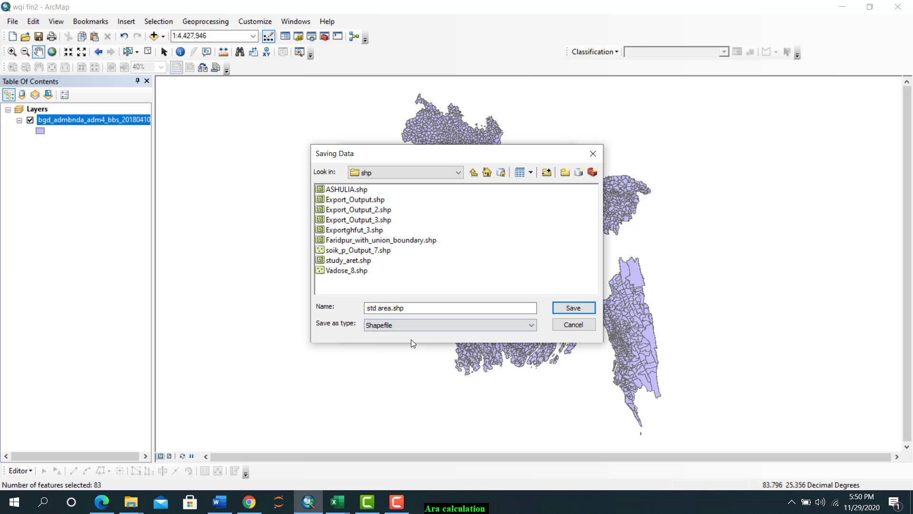
pyautogui.click(563, 311)
pyautogui.click(478, 332)
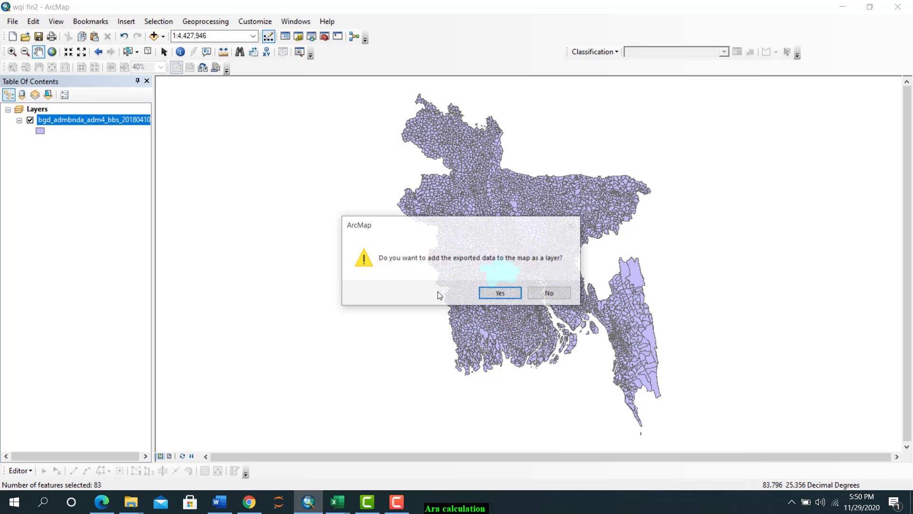
pyautogui.click(500, 293)
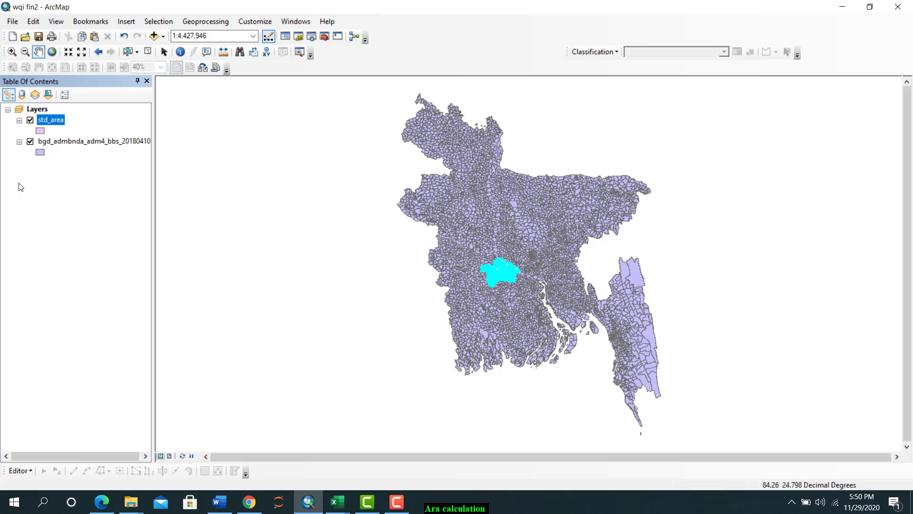
# Remove the bgd_admbnda_adm4_bbs_20180410 layer from the map and zoom to the std_area layer
pyautogui.rightClick(49, 141)
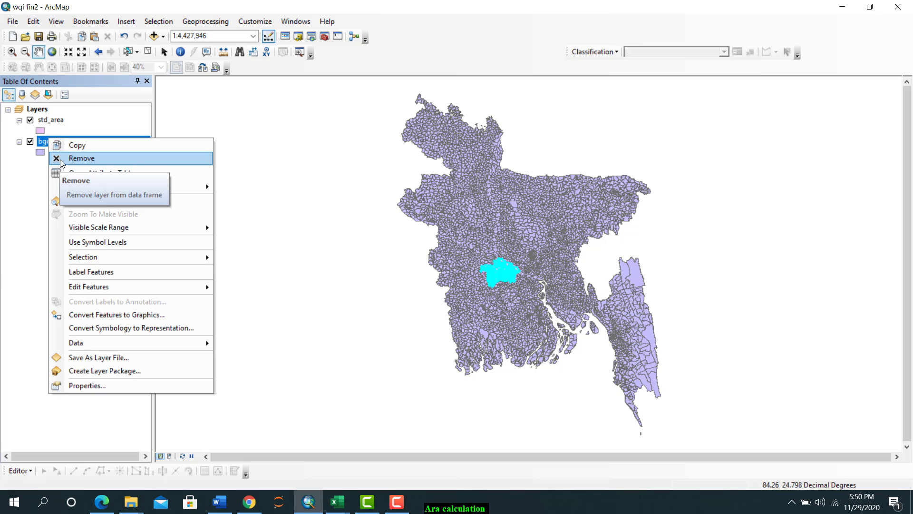
pyautogui.click(65, 157)
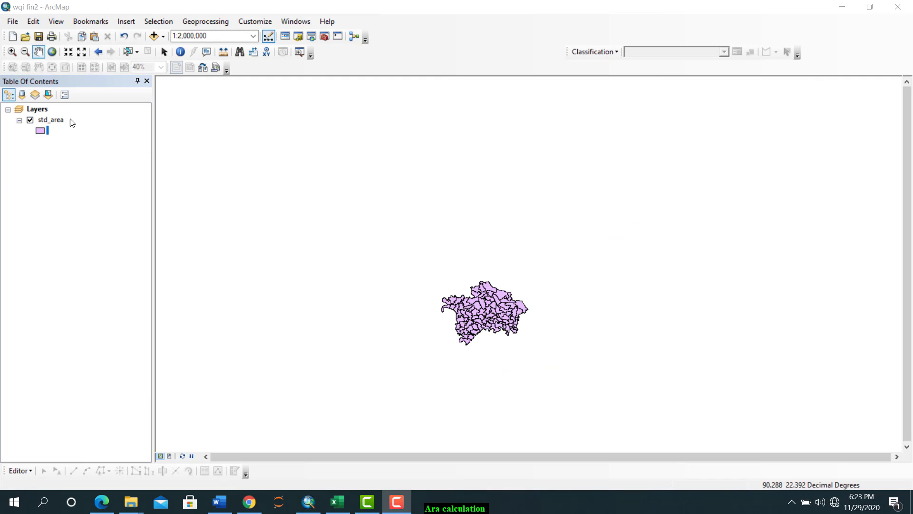
pyautogui.rightClick(55, 120)
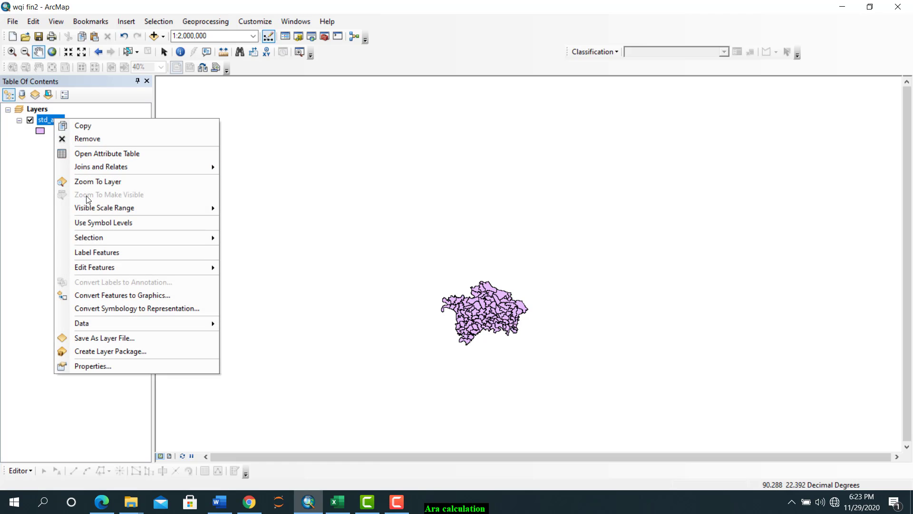
pyautogui.moveTo(93, 238)
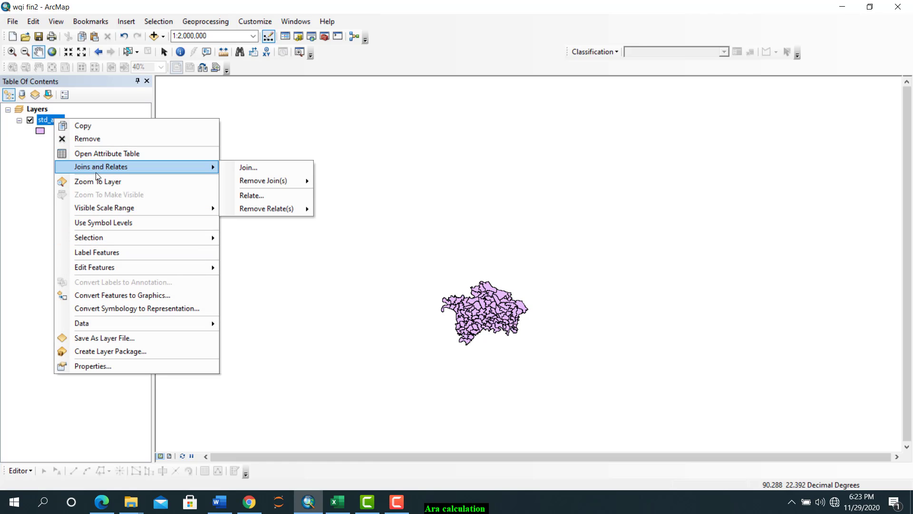
pyautogui.click(96, 181)
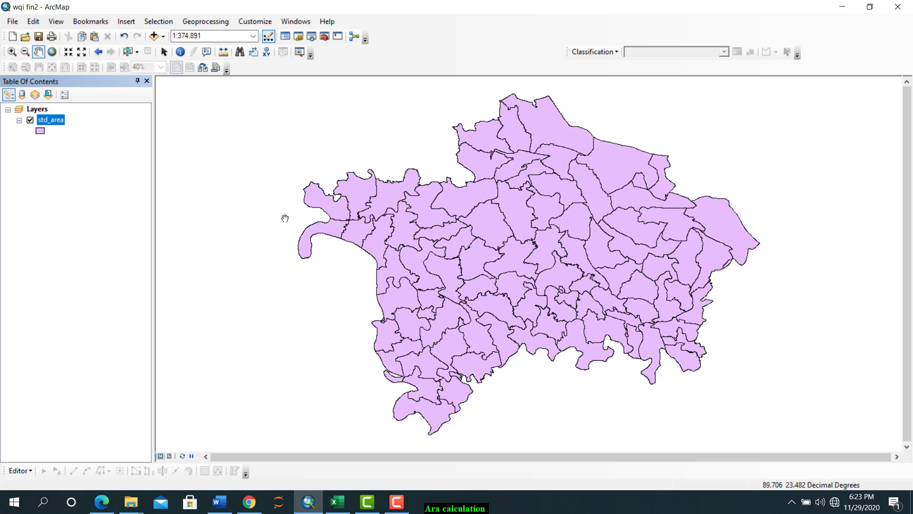
# Replace the std_area layer in the map with Faridpur_with_union_boundary.shp from the shp folder
pyautogui.rightClick(57, 116)
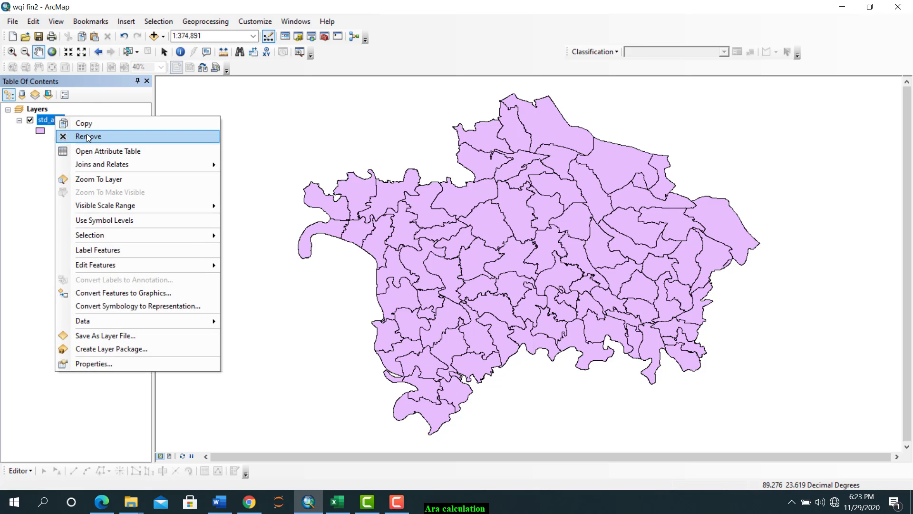
pyautogui.click(93, 136)
pyautogui.click(155, 37)
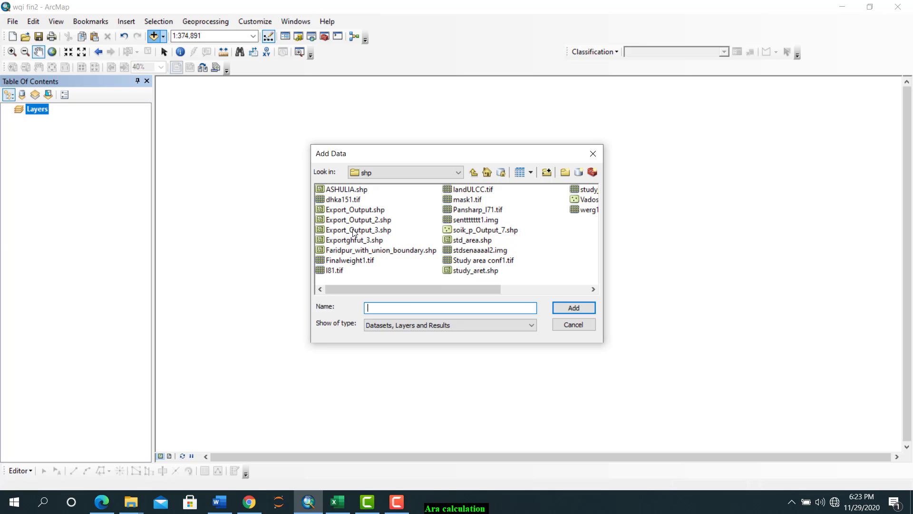
pyautogui.click(373, 250)
pyautogui.click(558, 308)
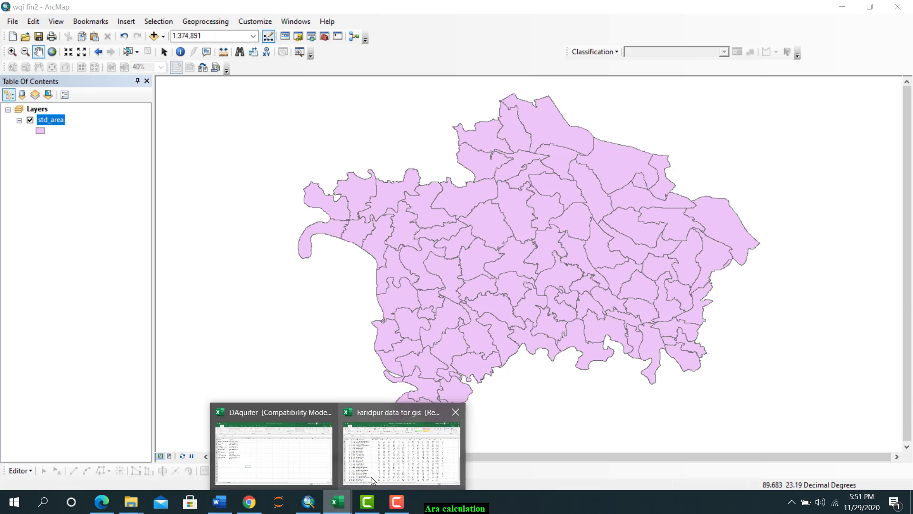
# Switch to the Faridpur data for gis workbook in Excel and examine the WELL_DEPTH column on the exp sheet
pyautogui.click(365, 474)
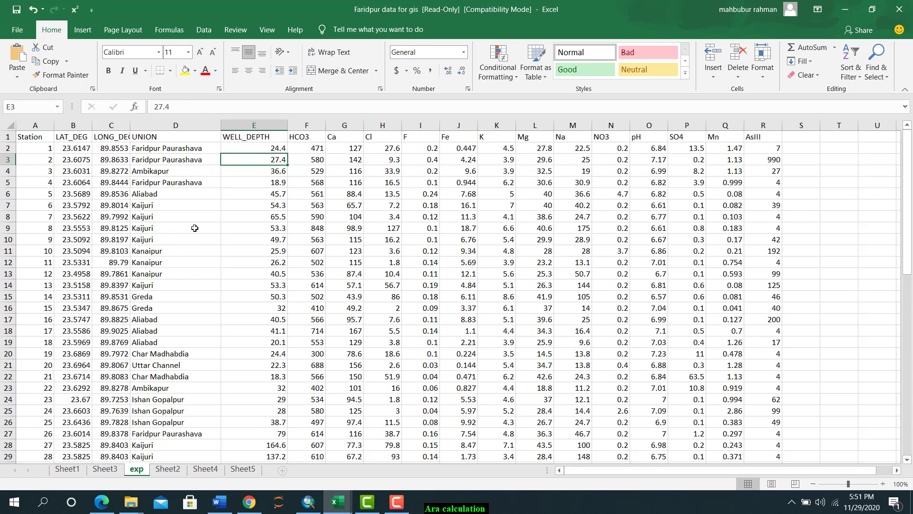
pyautogui.click(250, 137)
pyautogui.click(251, 126)
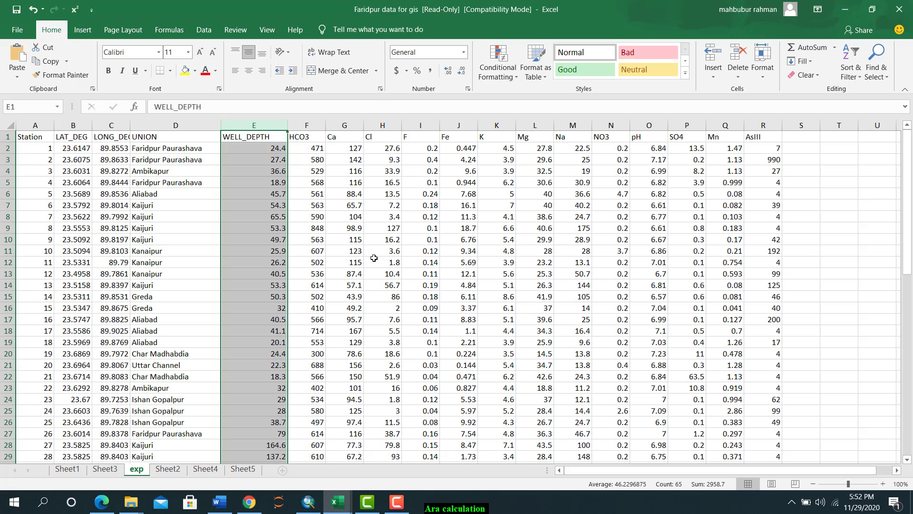
pyautogui.click(378, 229)
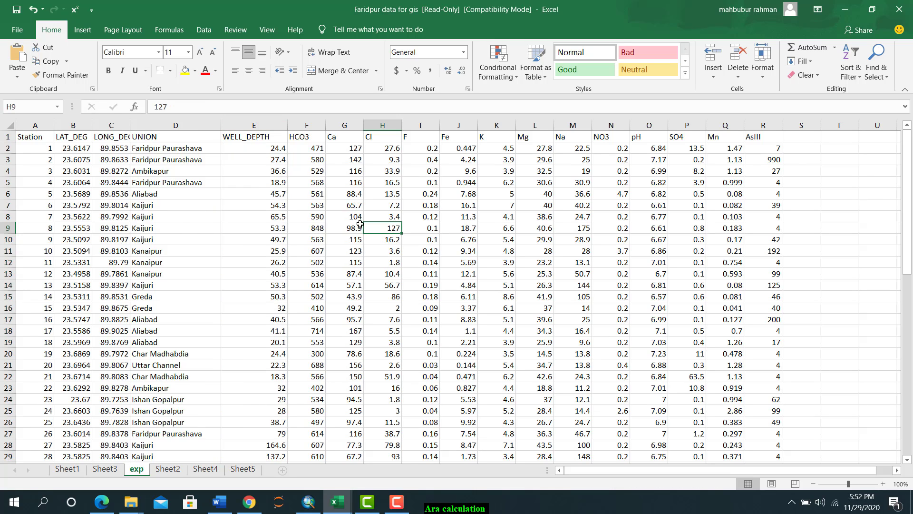
pyautogui.click(262, 125)
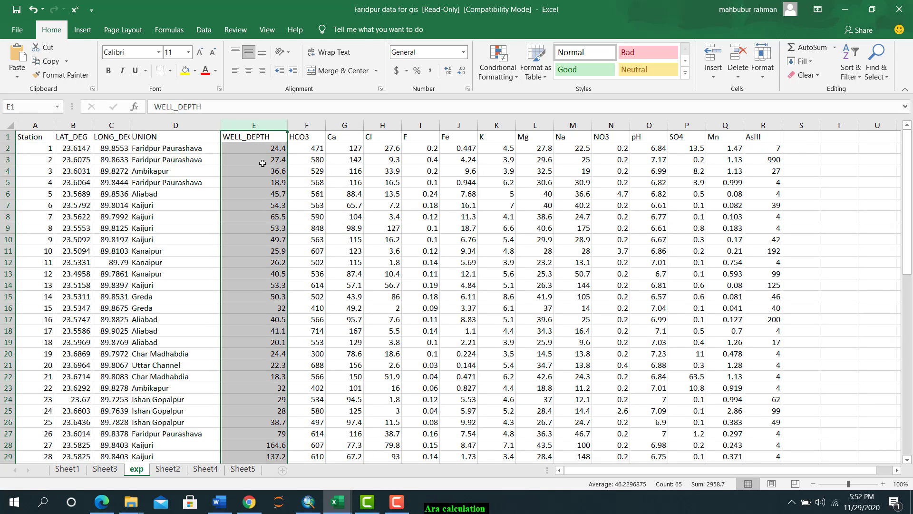
pyautogui.click(442, 251)
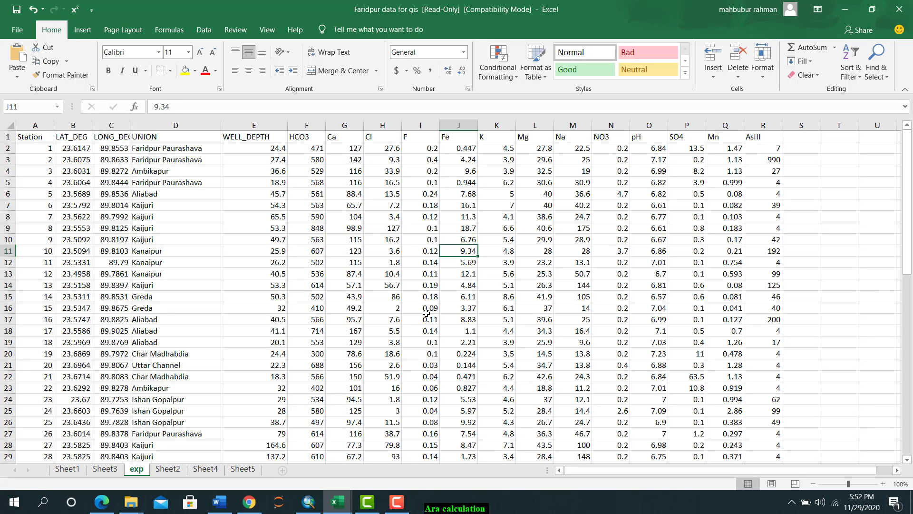
pyautogui.click(241, 125)
# Review the file types offered for saving the workbook in F:\working directory, cancel the save, and close the workbook without saving changes
pyautogui.click(17, 29)
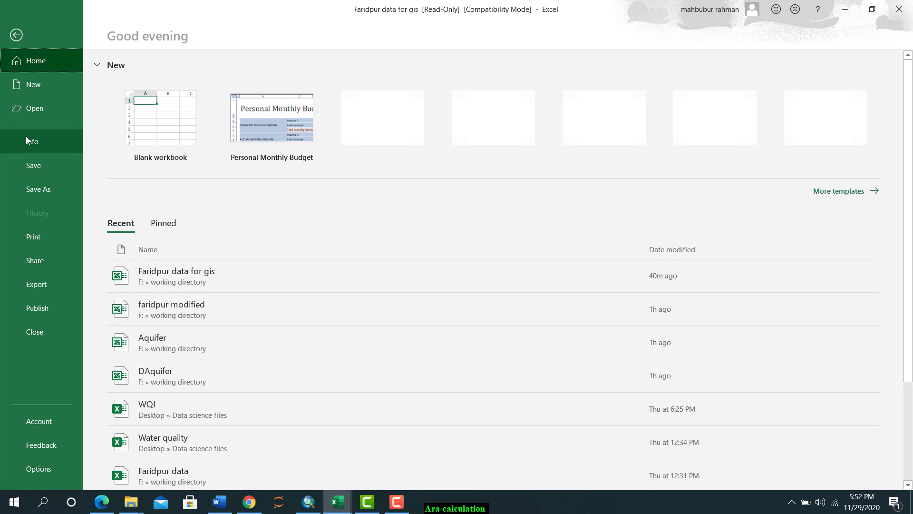
pyautogui.click(37, 189)
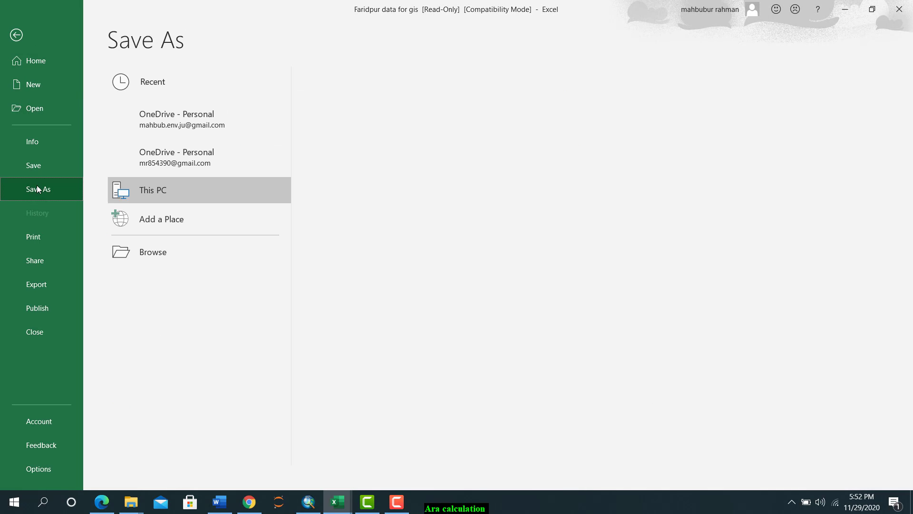
pyautogui.click(171, 192)
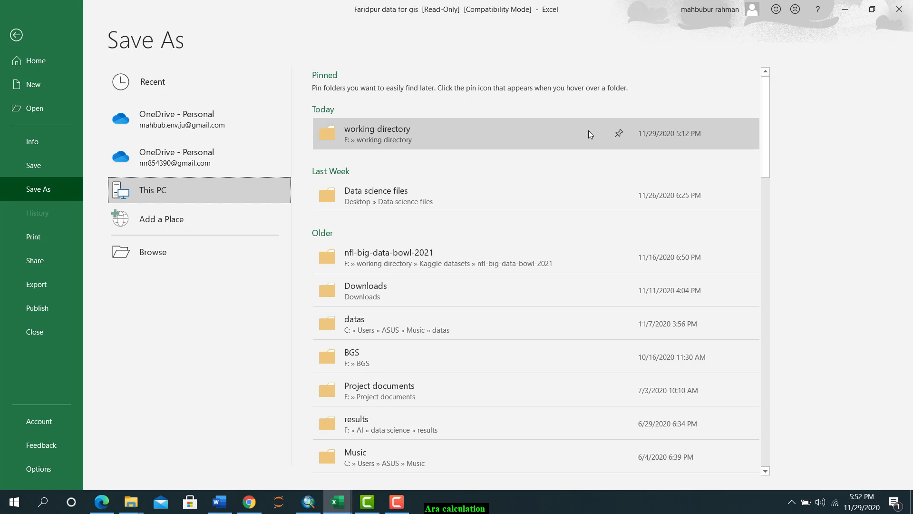
pyautogui.click(531, 135)
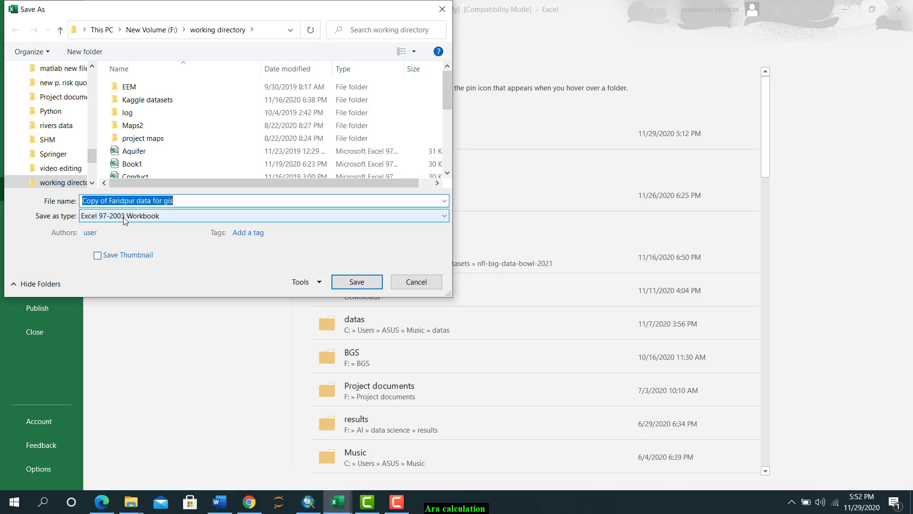
pyautogui.click(162, 216)
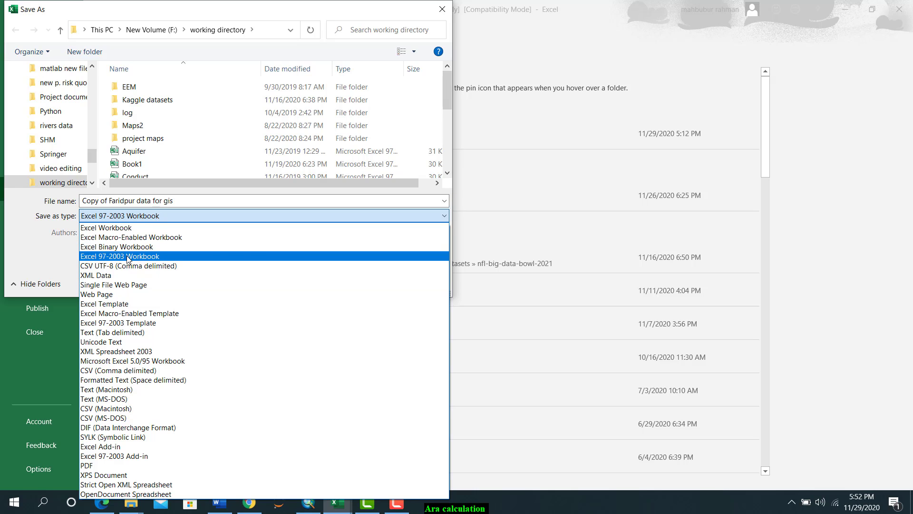
pyautogui.click(440, 11)
pyautogui.click(440, 12)
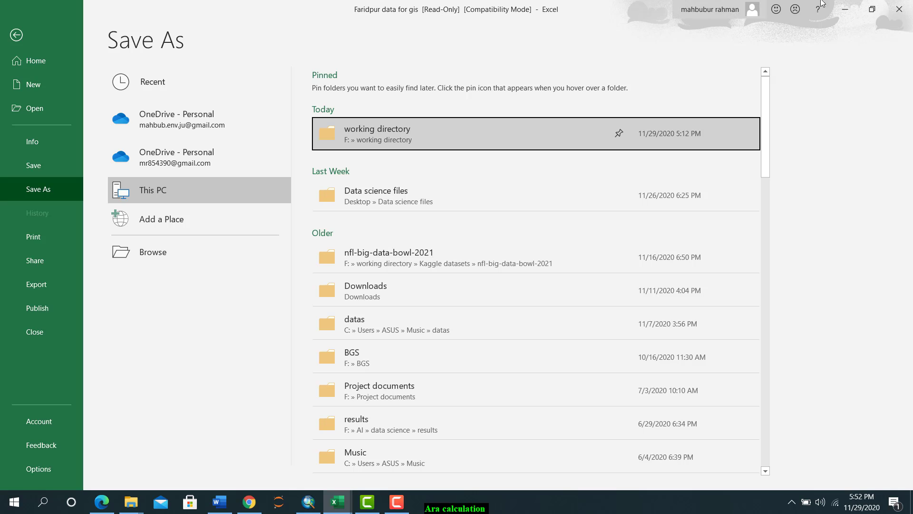
pyautogui.click(906, 5)
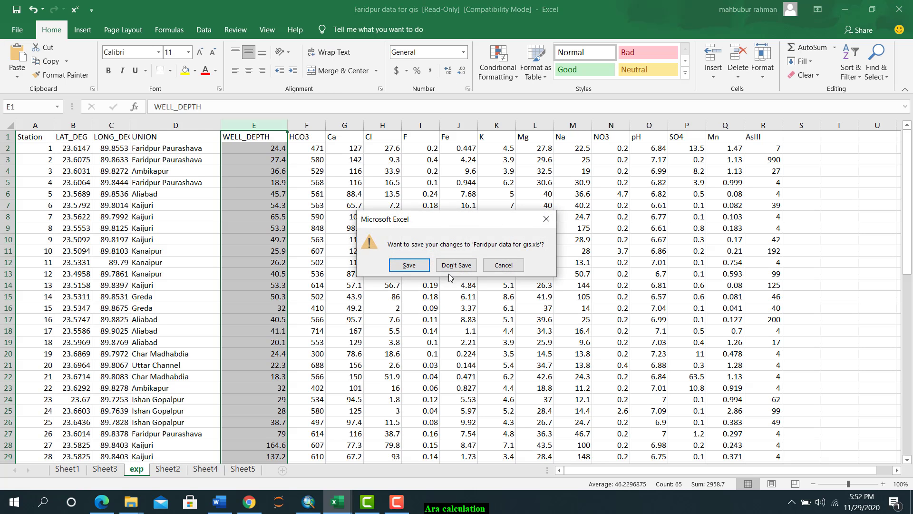
pyautogui.click(461, 269)
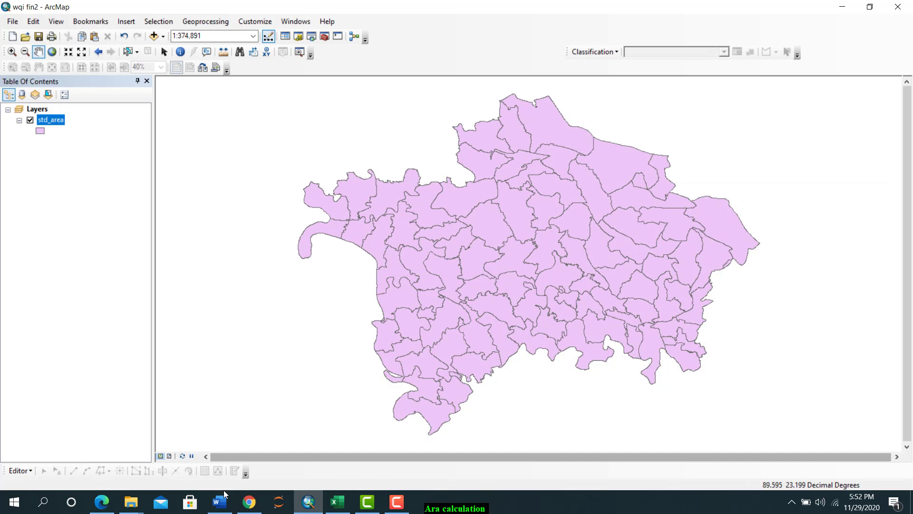
# In ArcMap, set up adding XY data from the exp$ table with LONG_DEG as the X field and LAT_DEG as the Y field
pyautogui.click(12, 22)
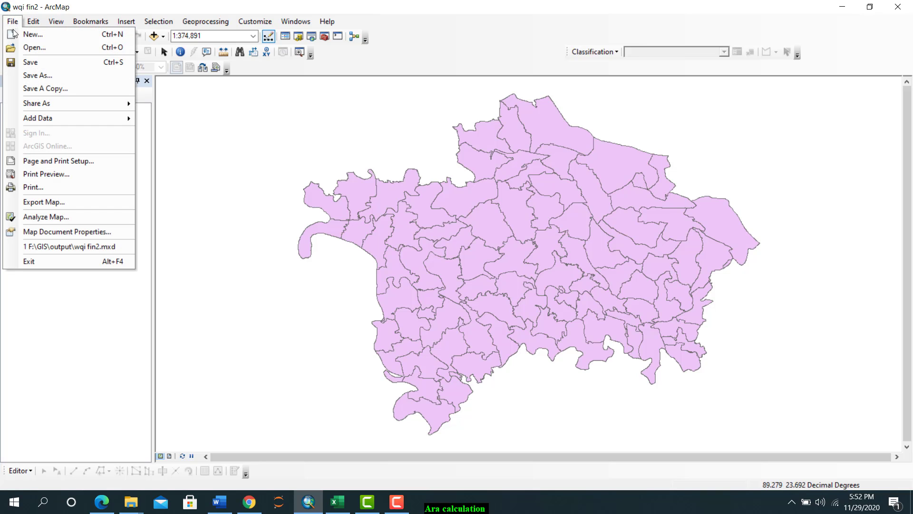
pyautogui.moveTo(43, 116)
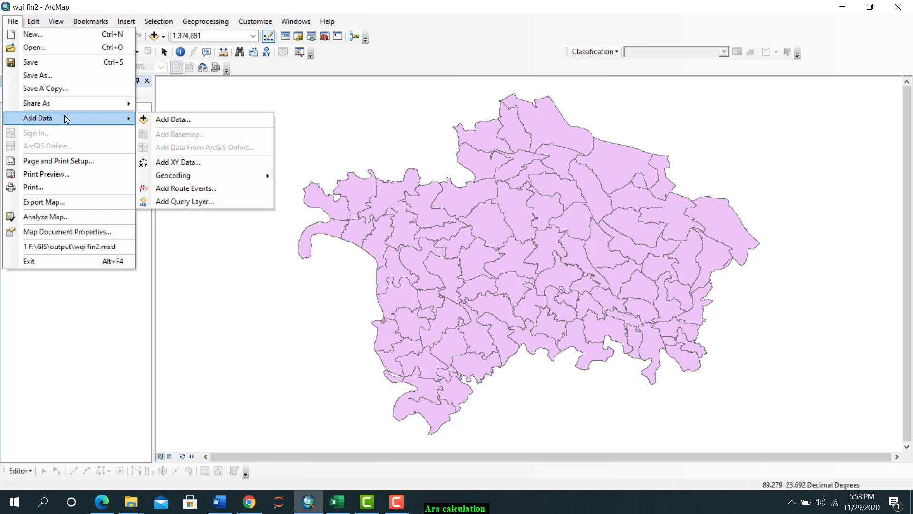
pyautogui.click(171, 163)
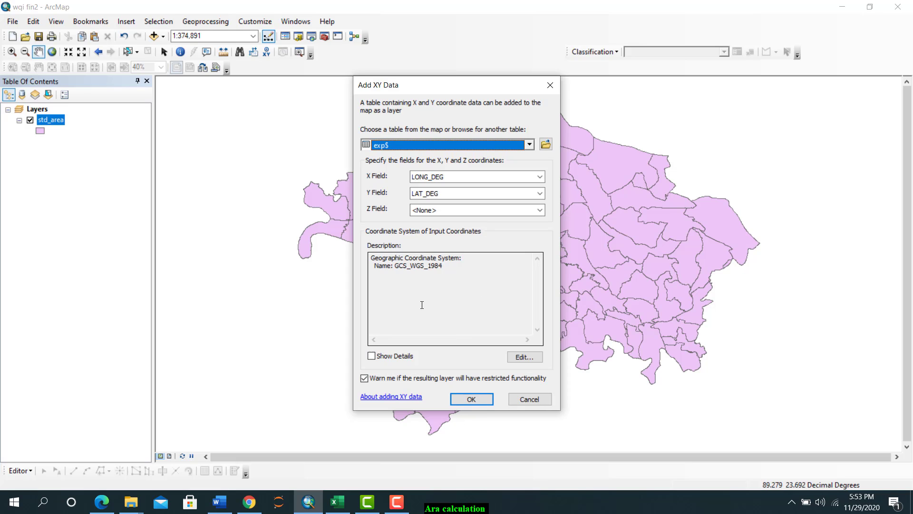
pyautogui.moveTo(447, 271); pyautogui.dragTo(400, 265)
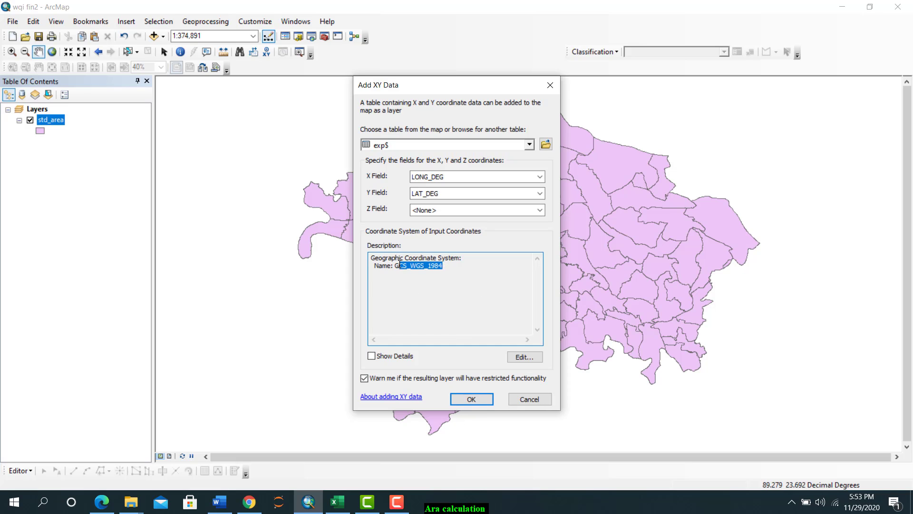
pyautogui.click(445, 278)
# Set the coordinate system of the input XY coordinates to WGS 1984 from the World group of geographic coordinate systems
pyautogui.click(518, 357)
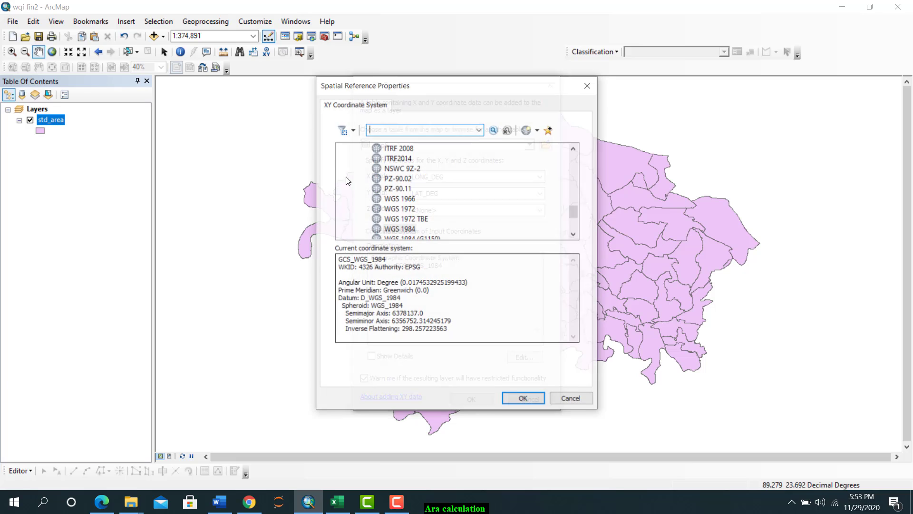
pyautogui.scroll(7, 434, 199)
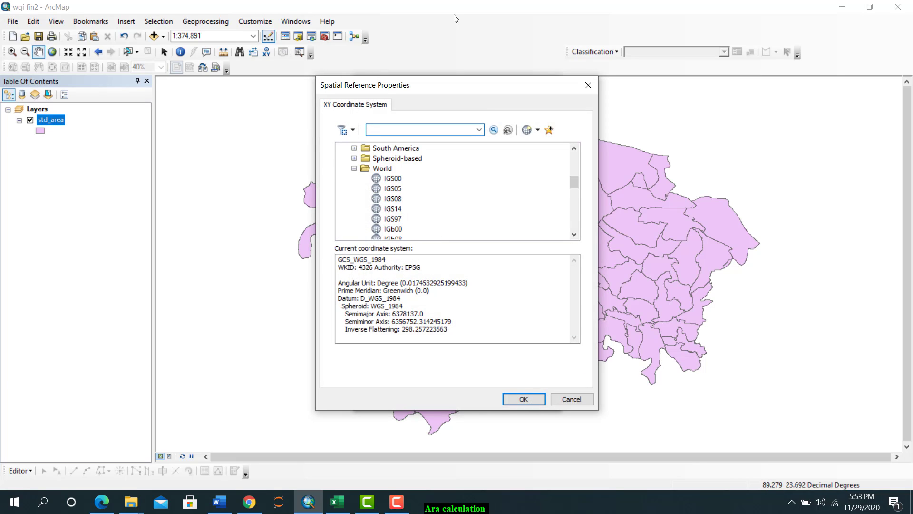
pyautogui.click(357, 168)
pyautogui.scroll(5, 389, 181)
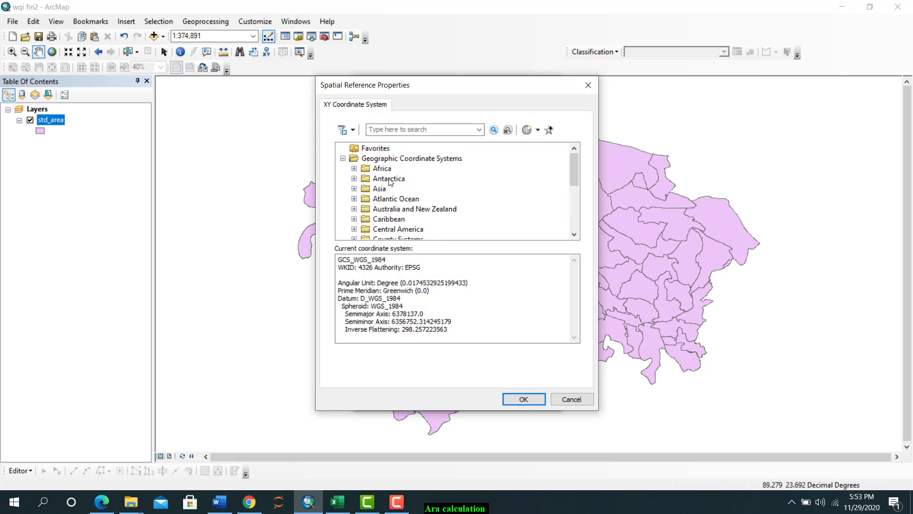
pyautogui.click(353, 158)
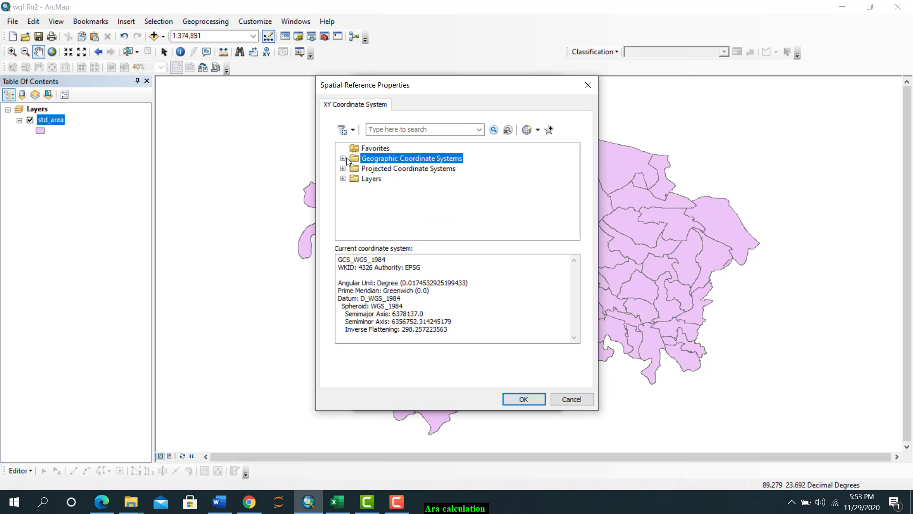
pyautogui.click(343, 158)
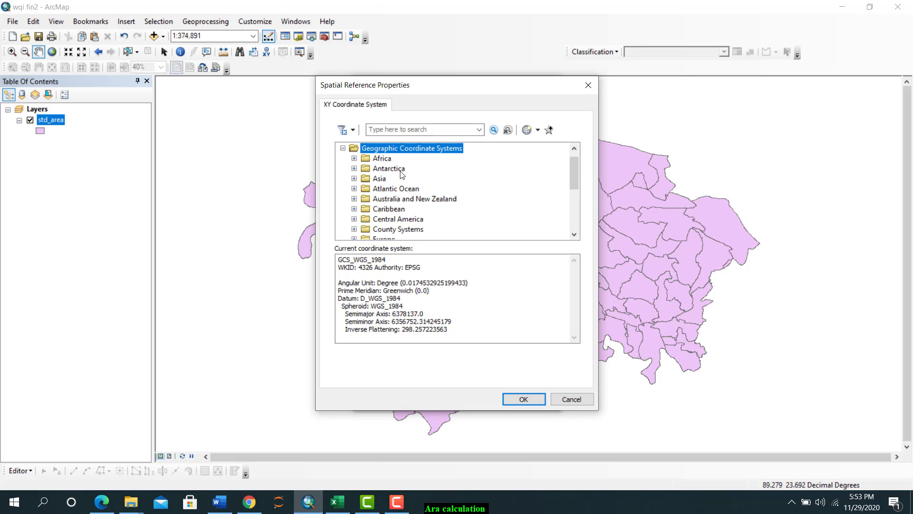
pyautogui.scroll(-1, 393, 203)
pyautogui.scroll(-3, 392, 204)
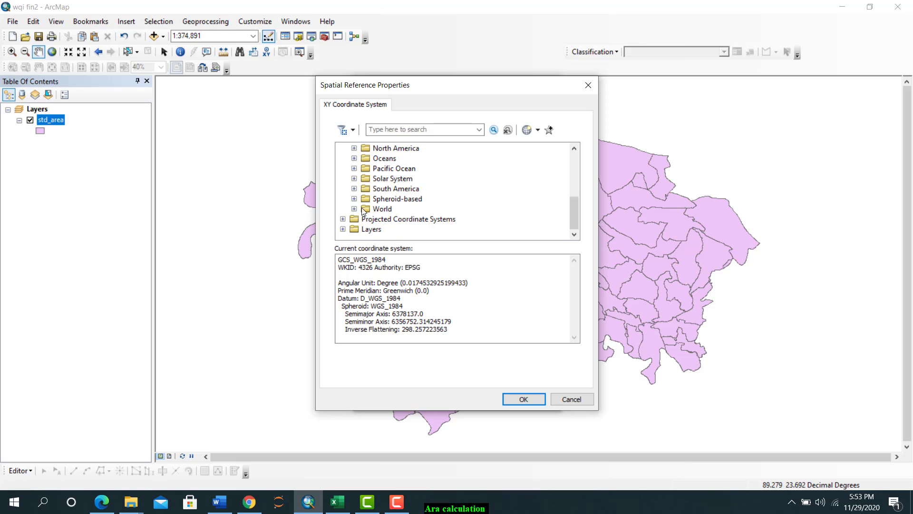
pyautogui.click(355, 209)
pyautogui.scroll(-6, 394, 210)
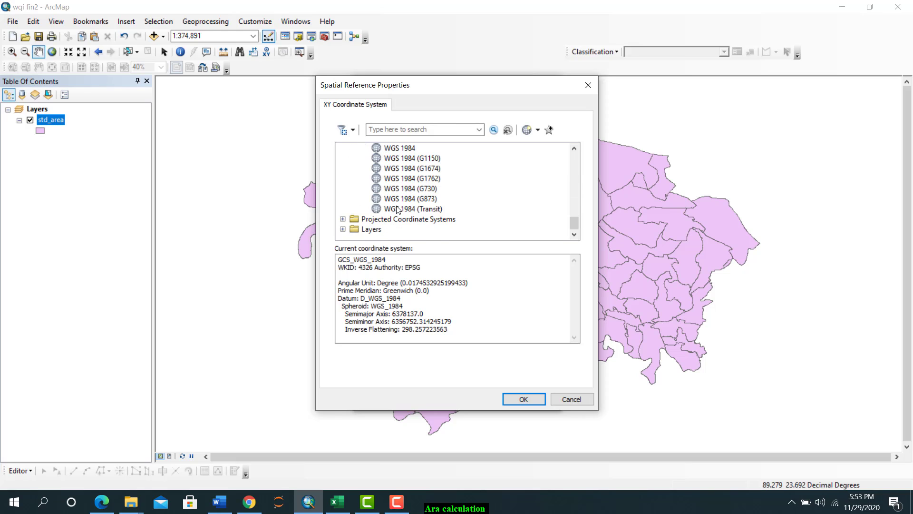
pyautogui.scroll(2, 398, 209)
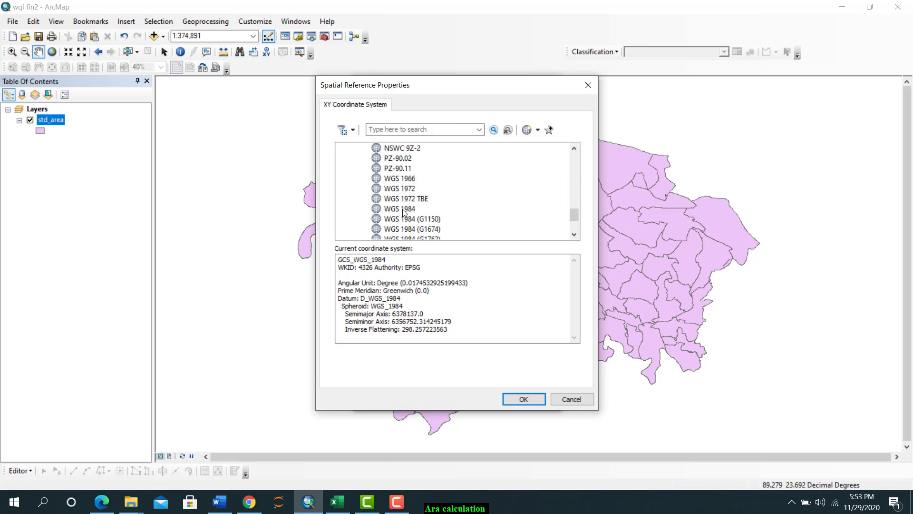
pyautogui.click(405, 210)
pyautogui.click(523, 400)
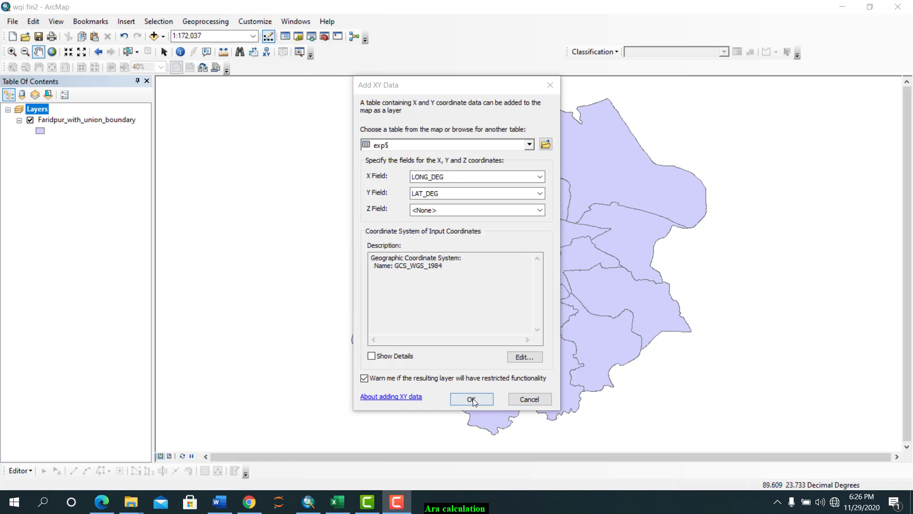
# Create the XY event layer from the exp$ table, accepting the limitations of a table without an Object-ID field
pyautogui.click(473, 402)
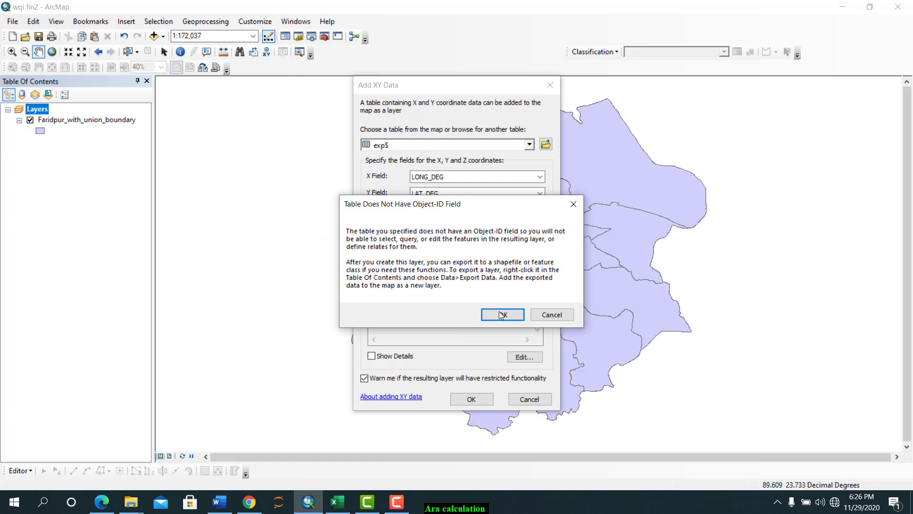
pyautogui.click(504, 316)
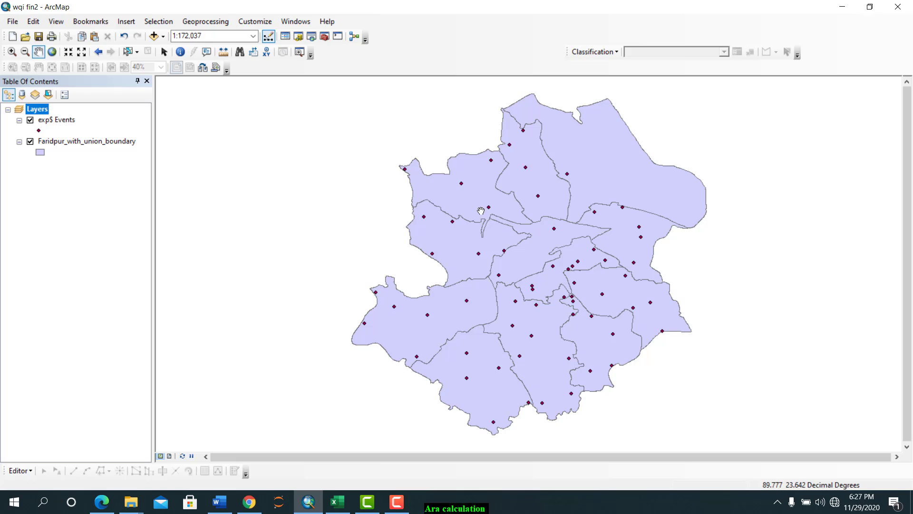
# Search the tools for IDW and open the Spatial Analyst version of the tool
pyautogui.click(296, 22)
pyautogui.click(306, 101)
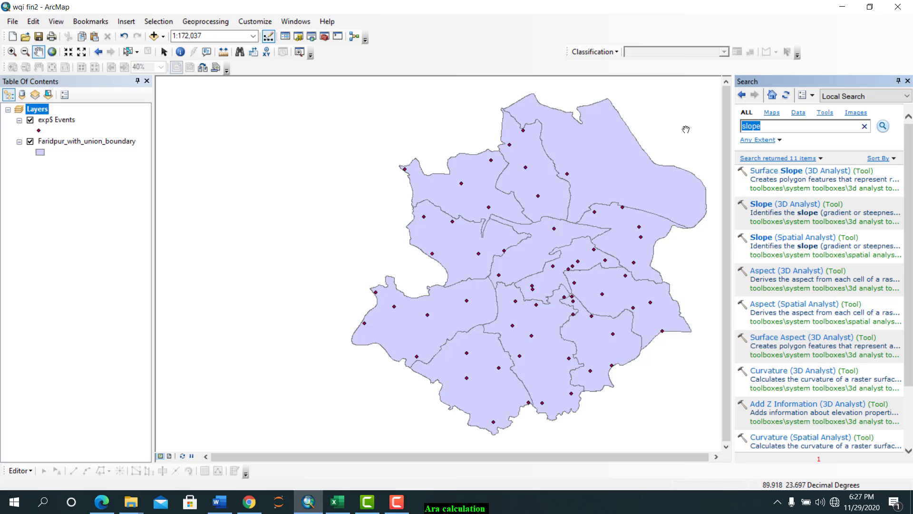
pyautogui.press('BackSpace')
pyautogui.press('Return')
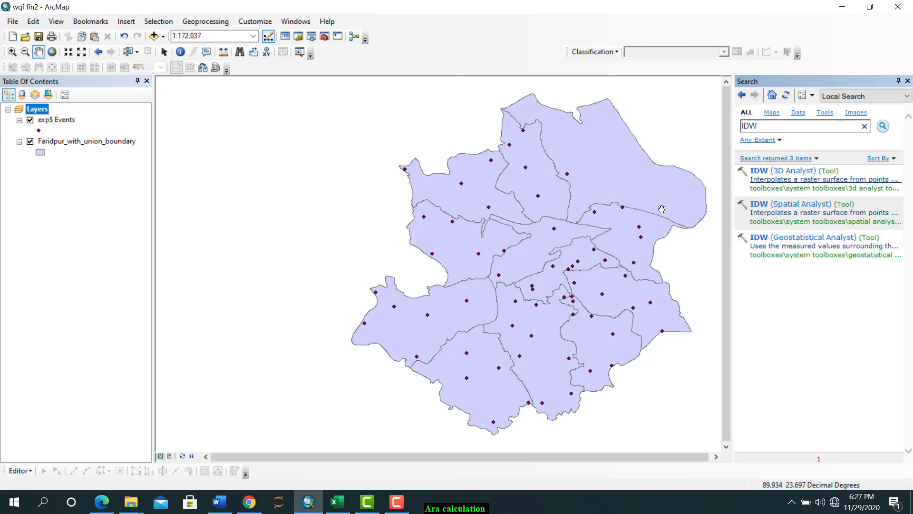
pyautogui.click(796, 208)
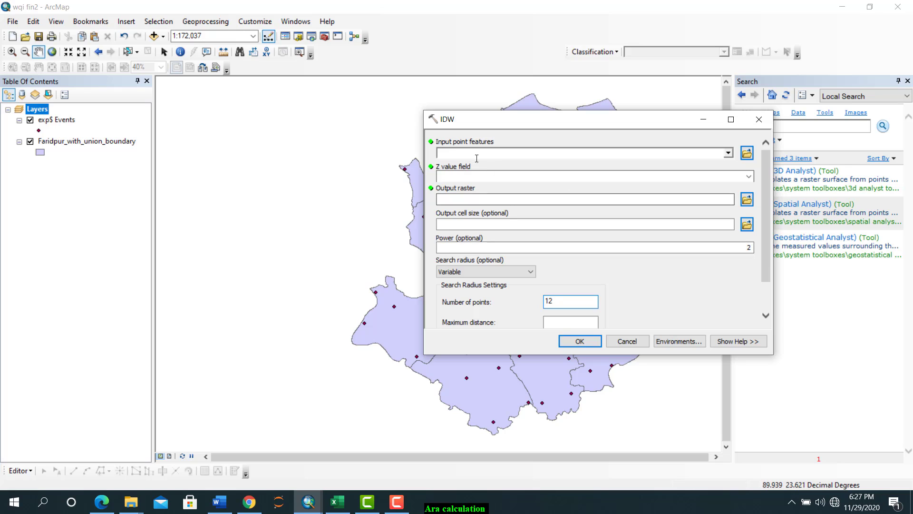
# Set up IDW with exp$ Events as input points, WELL_DEPTH as Z value, and output raster sdfgh in New File Geodatabase.gdb
pyautogui.click(729, 153)
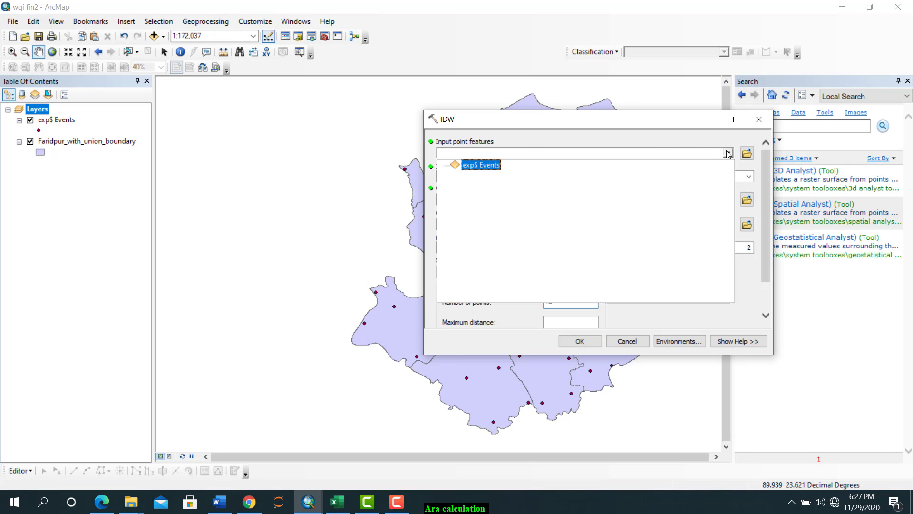
pyautogui.click(474, 167)
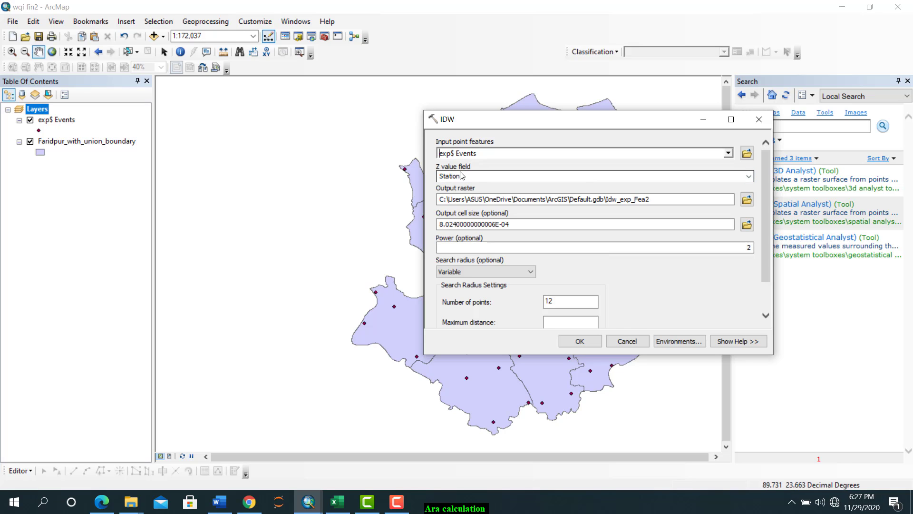
pyautogui.click(749, 178)
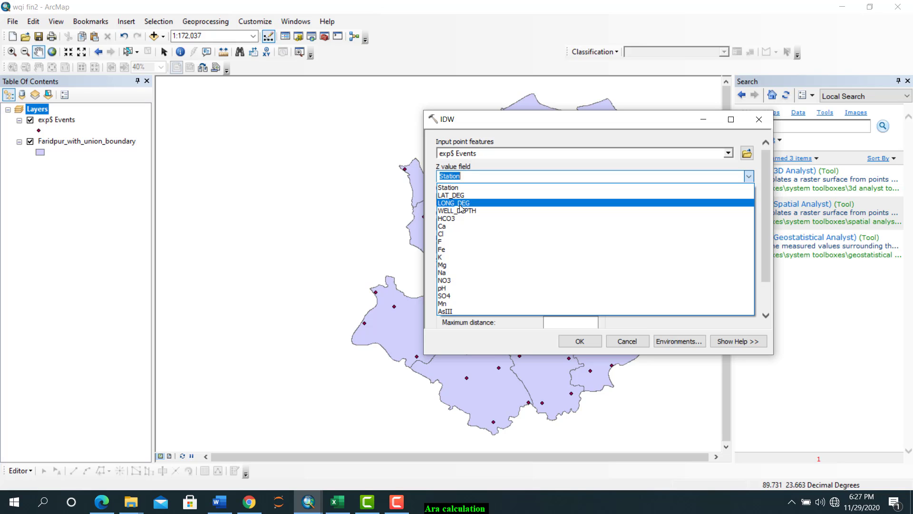
pyautogui.click(466, 210)
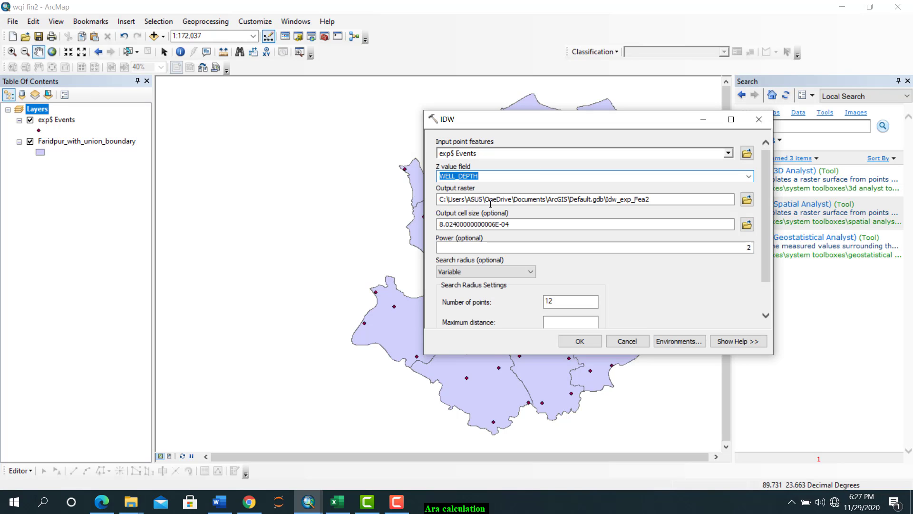
pyautogui.click(747, 200)
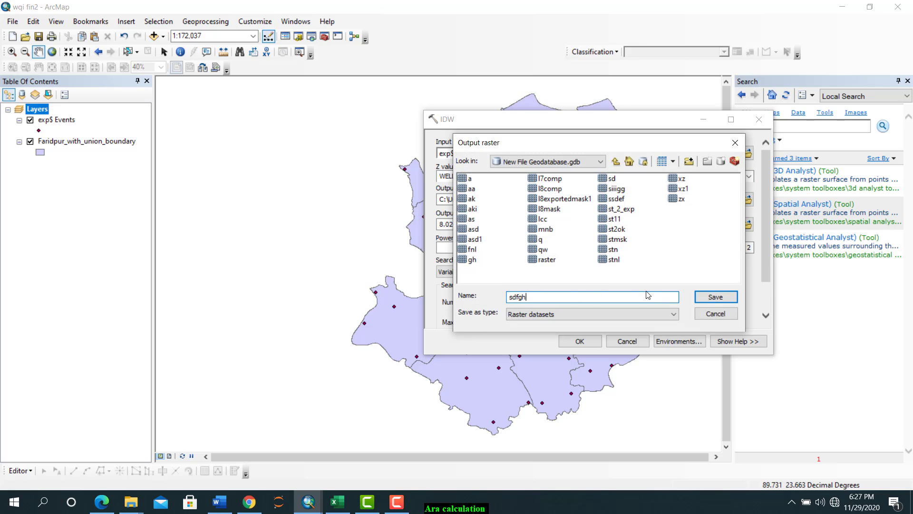
pyautogui.click(715, 297)
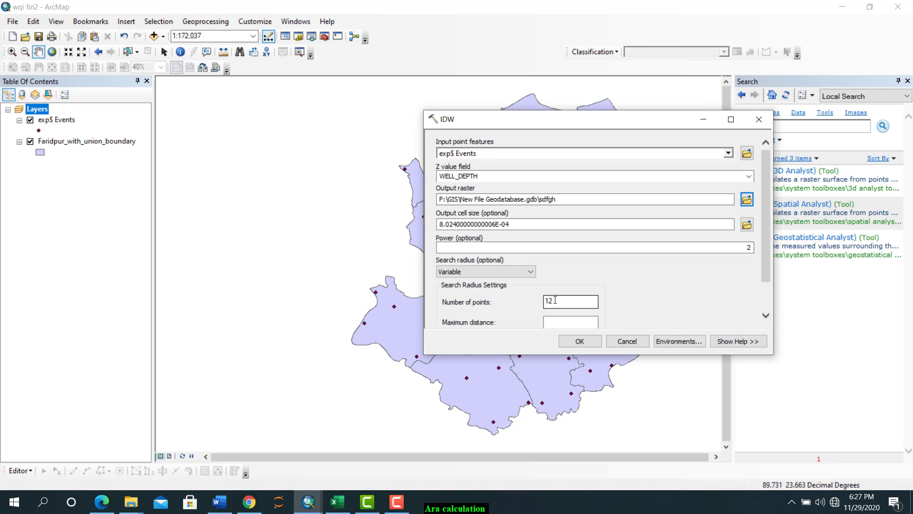
pyautogui.moveTo(542, 301); pyautogui.dragTo(558, 303)
# In the IDW environment settings, set the processing extent to match the Faridpur_with_union_boundary layer
pyautogui.click(679, 341)
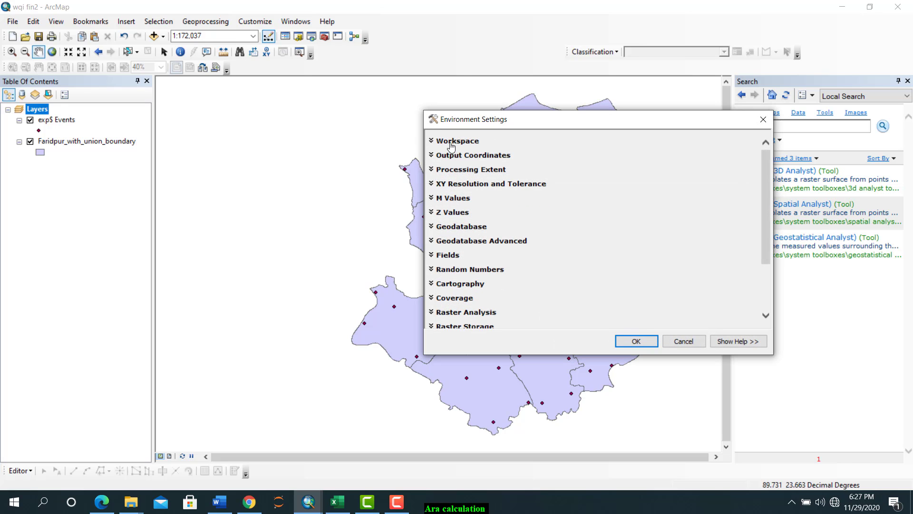
pyautogui.click(466, 172)
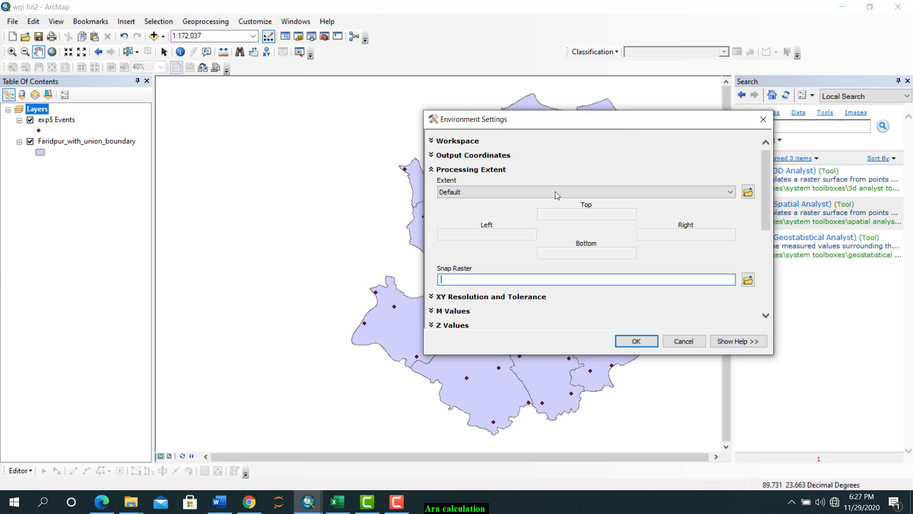
pyautogui.click(679, 192)
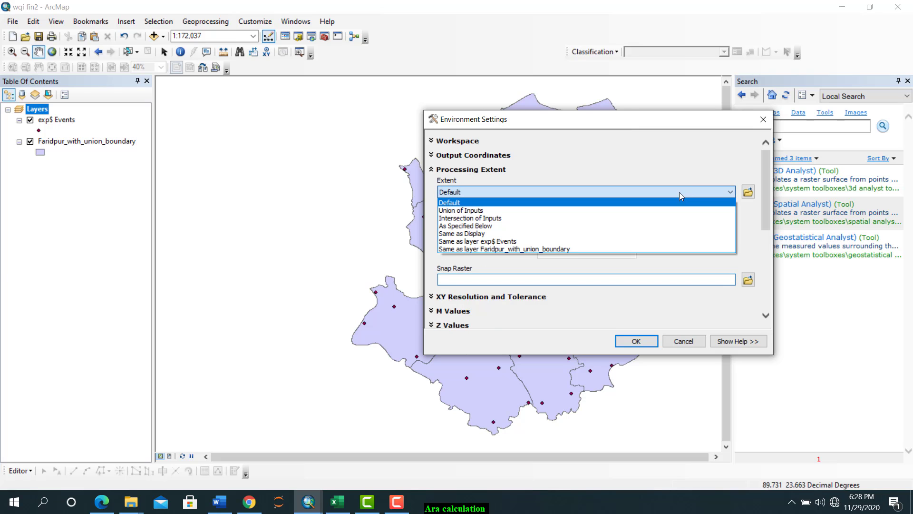
pyautogui.click(494, 249)
# Set the raster analysis mask to Faridpur_with_union_boundary and accept the environment settings
pyautogui.moveTo(771, 222); pyautogui.dragTo(772, 300)
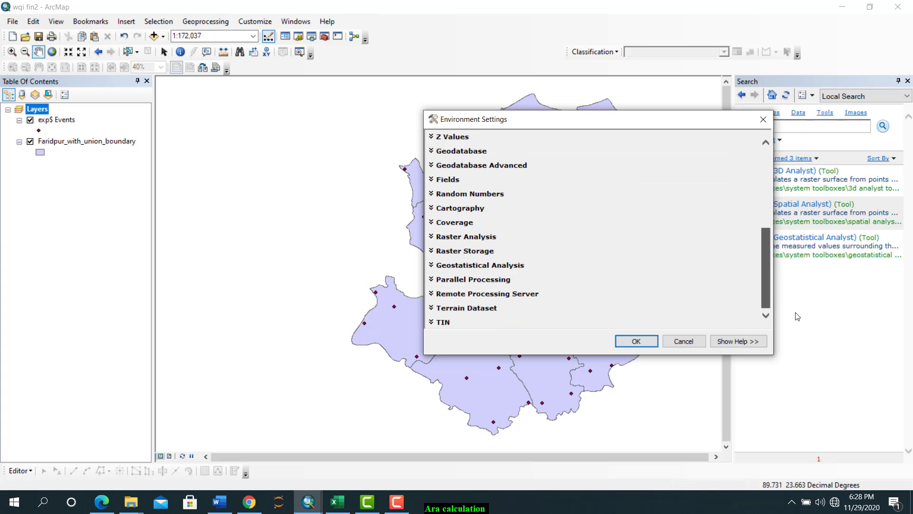
pyautogui.click(447, 252)
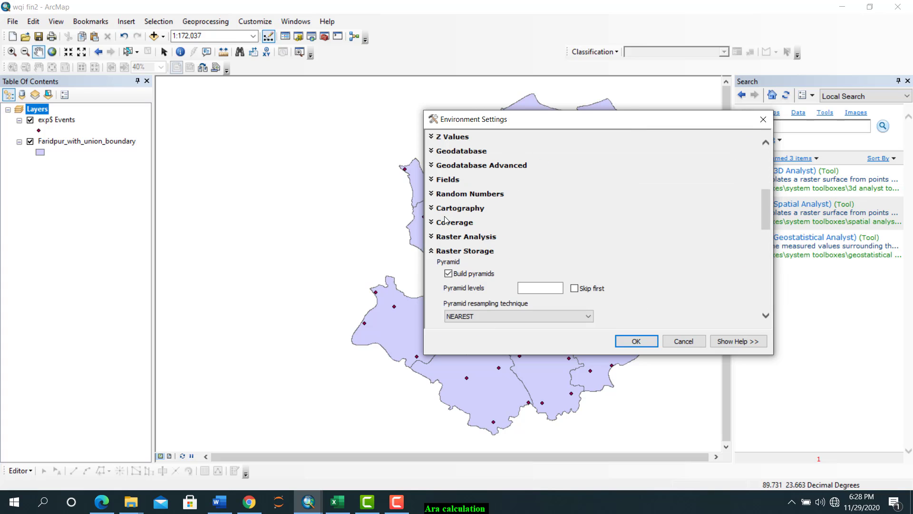
pyautogui.click(432, 251)
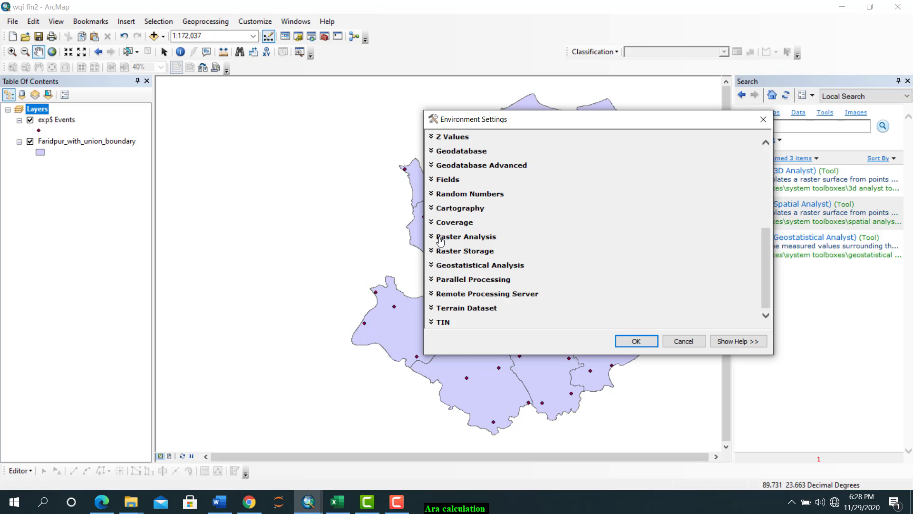
pyautogui.click(441, 239)
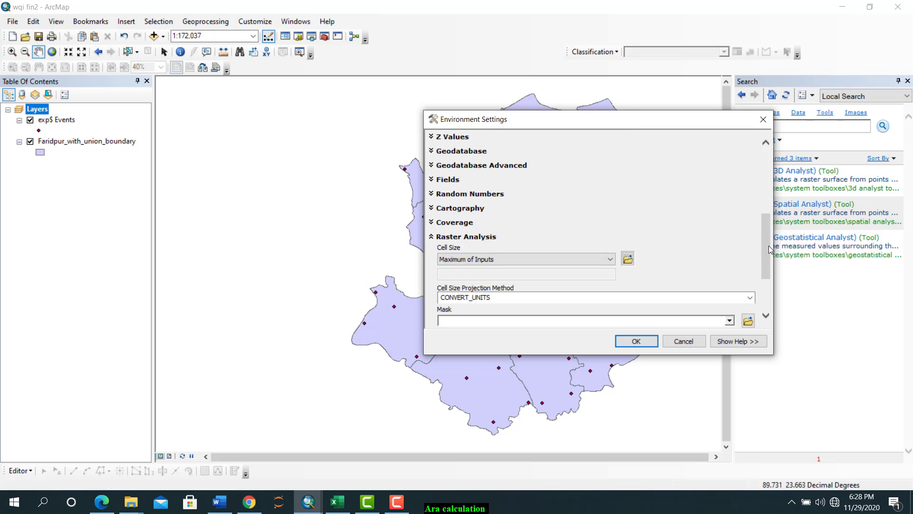
pyautogui.scroll(-2, 769, 249)
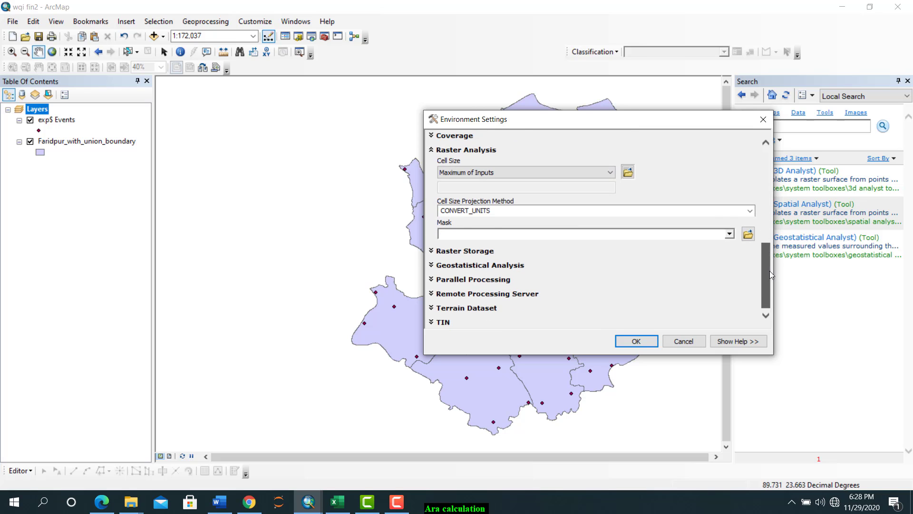
pyautogui.click(730, 234)
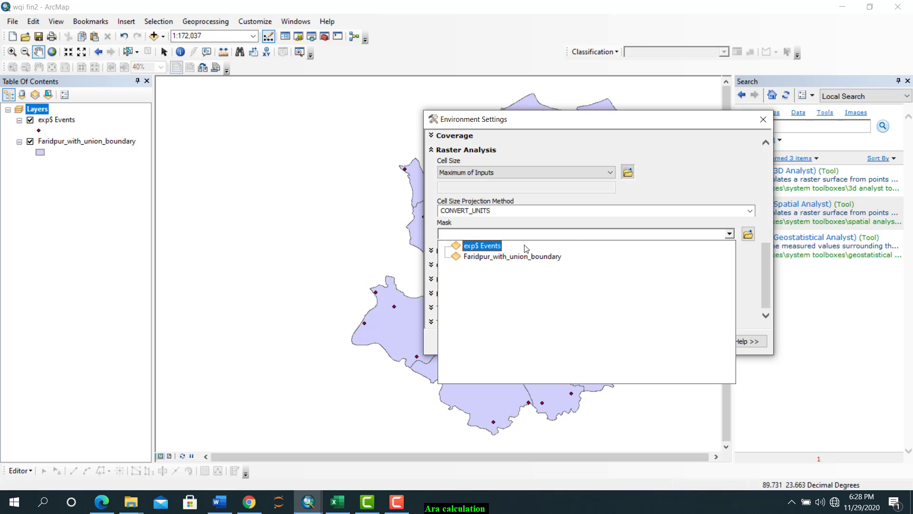
pyautogui.click(473, 257)
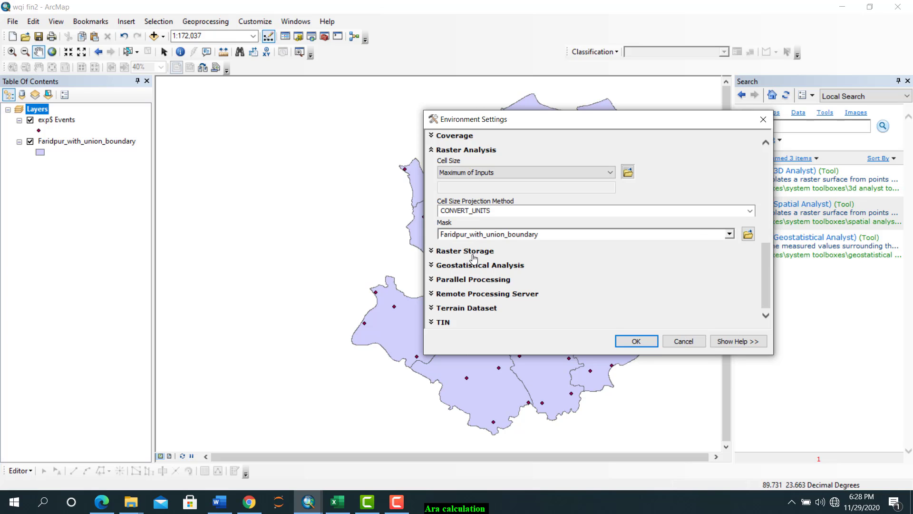
pyautogui.click(636, 342)
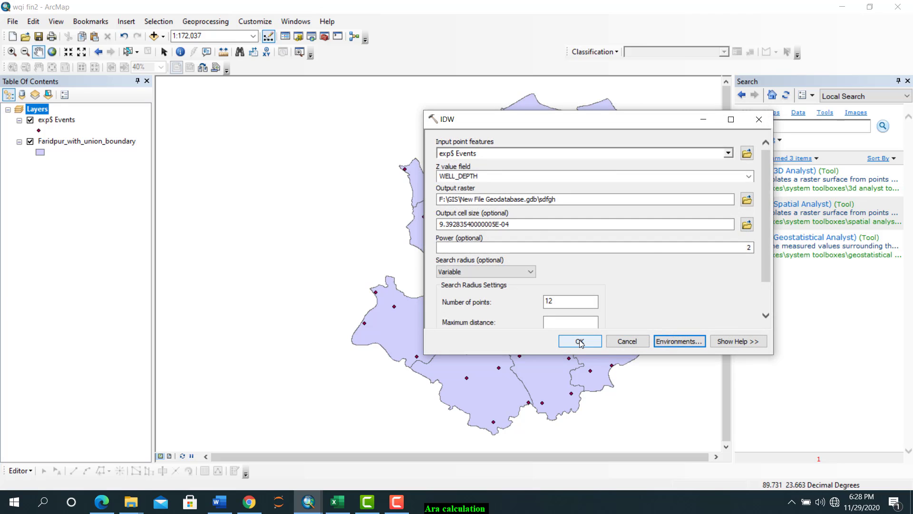
# Run the IDW interpolation and clear the view by hiding the Faridpur_with_union_boundary layer and the Search window
pyautogui.click(580, 341)
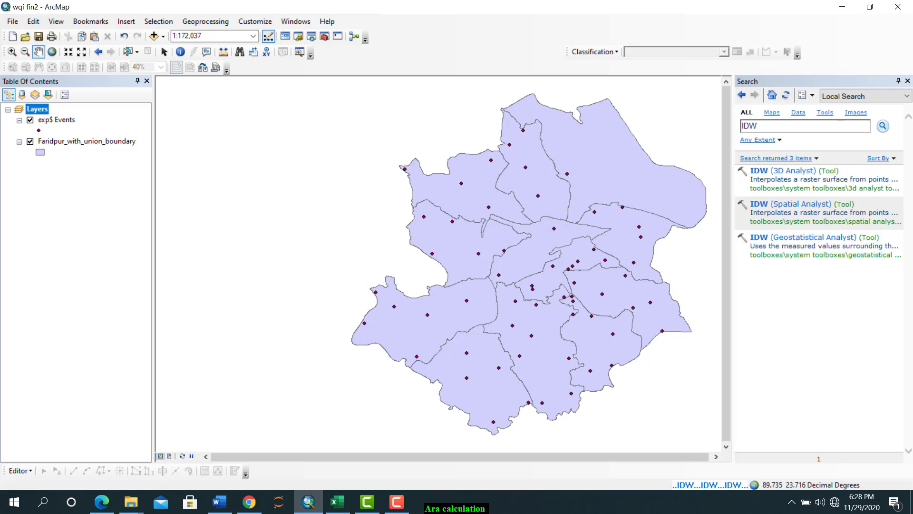
pyautogui.click(30, 141)
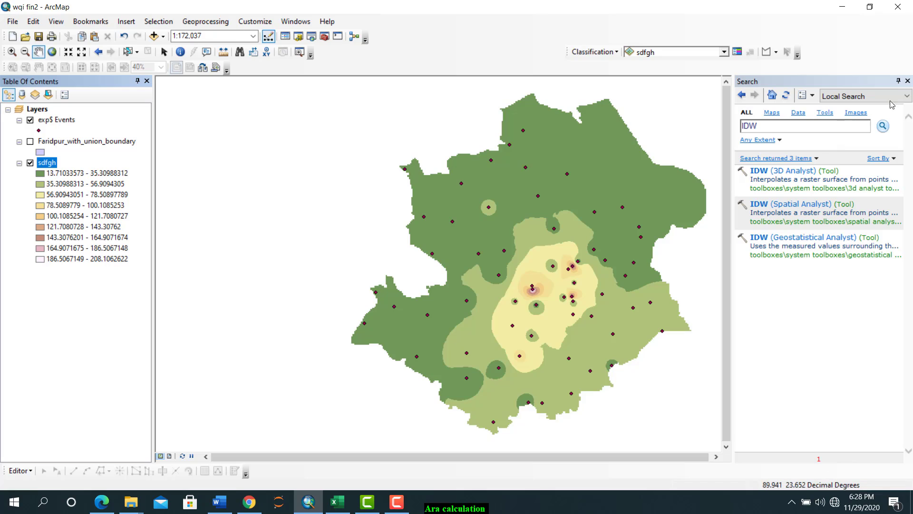
pyautogui.click(908, 81)
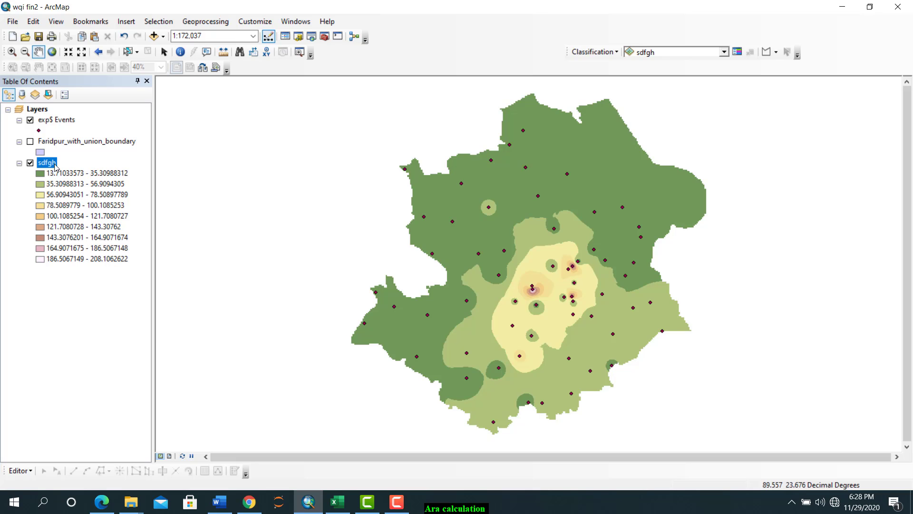
# Open the symbology properties of the sdfgh raster and check the available numbers of classes
pyautogui.rightClick(55, 164)
pyautogui.click(95, 332)
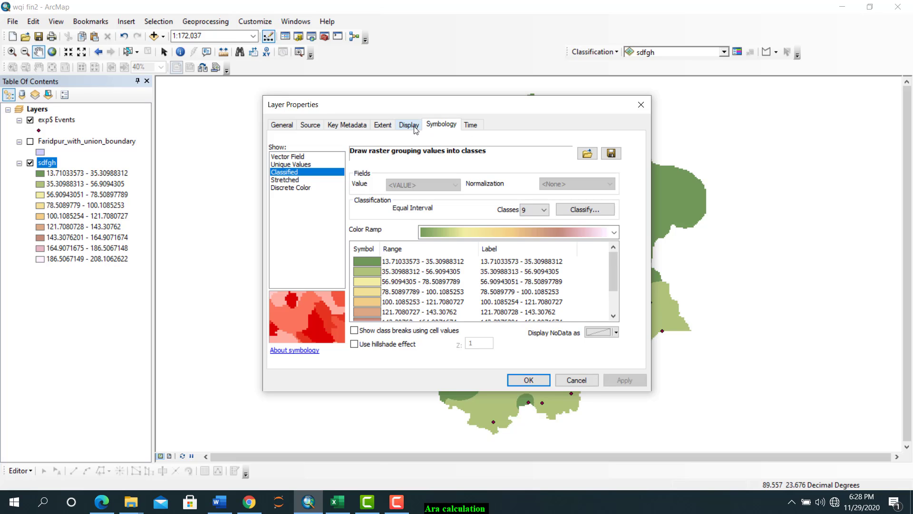
pyautogui.click(410, 125)
pyautogui.click(435, 125)
pyautogui.click(543, 199)
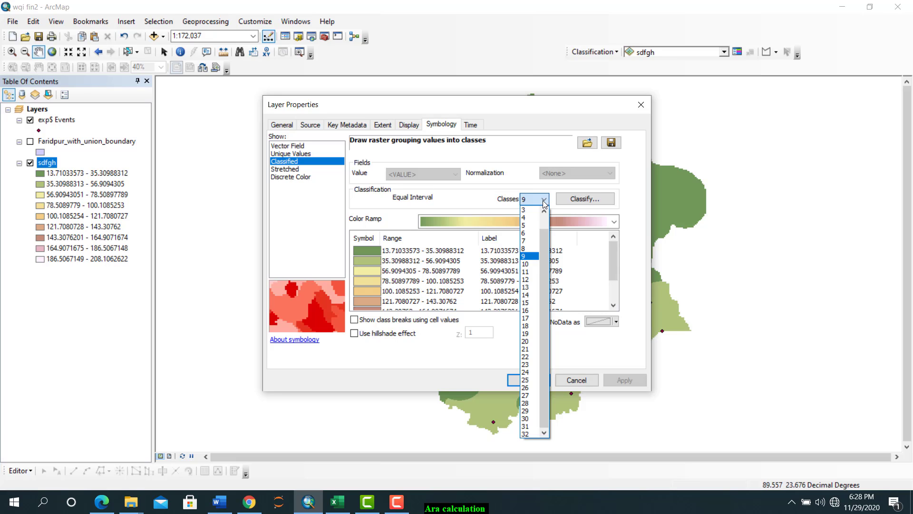
pyautogui.click(490, 205)
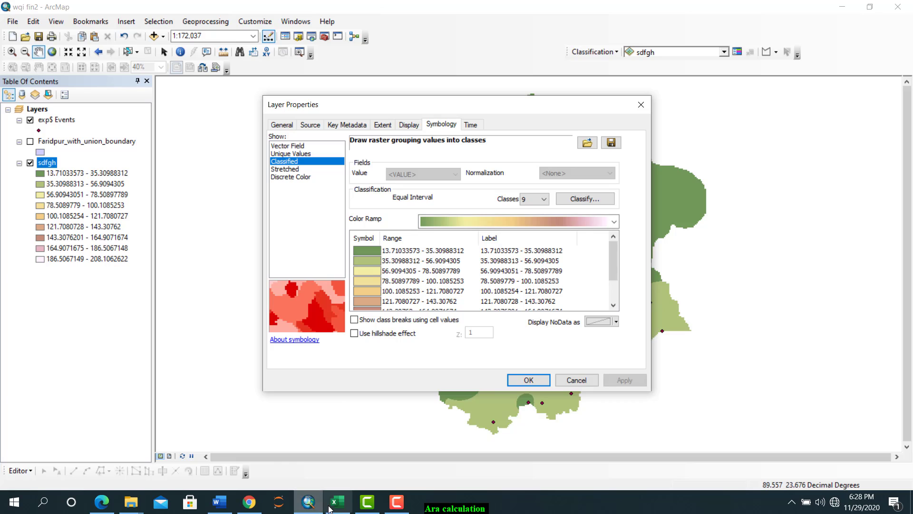
# Switch to the Word document, examine the depth to water table ranges and ratings in Table 1, and return to ArcMap
pyautogui.click(219, 502)
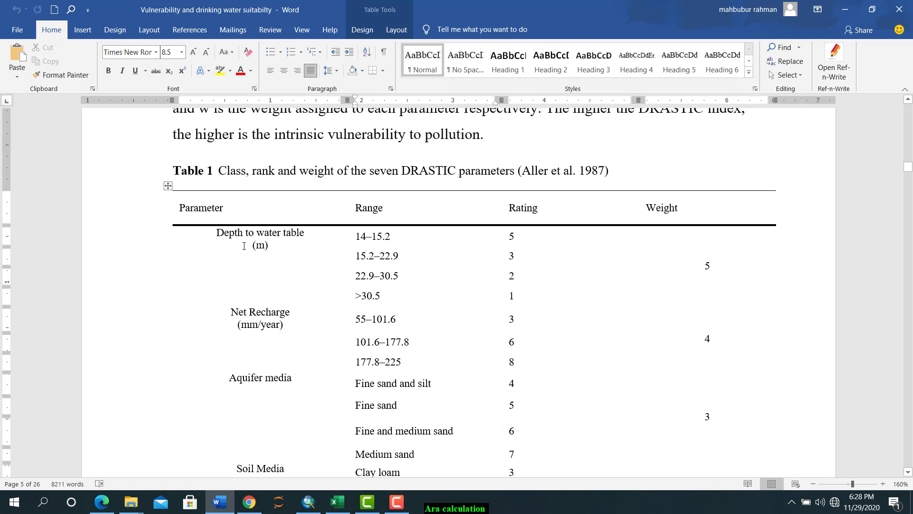
pyautogui.click(272, 244)
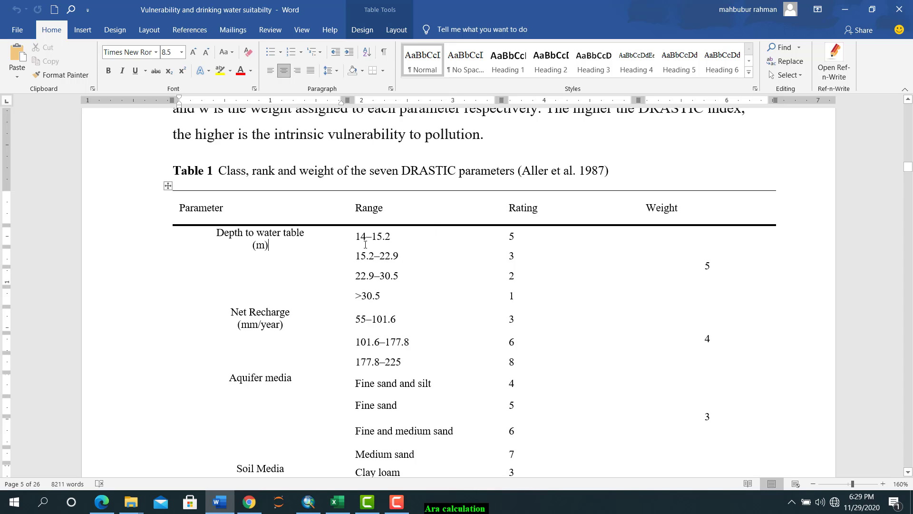
pyautogui.doubleClick(375, 235)
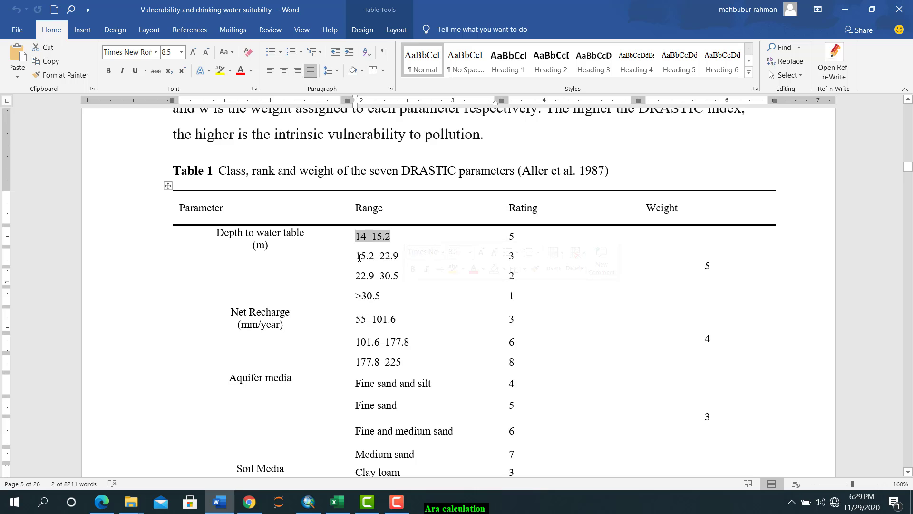
pyautogui.moveTo(375, 236); pyautogui.dragTo(375, 284)
pyautogui.click(294, 275)
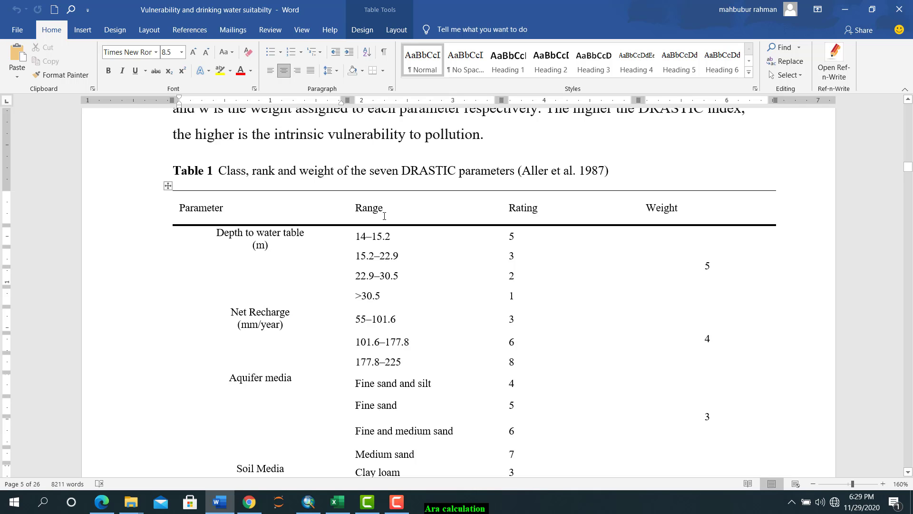
pyautogui.click(309, 502)
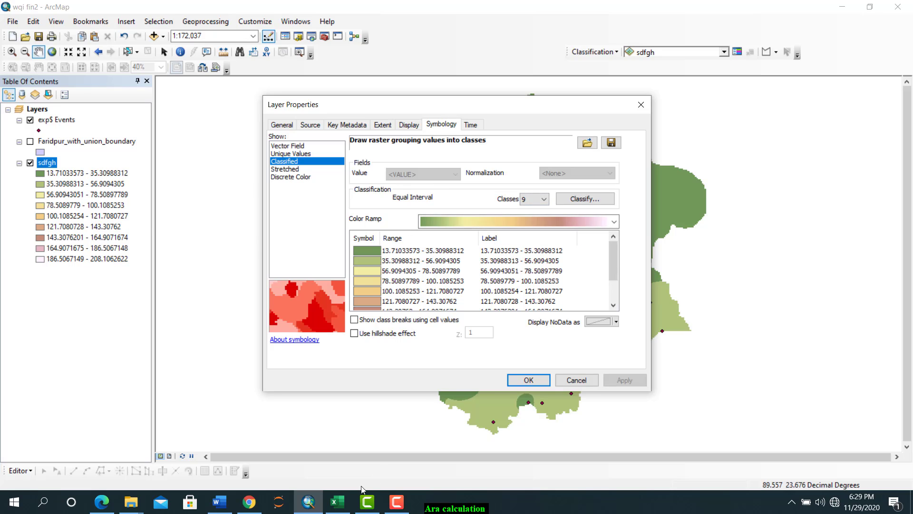
pyautogui.click(221, 509)
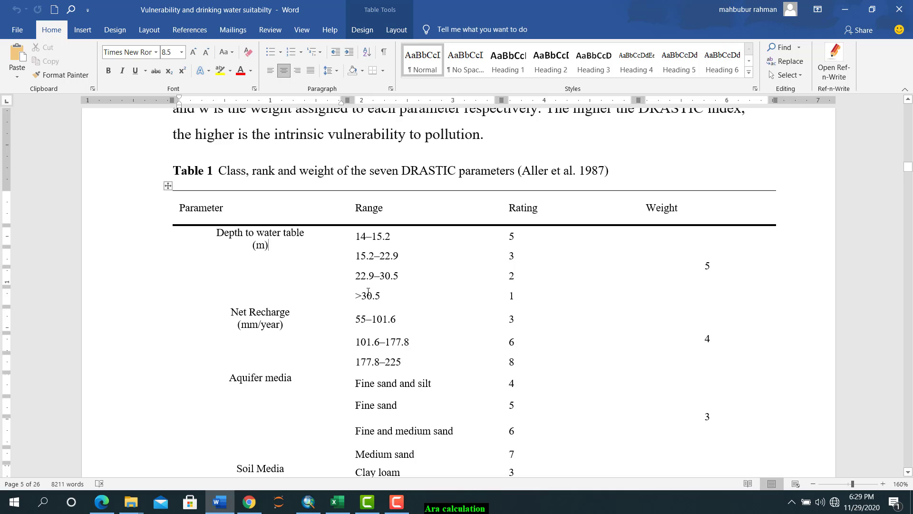
pyautogui.click(309, 502)
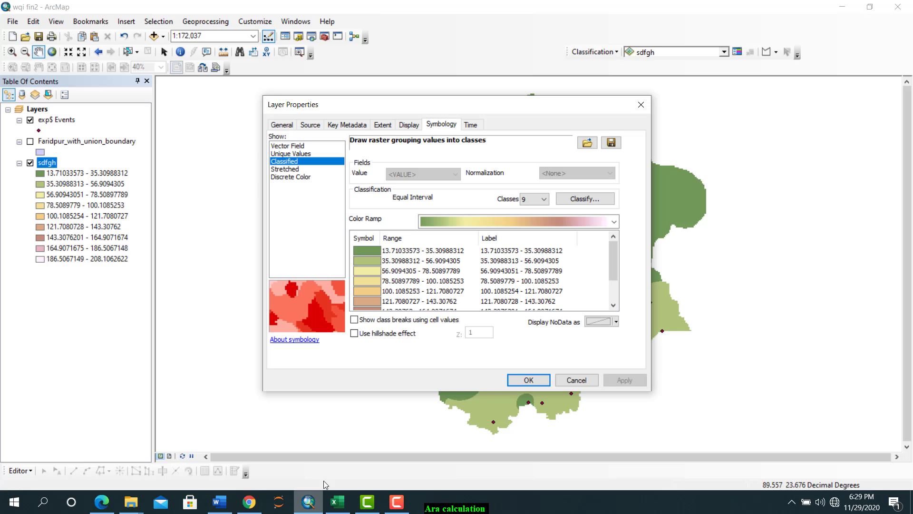
# Set the number of classes for the sdfgh raster to 4 and open its classification settings
pyautogui.click(544, 200)
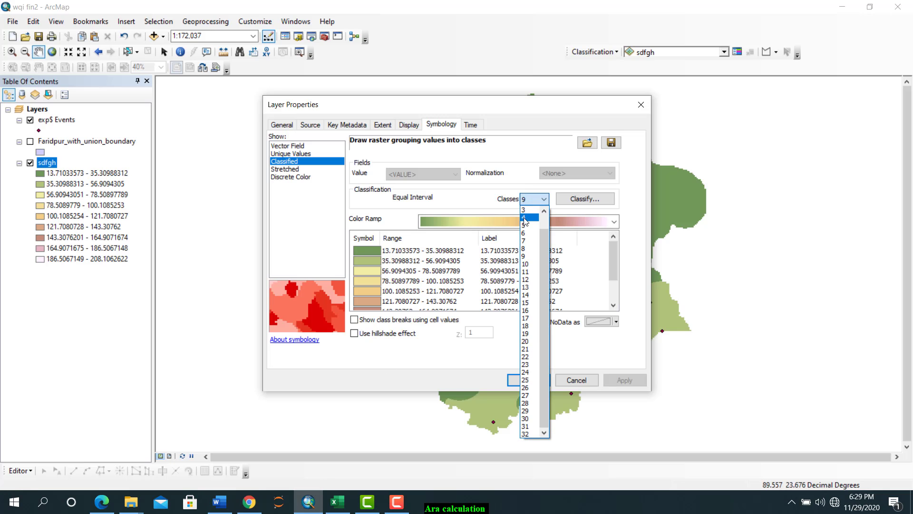
pyautogui.click(528, 222)
pyautogui.click(585, 197)
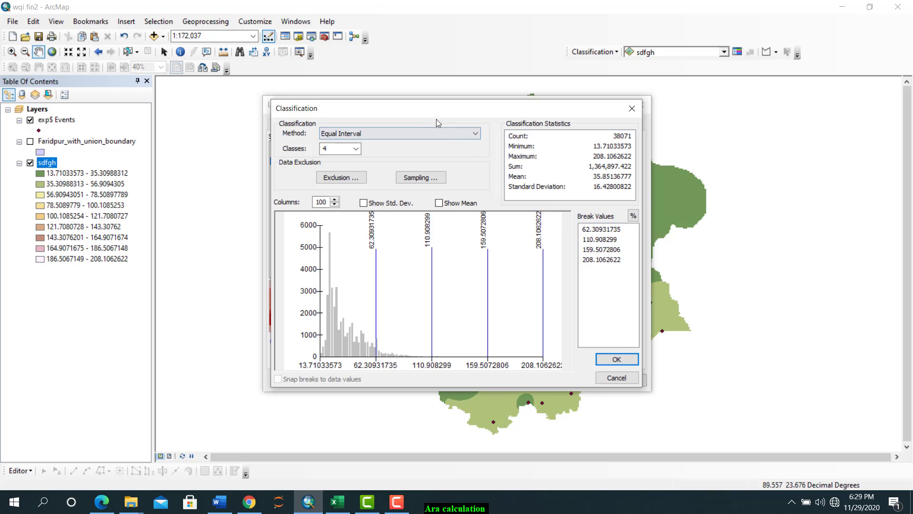
pyautogui.click(468, 134)
pyautogui.click(342, 144)
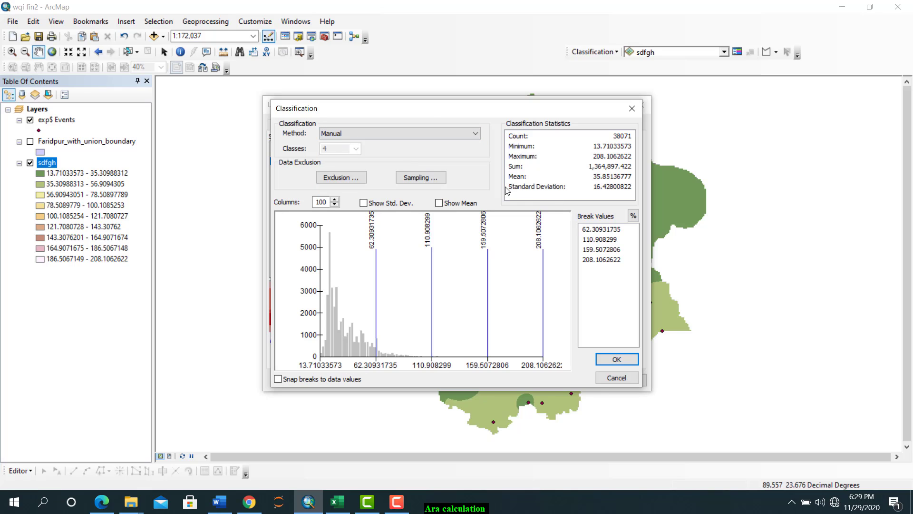
pyautogui.doubleClick(593, 231)
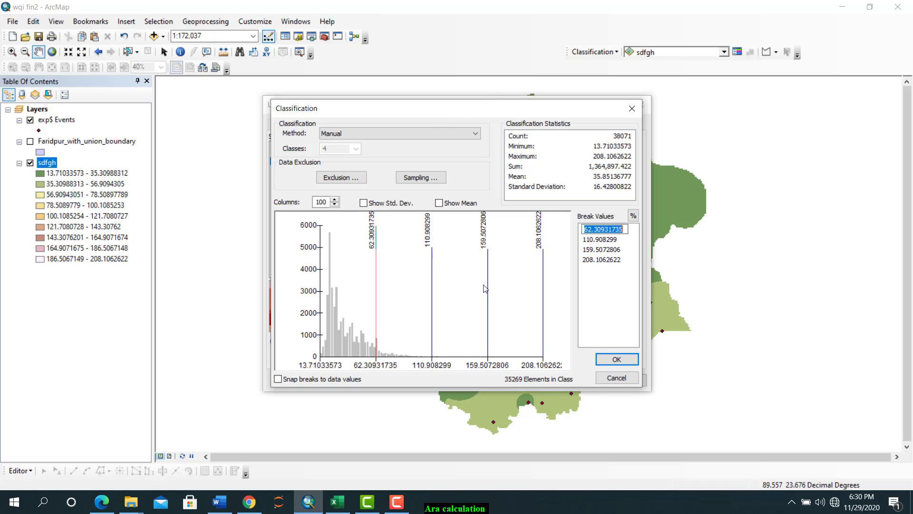
pyautogui.click(607, 295)
pyautogui.press('Return')
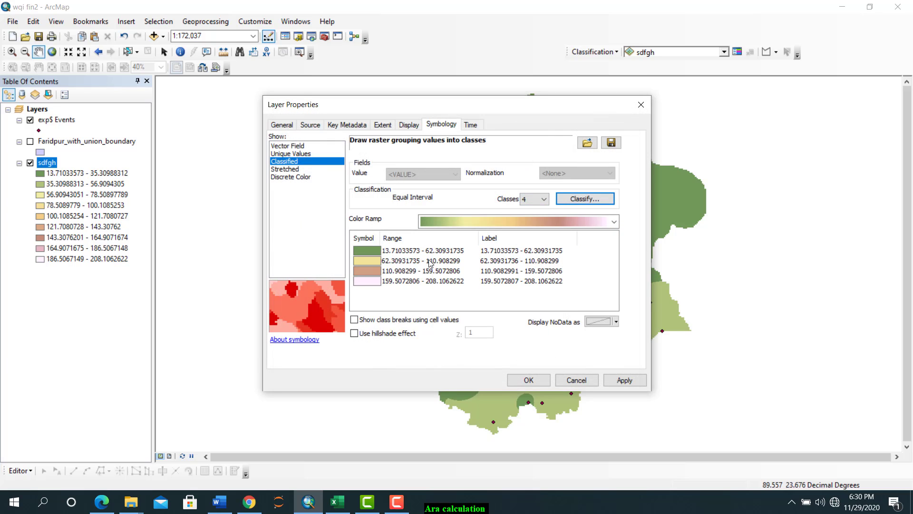
# Reopen the classification settings, check the depth to water table ranges in the Word document's Table 1, and return to ArcMap
pyautogui.click(579, 203)
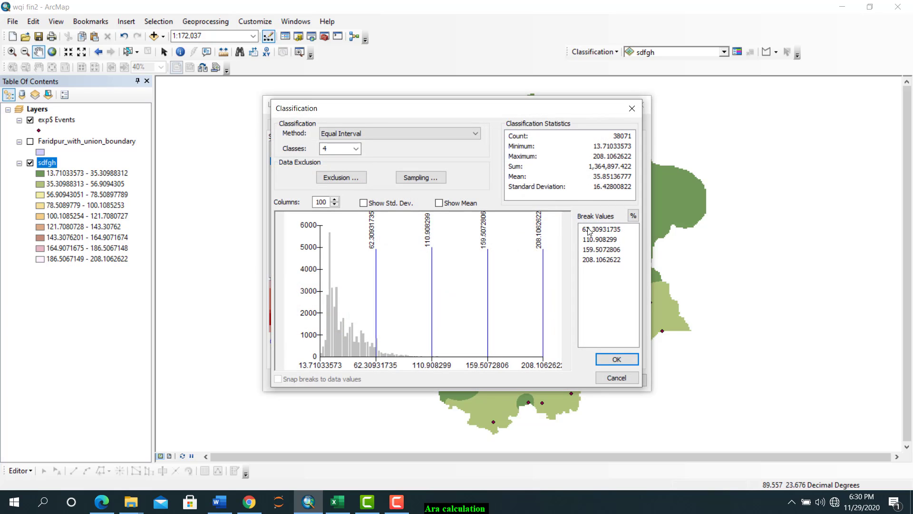
pyautogui.click(589, 231)
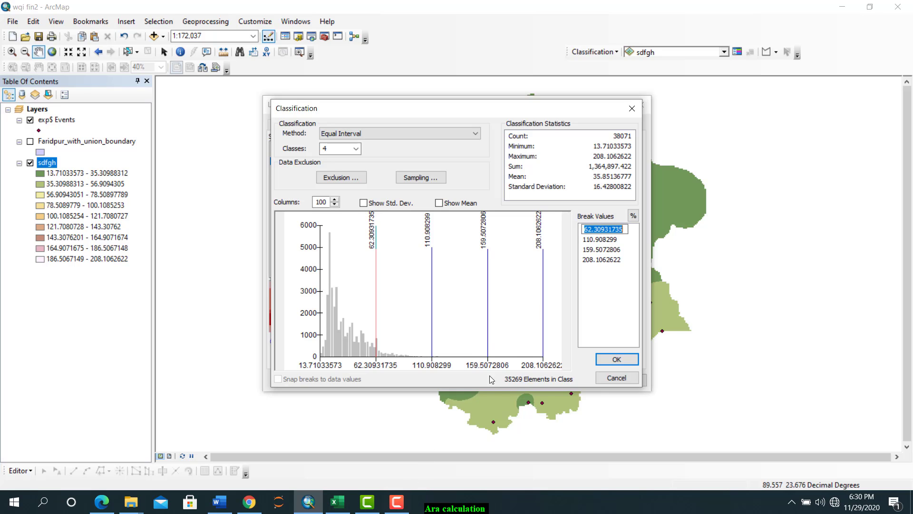
pyautogui.click(579, 310)
pyautogui.click(54, 178)
pyautogui.click(227, 508)
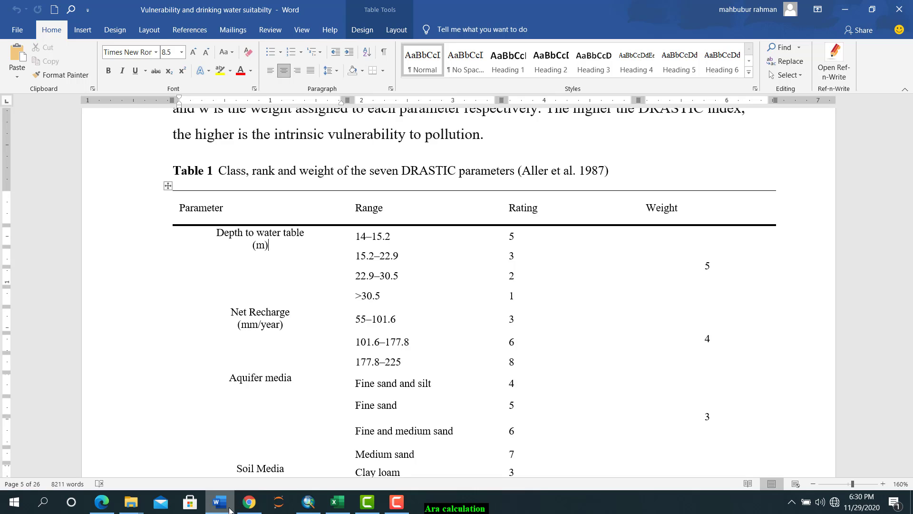
pyautogui.click(309, 502)
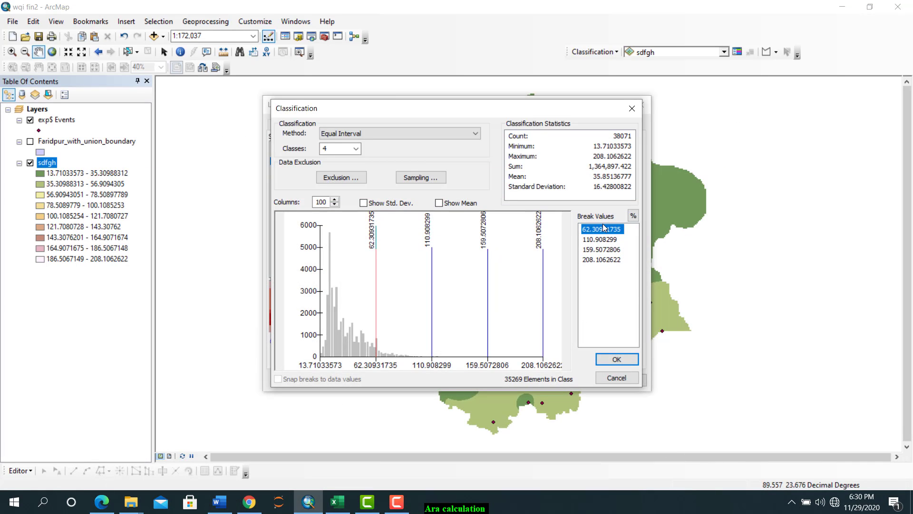
# Set the first class break value of the sdfgh raster to 15.2
pyautogui.press('Down')
pyautogui.press('Down')
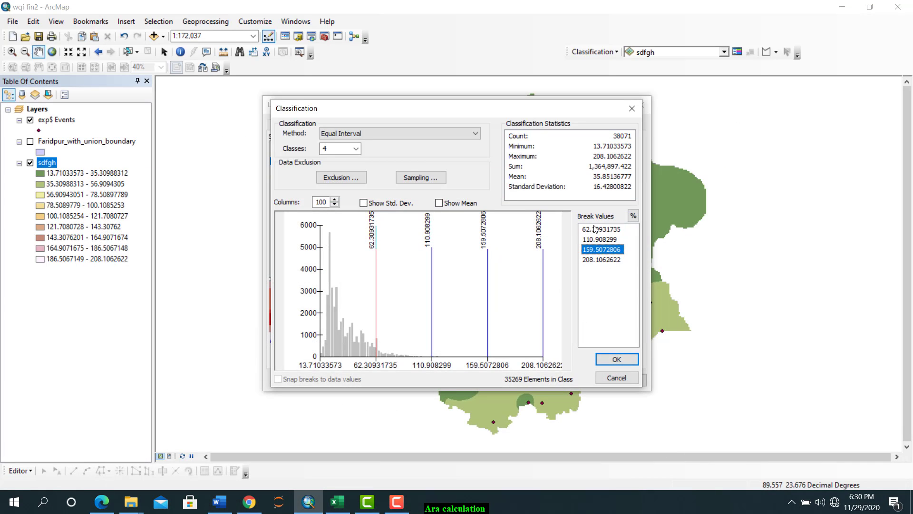
pyautogui.doubleClick(597, 228)
pyautogui.write('15.2')
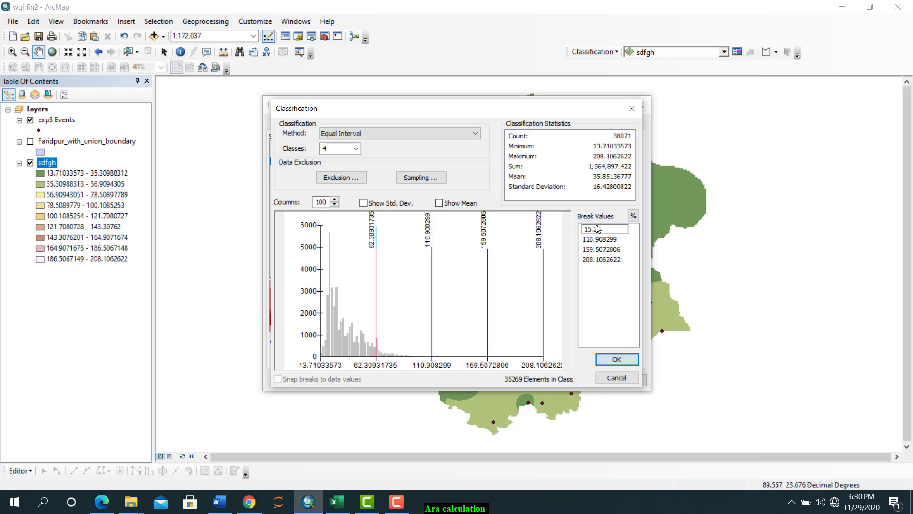
pyautogui.press('Return')
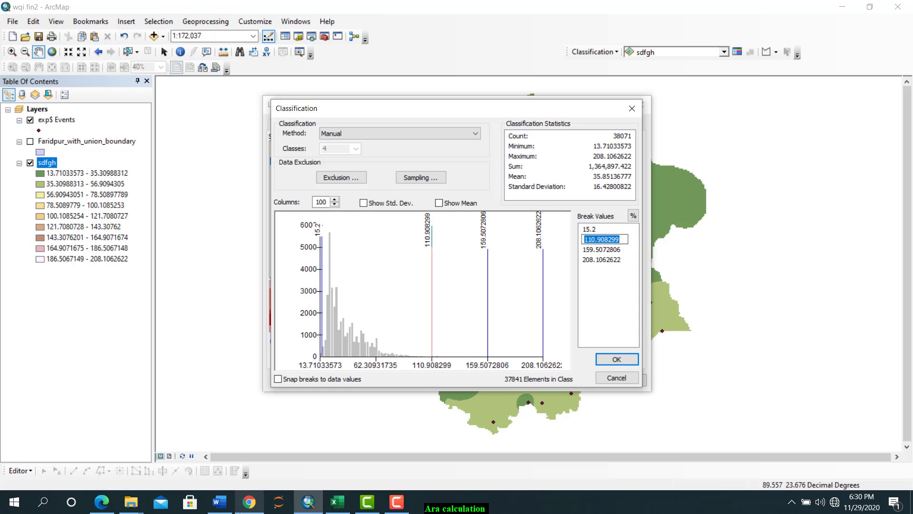
# Consult the depth ranges in the Word document, return to ArcMap, and set the second and third break values to 22.9 and 30.5
pyautogui.click(220, 502)
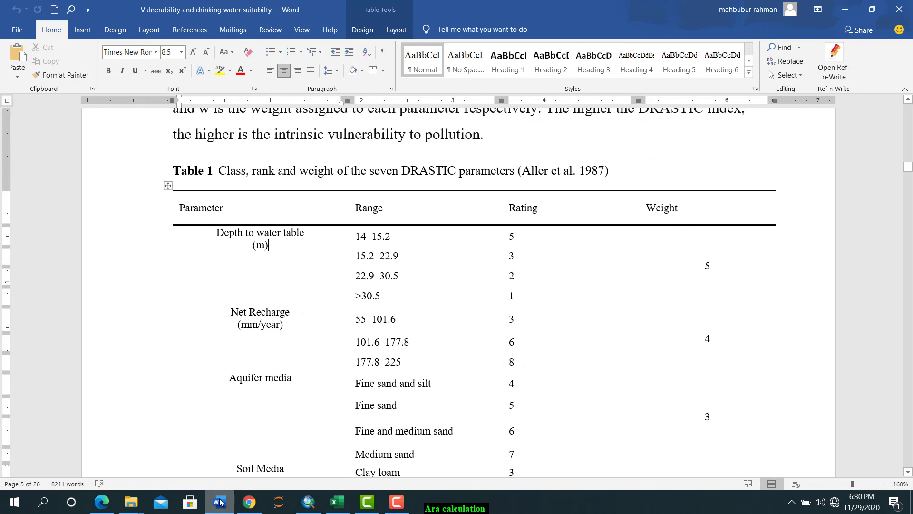
pyautogui.click(220, 502)
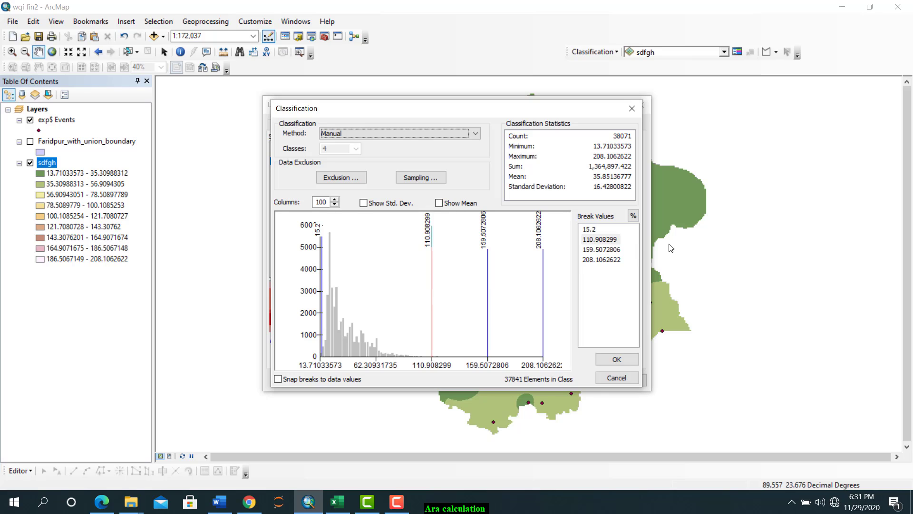
pyautogui.click(601, 240)
pyautogui.write('22.9')
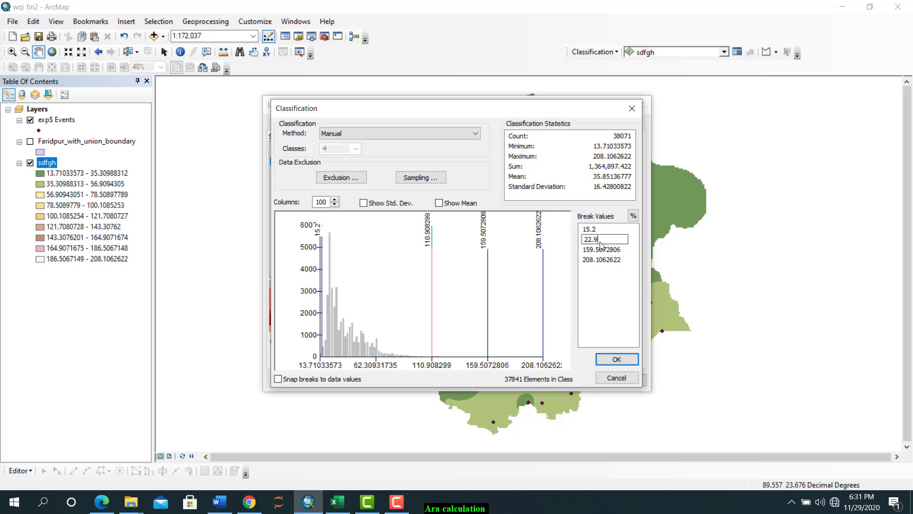
pyautogui.click(600, 244)
pyautogui.write('30.5')
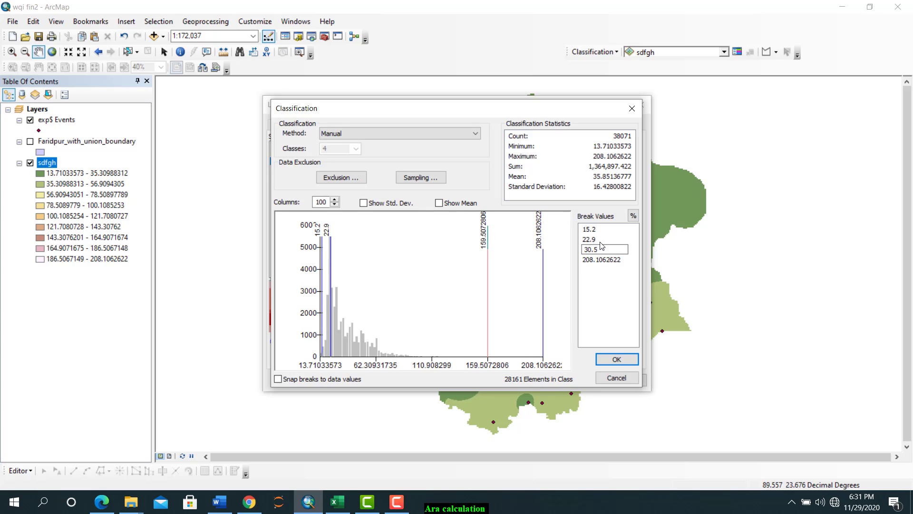
pyautogui.press('Return')
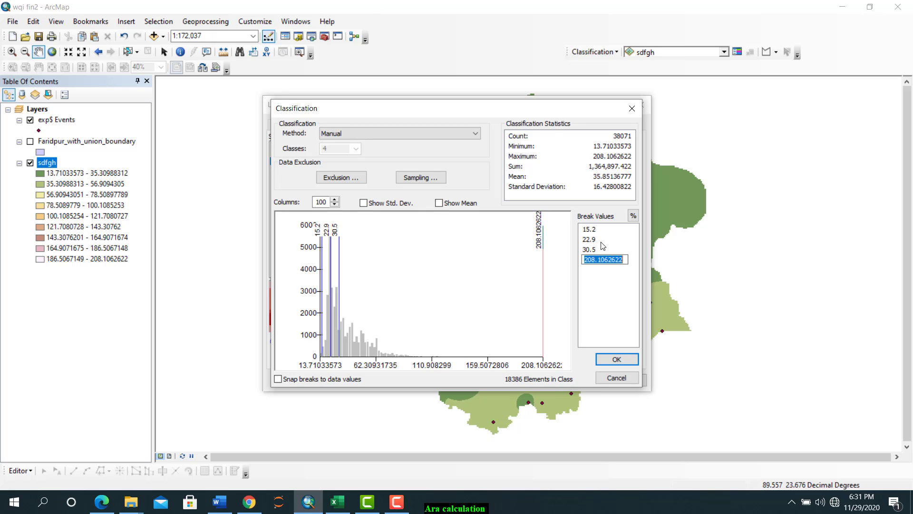
# Accept the manual break values and apply the four-class symbology to the sdfgh raster
pyautogui.click(618, 360)
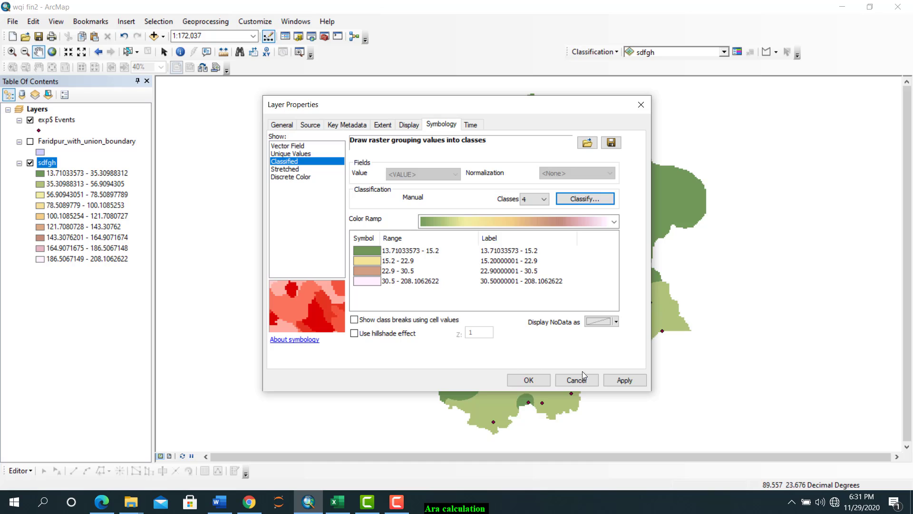
pyautogui.click(618, 381)
pyautogui.click(534, 378)
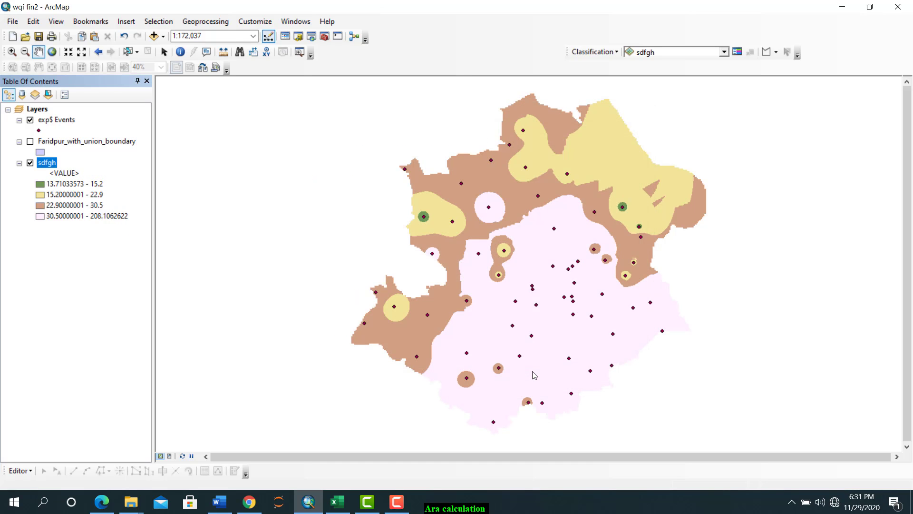
# Change the sdfgh raster's color ramp to the green-yellow-red one and apply it
pyautogui.rightClick(44, 162)
pyautogui.click(81, 336)
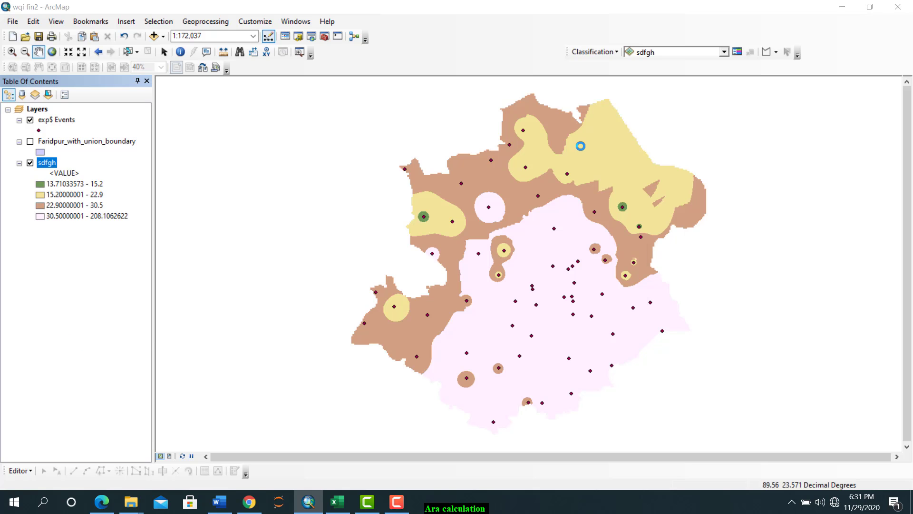
pyautogui.click(533, 233)
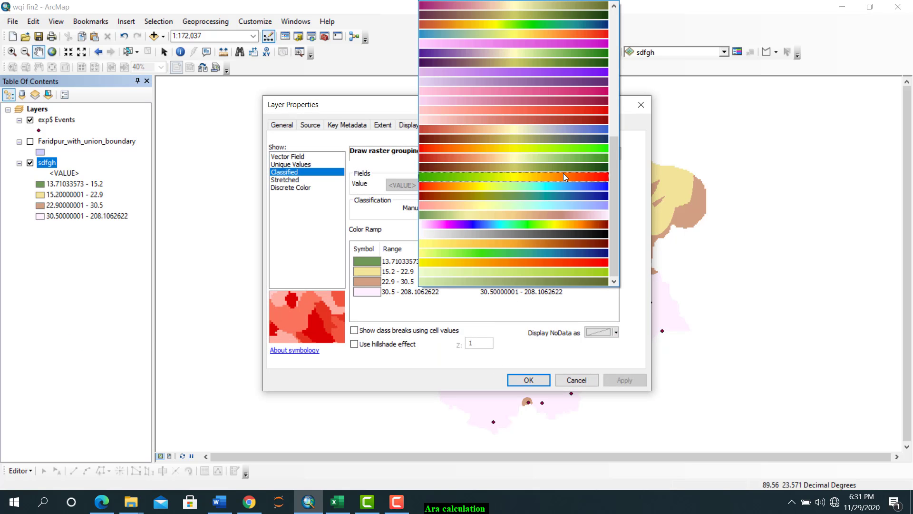
pyautogui.click(563, 177)
pyautogui.click(624, 380)
pyautogui.click(528, 380)
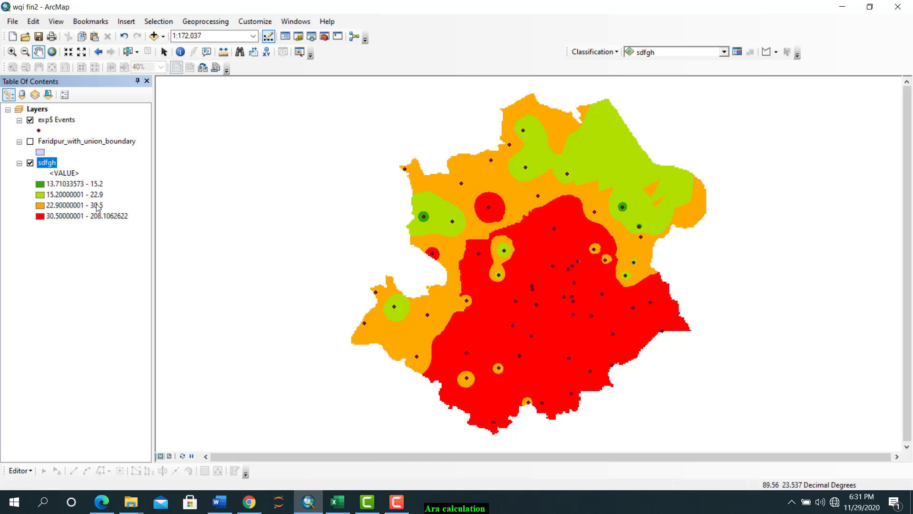
# Reopen the sdfgh raster's symbology properties, examine the depth to water table ranges in the Word document, and return to ArcMap
pyautogui.rightClick(49, 168)
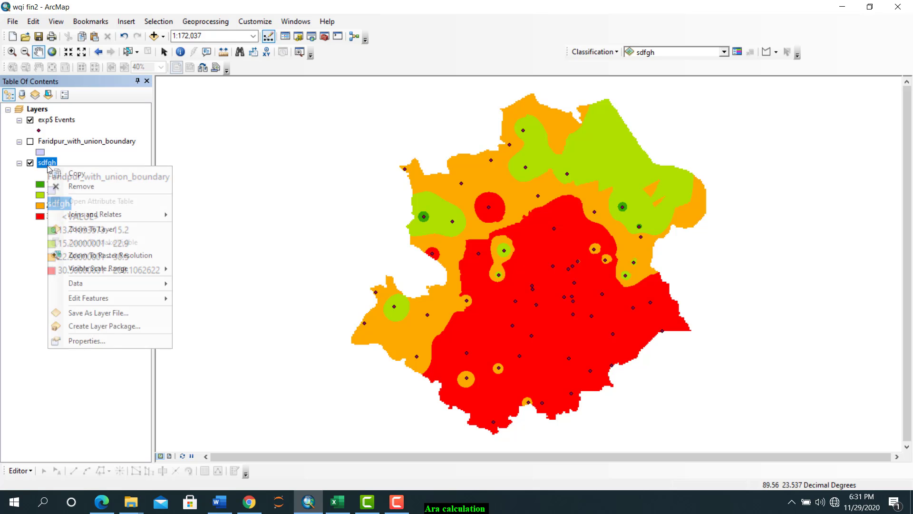
pyautogui.click(88, 339)
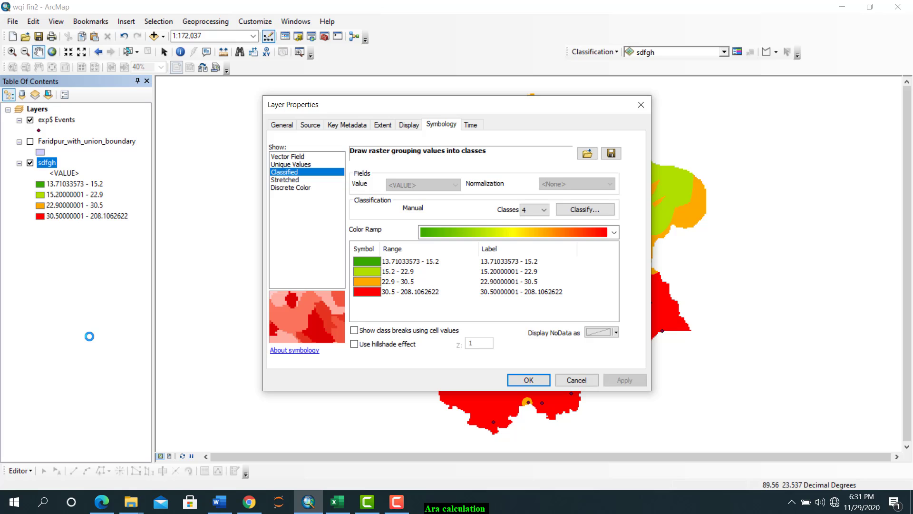
pyautogui.click(218, 503)
pyautogui.click(217, 505)
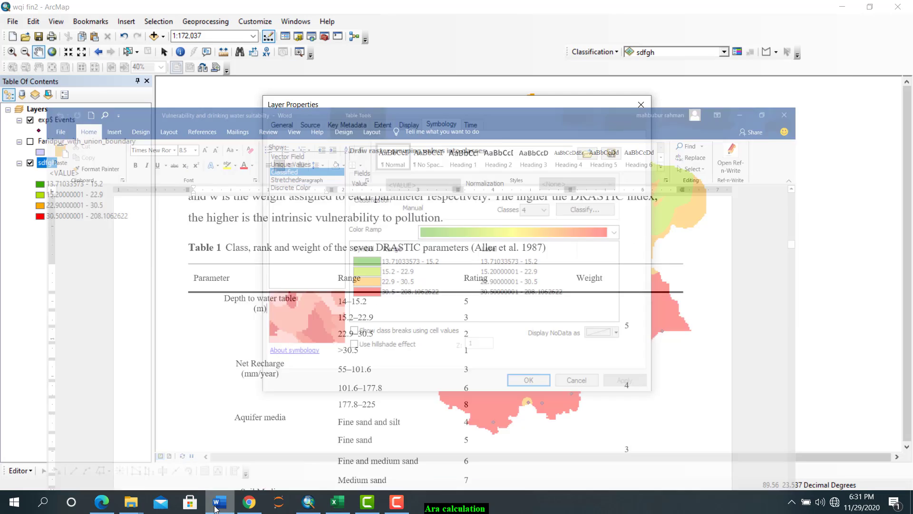
pyautogui.click(217, 504)
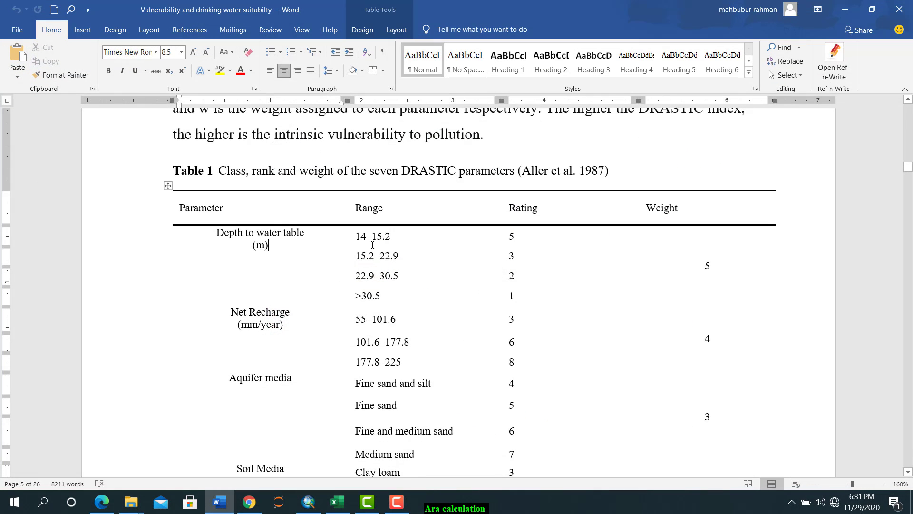
pyautogui.click(350, 239)
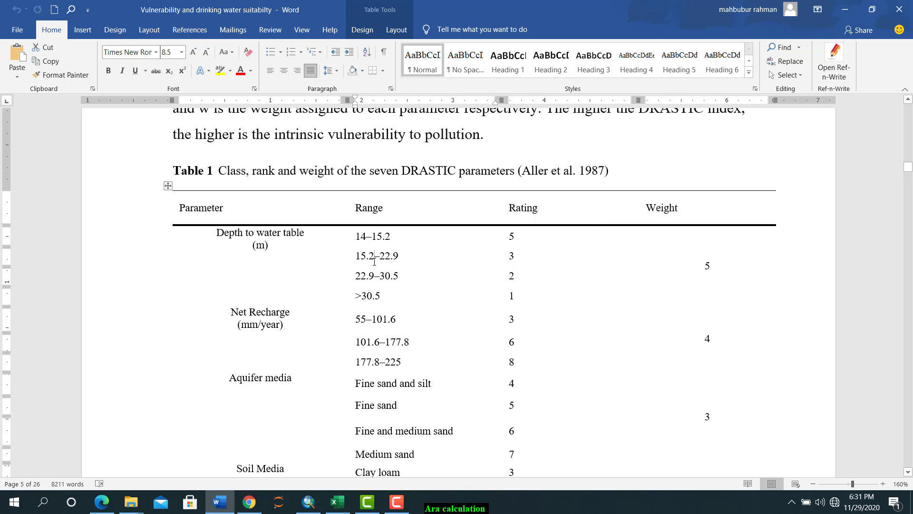
pyautogui.click(219, 503)
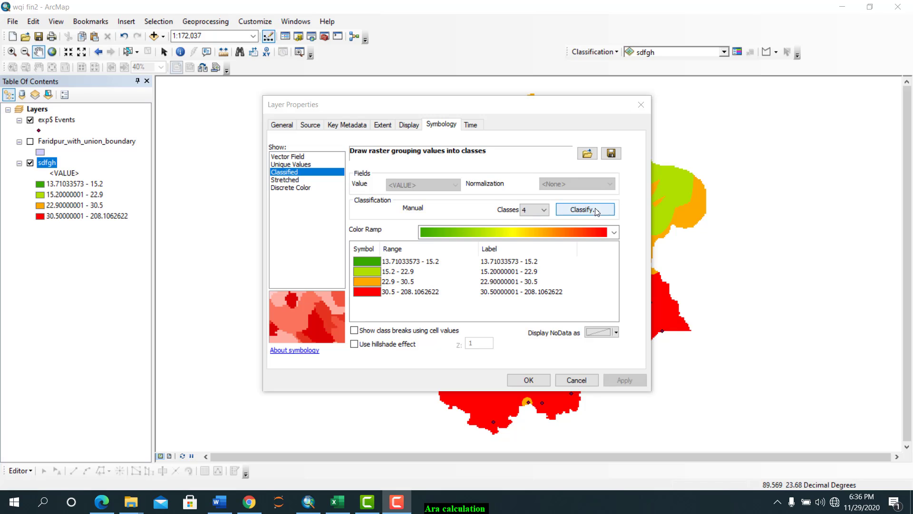
# Relabel the first two sdfgh classes as 13-15.2 and 15.2-22.9
pyautogui.doubleClick(519, 262)
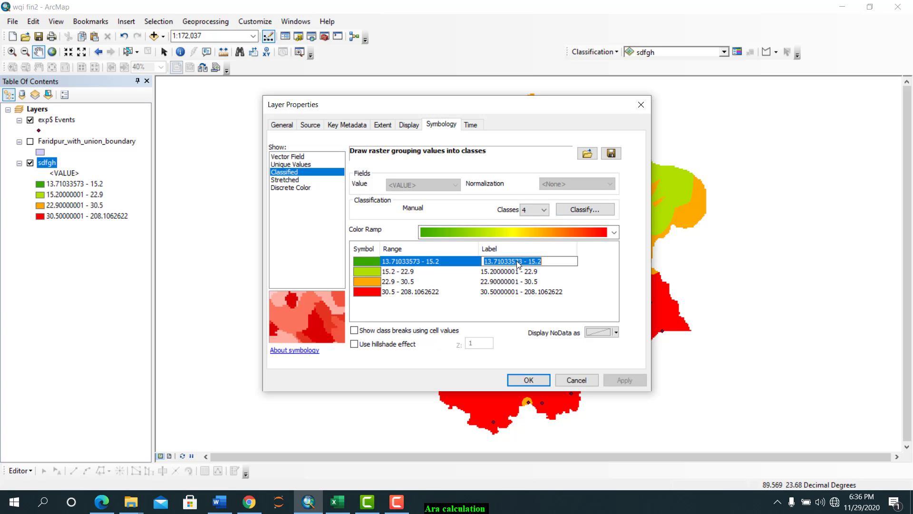
pyautogui.write('13-15.2')
pyautogui.press('Return')
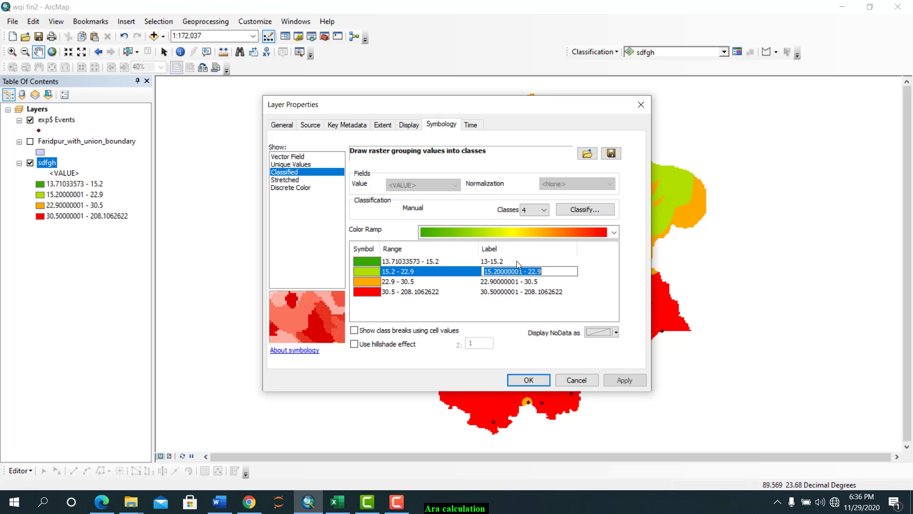
pyautogui.write('15.2')
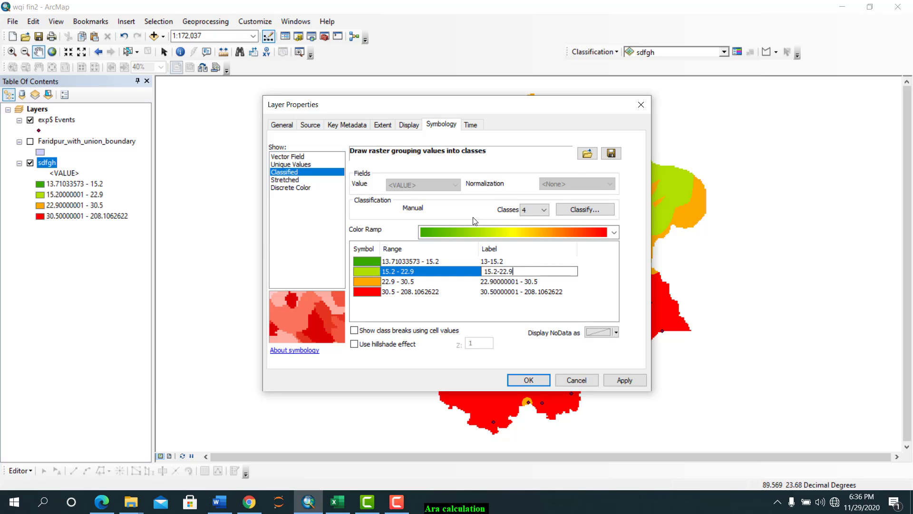
pyautogui.write('-22.9')
pyautogui.press('Down')
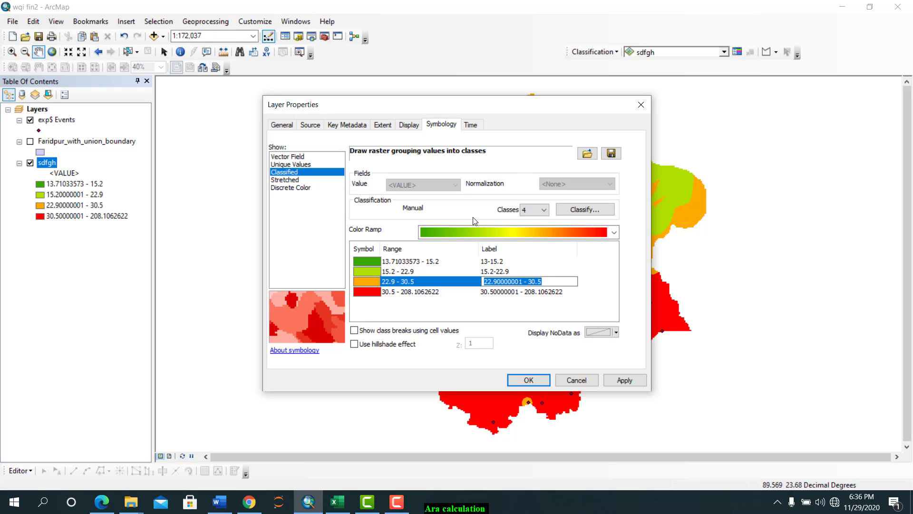
# Relabel the third and fourth classes as 22.9-30.5 and >30, and apply the labels to the sdfgh raster
pyautogui.write('22.')
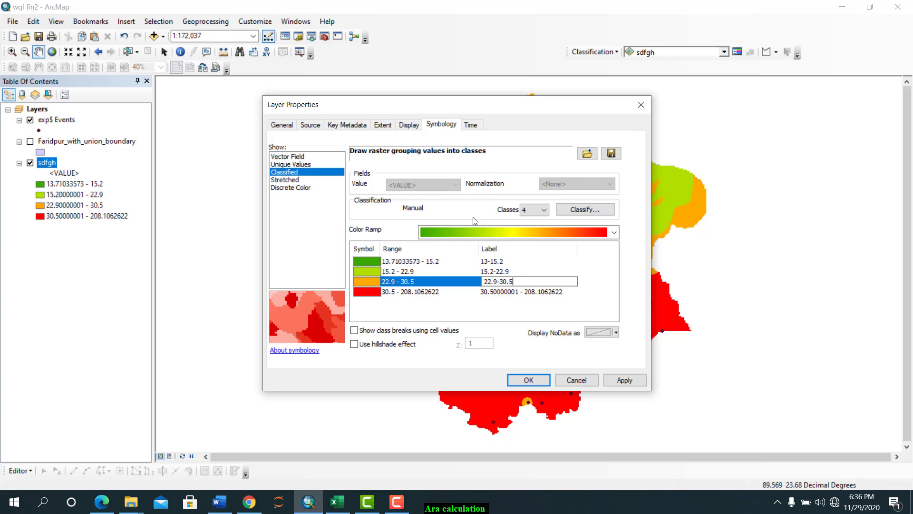
pyautogui.press('Down')
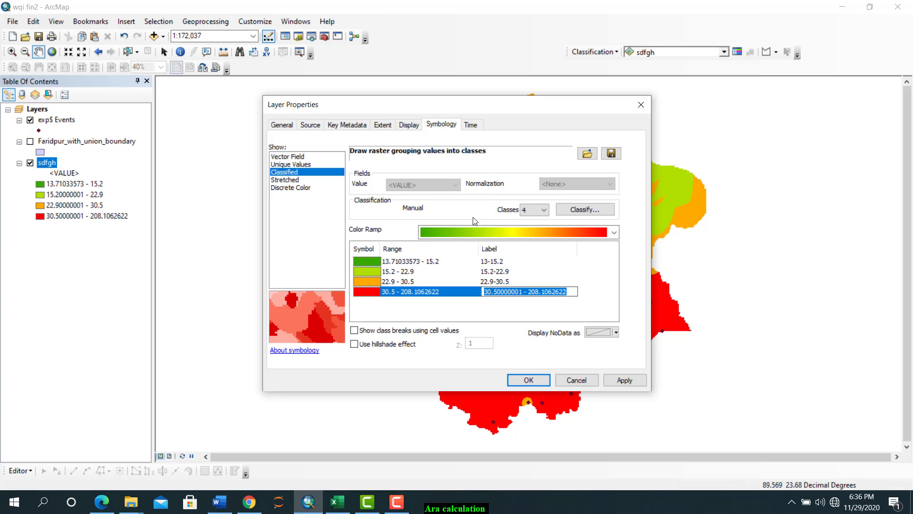
pyautogui.write('>30')
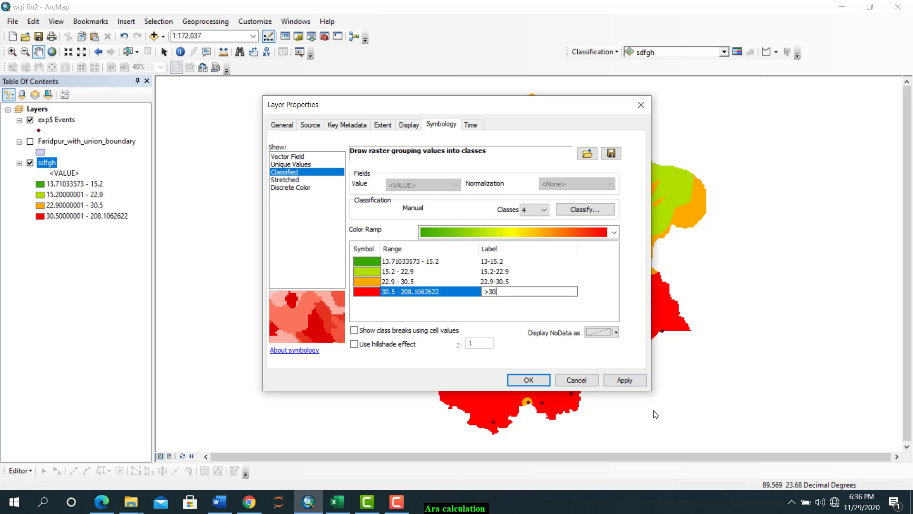
pyautogui.click(618, 381)
pyautogui.click(609, 382)
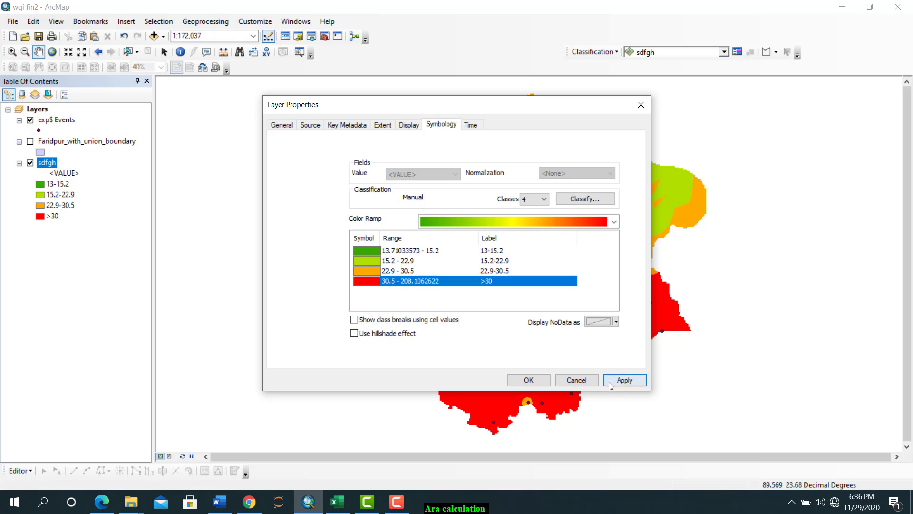
pyautogui.click(530, 379)
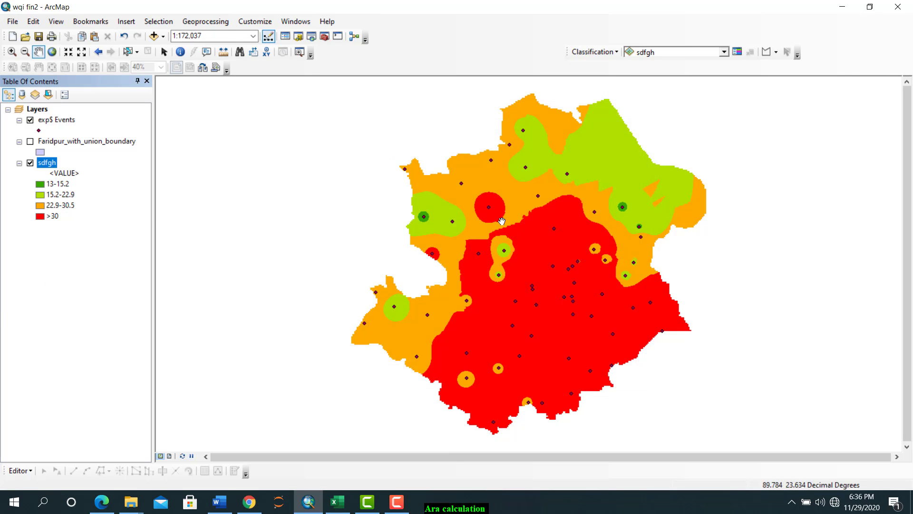
# In layout view, move the legend onto the page beside the map, below the north arrow, and shrink it
pyautogui.click(169, 457)
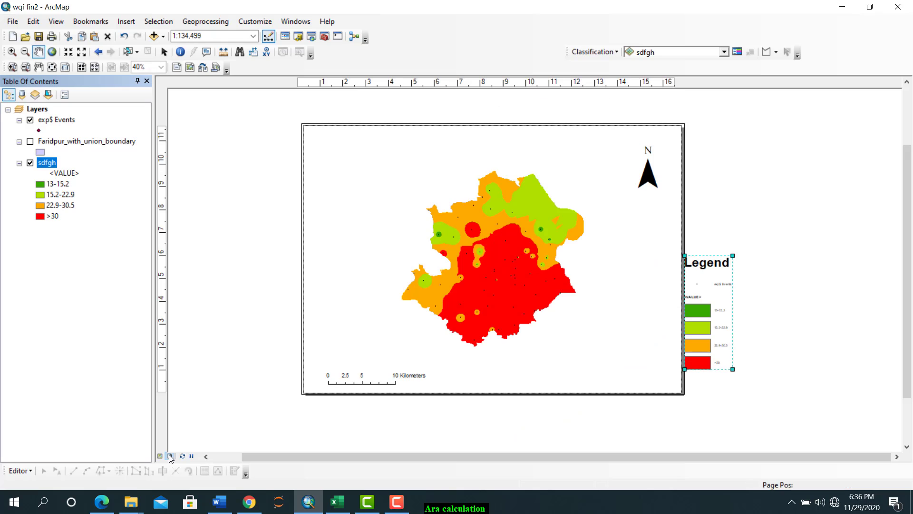
pyautogui.moveTo(700, 317); pyautogui.dragTo(615, 326)
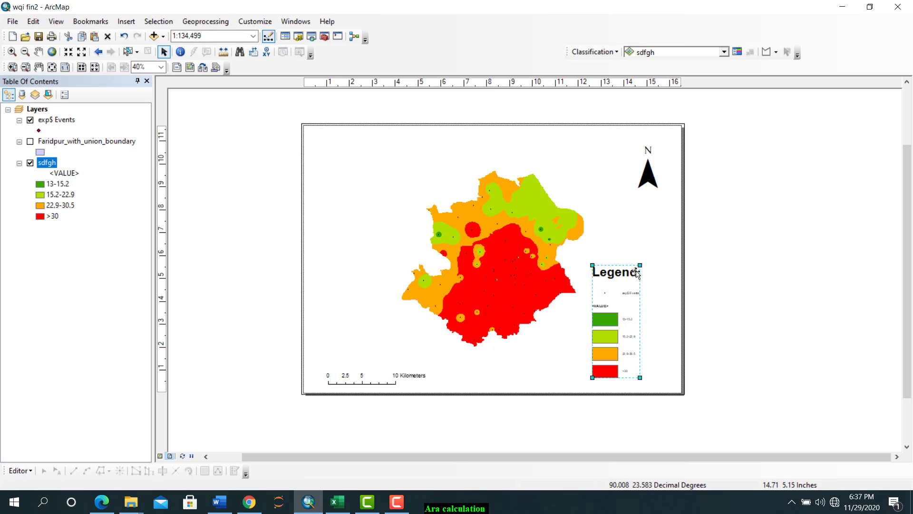
pyautogui.moveTo(640, 265); pyautogui.dragTo(650, 299)
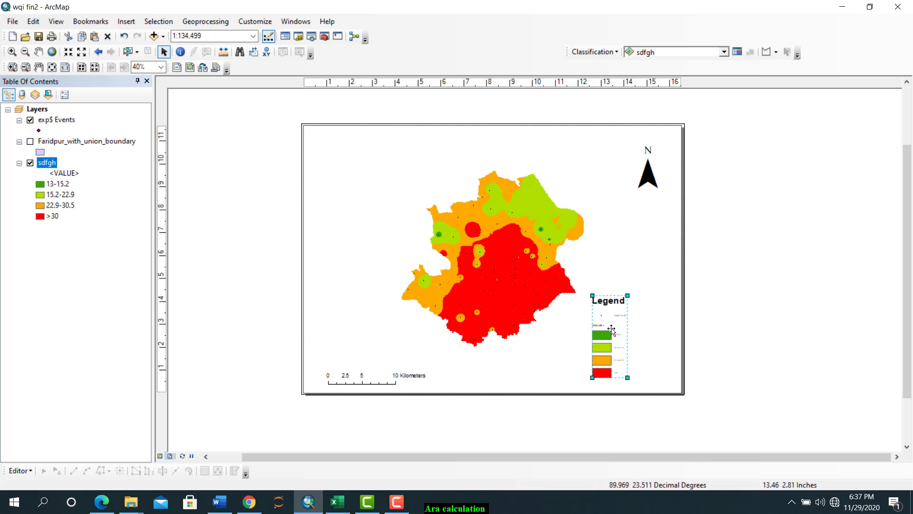
# Remove the legend from the layout, and select the scale bar and the north arrow in turn
pyautogui.rightClick(613, 329)
pyautogui.click(628, 177)
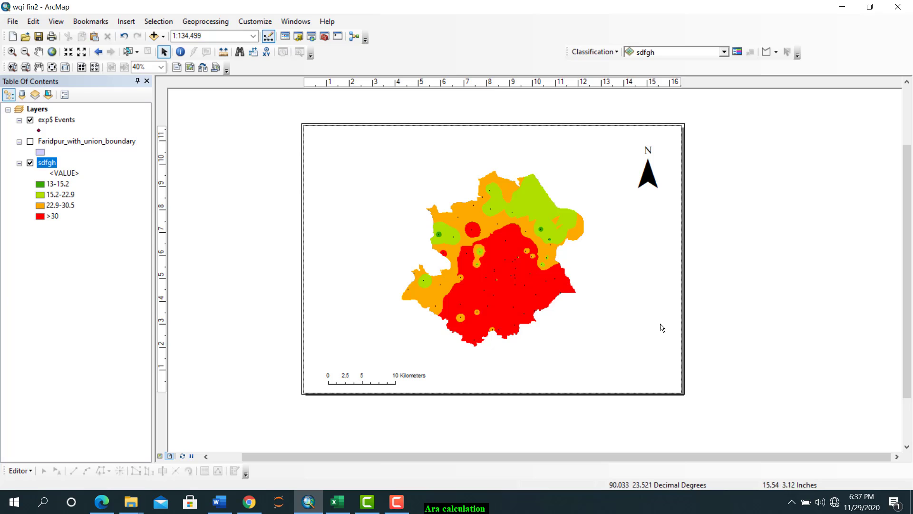
pyautogui.click(376, 380)
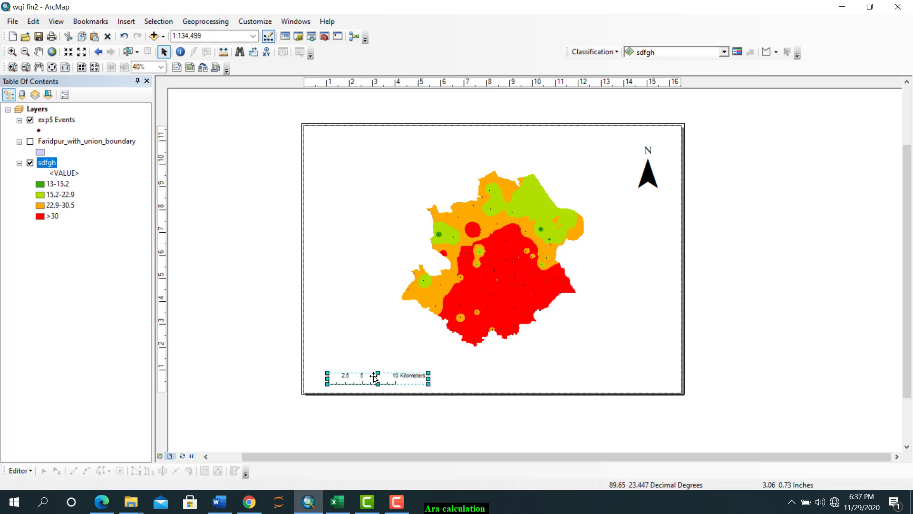
pyautogui.click(376, 376)
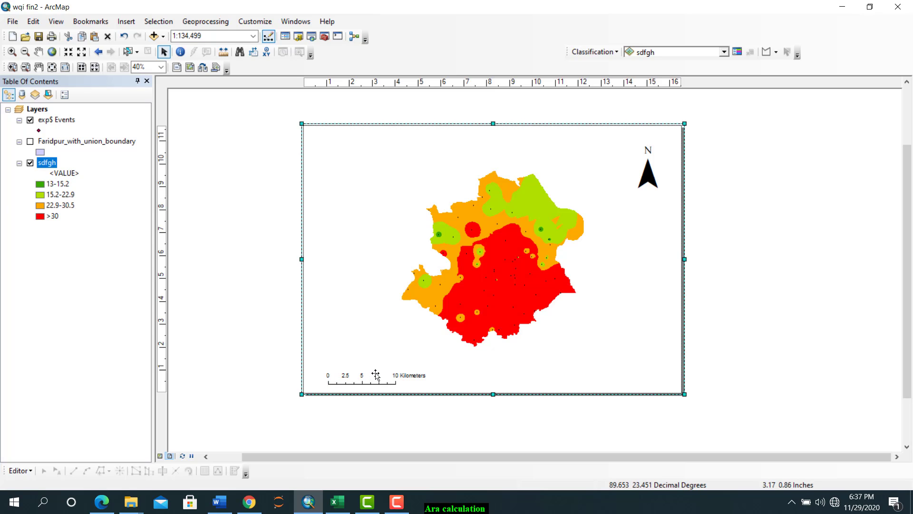
pyautogui.moveTo(376, 376); pyautogui.dragTo(377, 375)
pyautogui.click(646, 178)
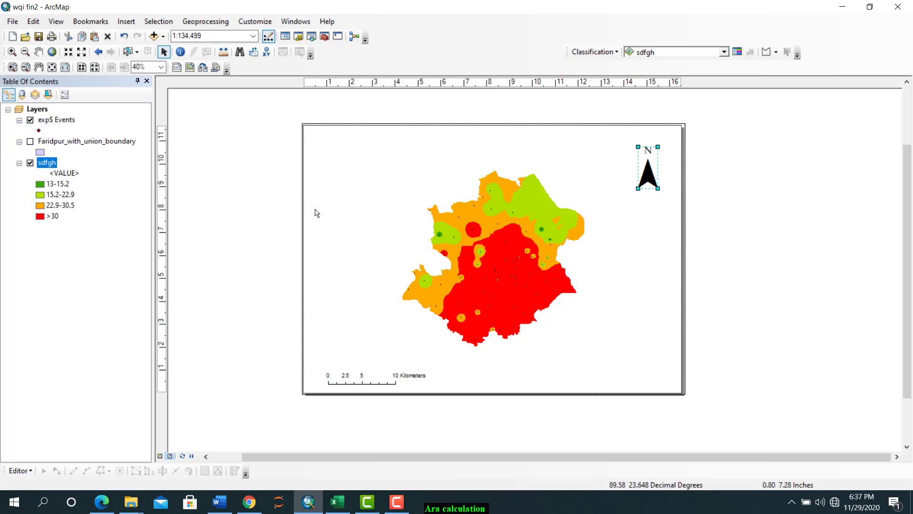
# Review the file name and resolution settings for exporting the map, and close them without exporting
pyautogui.click(13, 24)
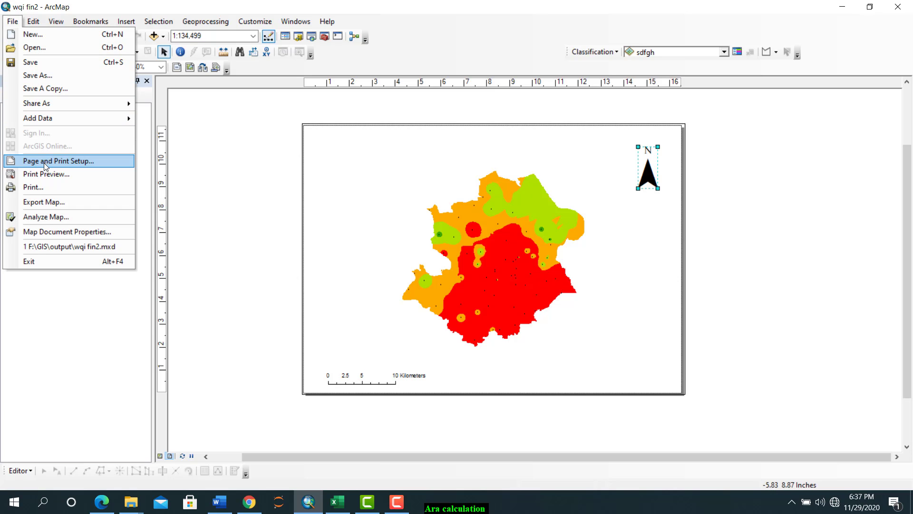
pyautogui.click(46, 202)
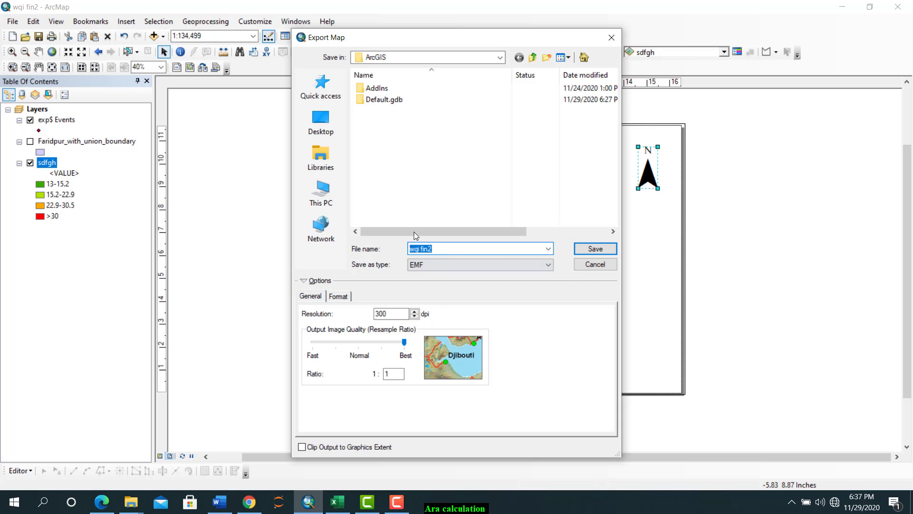
pyautogui.click(447, 248)
pyautogui.doubleClick(387, 313)
pyautogui.click(395, 314)
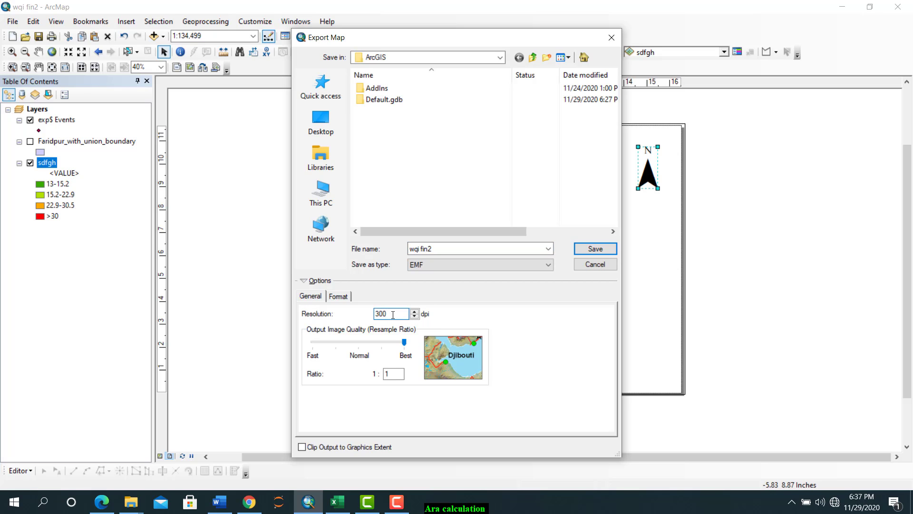
pyautogui.moveTo(393, 314); pyautogui.dragTo(374, 312)
pyautogui.click(613, 38)
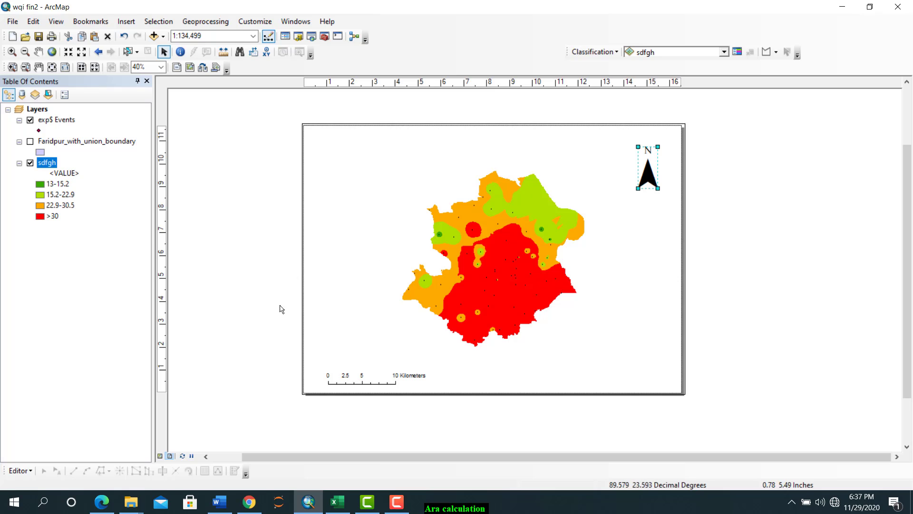
# Return to data view and turn off the sdfgh and exp$ Events layers
pyautogui.click(161, 456)
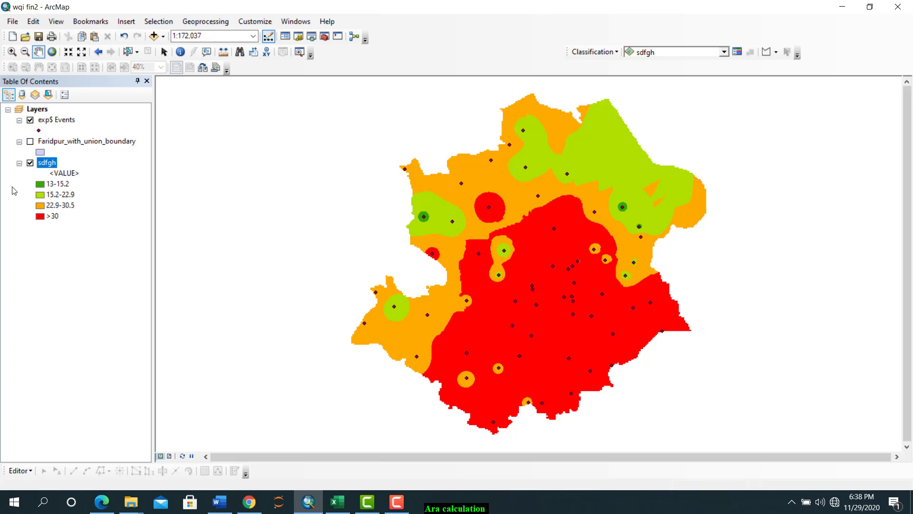
pyautogui.click(30, 163)
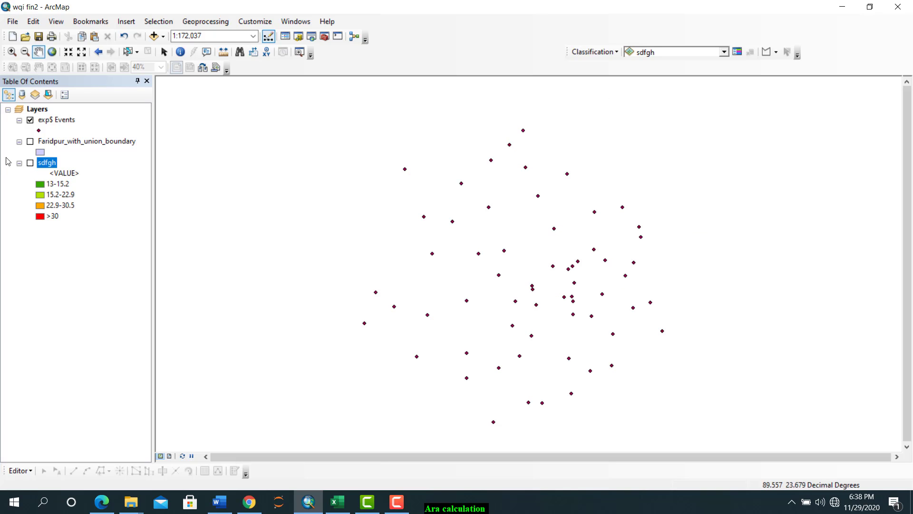
pyautogui.click(30, 120)
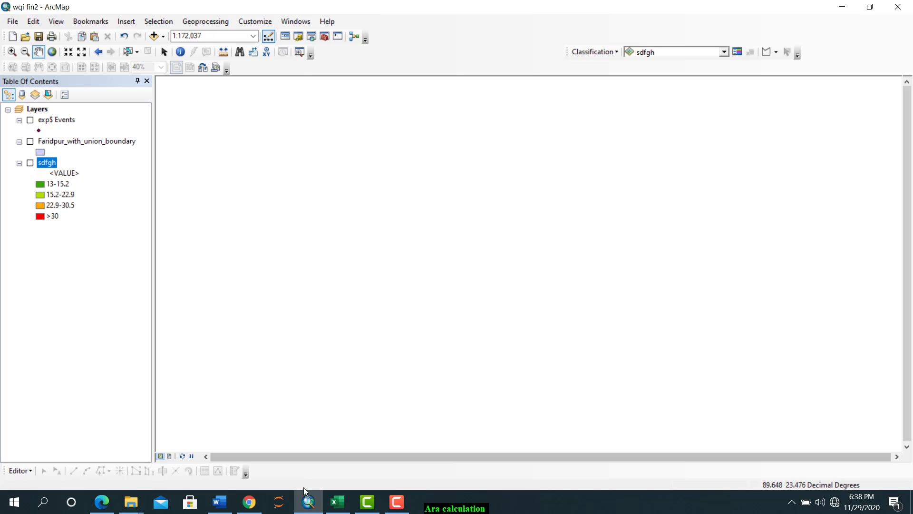
# Switch to the DAquifer workbook in Excel, view the aquifer types on Sheet2, and return to the first rows of Sheet1
pyautogui.moveTo(309, 506)
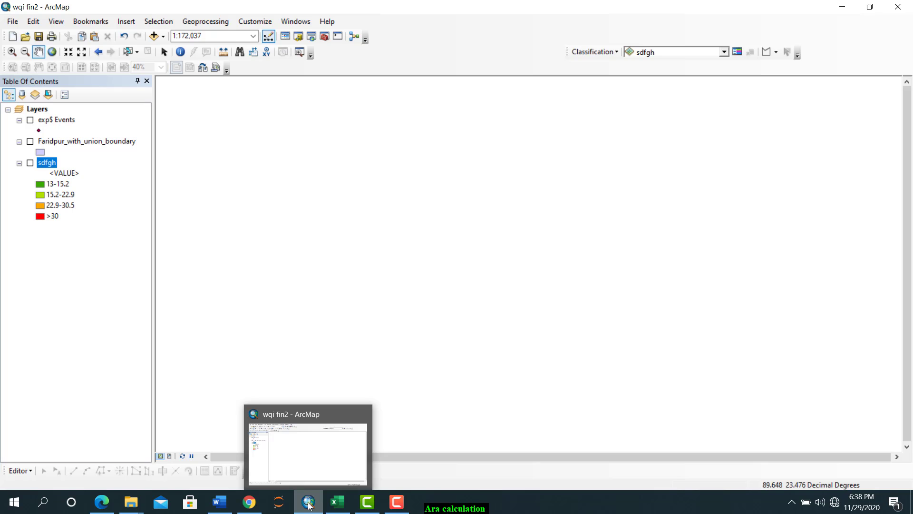
pyautogui.click(337, 502)
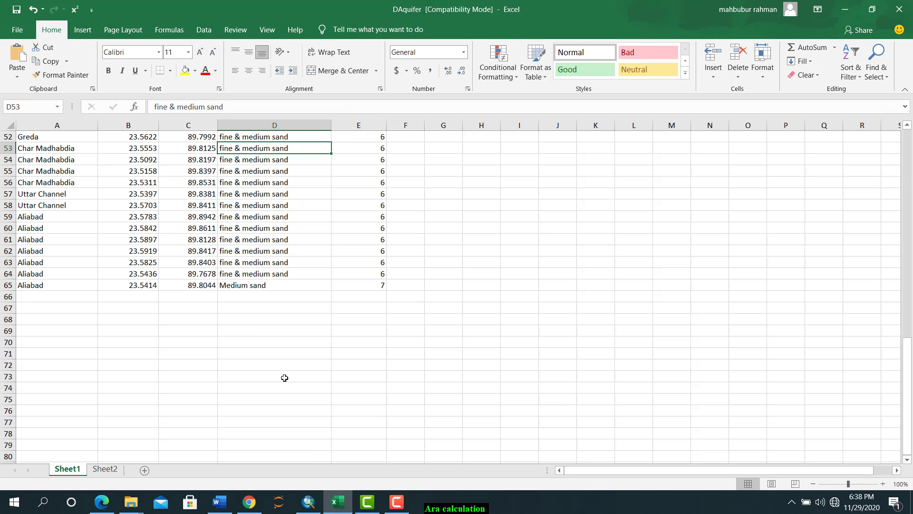
pyautogui.click(242, 334)
pyautogui.click(105, 470)
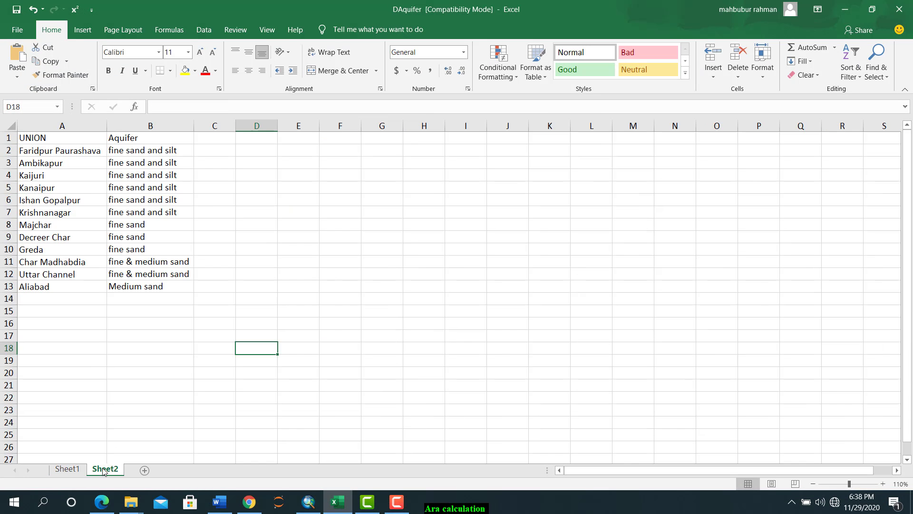
pyautogui.click(61, 477)
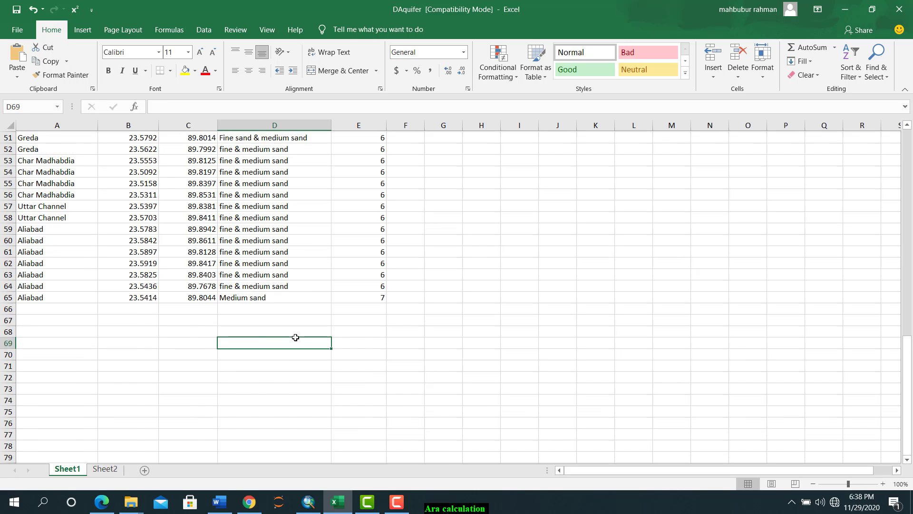
pyautogui.scroll(17, 295, 333)
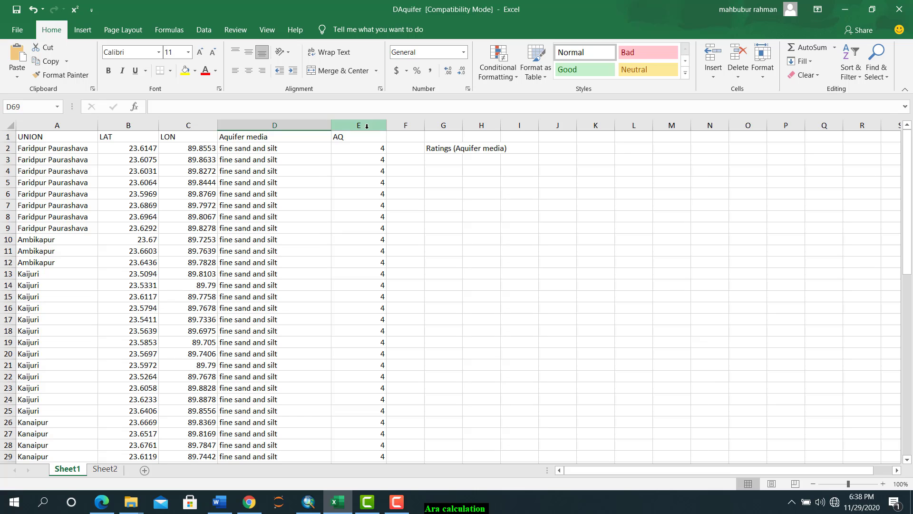
# Copy the AQ column on Sheet1, undo the last workbook edit, and go back to Sheet1
pyautogui.click(366, 126)
pyautogui.hotkey('ctrl', 'c')
pyautogui.click(481, 274)
pyautogui.click(33, 9)
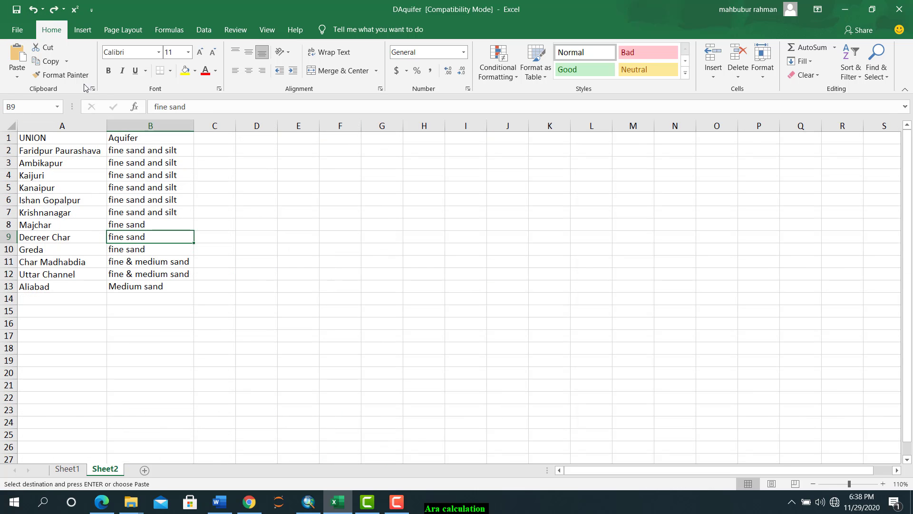
pyautogui.click(69, 469)
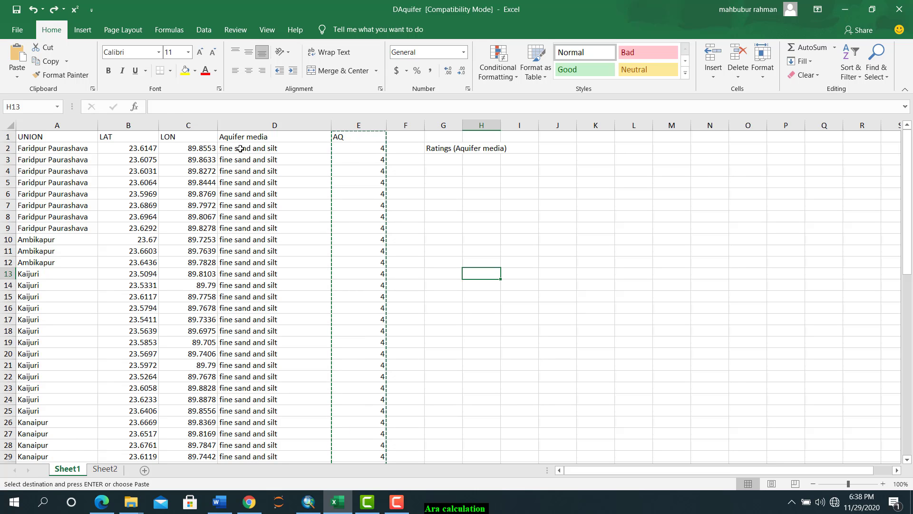
# Examine how the aquifer media types in column D correspond to the AQ ratings in column E throughout Sheet1
pyautogui.moveTo(241, 140); pyautogui.dragTo(247, 157)
pyautogui.click(252, 237)
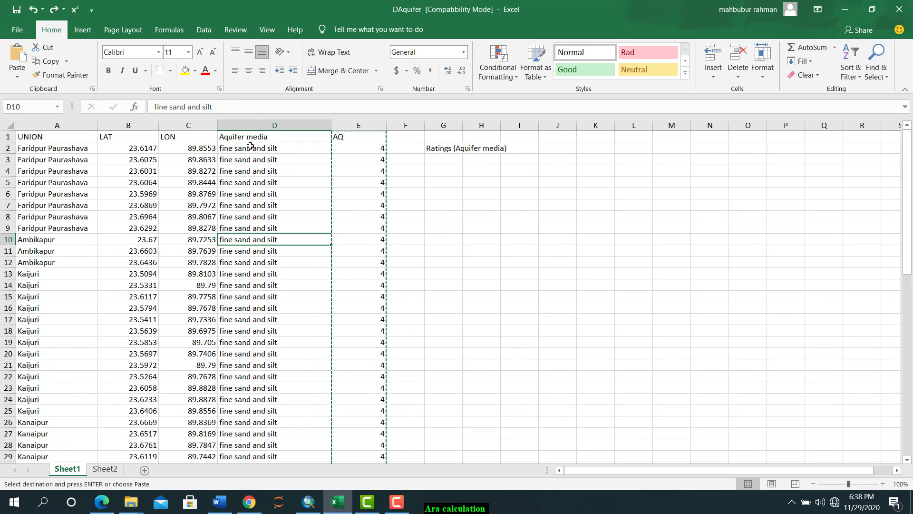
pyautogui.click(268, 148)
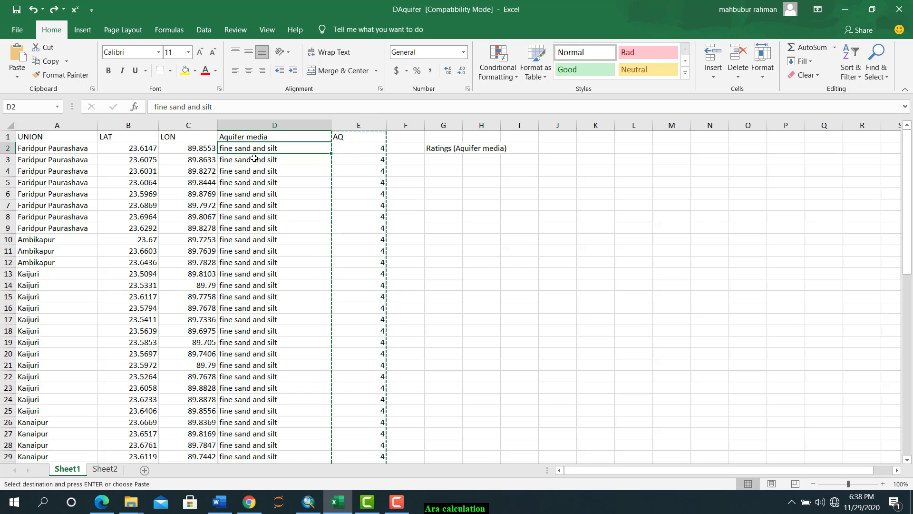
pyautogui.click(368, 150)
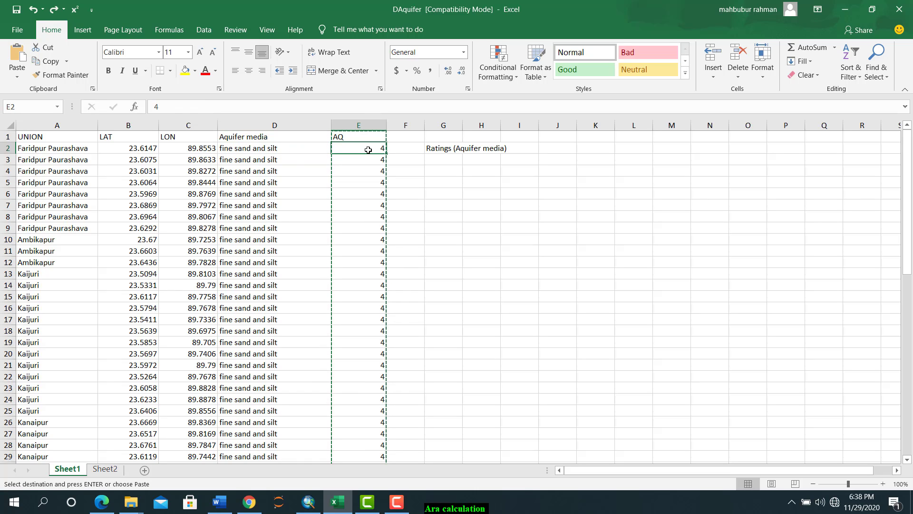
pyautogui.click(274, 150)
pyautogui.click(357, 152)
pyautogui.scroll(-10, 257, 297)
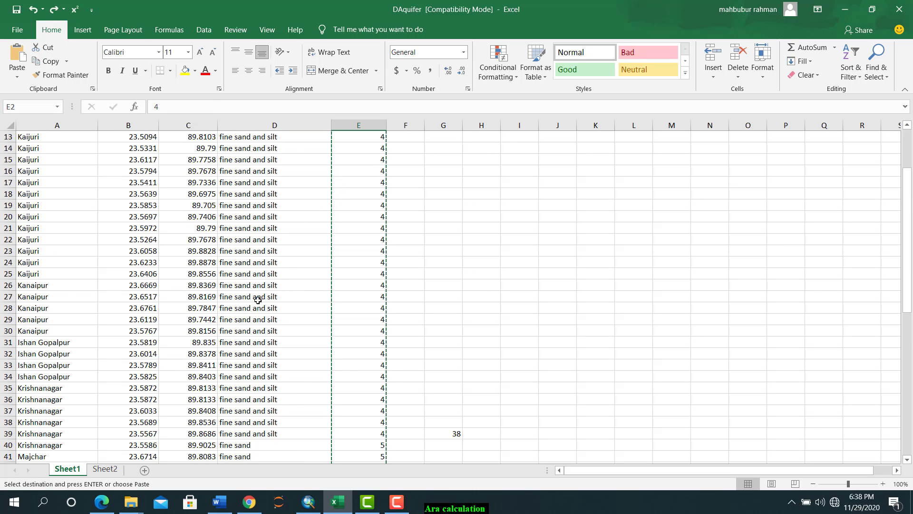
pyautogui.click(268, 285)
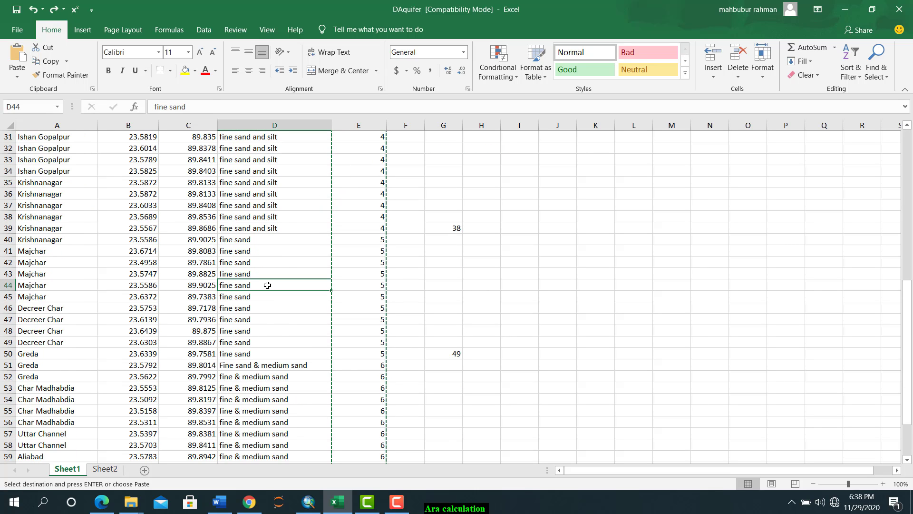
pyautogui.click(384, 273)
pyautogui.scroll(-5, 304, 377)
pyautogui.click(238, 315)
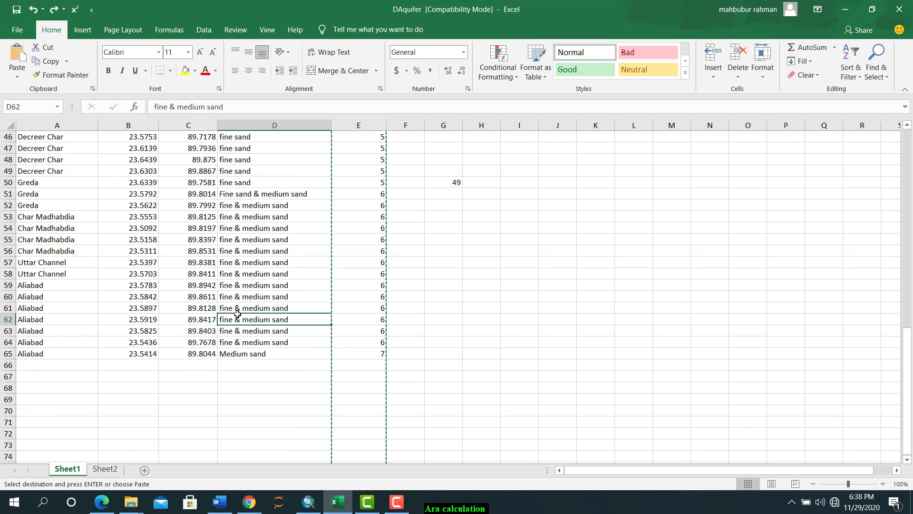
pyautogui.click(370, 306)
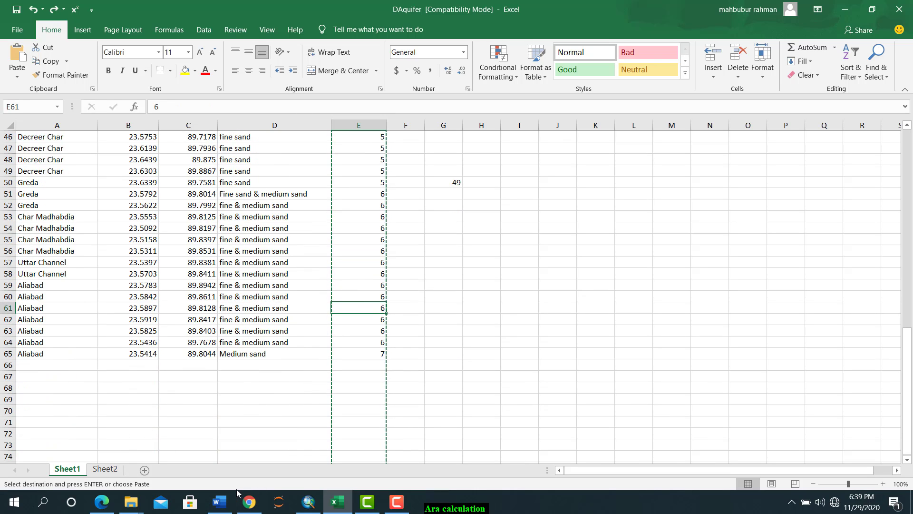
# Switch to ArcMap, turn on the Faridpur_with_union_boundary layer, and open its attribute table
pyautogui.click(305, 508)
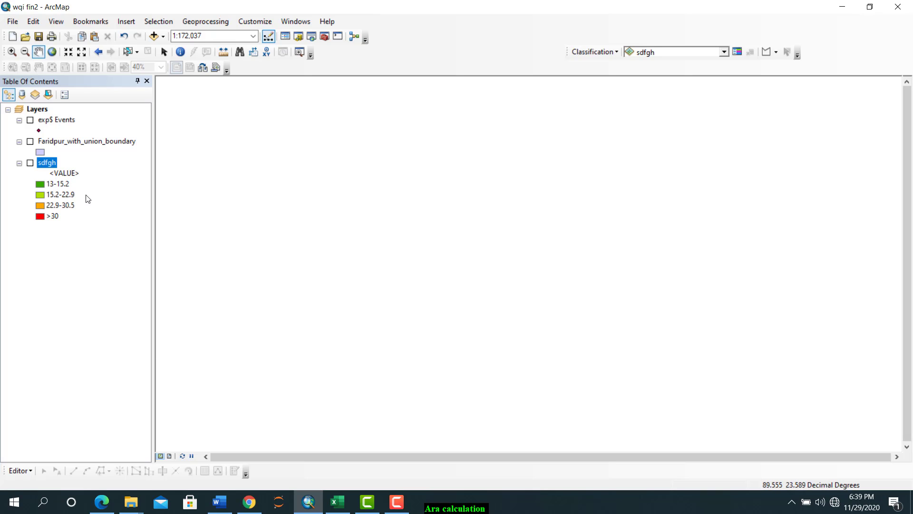
pyautogui.click(30, 141)
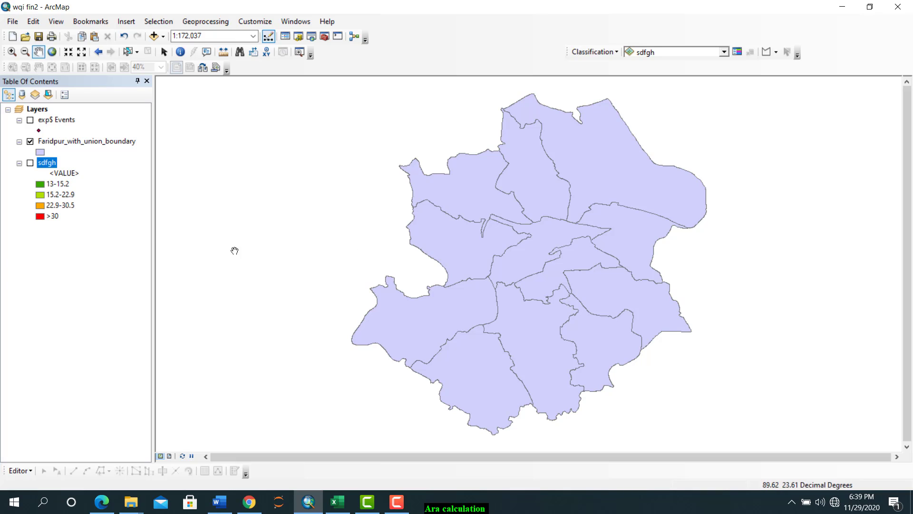
pyautogui.rightClick(42, 144)
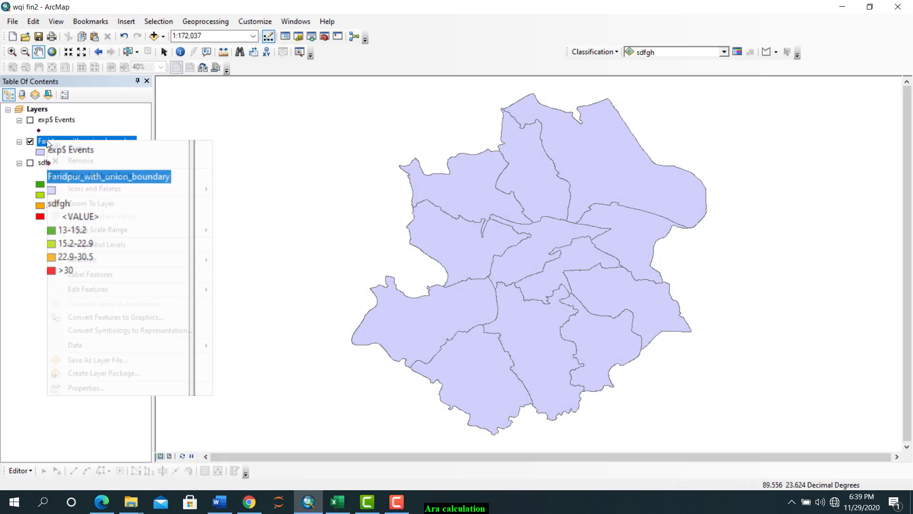
pyautogui.click(81, 176)
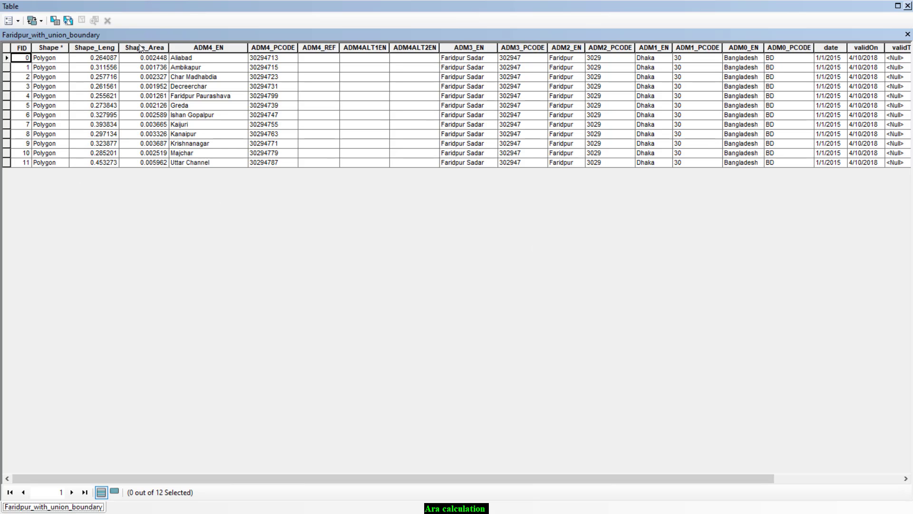
# Examine the union names in the ADM4_EN field of the Faridpur_with_union_boundary attribute table
pyautogui.click(199, 49)
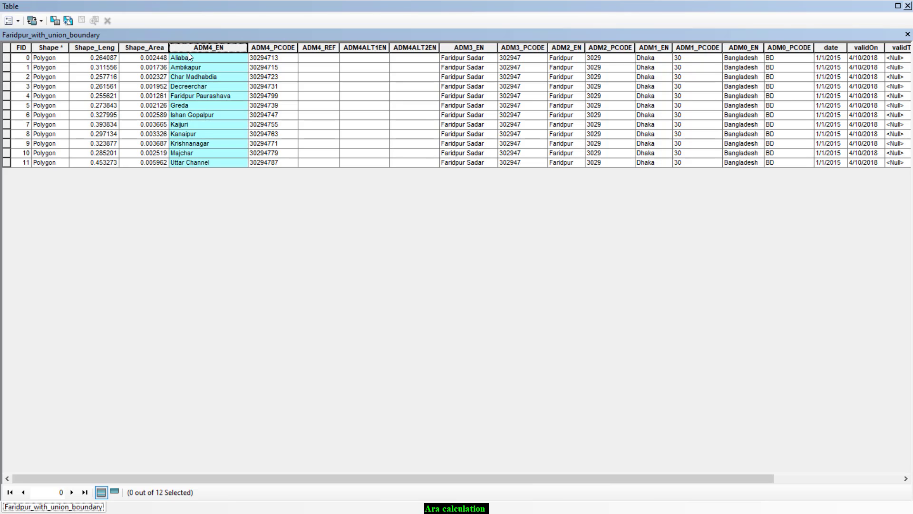
pyautogui.click(186, 56)
pyautogui.click(185, 87)
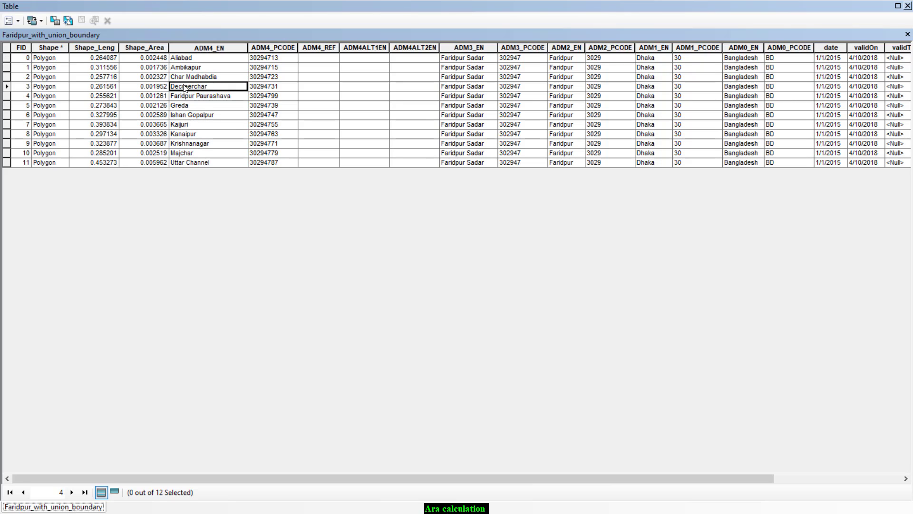
pyautogui.click(185, 68)
pyautogui.click(187, 58)
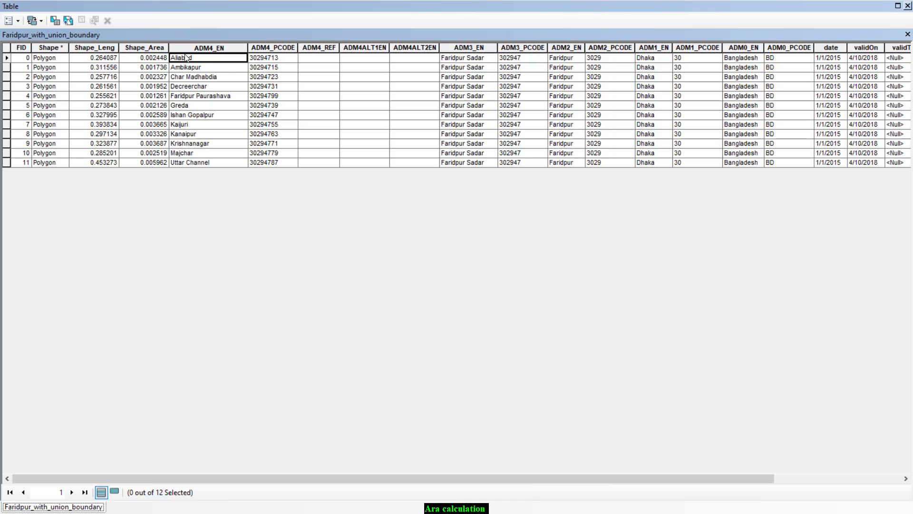
pyautogui.click(193, 79)
pyautogui.click(192, 97)
pyautogui.click(190, 116)
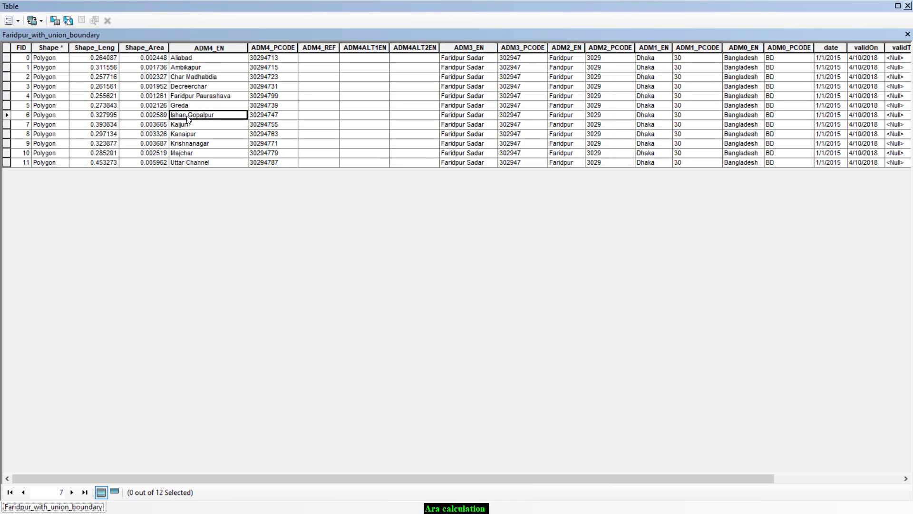
pyautogui.click(189, 144)
pyautogui.click(194, 164)
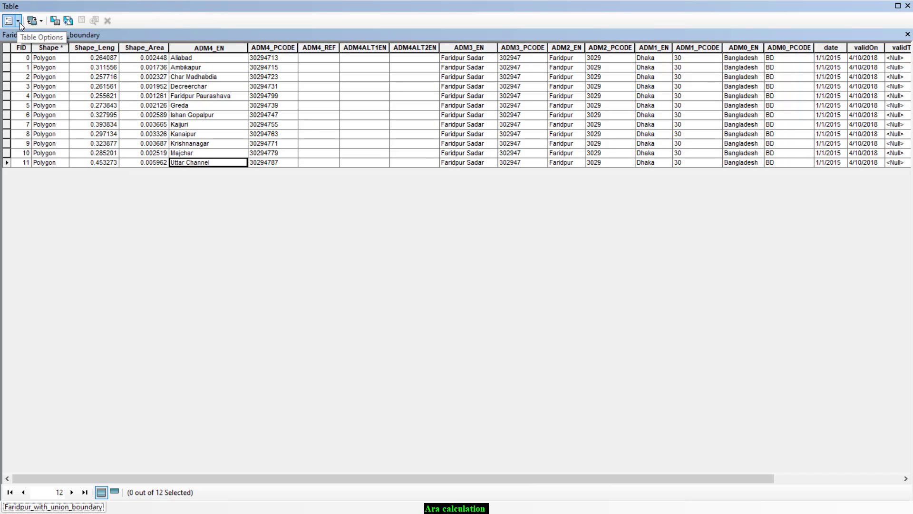
pyautogui.click(395, 69)
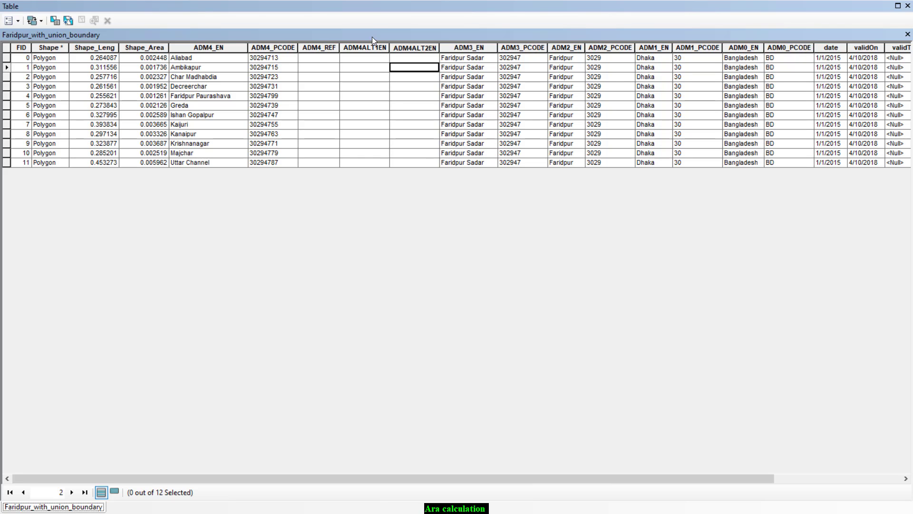
# Switch to the DAquifer workbook in Excel and examine the aquifer type listed for each union on Sheet2
pyautogui.moveTo(382, 2); pyautogui.dragTo(352, 15)
pyautogui.click(338, 502)
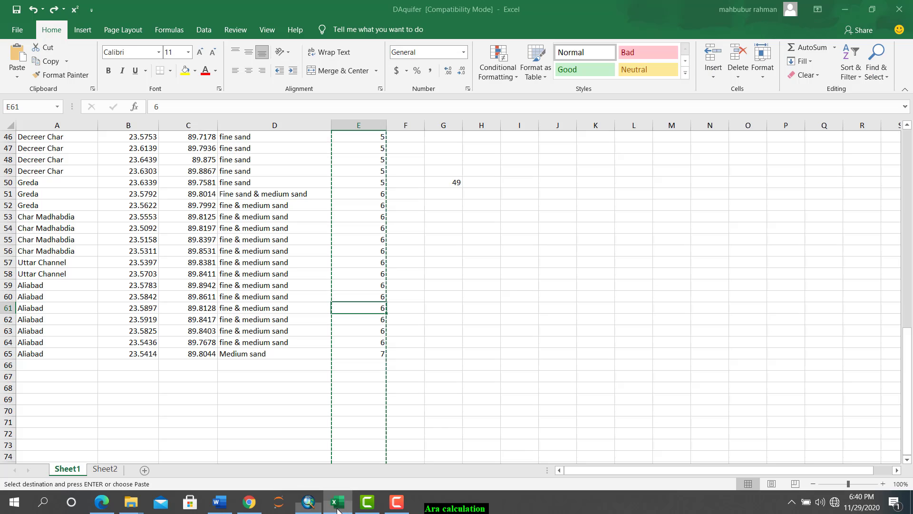
pyautogui.click(107, 469)
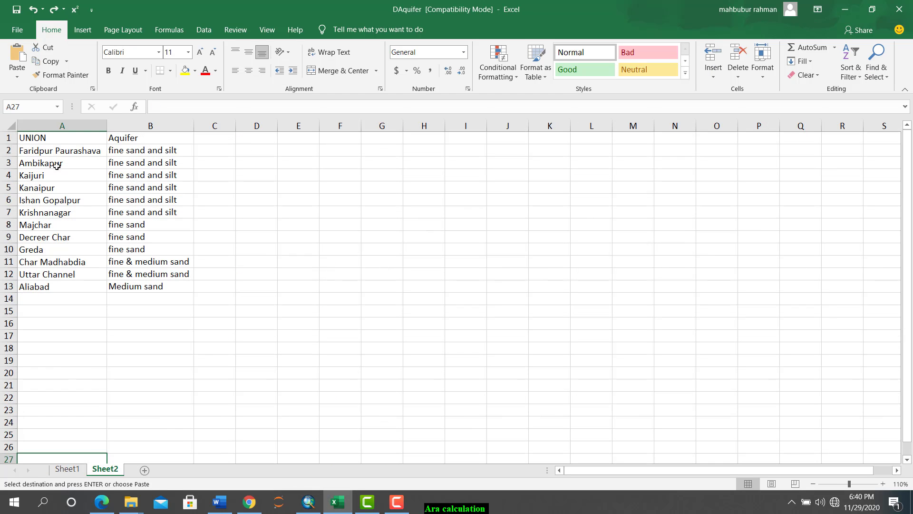
pyautogui.click(5, 151)
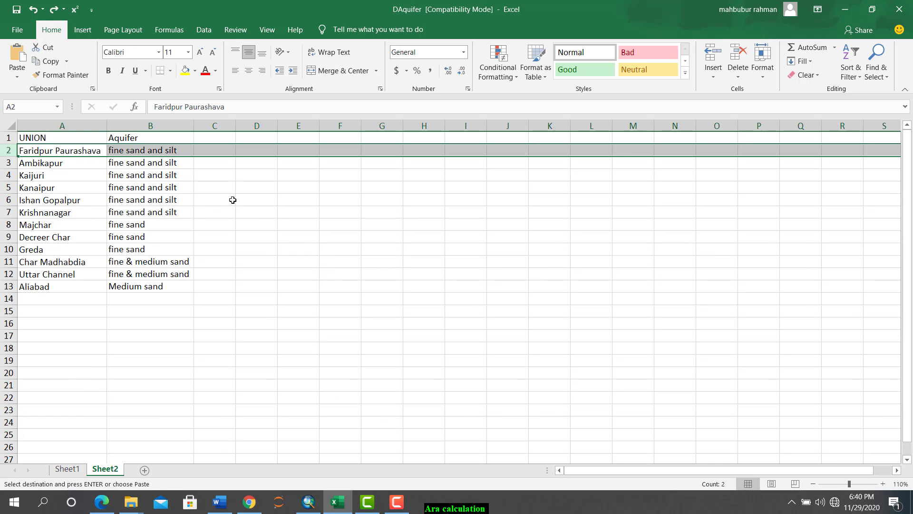
pyautogui.click(144, 151)
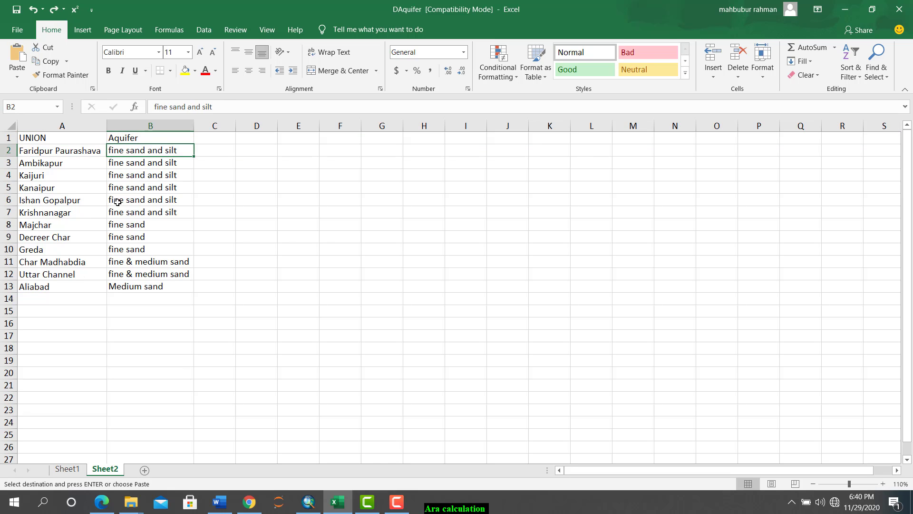
pyautogui.click(8, 250)
pyautogui.click(142, 253)
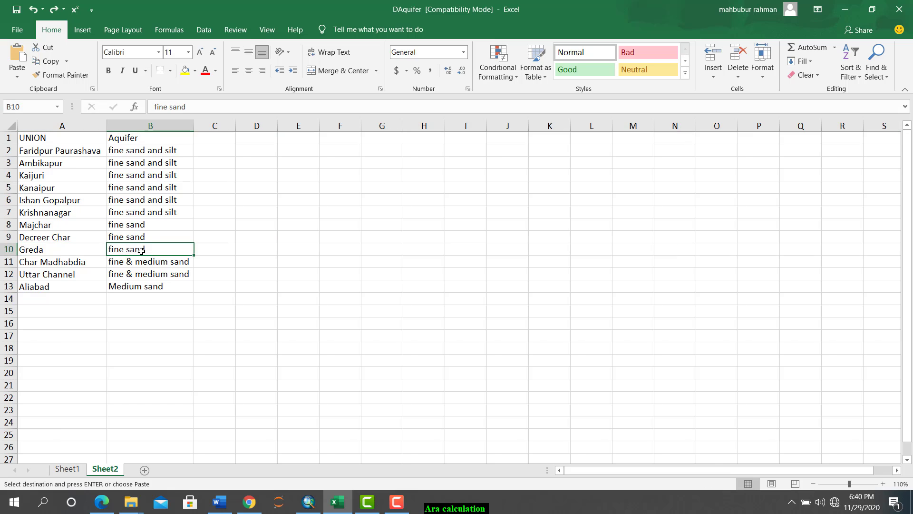
pyautogui.click(12, 285)
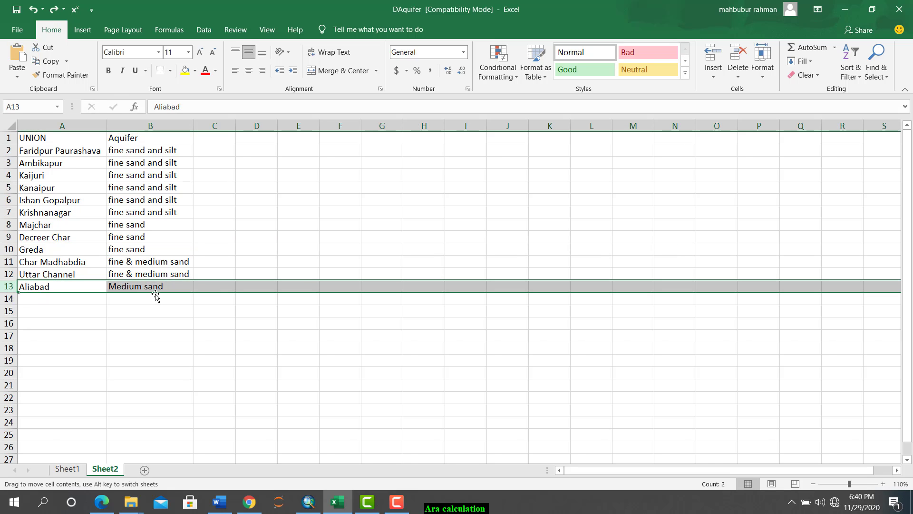
pyautogui.click(204, 187)
pyautogui.click(139, 179)
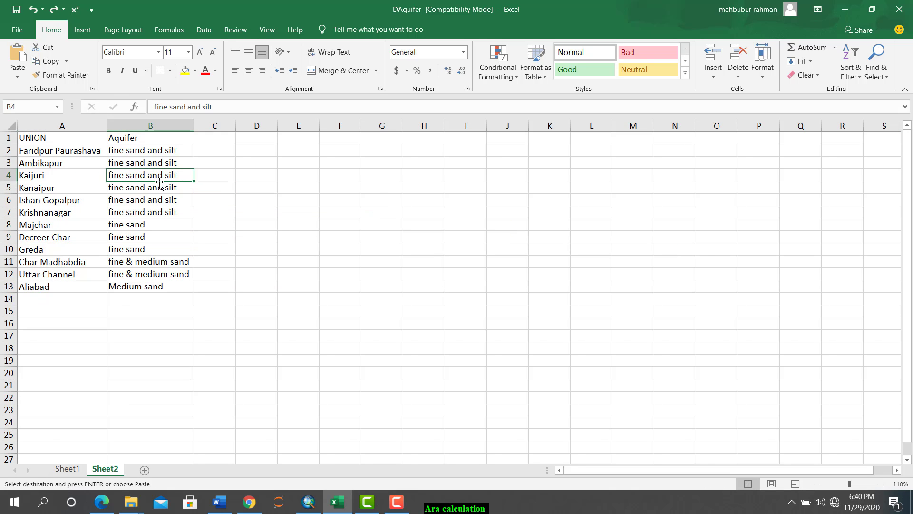
pyautogui.click(342, 221)
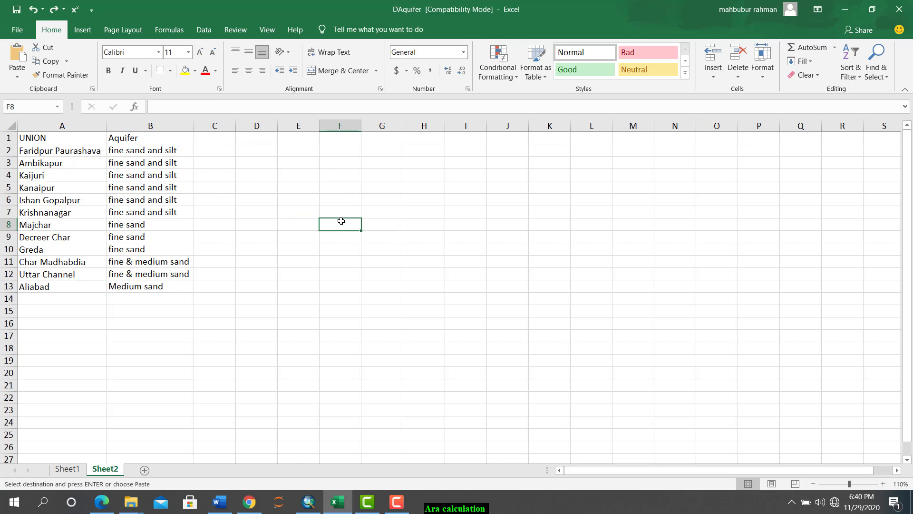
# Return to ArcMap and add a Text field named Soil to the Faridpur_with_union_boundary attribute table
pyautogui.click(309, 502)
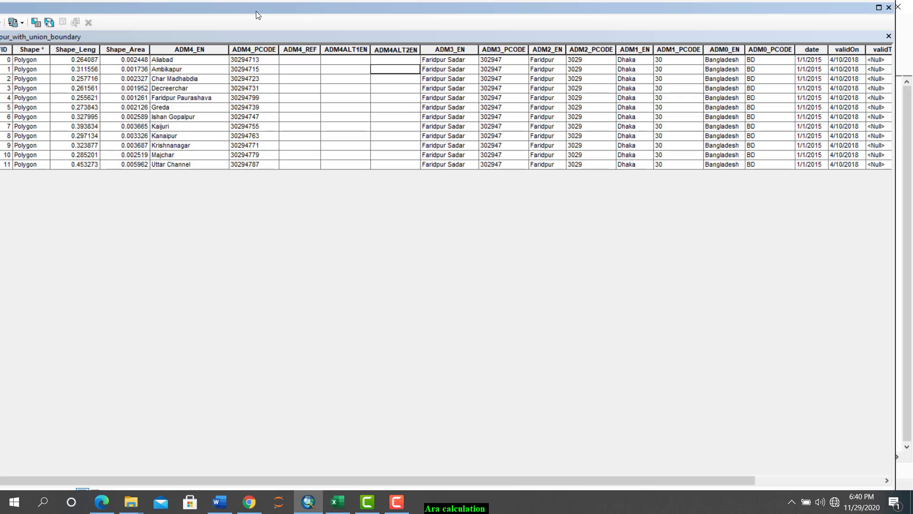
pyautogui.moveTo(256, 15); pyautogui.dragTo(349, 18)
pyautogui.click(94, 34)
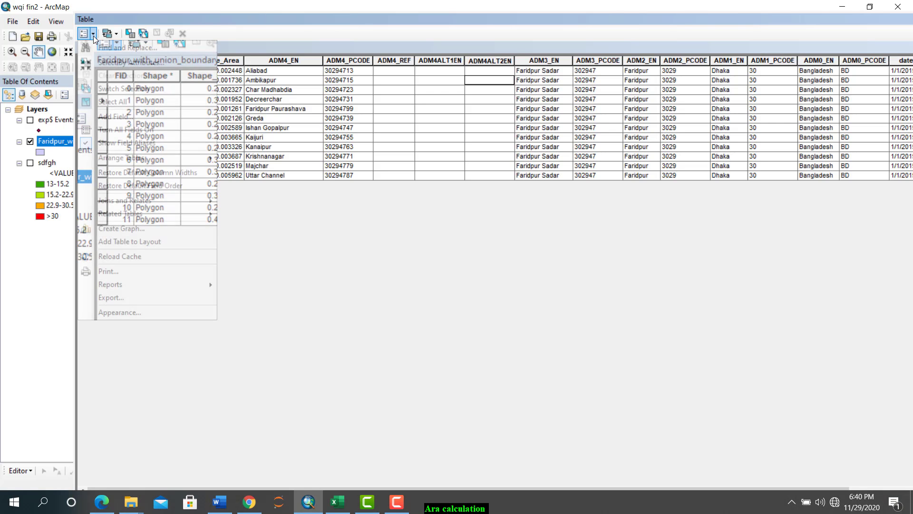
pyautogui.click(118, 117)
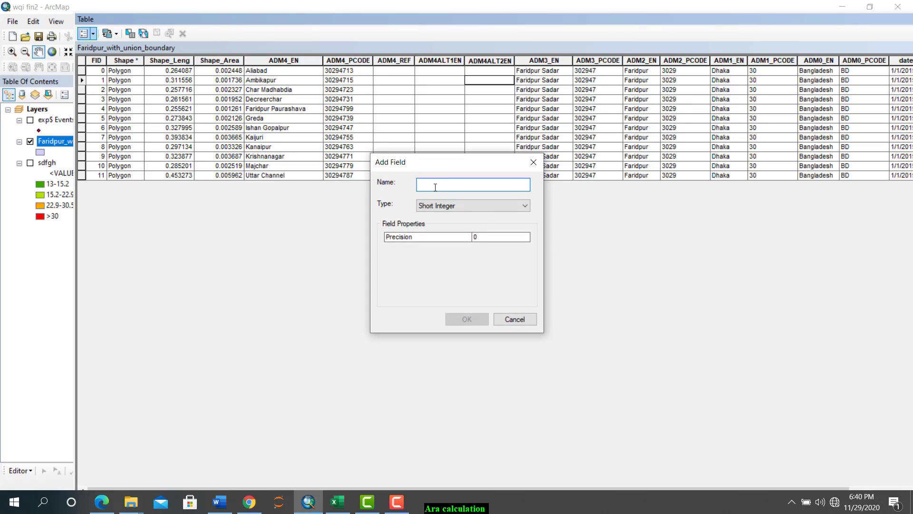
pyautogui.write('Soil')
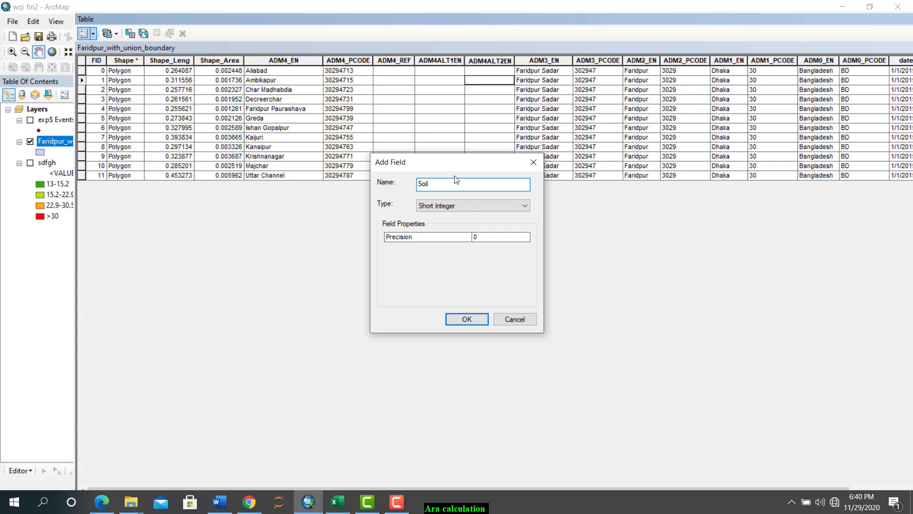
pyautogui.click(467, 204)
pyautogui.click(437, 247)
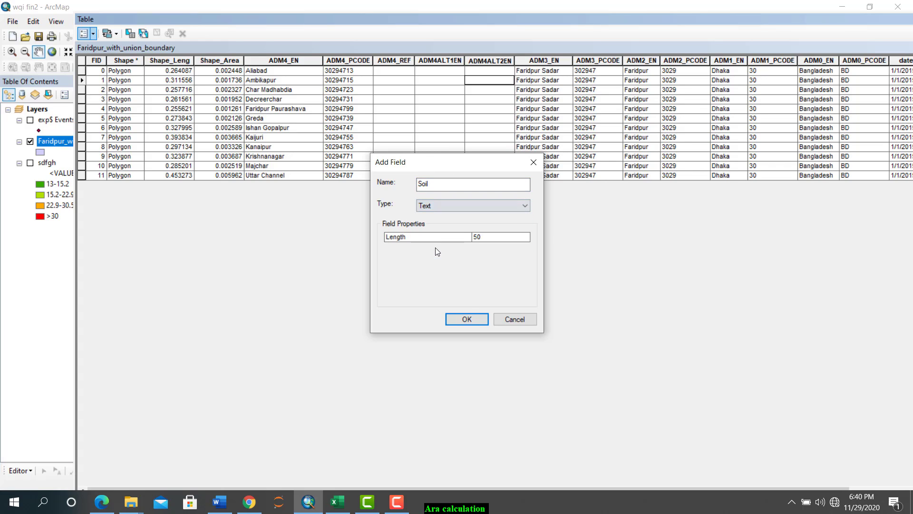
pyautogui.click(464, 320)
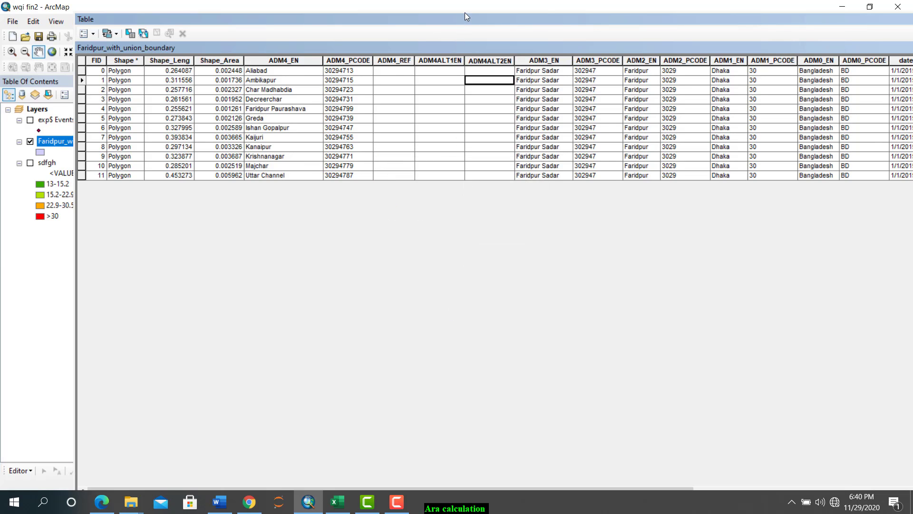
# Maximize the attribute table and select the Soil column next to the Aquifer field
pyautogui.click(875, 8)
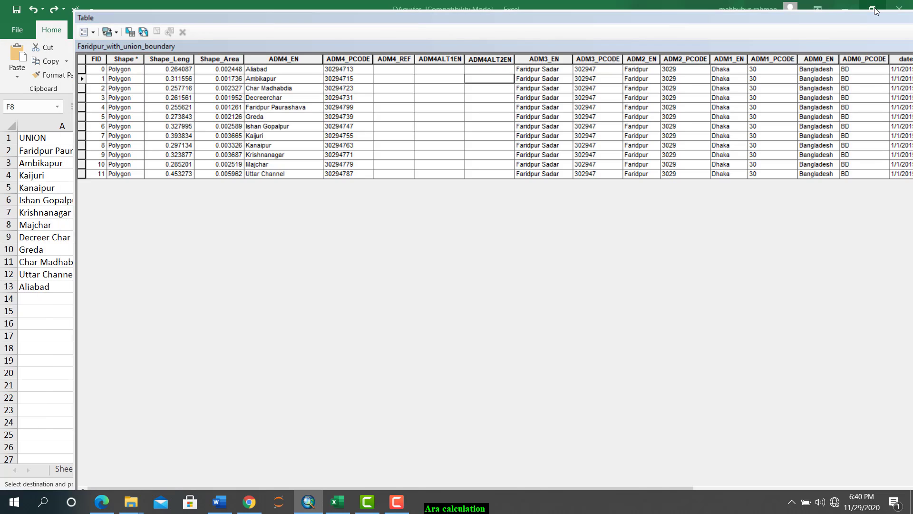
pyautogui.moveTo(792, 15); pyautogui.dragTo(684, 32)
pyautogui.click(864, 34)
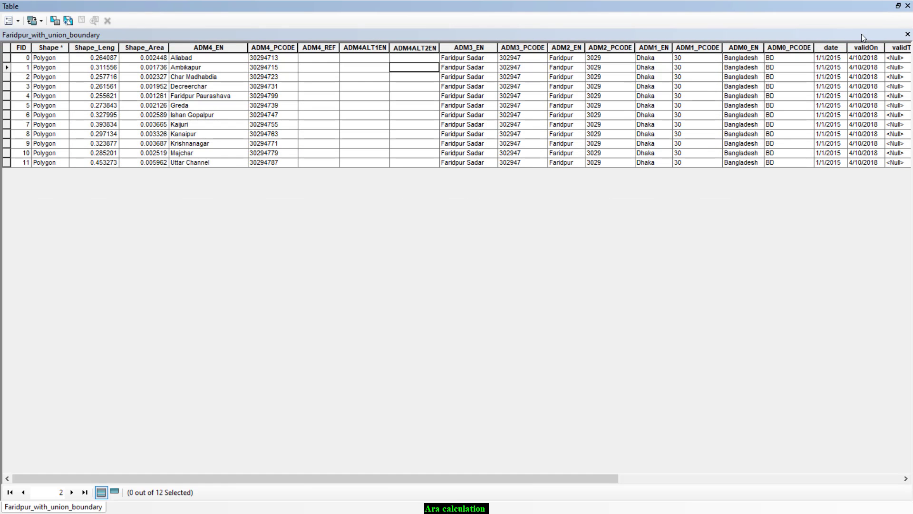
pyautogui.moveTo(551, 478); pyautogui.dragTo(791, 477)
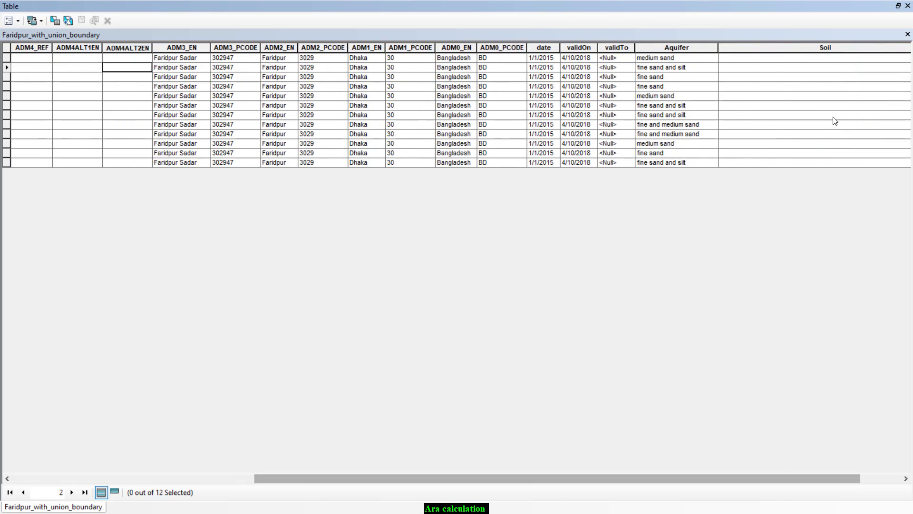
pyautogui.click(824, 46)
pyautogui.click(794, 78)
pyautogui.click(723, 48)
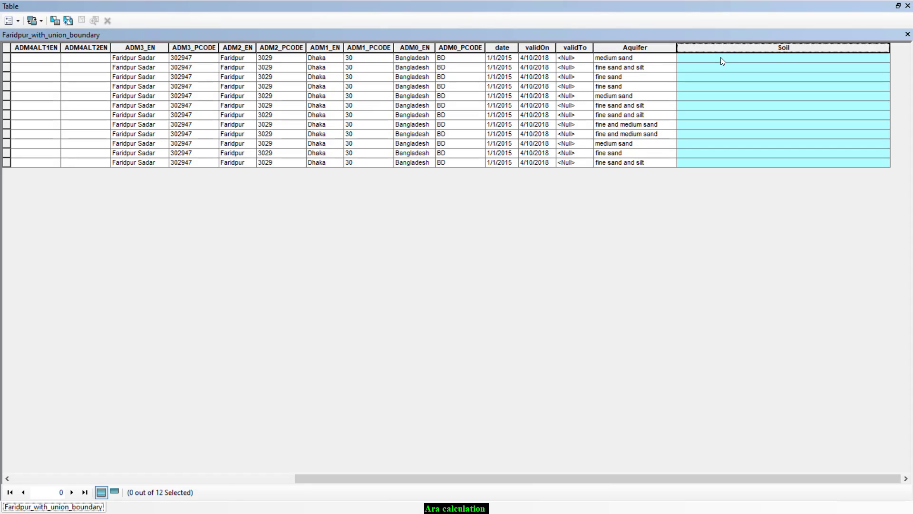
pyautogui.click(721, 58)
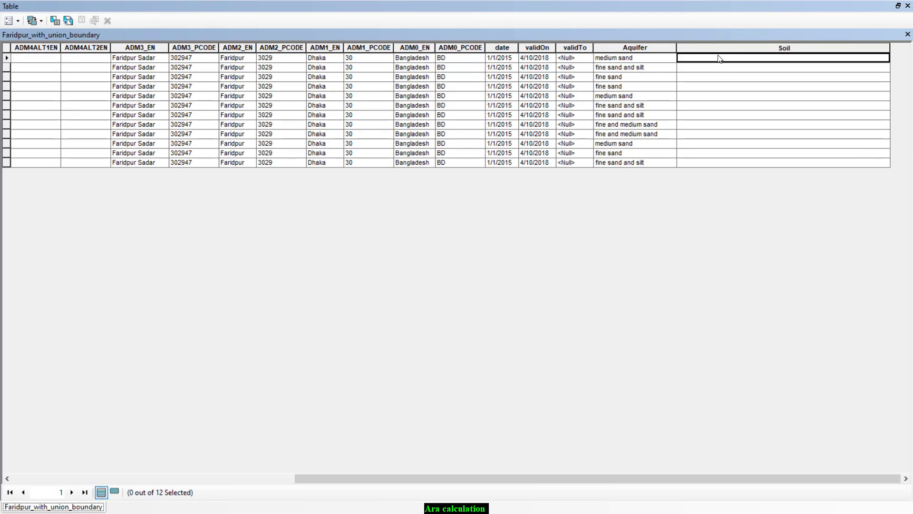
pyautogui.click(722, 79)
pyautogui.click(717, 99)
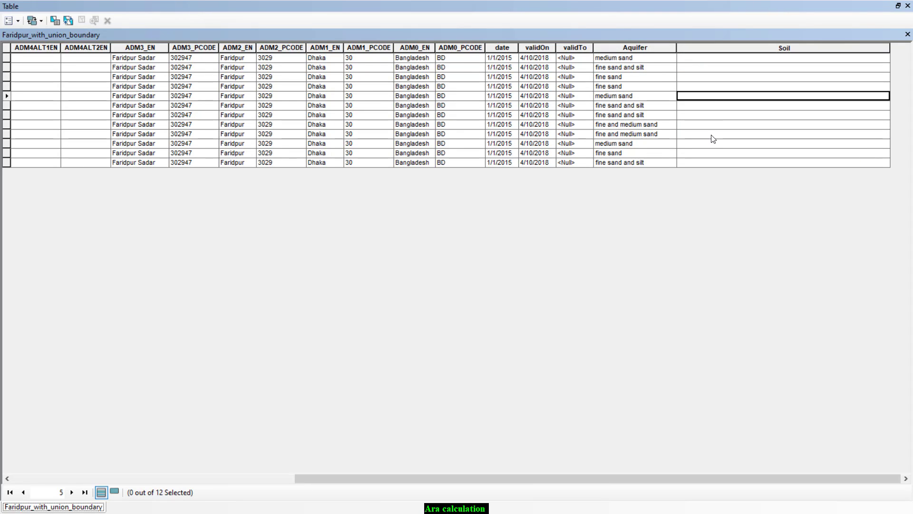
pyautogui.click(712, 136)
pyautogui.click(697, 58)
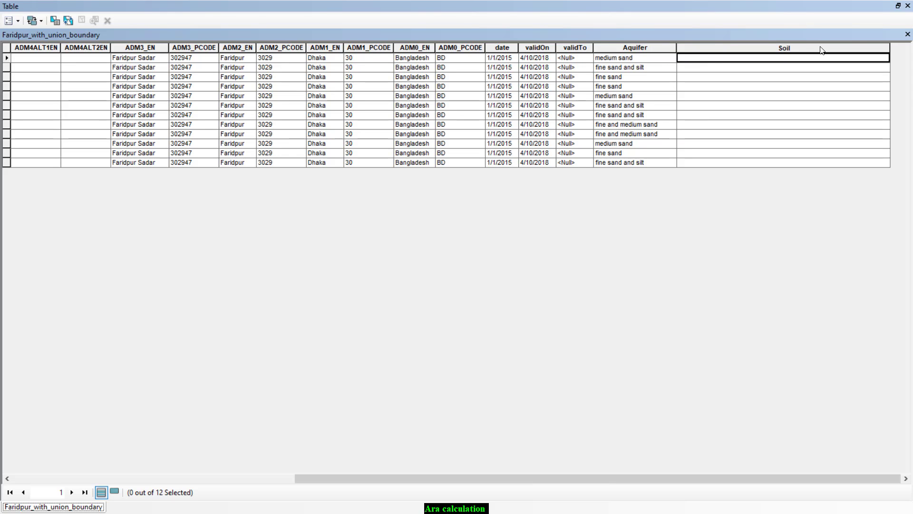
# Close the Faridpur_with_union_boundary attribute table and maximize the ArcMap window
pyautogui.click(899, 5)
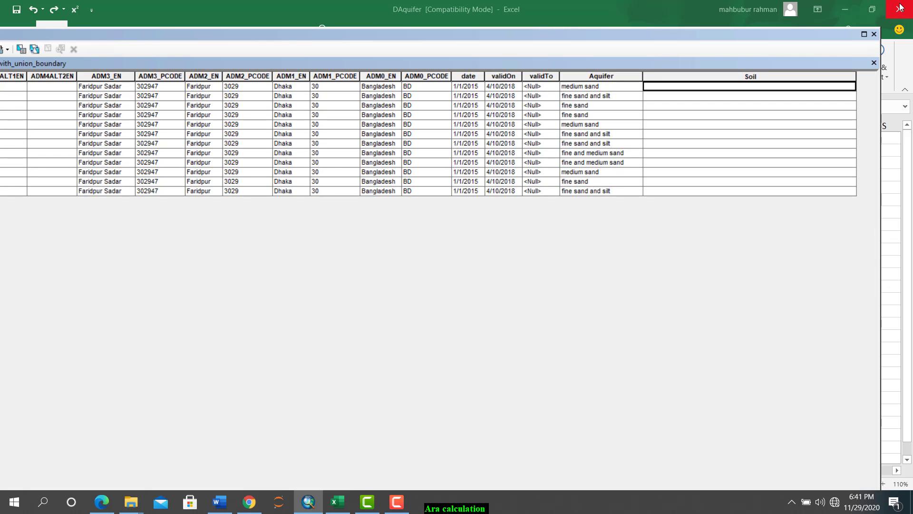
pyautogui.click(315, 511)
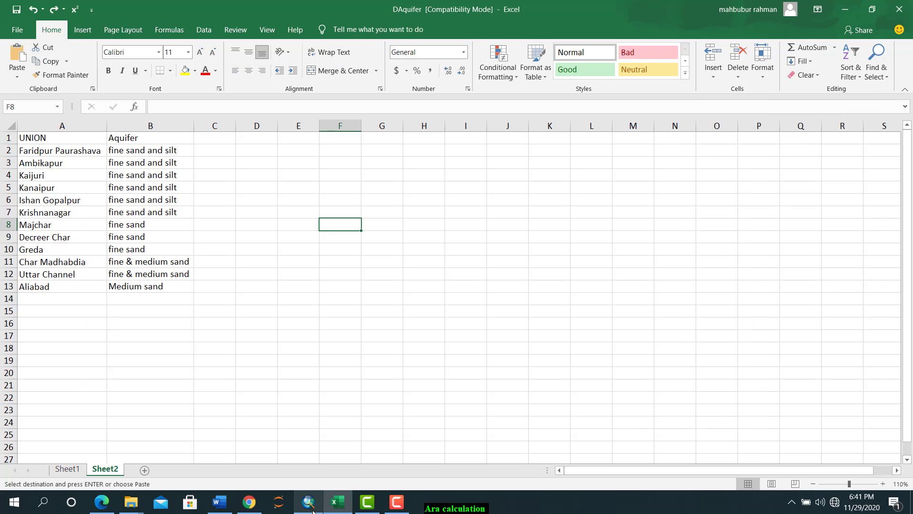
pyautogui.click(305, 509)
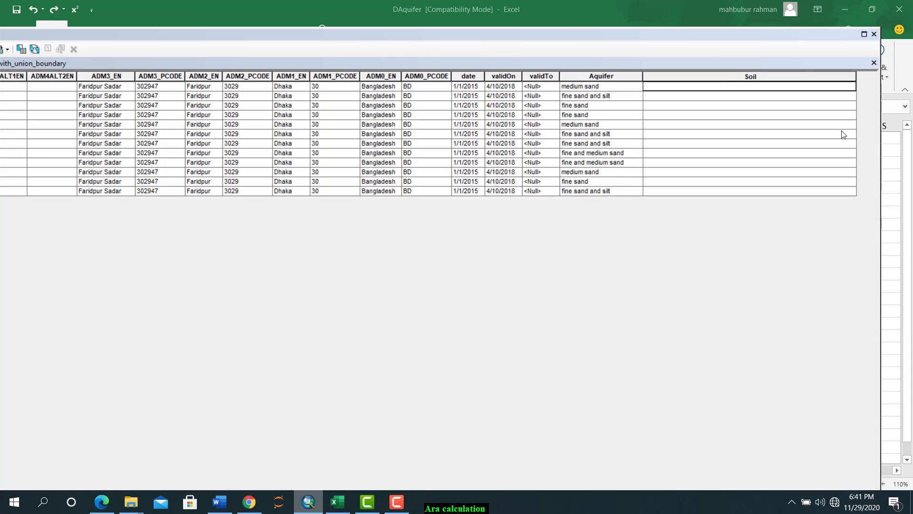
pyautogui.click(874, 34)
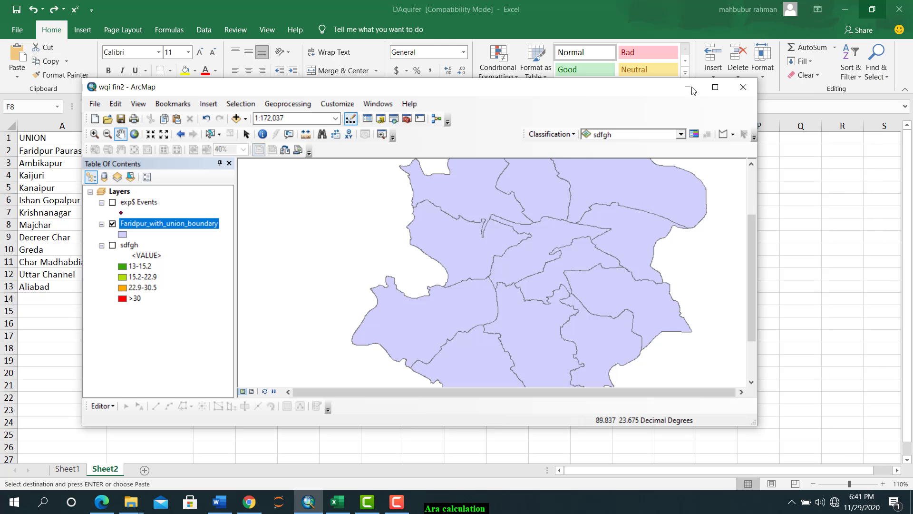
pyautogui.click(714, 87)
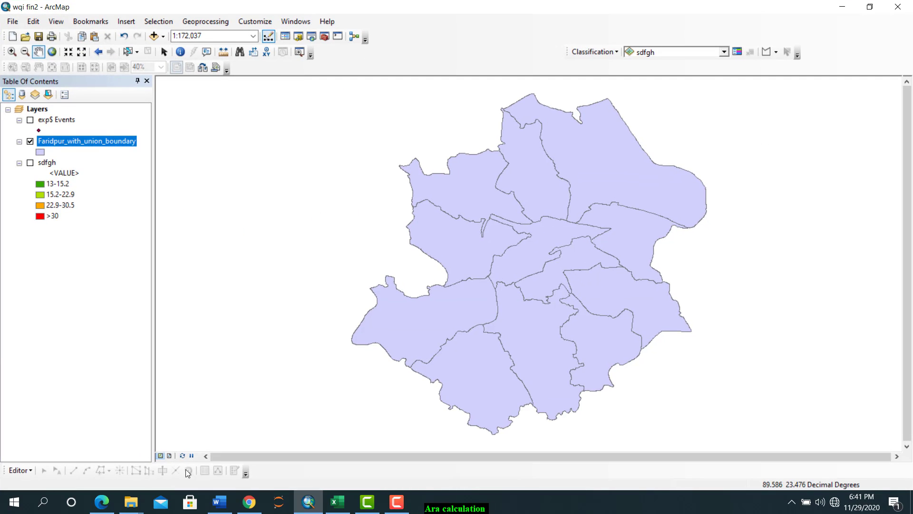
# Hide the Editor toolbar and show it again
pyautogui.click(22, 470)
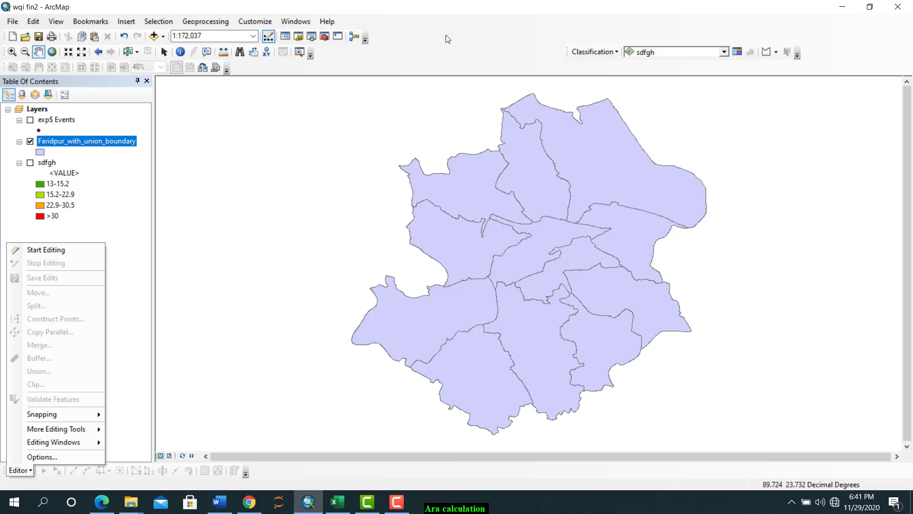
pyautogui.click(436, 44)
pyautogui.rightClick(437, 44)
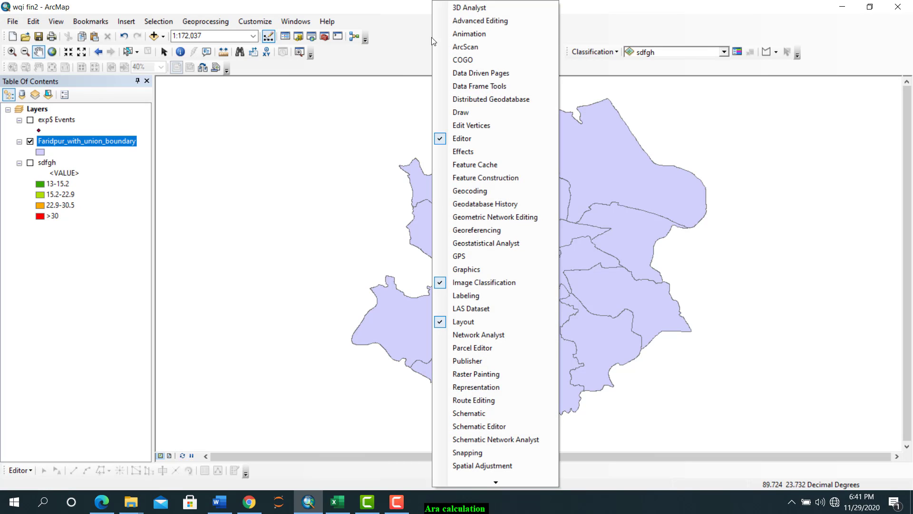
pyautogui.click(462, 139)
pyautogui.rightClick(459, 49)
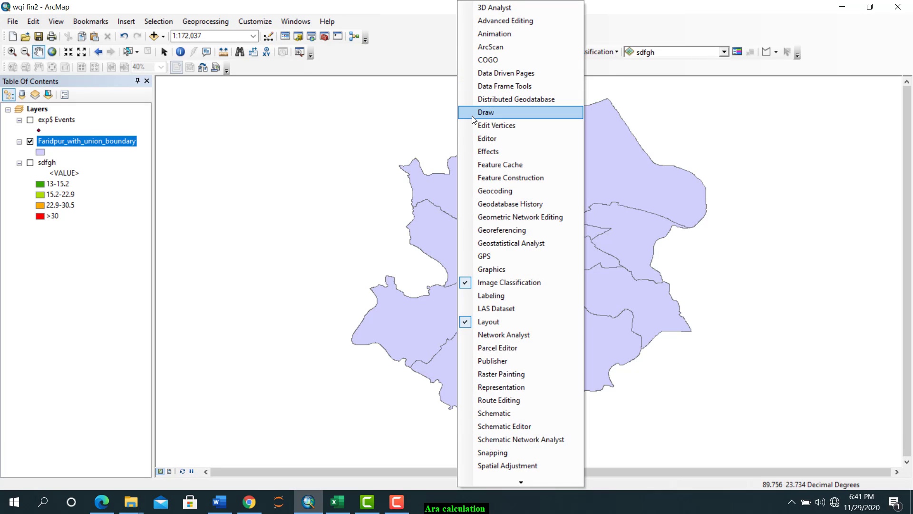
pyautogui.click(488, 138)
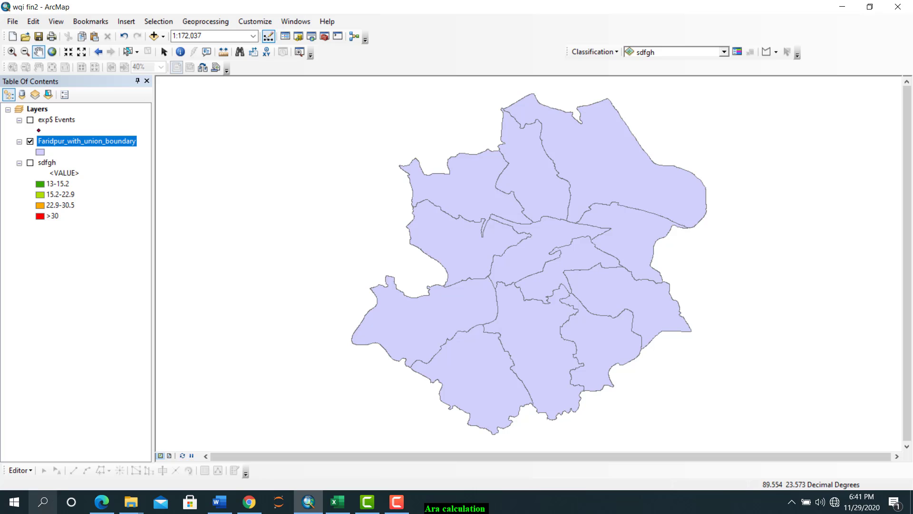
# Start an edit session on the Faridpur_with_union_boundary layer
pyautogui.click(20, 470)
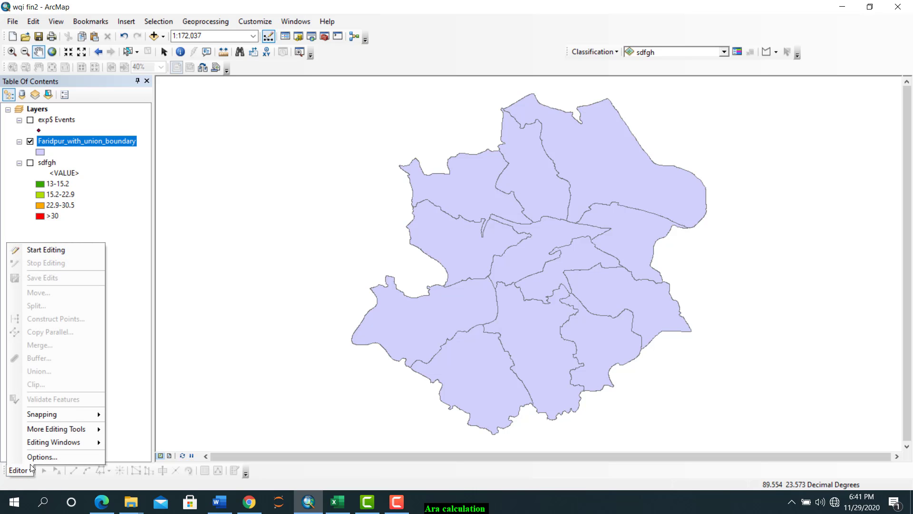
pyautogui.click(47, 248)
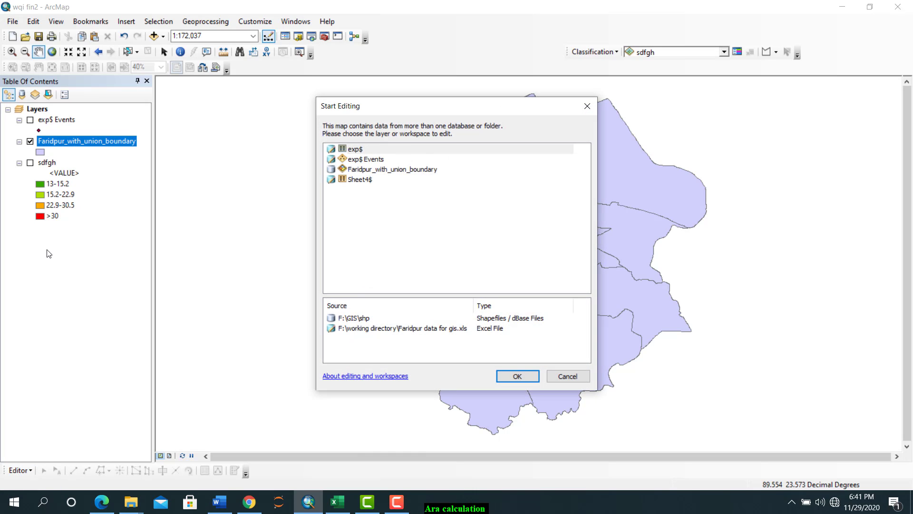
pyautogui.click(384, 170)
pyautogui.click(507, 376)
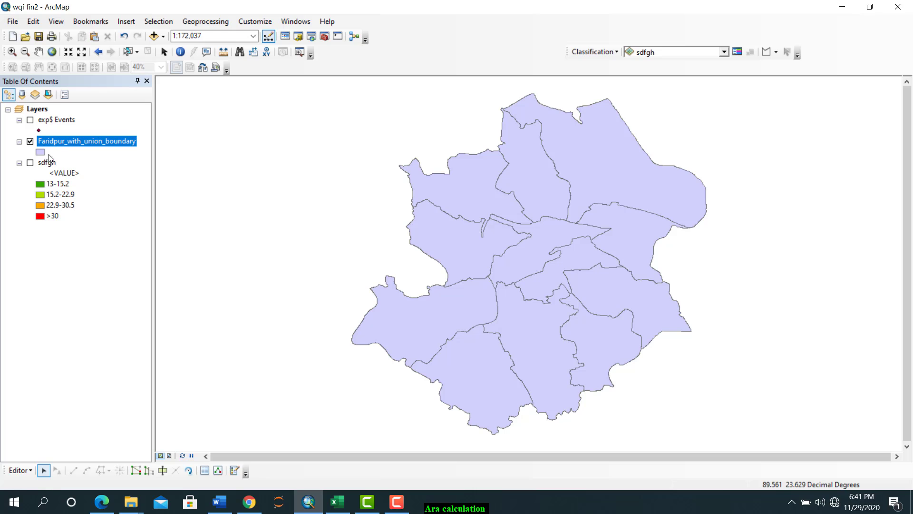
# Reopen the Faridpur_with_union_boundary attribute table in a maximized window with the Aquifer and Soil fields in view
pyautogui.rightClick(55, 142)
pyautogui.click(86, 177)
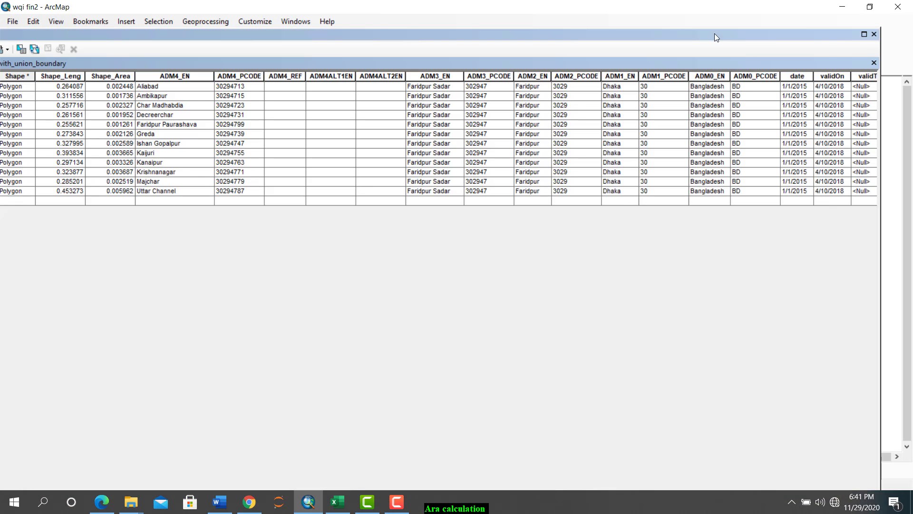
pyautogui.moveTo(714, 33); pyautogui.dragTo(658, 37)
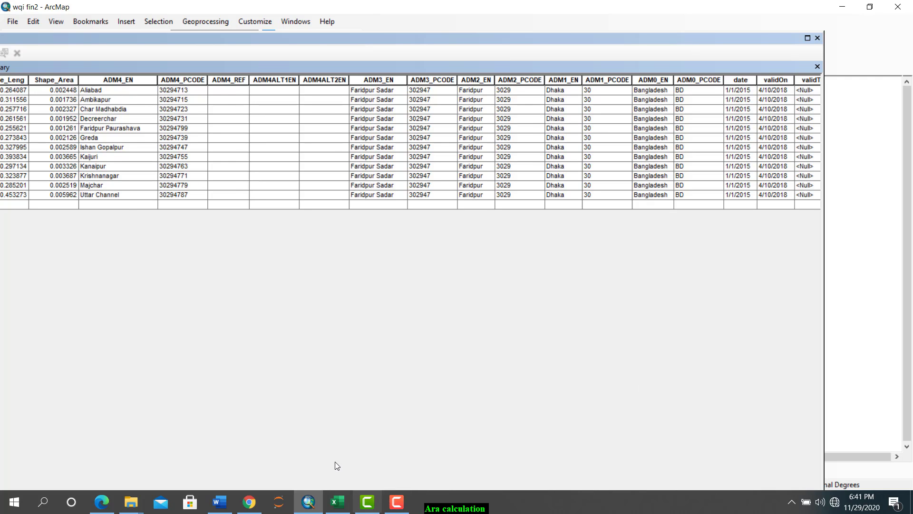
pyautogui.hscroll(5, 655, 387)
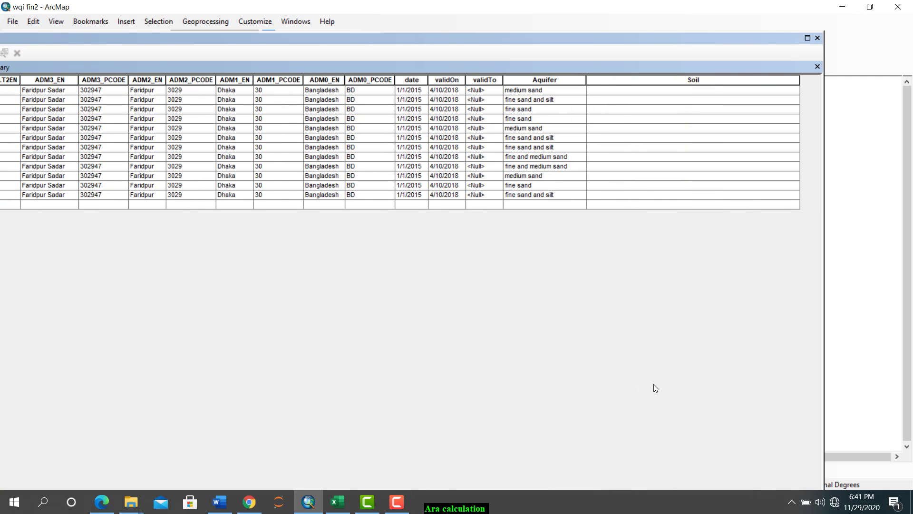
pyautogui.click(807, 38)
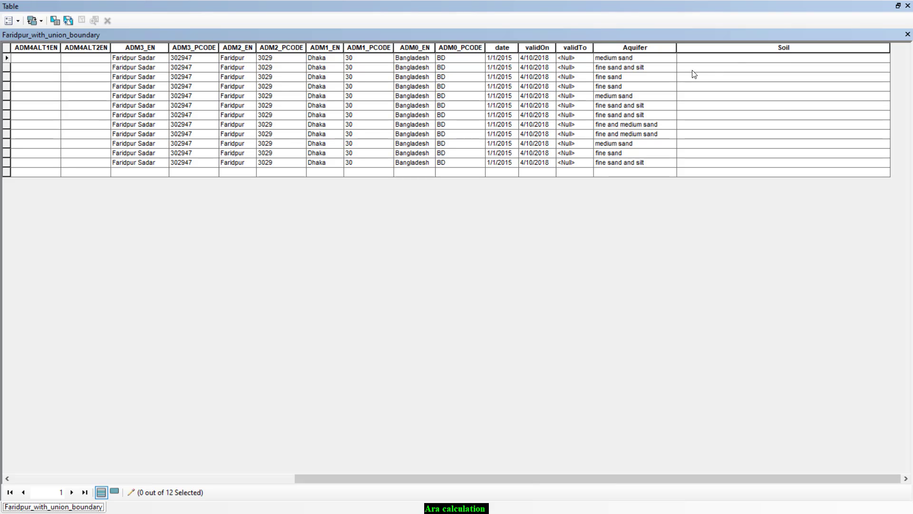
# Open the first record's Soil cell for editing and check which union it belongs to in the ADM4_EN field
pyautogui.click(693, 58)
pyautogui.click(694, 56)
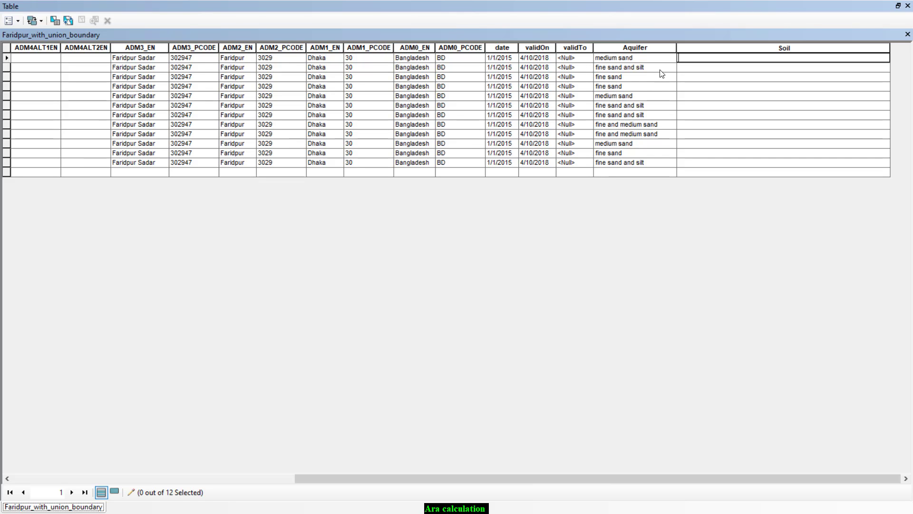
pyautogui.moveTo(386, 478); pyautogui.dragTo(185, 471)
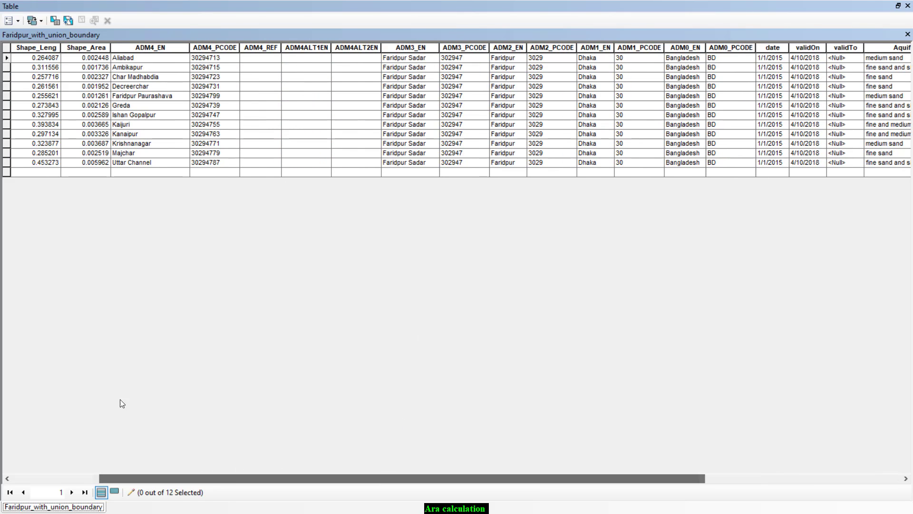
# Enter sandy as the Soil value of the Aliabad record and close the attribute table
pyautogui.click(6, 57)
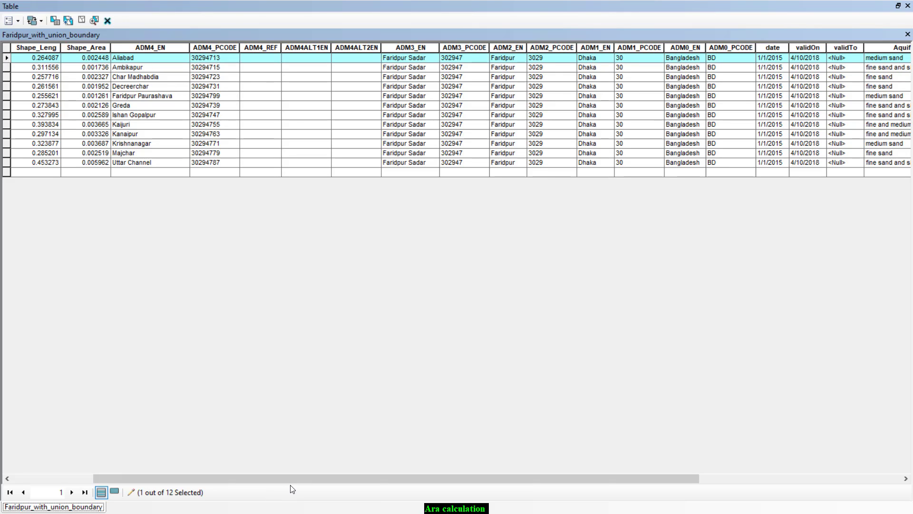
pyautogui.moveTo(292, 478); pyautogui.dragTo(528, 478)
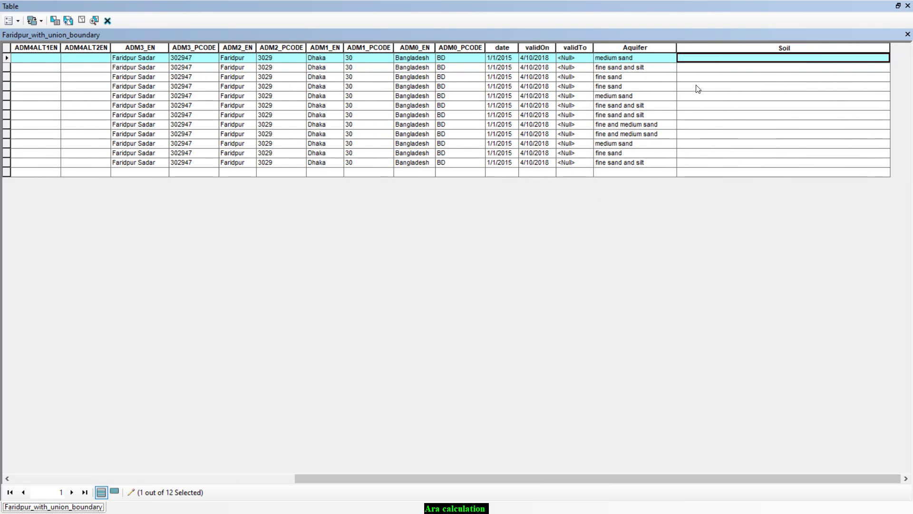
pyautogui.click(708, 57)
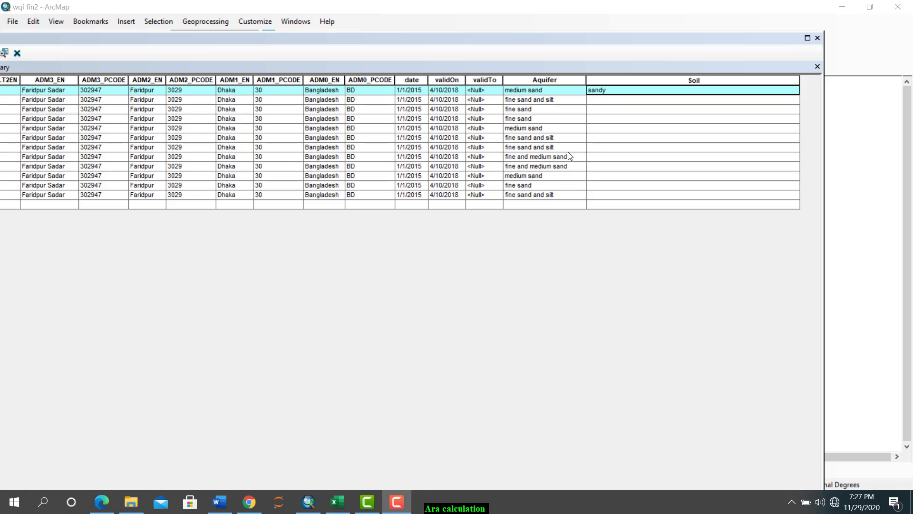
pyautogui.click(610, 91)
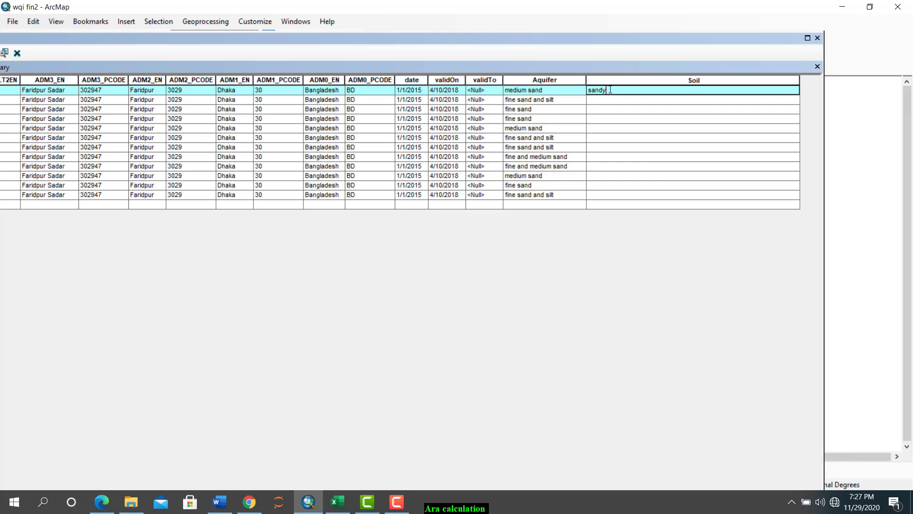
pyautogui.press('Return')
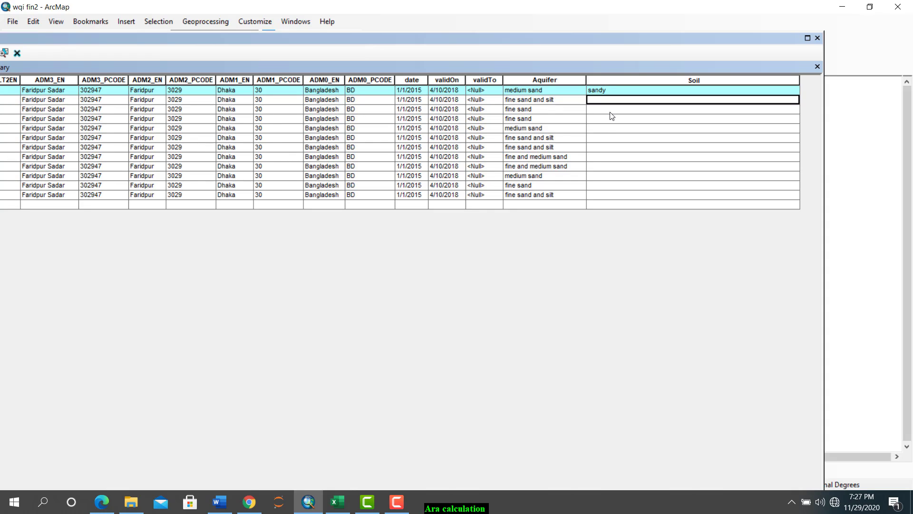
pyautogui.click(533, 81)
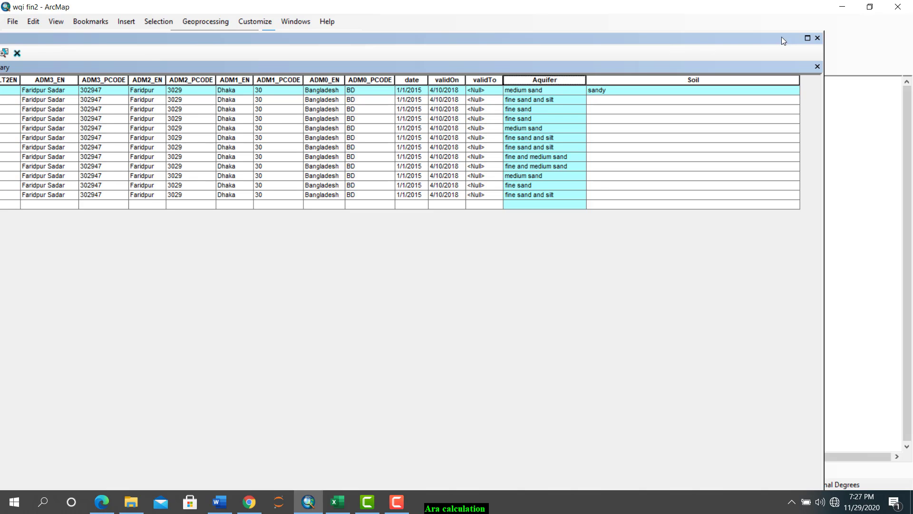
pyautogui.click(817, 37)
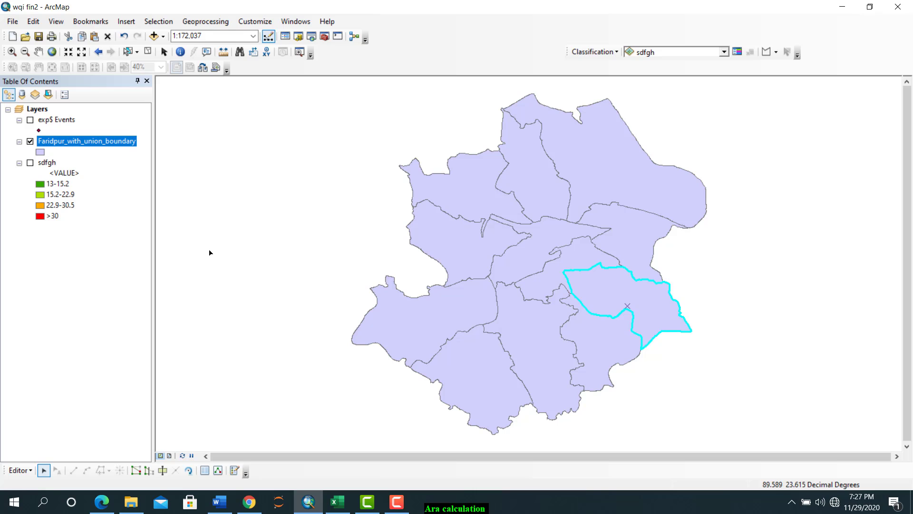
# Symbolize the Faridpur_with_union_boundary layer by unique values of the Aquifer field, adding all values
pyautogui.rightClick(48, 141)
pyautogui.click(96, 388)
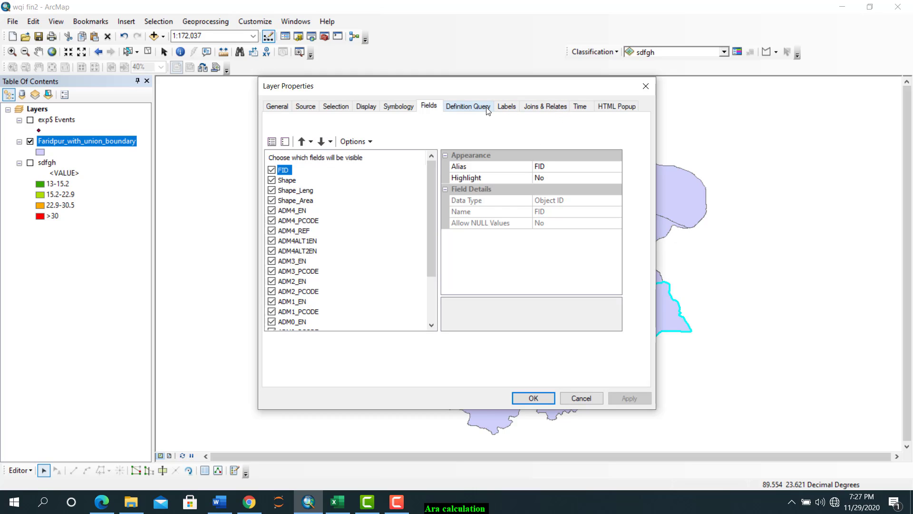
pyautogui.click(397, 108)
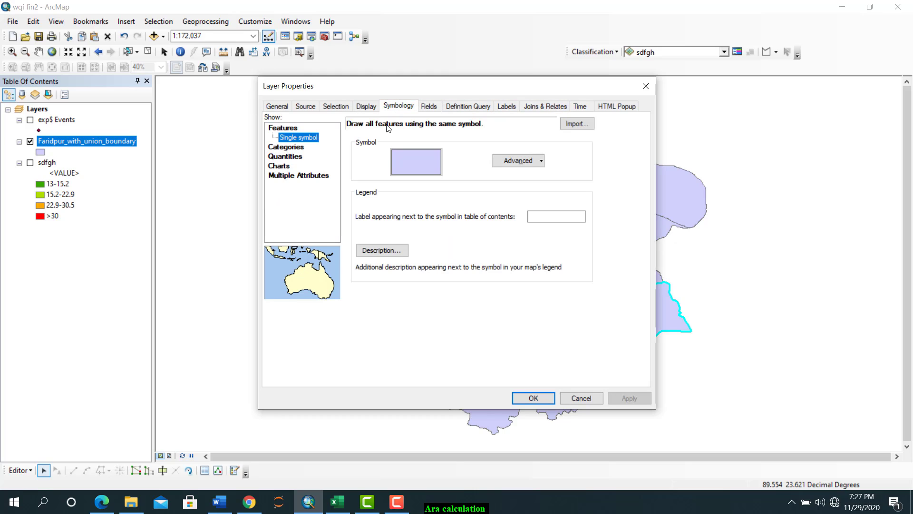
pyautogui.click(285, 147)
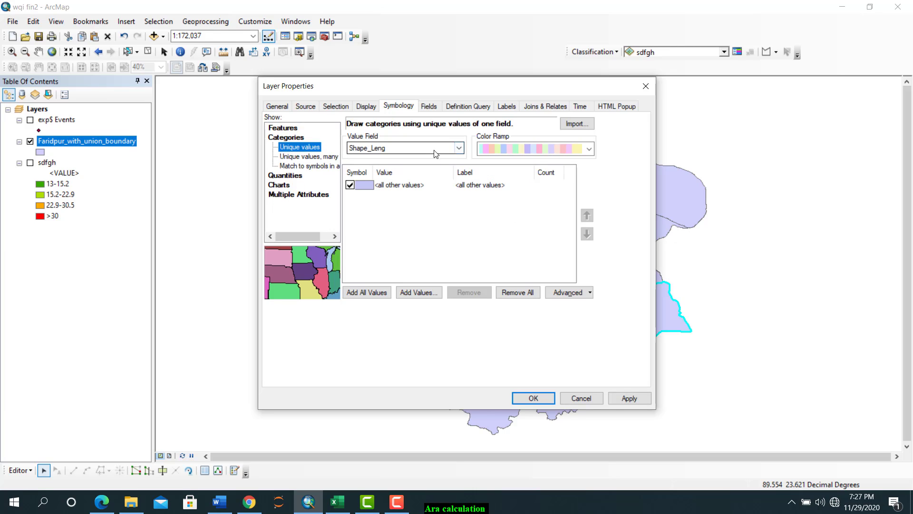
pyautogui.click(459, 148)
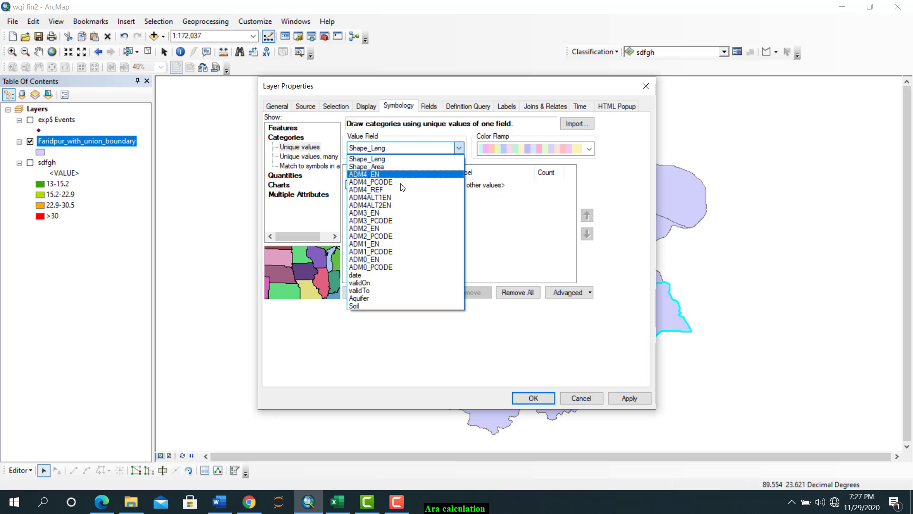
pyautogui.click(360, 298)
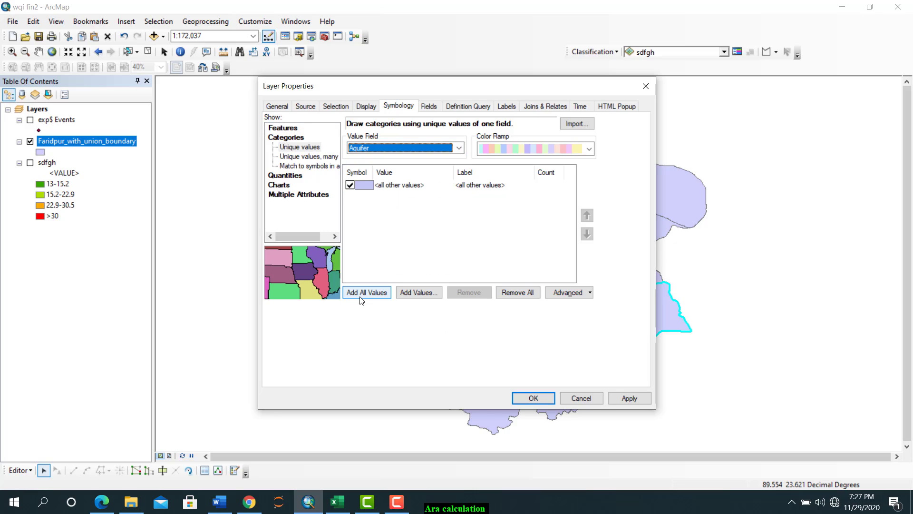
pyautogui.click(357, 297)
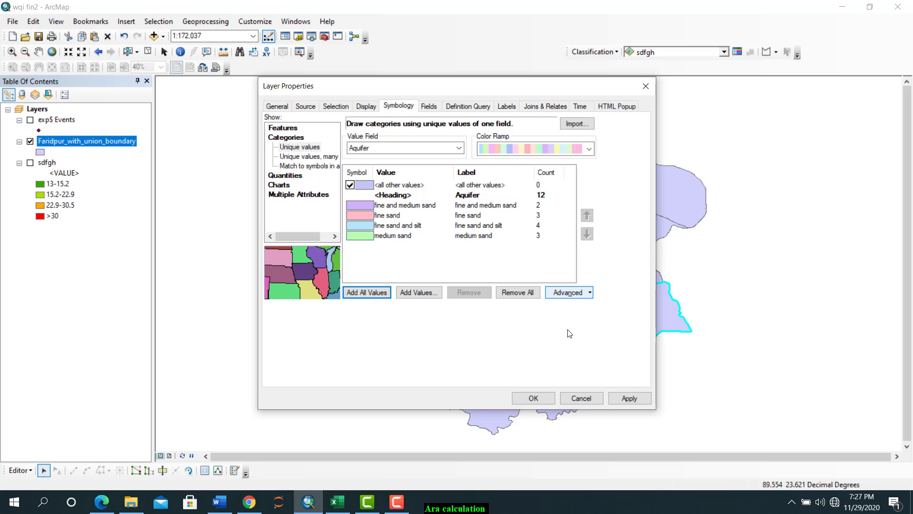
pyautogui.click(629, 398)
pyautogui.click(529, 396)
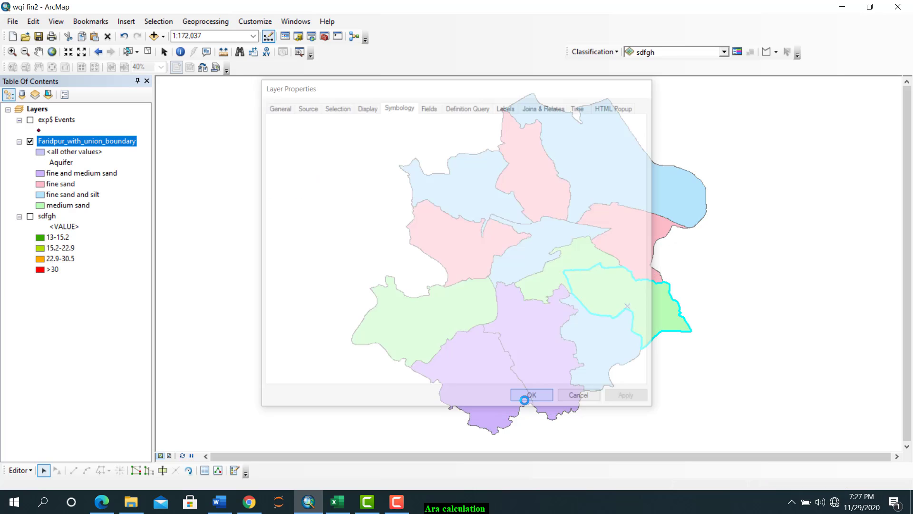
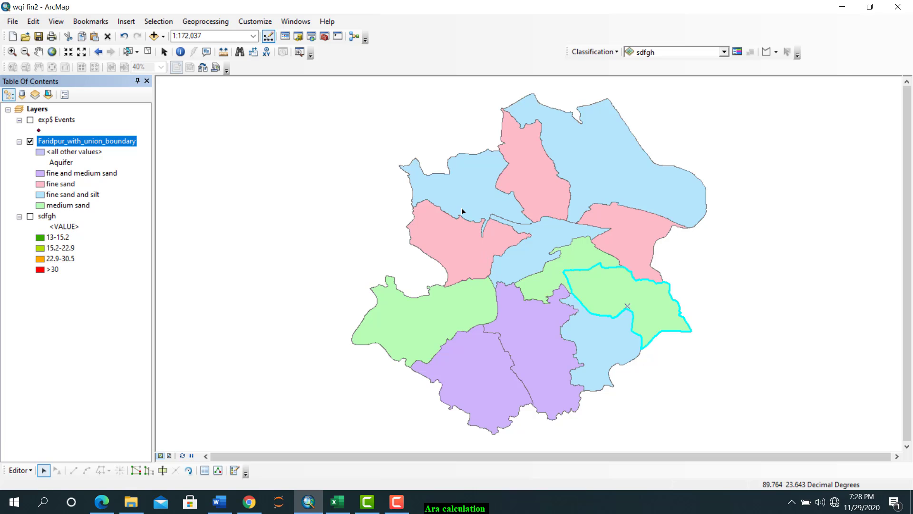
pyautogui.click(310, 38)
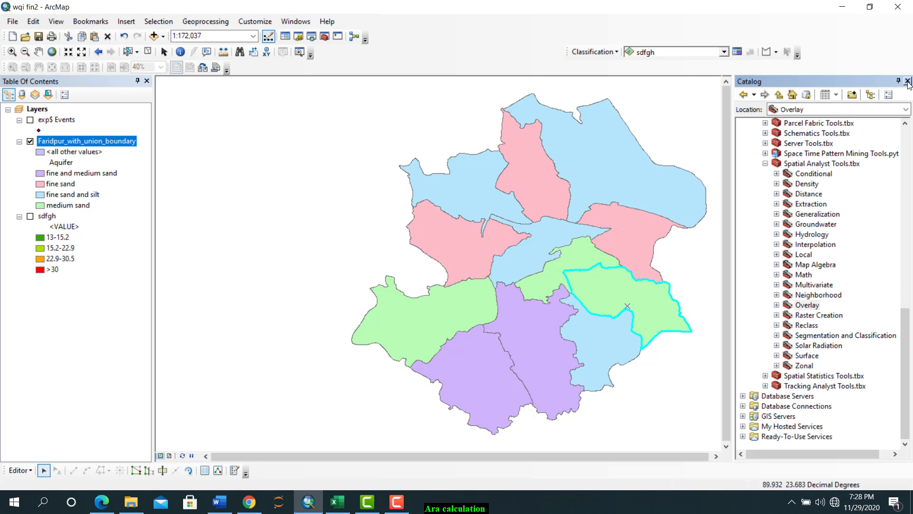
pyautogui.scroll(13, 825, 156)
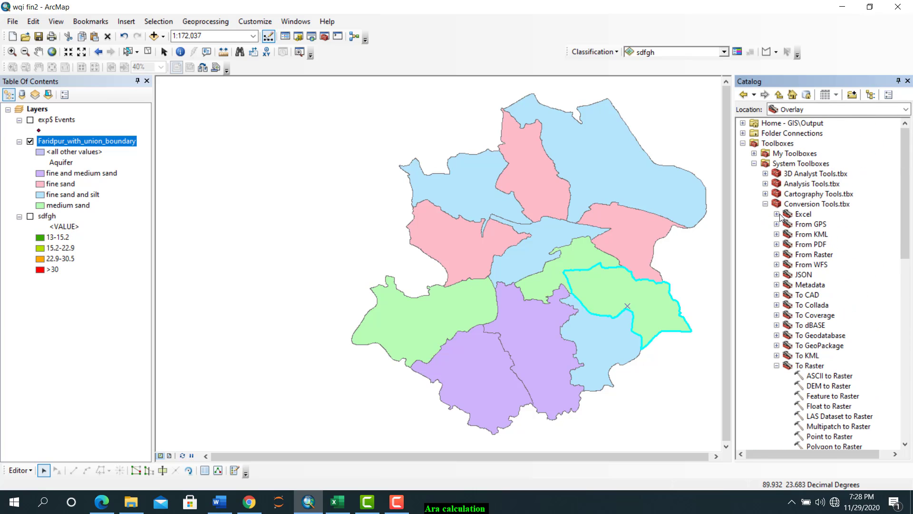
pyautogui.click(907, 81)
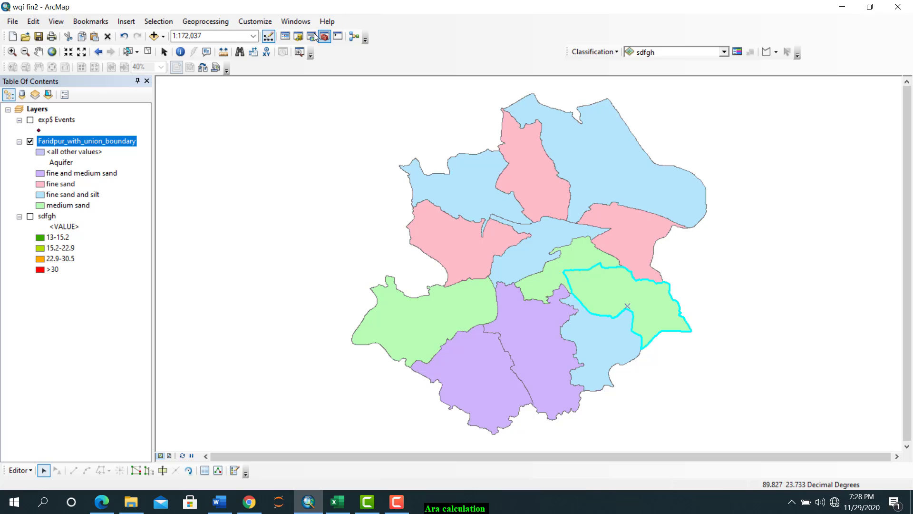
# Open the Feature to Raster tool from the To Raster toolset of the Conversion Tools in the Catalog
pyautogui.click(299, 36)
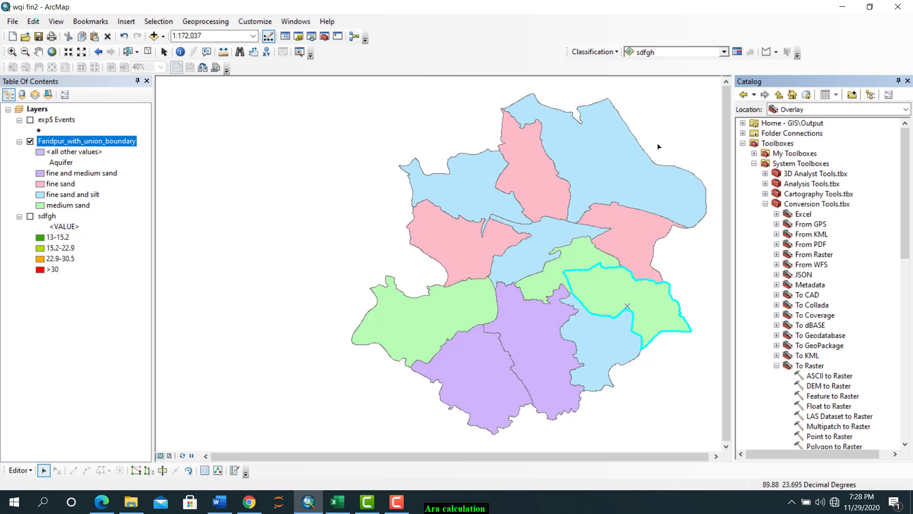
pyautogui.click(754, 163)
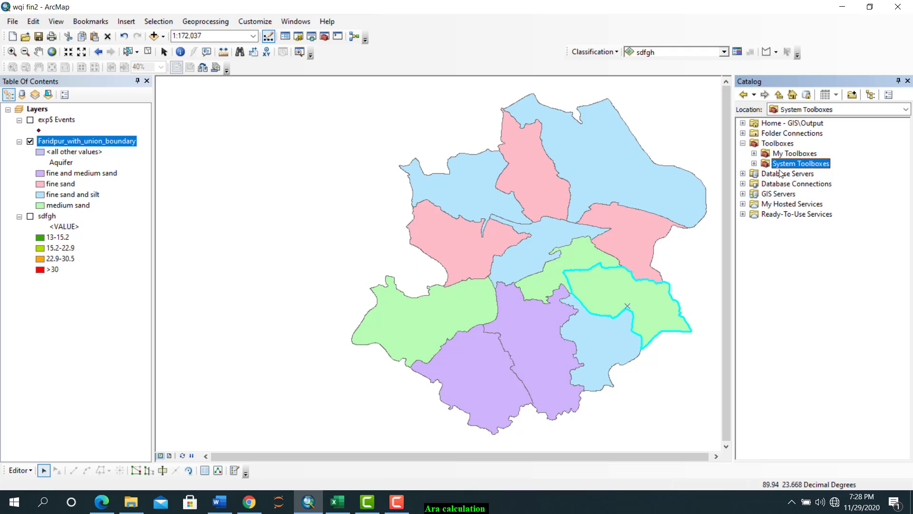
pyautogui.click(754, 163)
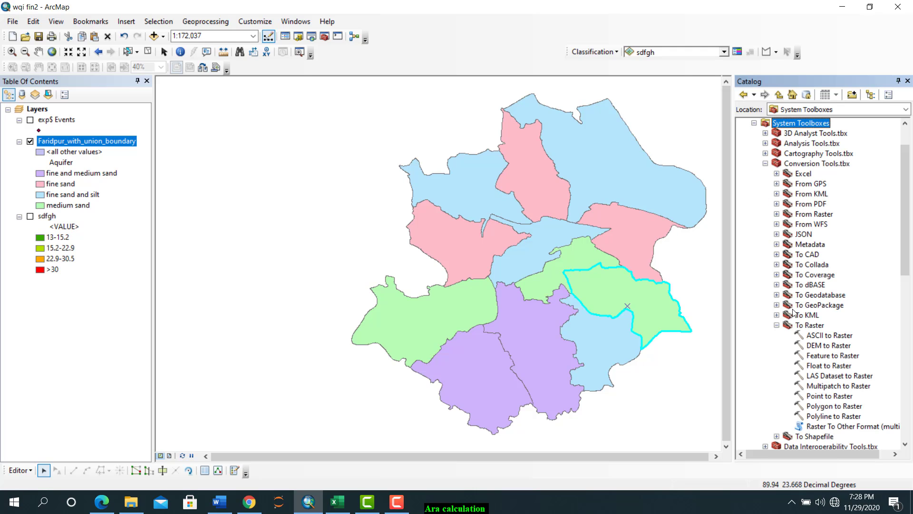
pyautogui.click(778, 325)
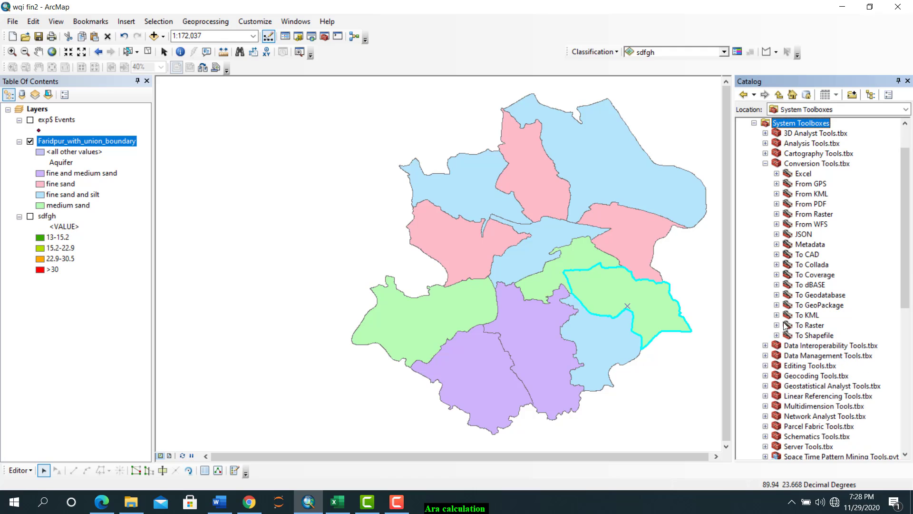
pyautogui.click(766, 163)
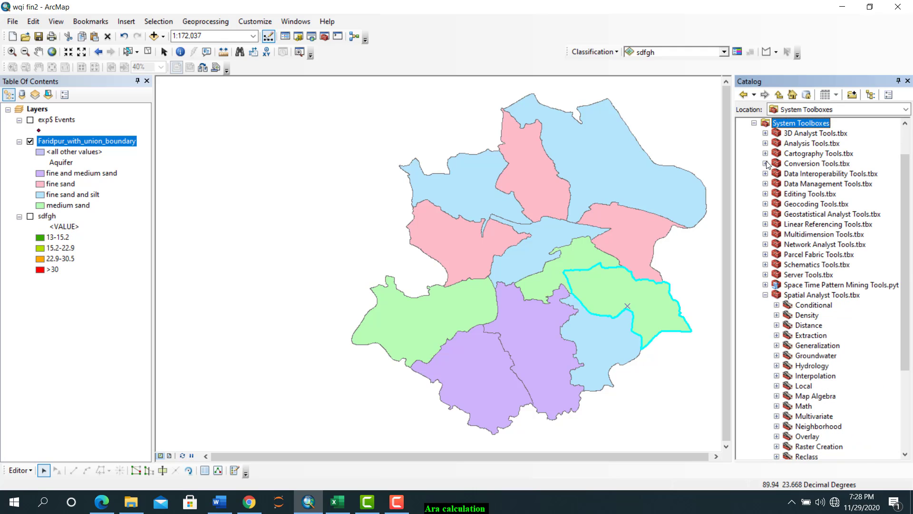
pyautogui.click(766, 163)
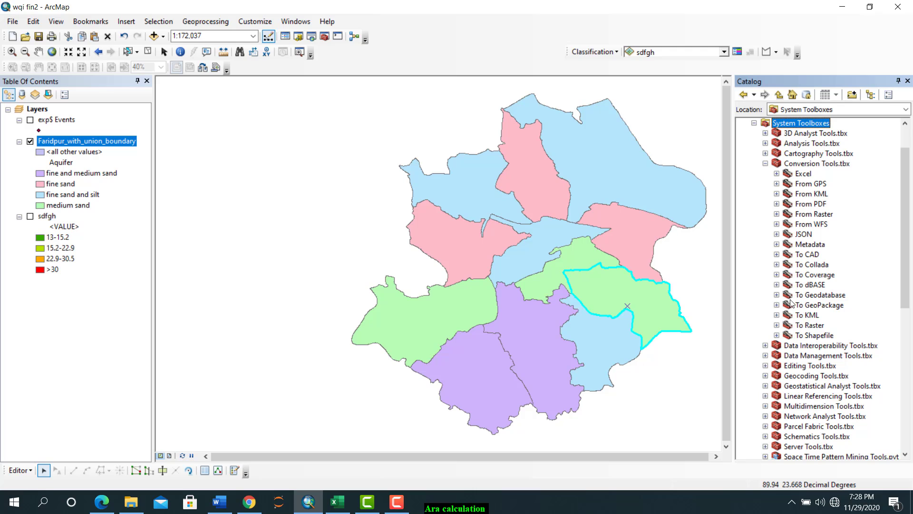
pyautogui.click(777, 325)
pyautogui.scroll(-2, 824, 361)
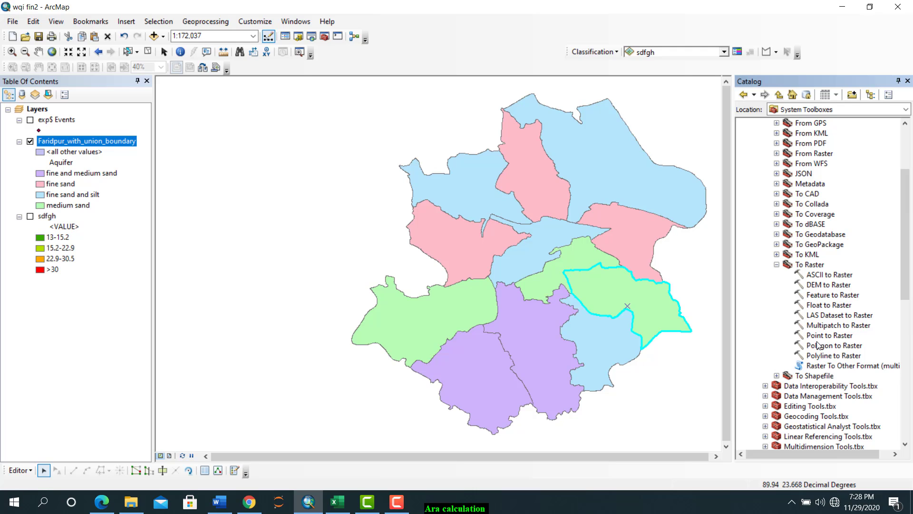
pyautogui.doubleClick(816, 296)
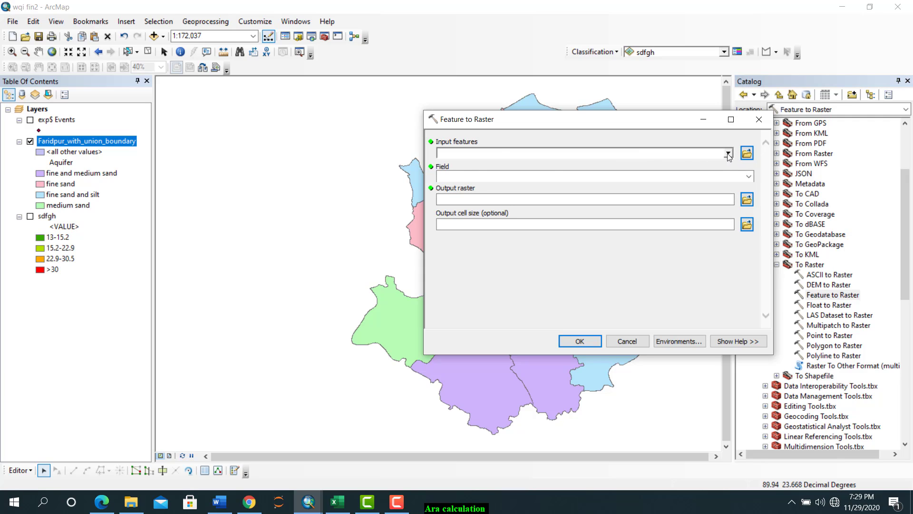
# Convert Faridpur_with_union_boundary to a raster using the Aquifer field, saving the output as asdf in New File Geodatabase.gdb
pyautogui.click(729, 153)
pyautogui.click(549, 170)
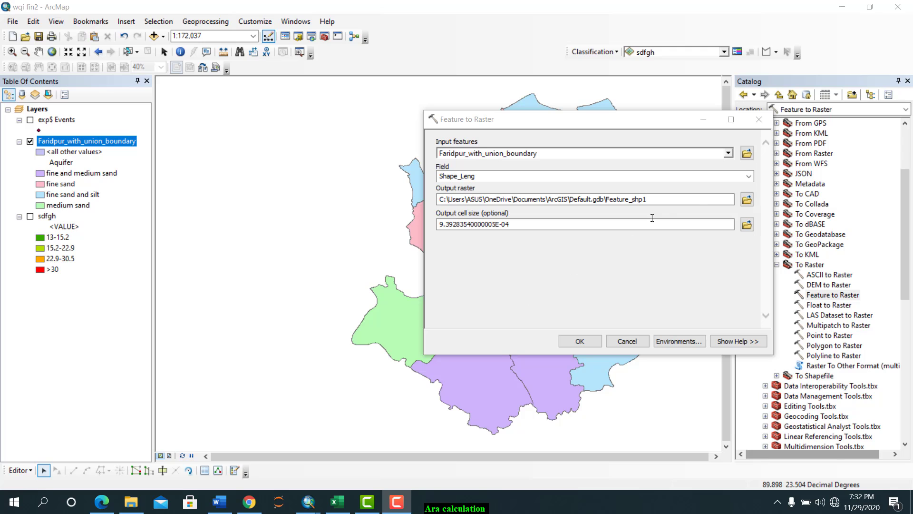
pyautogui.click(476, 176)
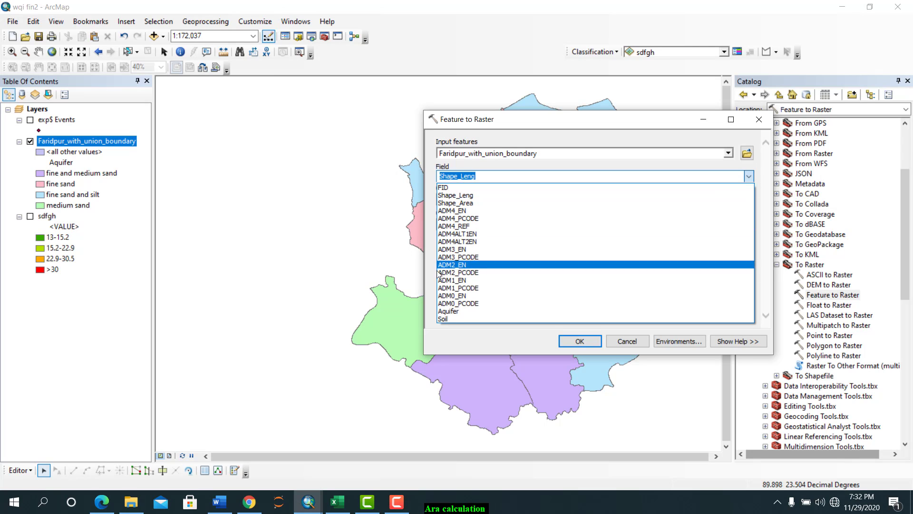
pyautogui.click(450, 312)
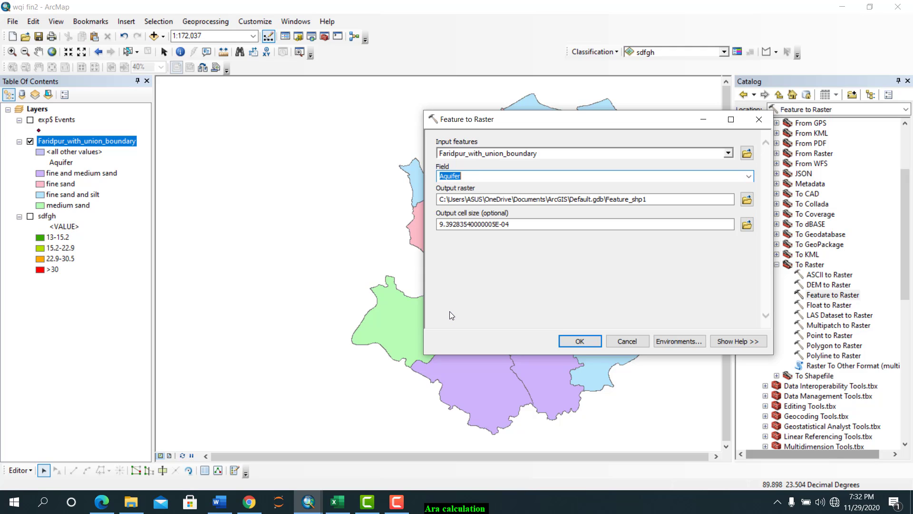
pyautogui.click(486, 175)
pyautogui.click(746, 199)
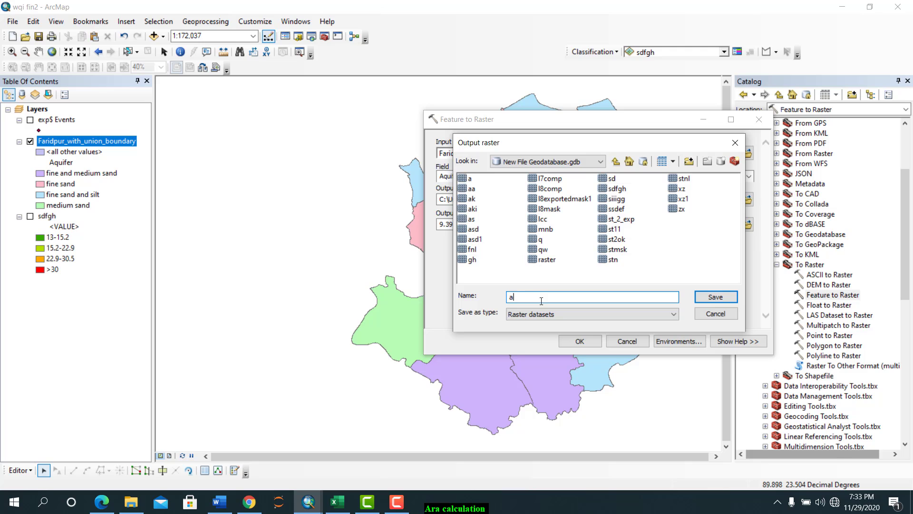
pyautogui.click(715, 296)
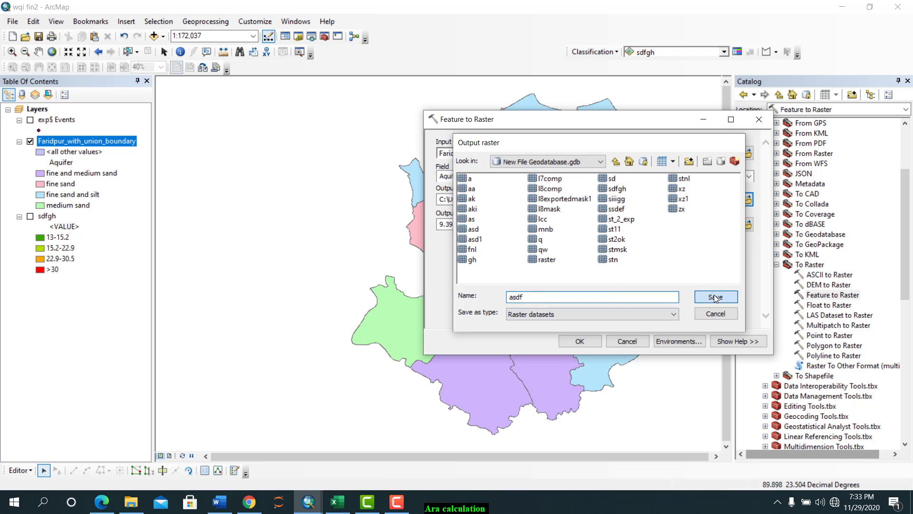
pyautogui.click(578, 344)
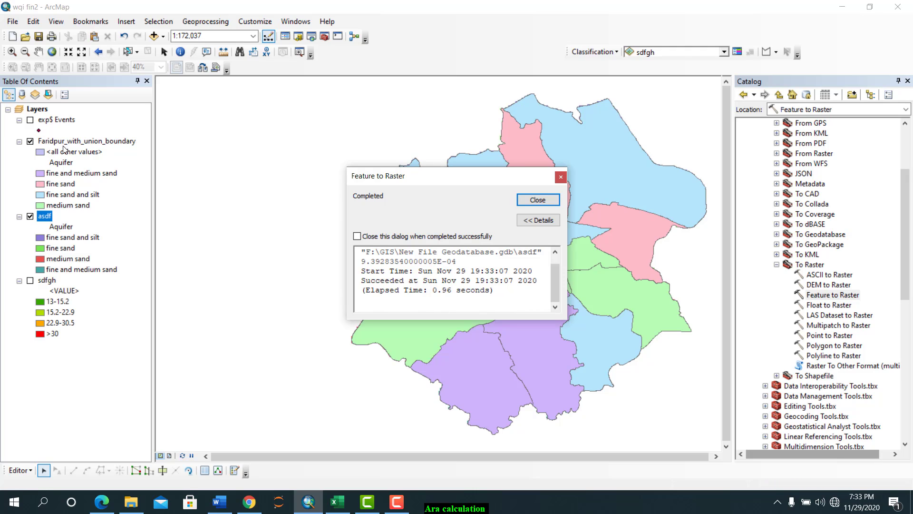
# Dismiss the Feature to Raster completion report and hide the Faridpur_with_union_boundary layer
pyautogui.click(29, 142)
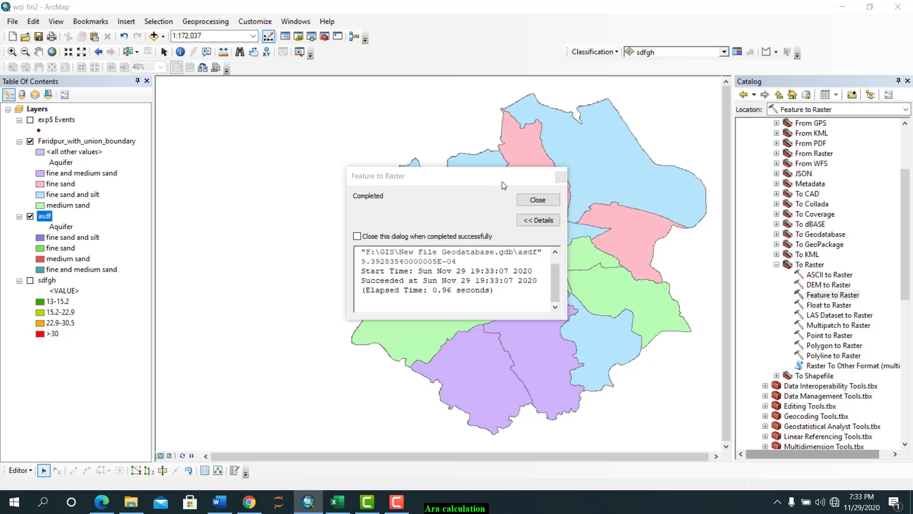
pyautogui.click(523, 201)
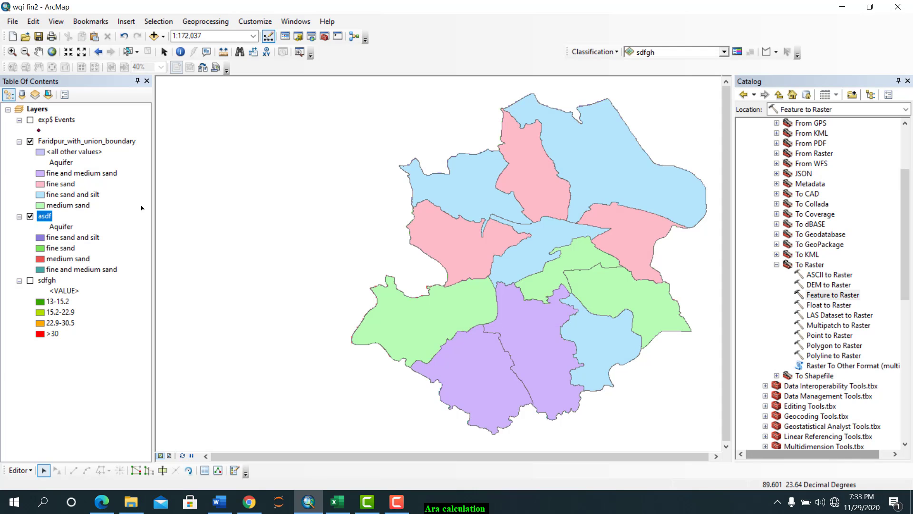
pyautogui.click(30, 142)
pyautogui.rightClick(81, 142)
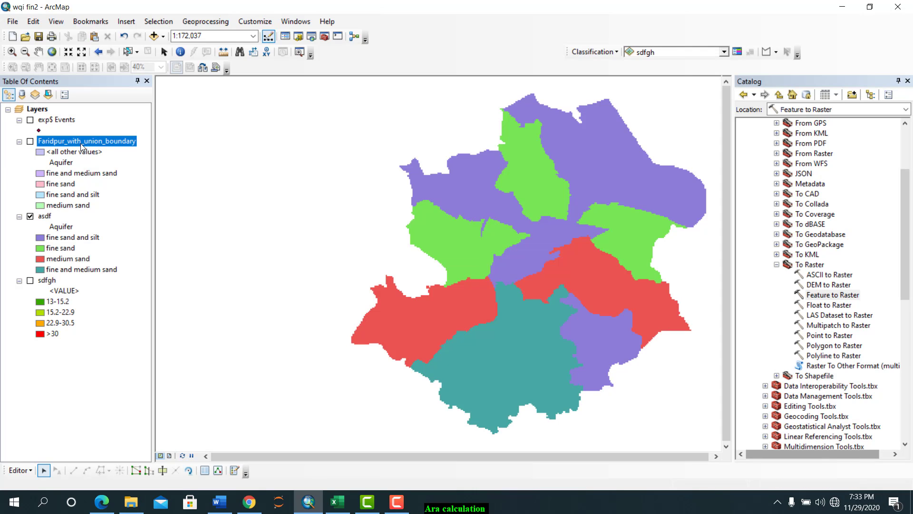
# Remove the Faridpur_with_union_boundary layer from the map without saving its edits, and hide the asdf layer
pyautogui.click(94, 163)
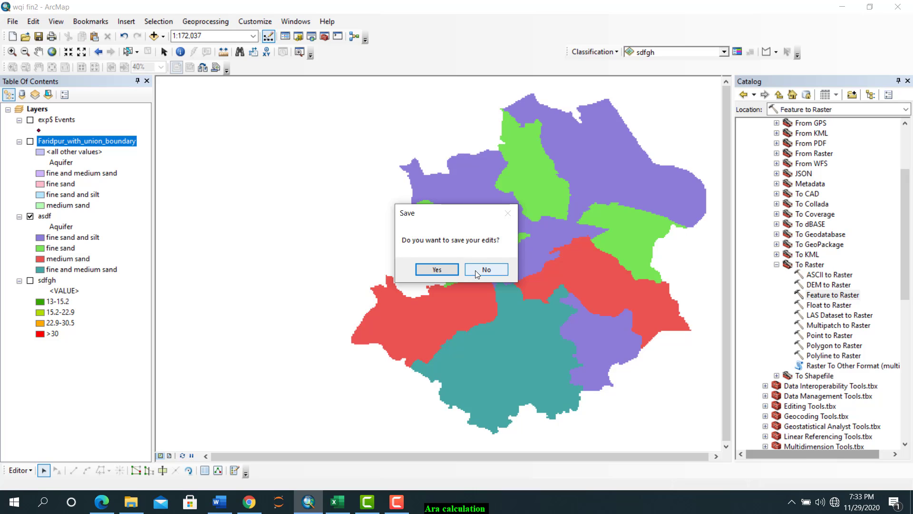
pyautogui.click(476, 270)
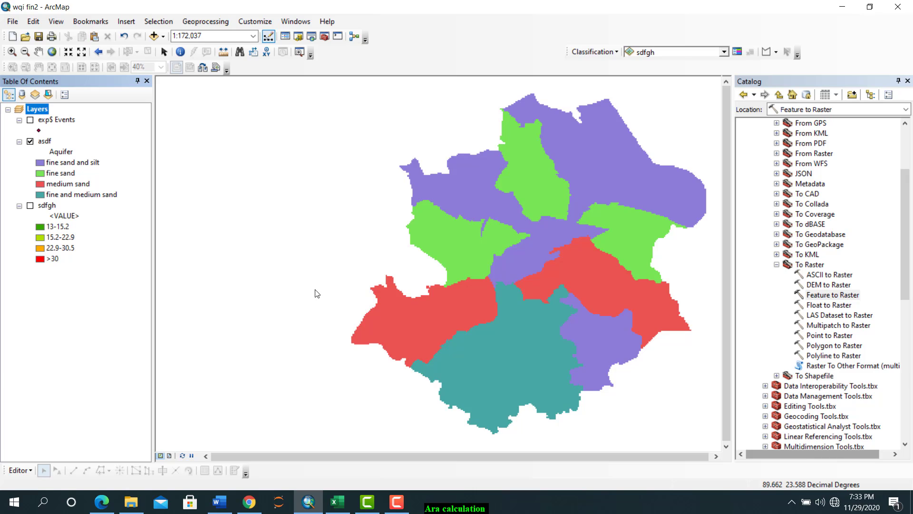
pyautogui.click(30, 141)
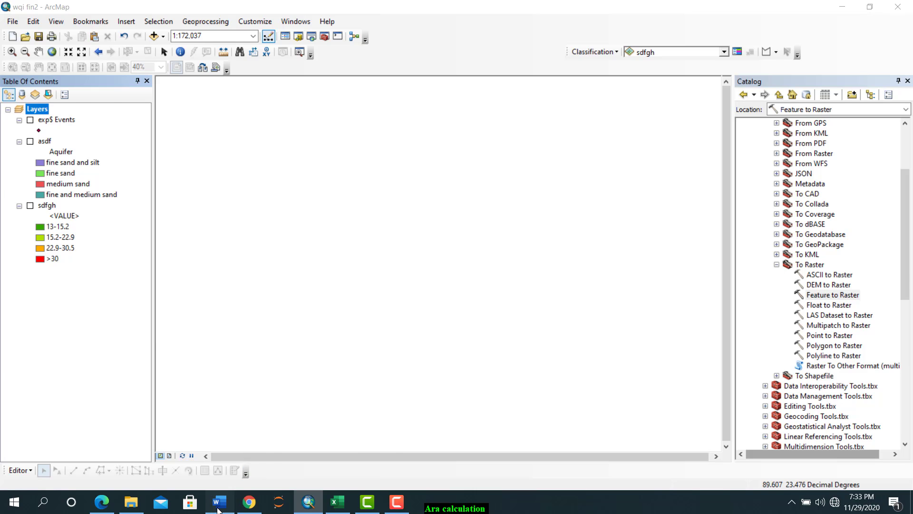
# Switch to the Word document and check the Topography (% Slope) rows of the parameter rating table
pyautogui.click(214, 510)
pyautogui.scroll(-2, 248, 389)
pyautogui.scroll(-3, 247, 389)
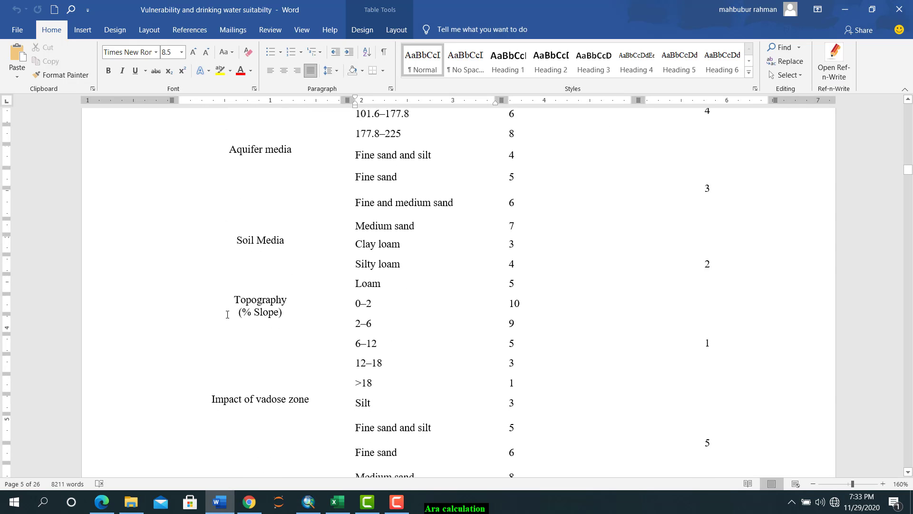
pyautogui.moveTo(237, 300); pyautogui.dragTo(287, 314)
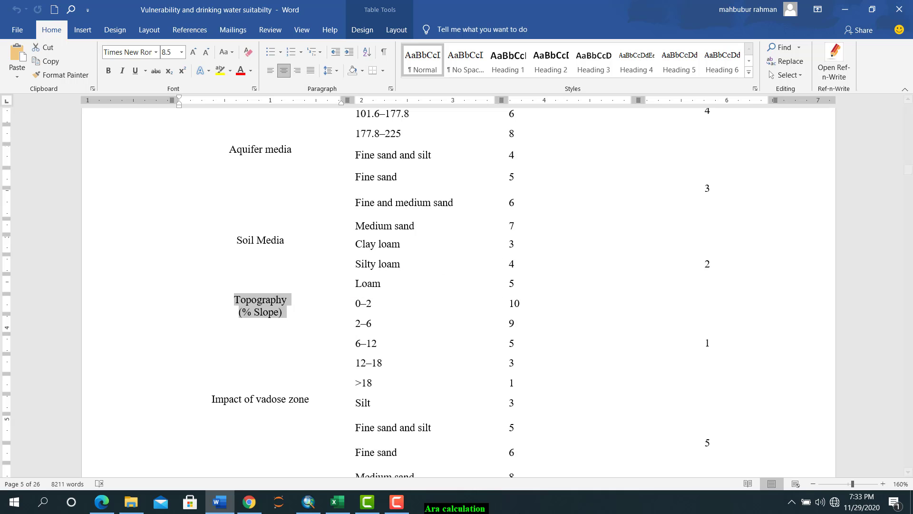
# Turn on the computer's Wi-Fi and close the network flyout
pyautogui.click(834, 502)
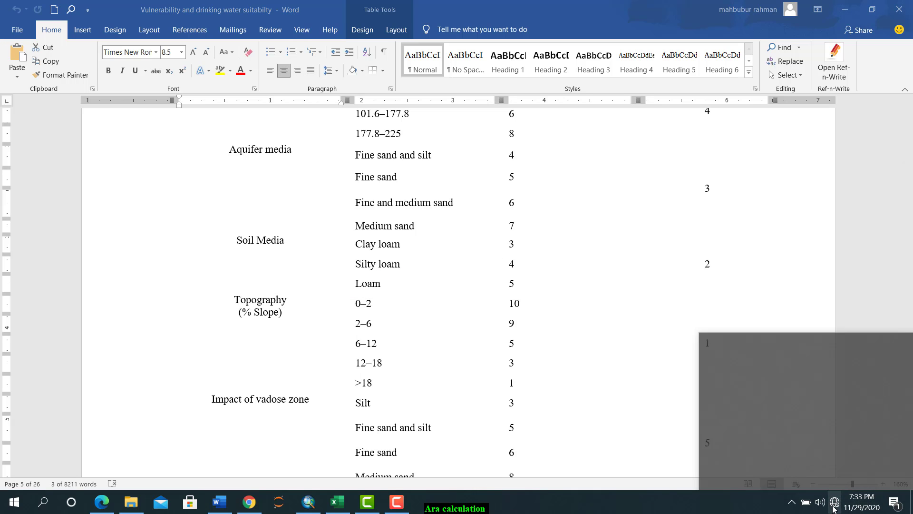
pyautogui.click(729, 472)
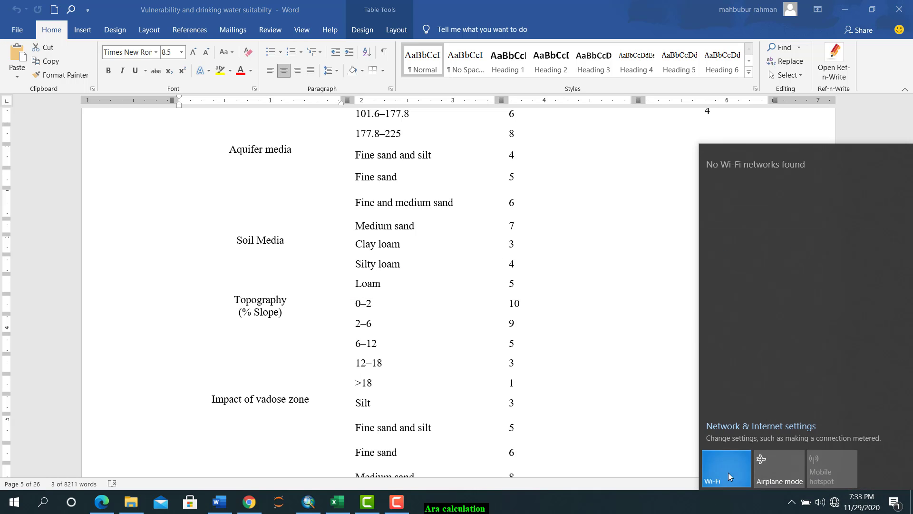
pyautogui.click(162, 318)
# Switch to the EarthExplorer page in Chrome and open its search criteria
pyautogui.click(309, 502)
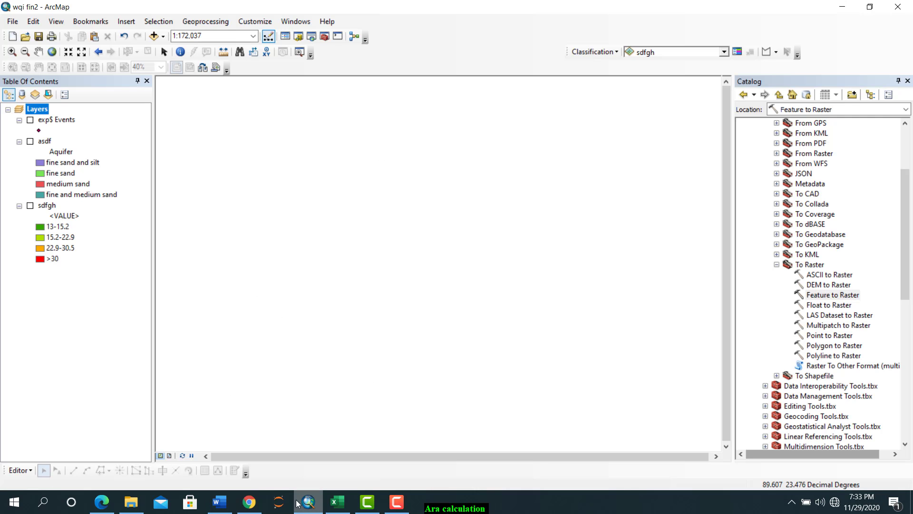
pyautogui.click(243, 504)
pyautogui.click(229, 5)
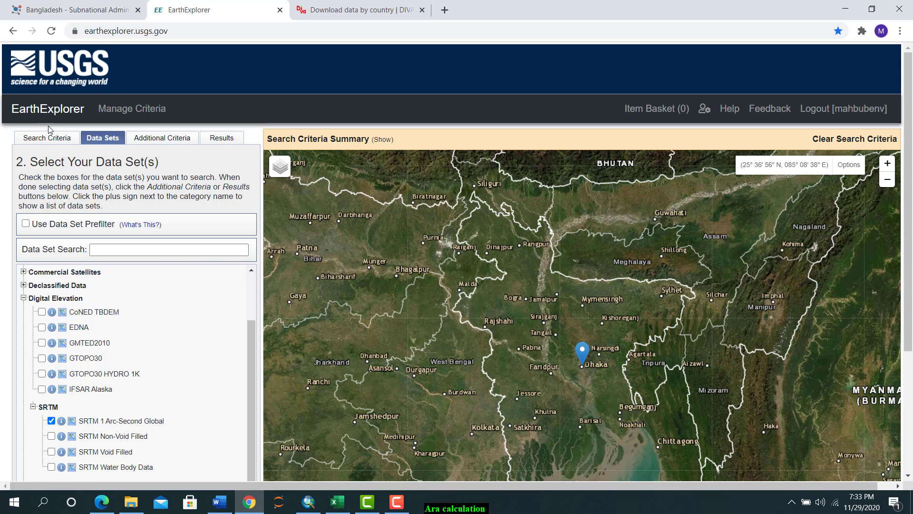
pyautogui.click(44, 140)
pyautogui.scroll(-1, 135, 254)
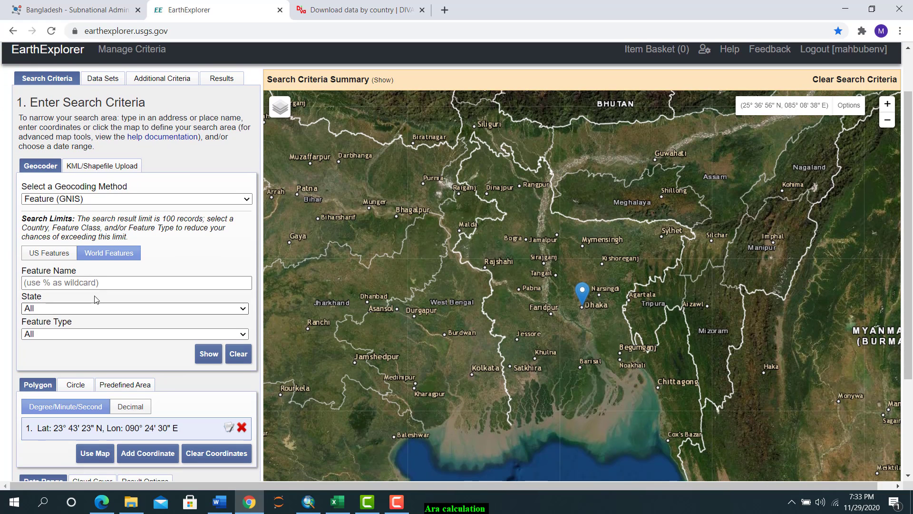
# Search the world features in EarthExplorer's geocoder for the feature name dhaka
pyautogui.click(79, 283)
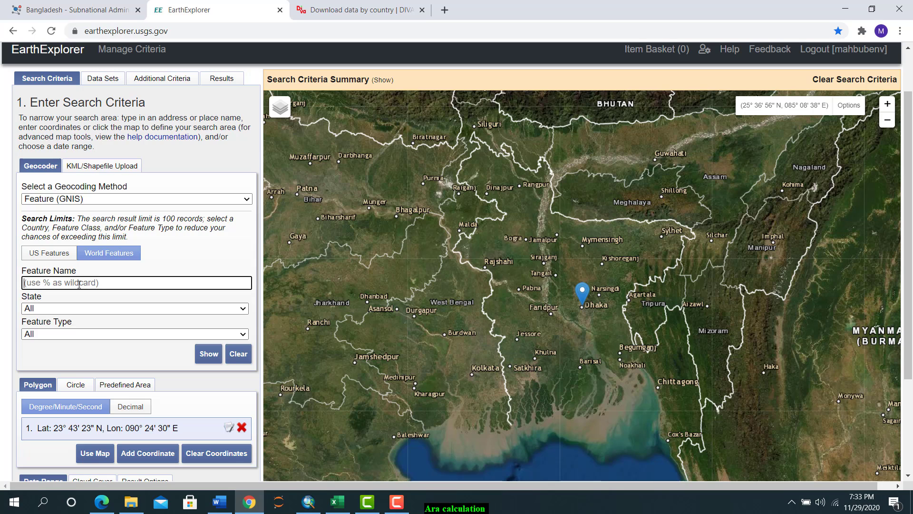
pyautogui.click(56, 253)
pyautogui.click(110, 256)
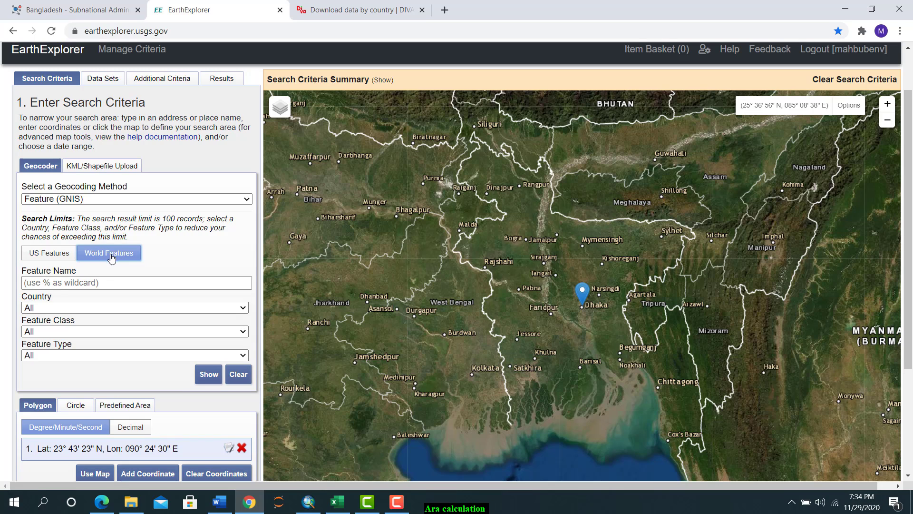
pyautogui.click(78, 285)
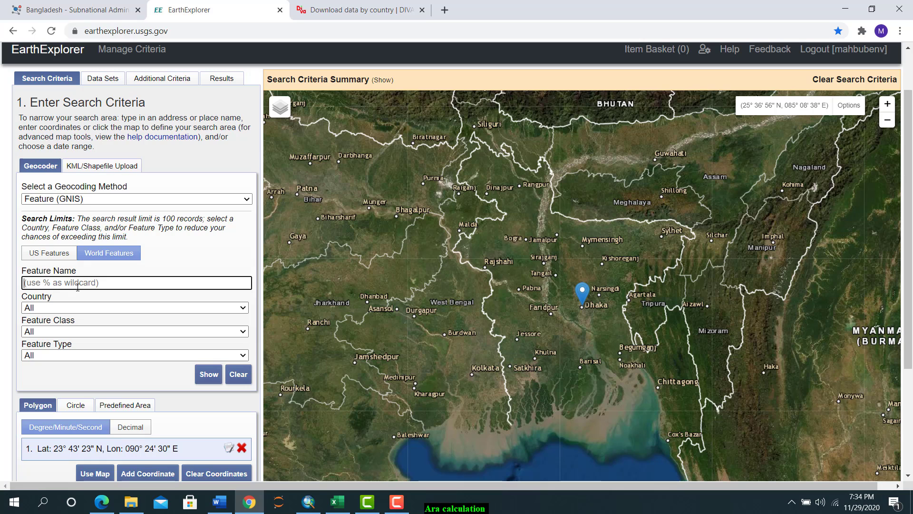
pyautogui.write('dhaka')
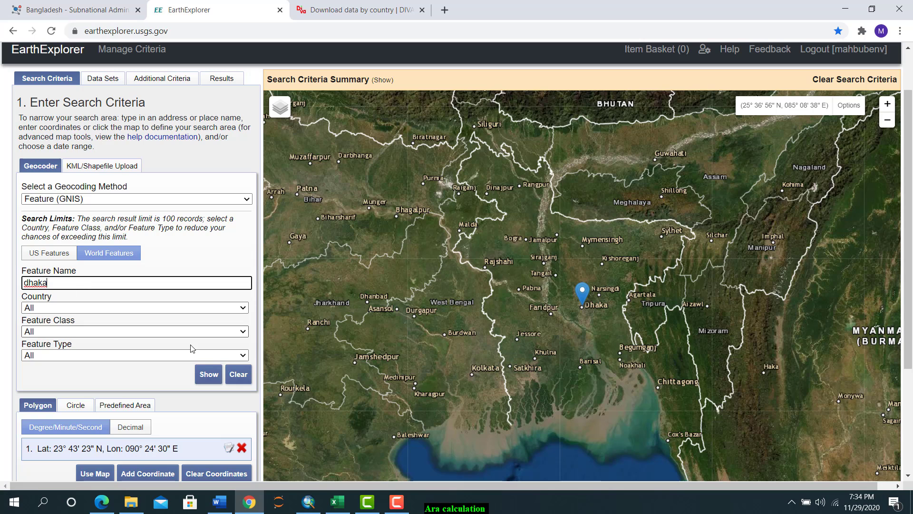
pyautogui.click(208, 375)
# Choose the Dhaka entry for Bangladesh's capital from the geocoder results as the area of interest
pyautogui.scroll(-4, 82, 367)
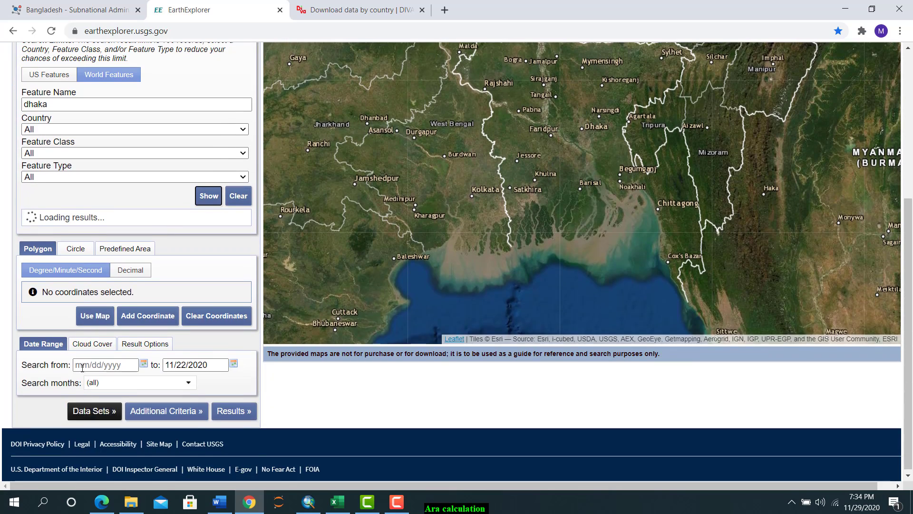
pyautogui.scroll(3, 90, 290)
pyautogui.scroll(-3, 64, 278)
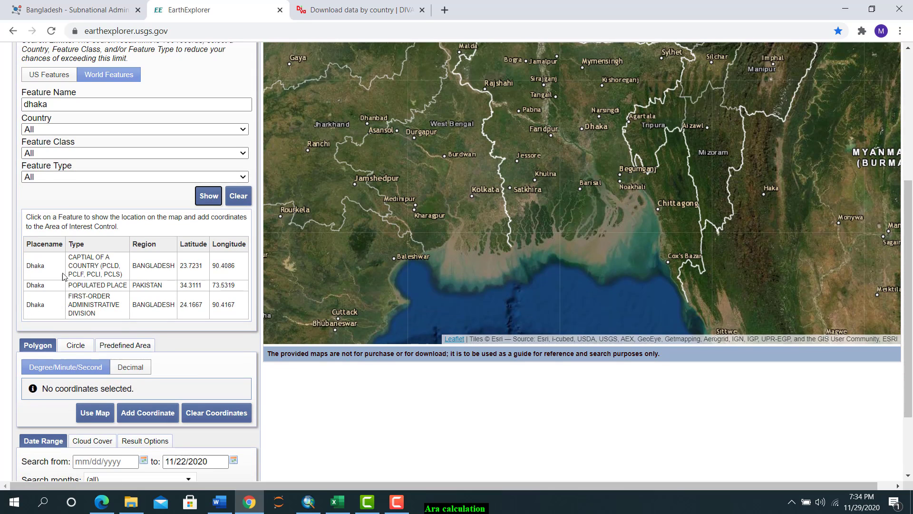
pyautogui.scroll(1, 42, 213)
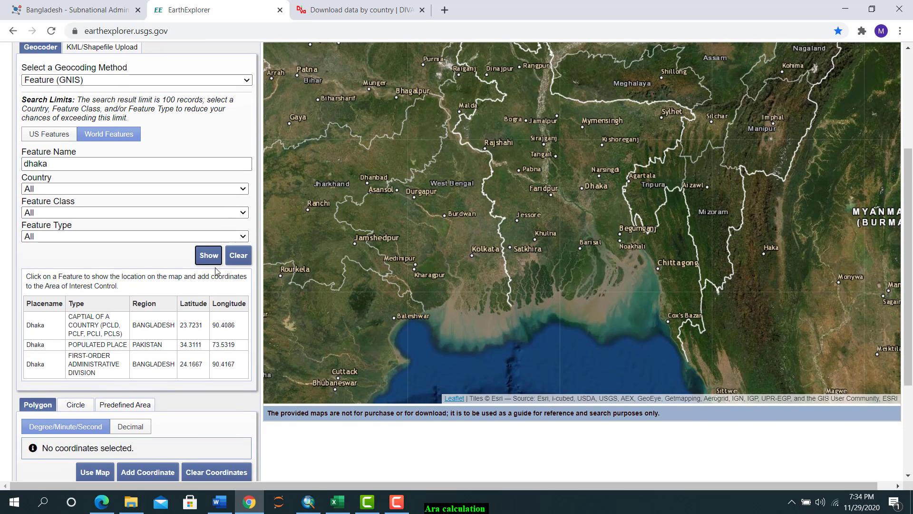
pyautogui.click(34, 331)
pyautogui.scroll(-1, 132, 365)
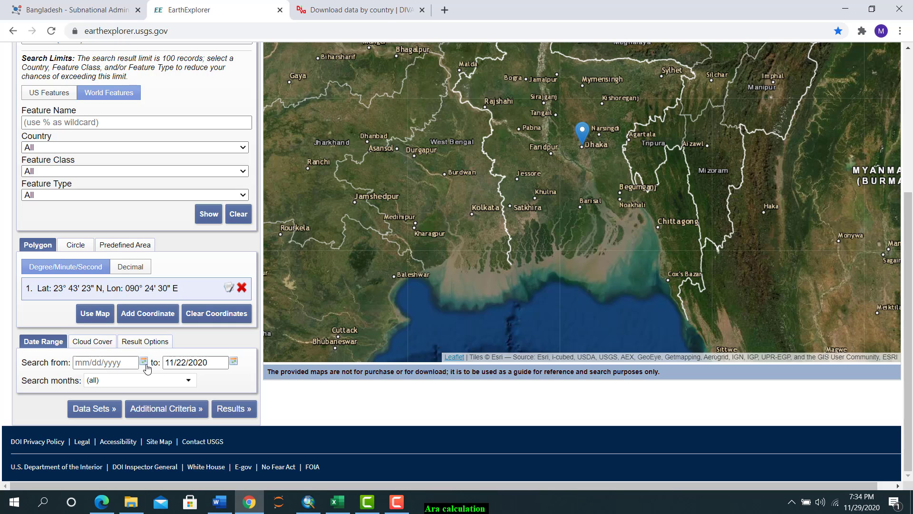
# Go to the data set selection and expand the SRTM group under Digital Elevation
pyautogui.click(96, 410)
pyautogui.scroll(1, 50, 233)
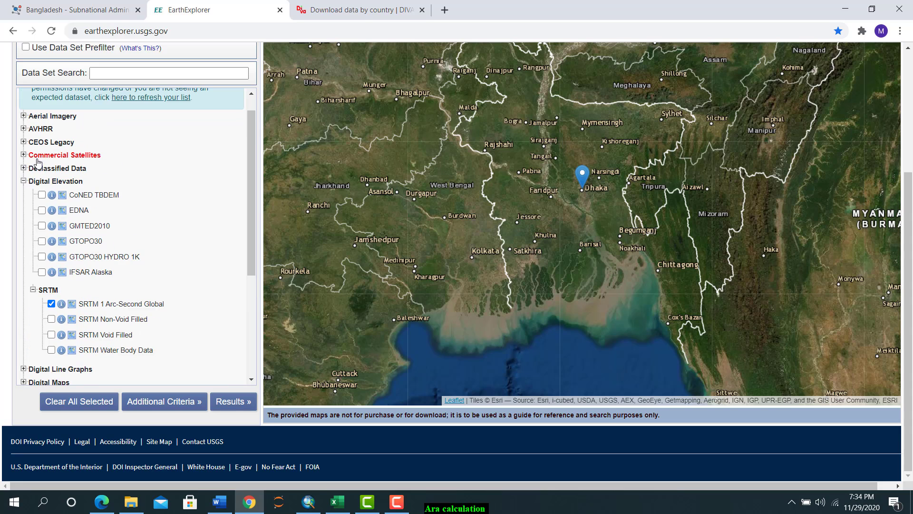
pyautogui.click(23, 181)
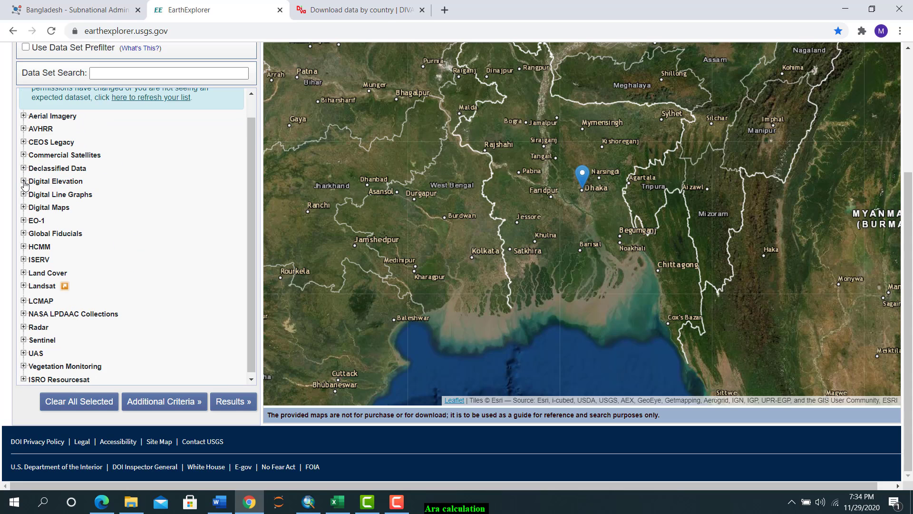
pyautogui.click(23, 182)
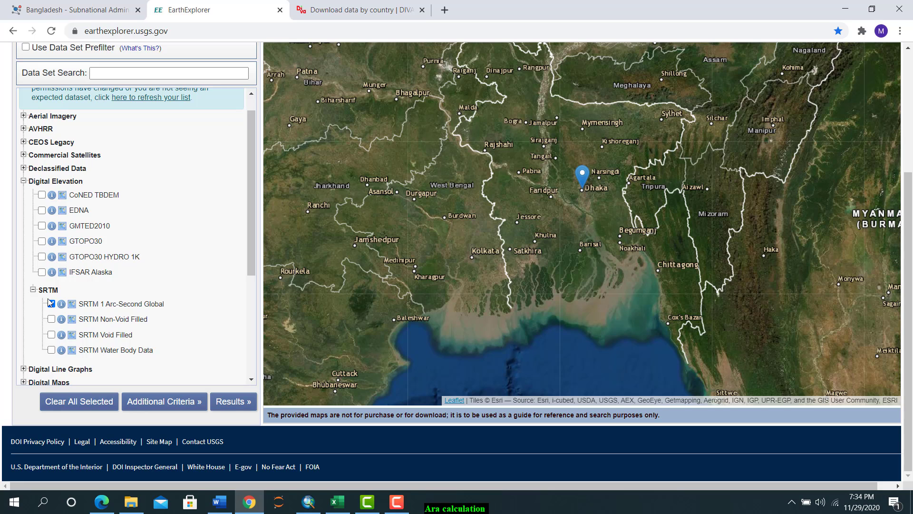
pyautogui.click(32, 290)
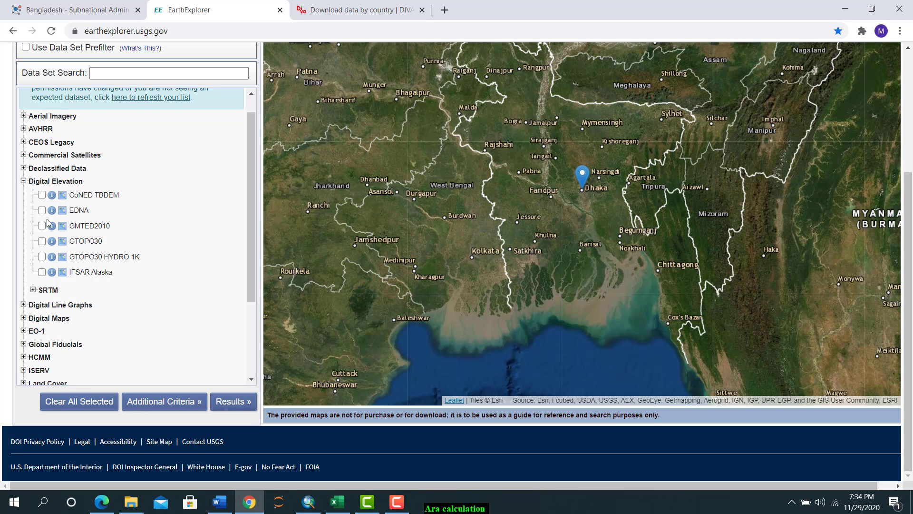
pyautogui.click(23, 182)
pyautogui.click(24, 182)
pyautogui.click(33, 290)
pyautogui.scroll(-1, 51, 304)
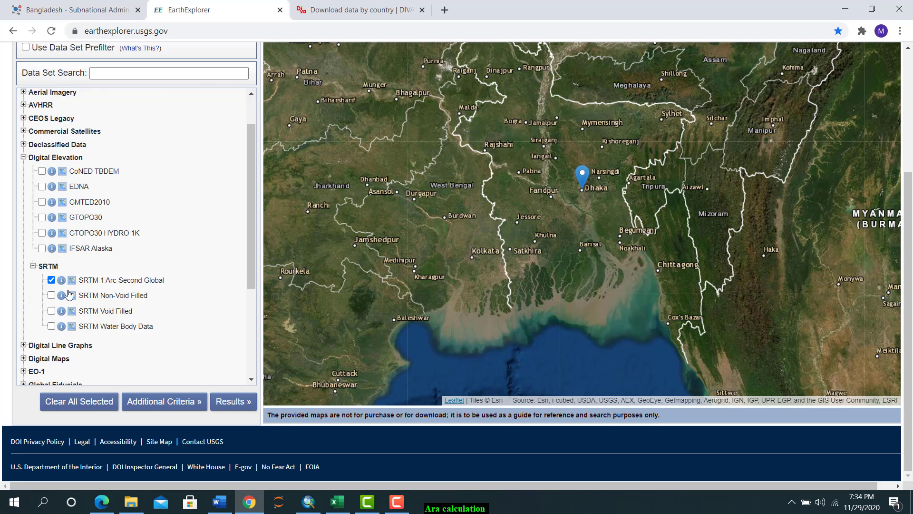
# Select the SRTM 1 Arc-Second Global data set and list its search results for the chosen location
pyautogui.click(52, 245)
pyautogui.click(52, 245)
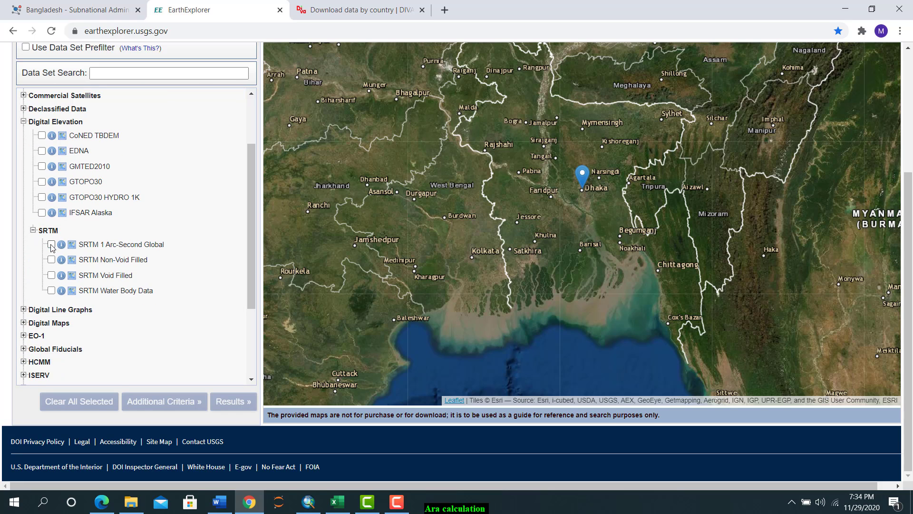
pyautogui.click(52, 245)
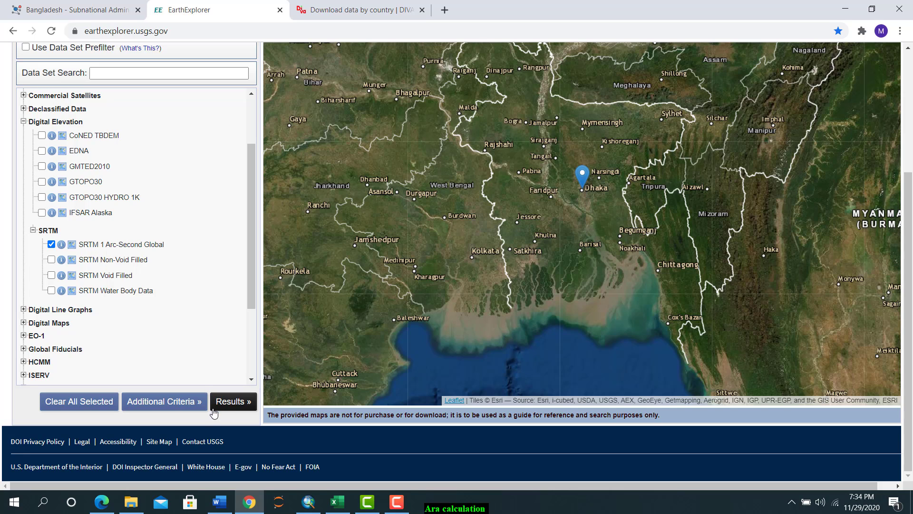
pyautogui.click(222, 403)
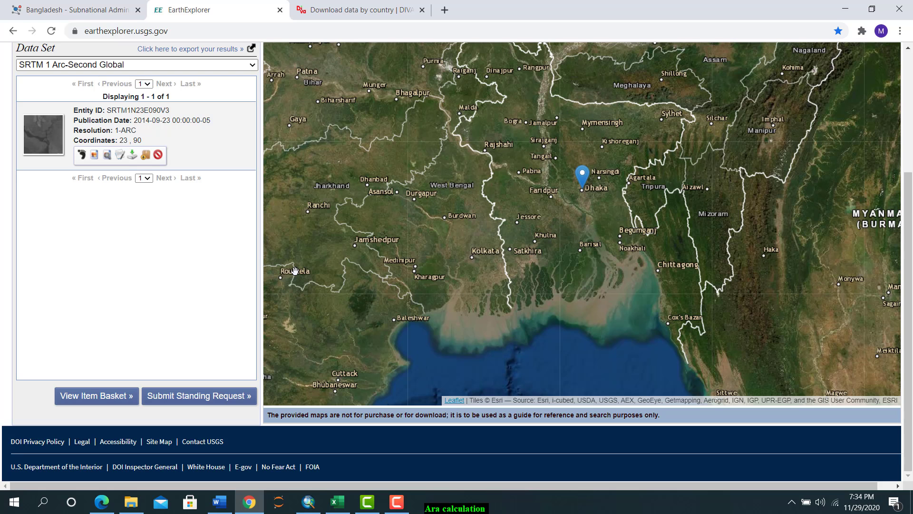
pyautogui.click(95, 154)
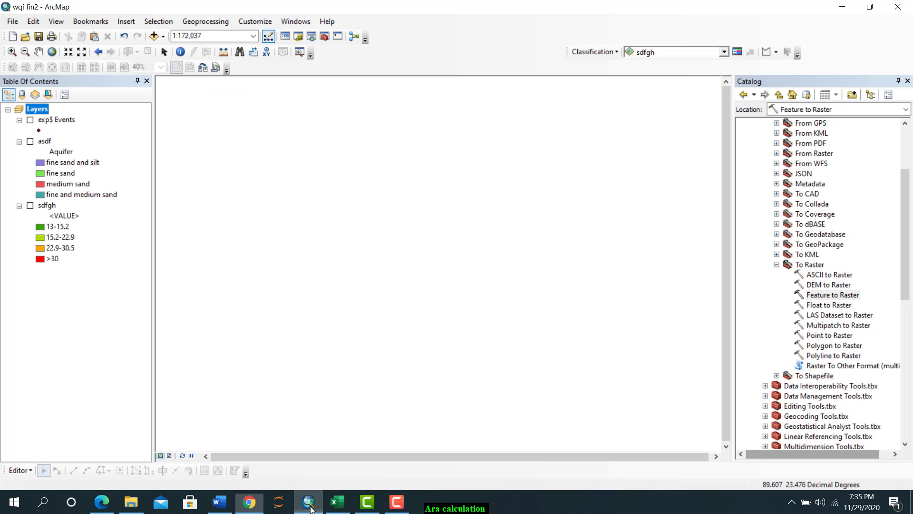
# Switch to ArcMap, add n23_e089_1arc_v3.tif from the faridpur folder in F:\GIS\sattellite\DEM, and show its full extent
pyautogui.click(308, 502)
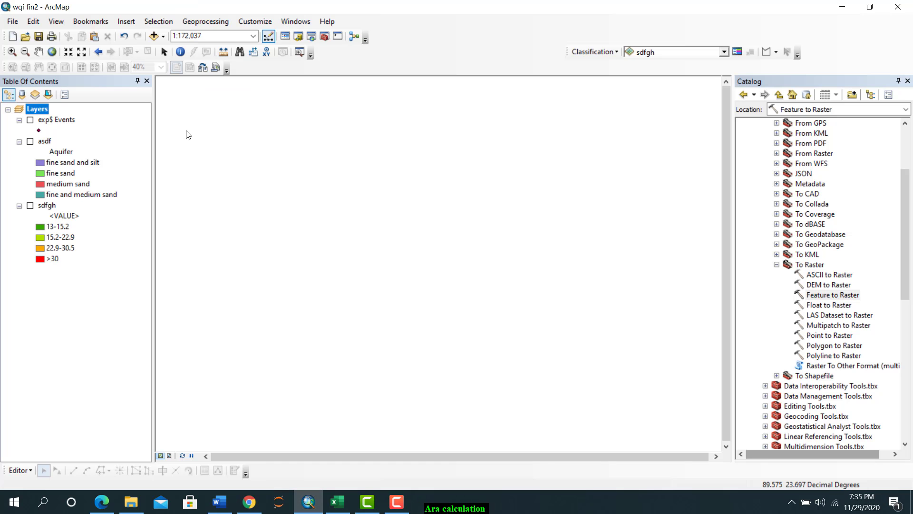
pyautogui.click(153, 36)
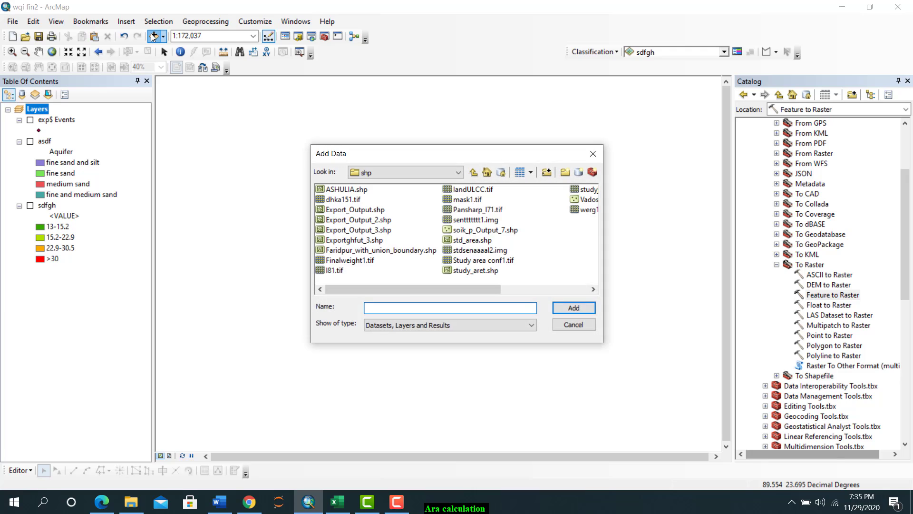
pyautogui.click(473, 174)
pyautogui.click(473, 174)
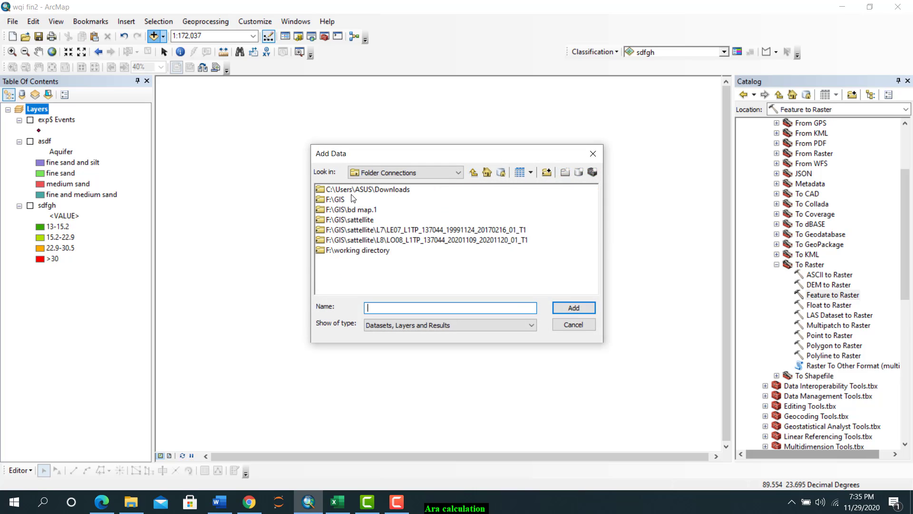
pyautogui.doubleClick(339, 200)
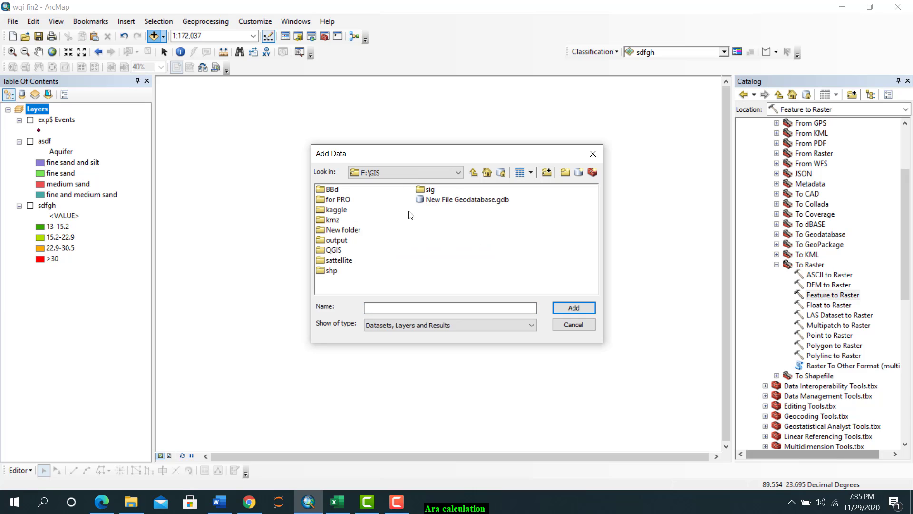
pyautogui.click(332, 261)
pyautogui.doubleClick(333, 261)
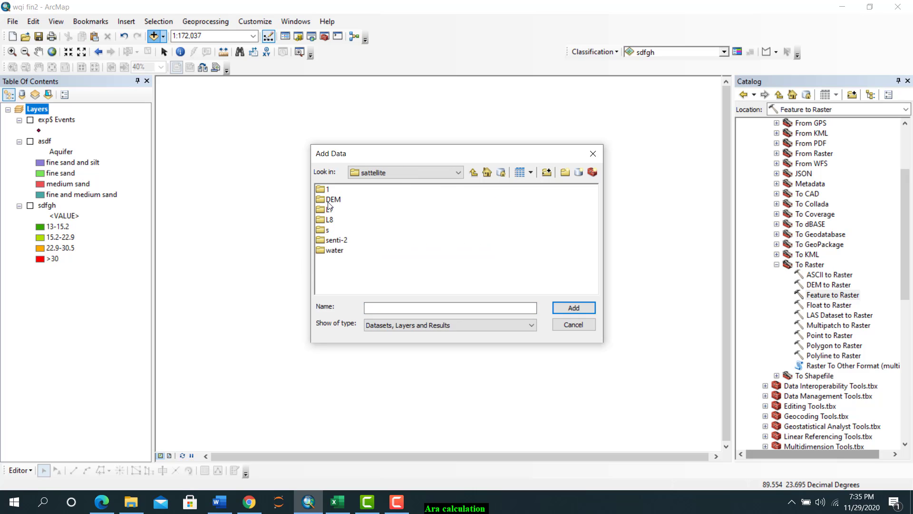
pyautogui.doubleClick(335, 200)
pyautogui.doubleClick(335, 200)
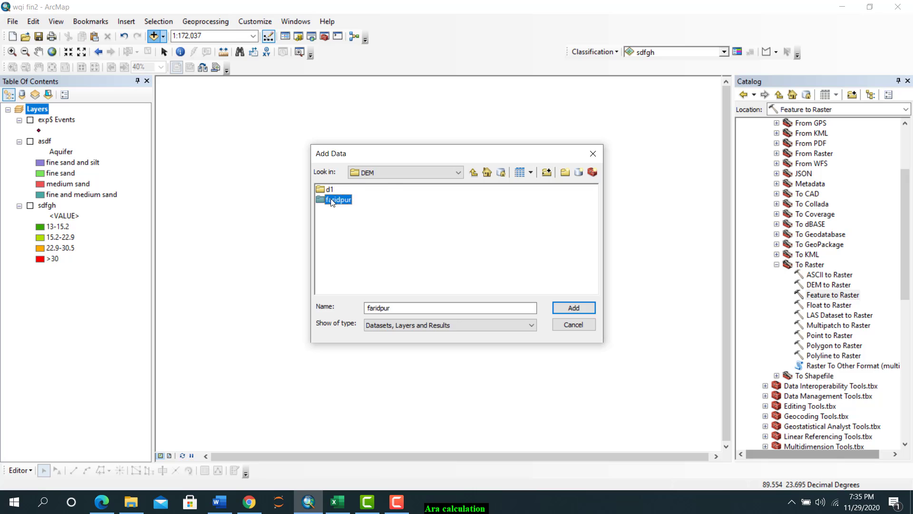
pyautogui.doubleClick(341, 190)
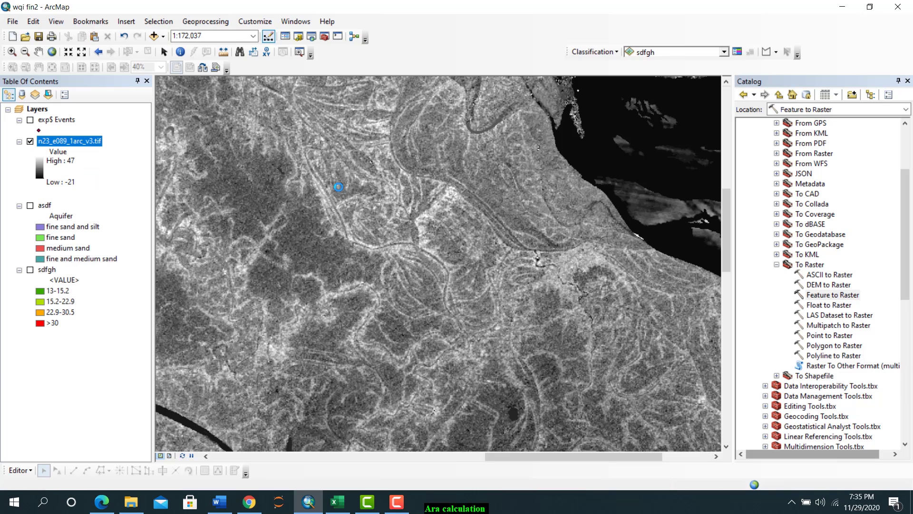
pyautogui.click(52, 52)
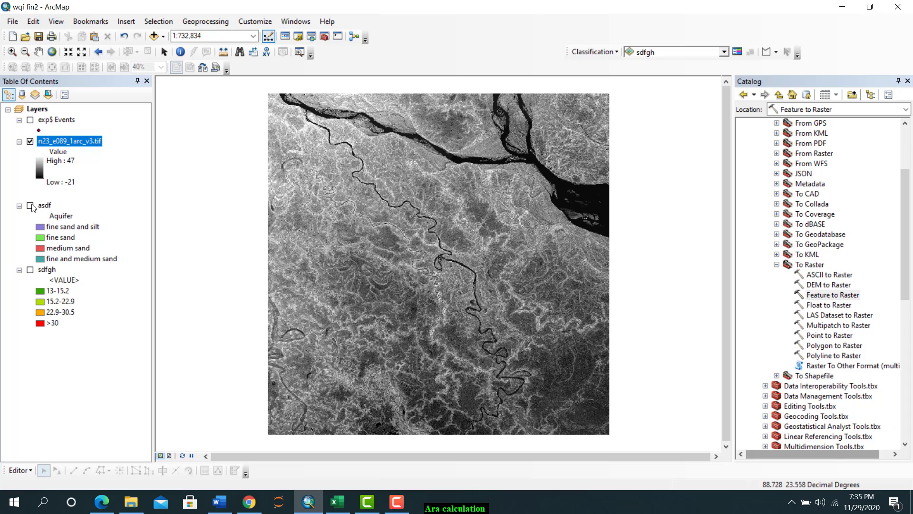
# Add the Faridpur_with_union_boundary.shp shapefile from the shp folder in F:\GIS to the map
pyautogui.click(153, 36)
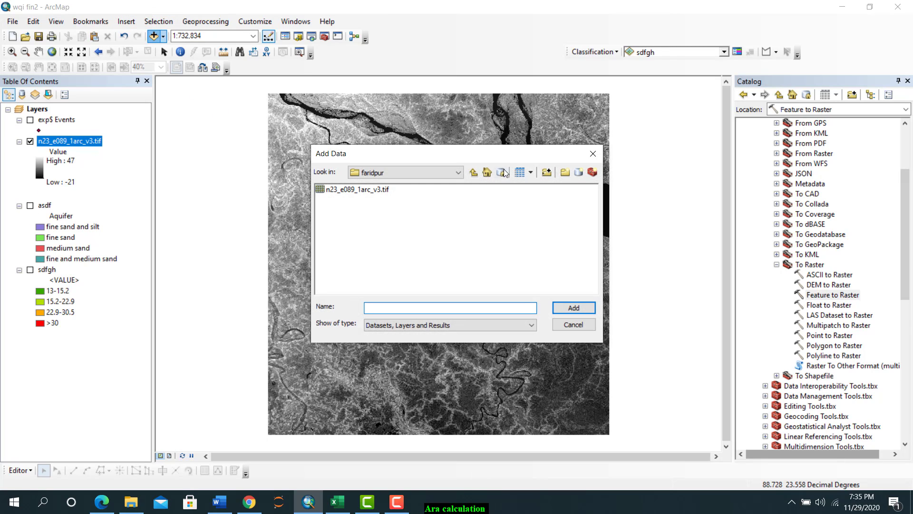
pyautogui.click(473, 172)
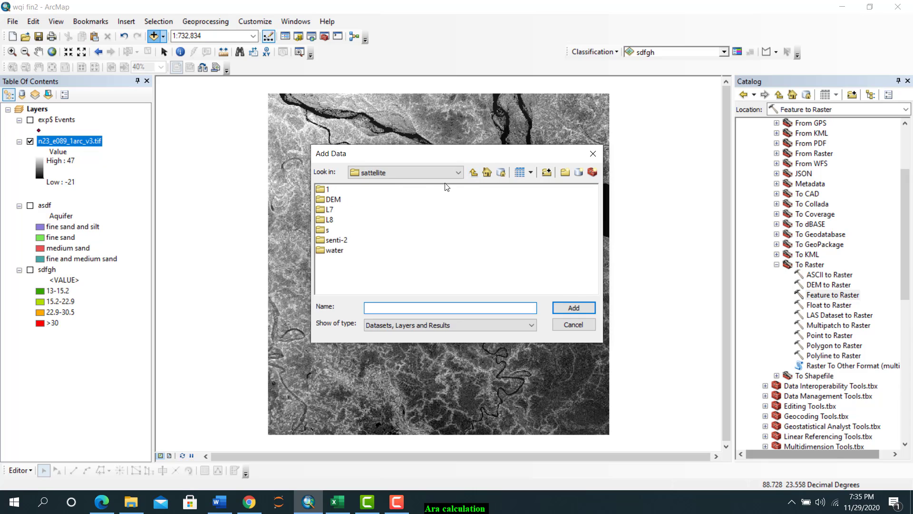
pyautogui.click(473, 172)
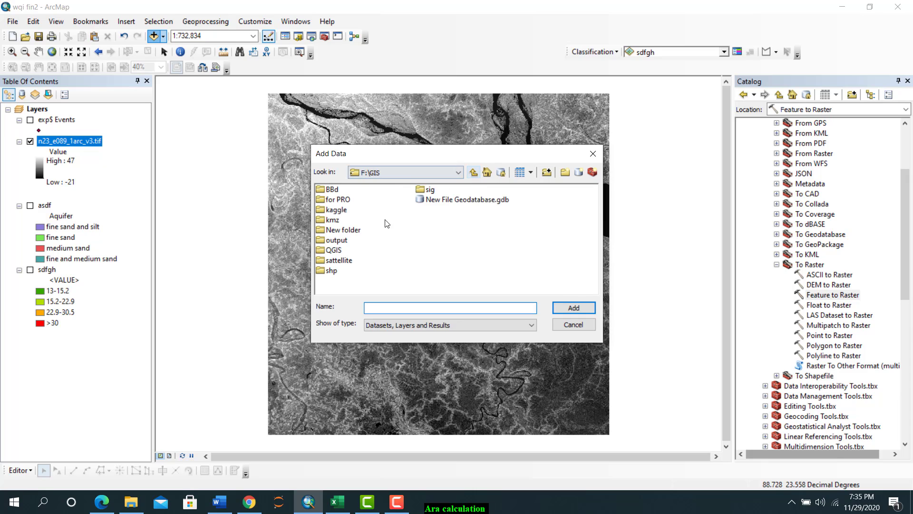
pyautogui.doubleClick(333, 269)
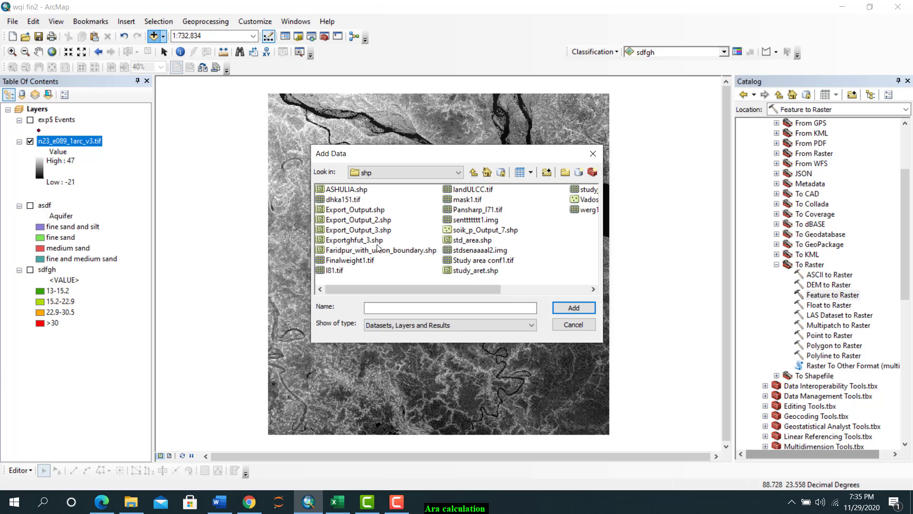
pyautogui.doubleClick(367, 251)
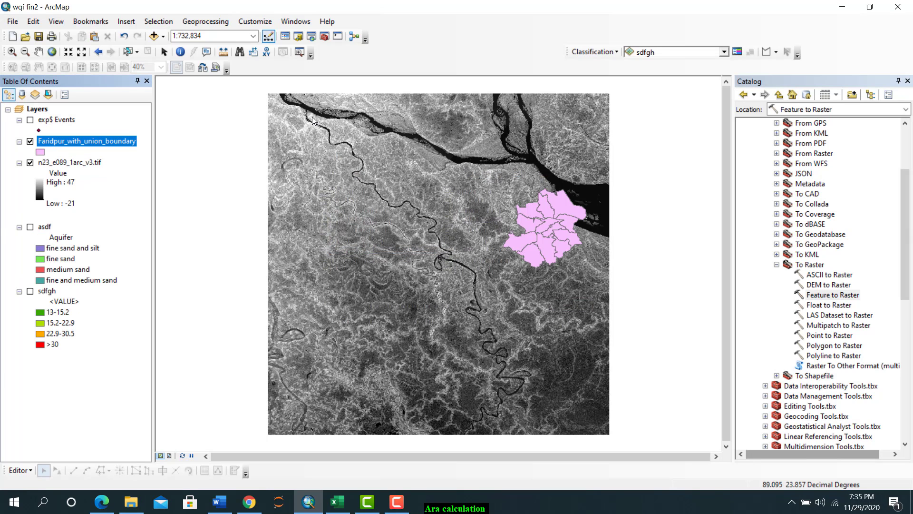
# Search the tools for "extract by mask" and open the Spatial Analyst Extract by Mask tool
pyautogui.click(894, 85)
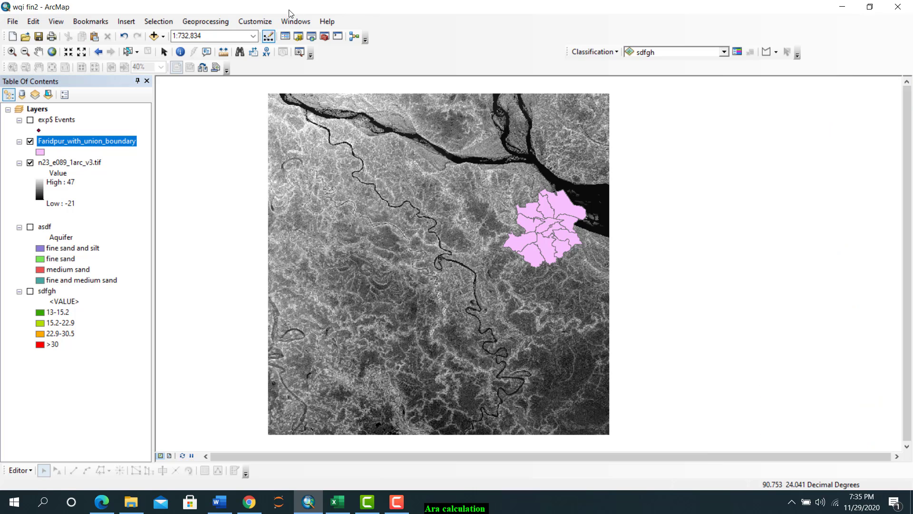
pyautogui.click(291, 22)
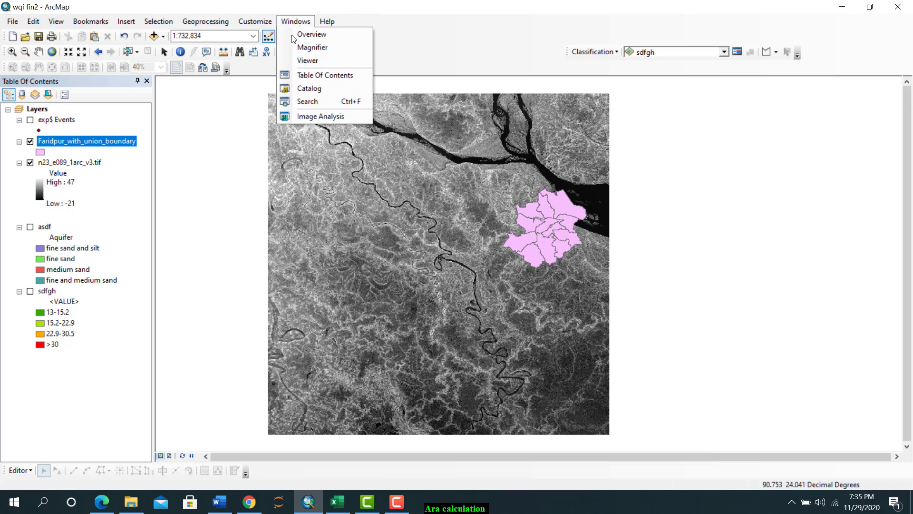
pyautogui.click(308, 101)
pyautogui.write('IDW')
pyautogui.press('Return')
pyautogui.doubleClick(741, 128)
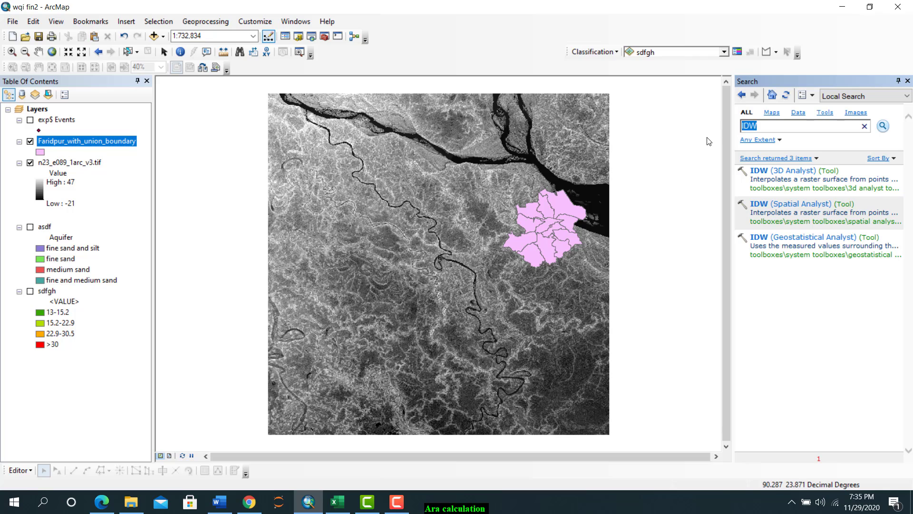
pyautogui.write('extract by mask')
pyautogui.press('Return')
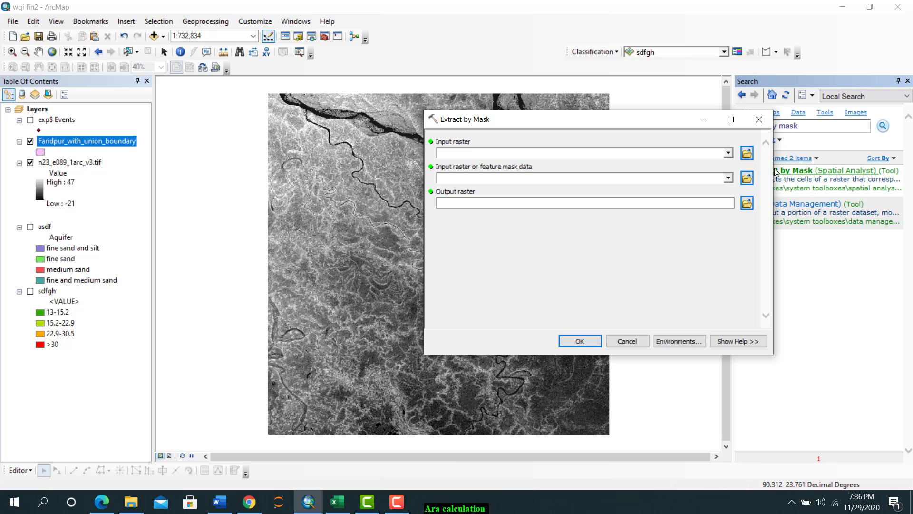
# Extract n23_e089_1arc_v3.tif by the Faridpur_with_union_boundary mask, saving the output raster as mms in New File Geodatabase.gdb
pyautogui.click(728, 153)
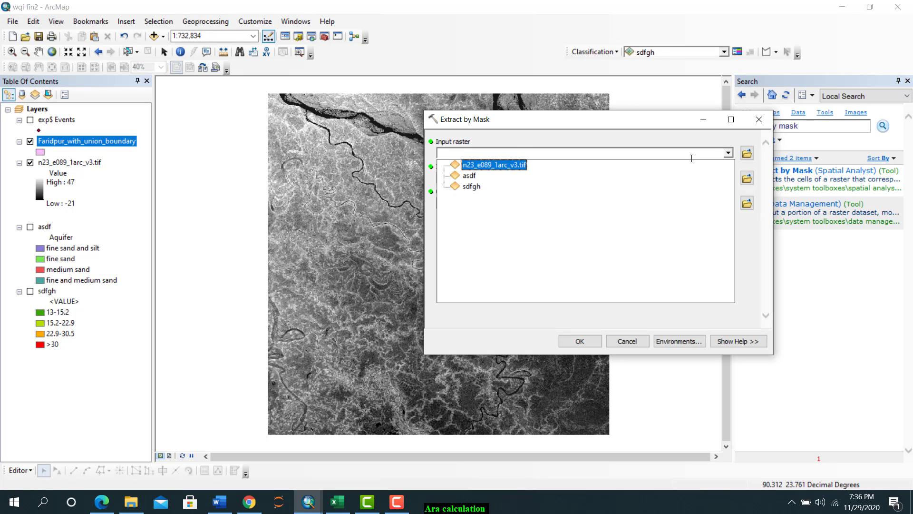
pyautogui.click(480, 165)
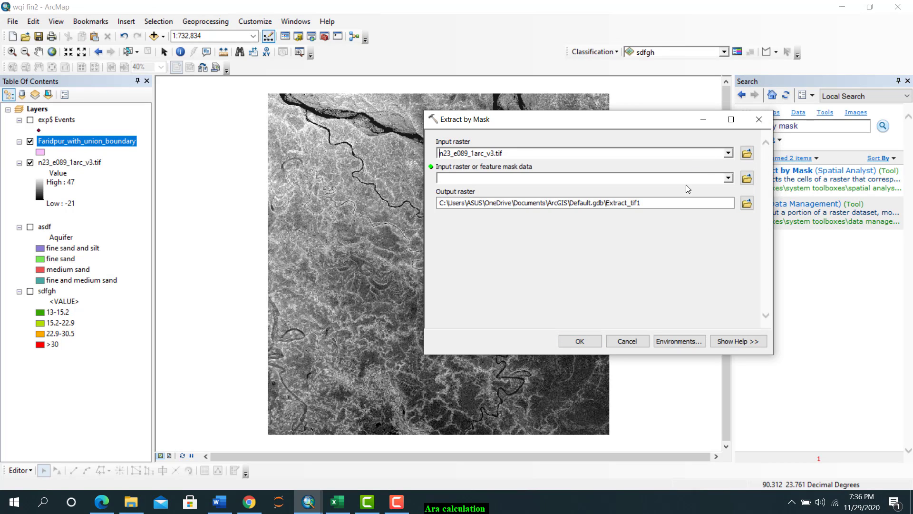
pyautogui.click(728, 178)
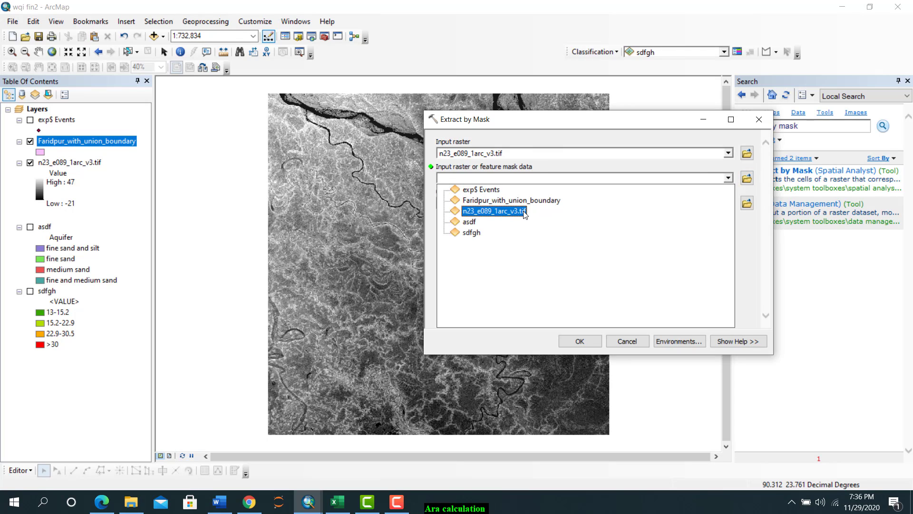
pyautogui.click(512, 201)
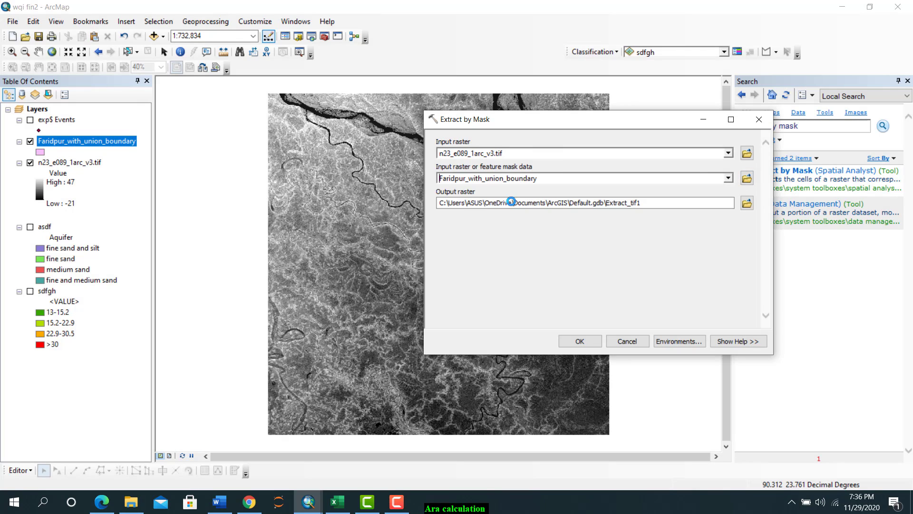
pyautogui.click(748, 204)
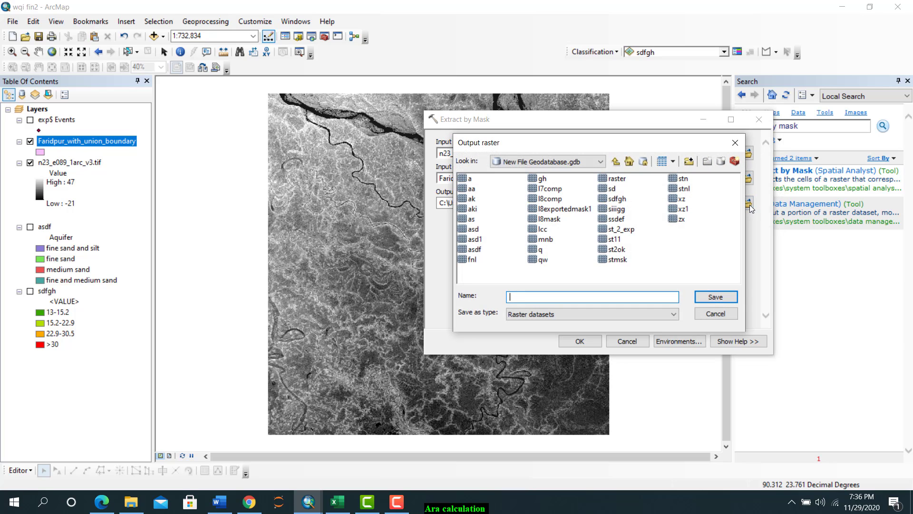
pyautogui.write('mms')
pyautogui.click(716, 297)
pyautogui.click(576, 342)
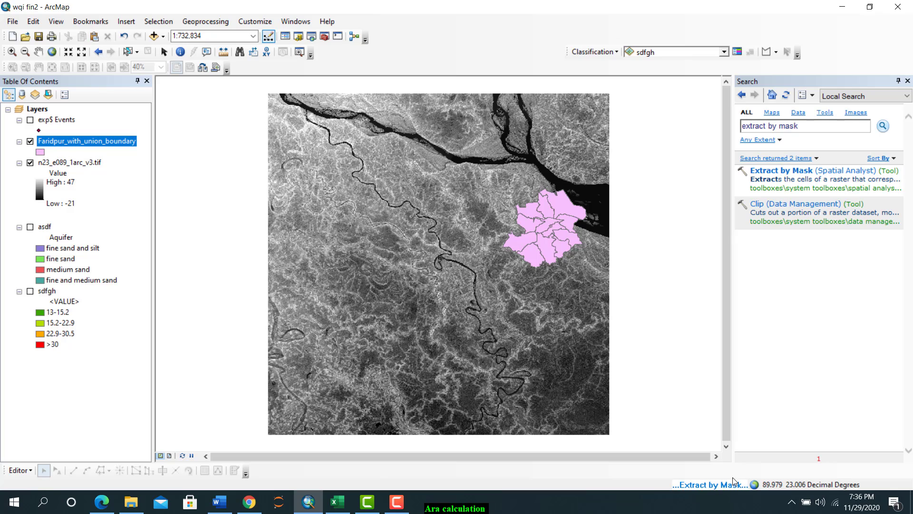
# Hide the Faridpur_with_union_boundary and n23_e089_1arc_v3.tif layers, leaving only the extracted mms raster displayed
pyautogui.click(30, 163)
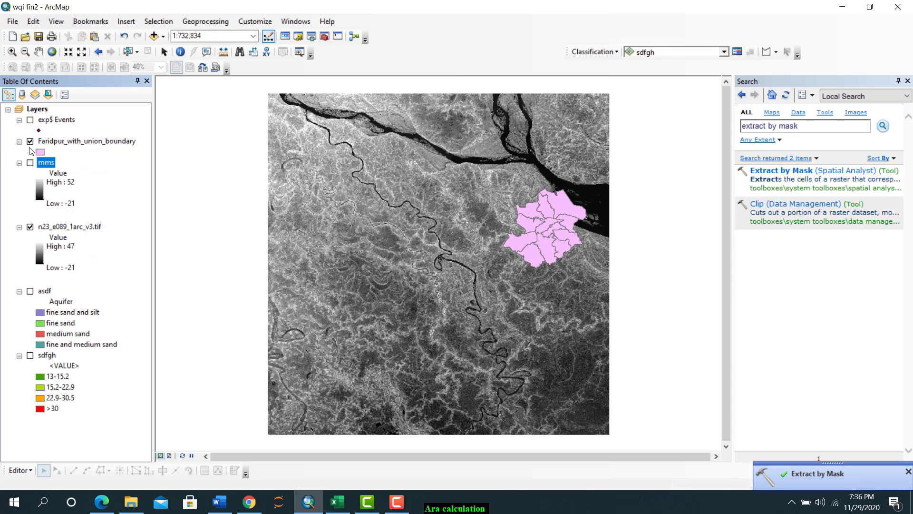
pyautogui.click(30, 142)
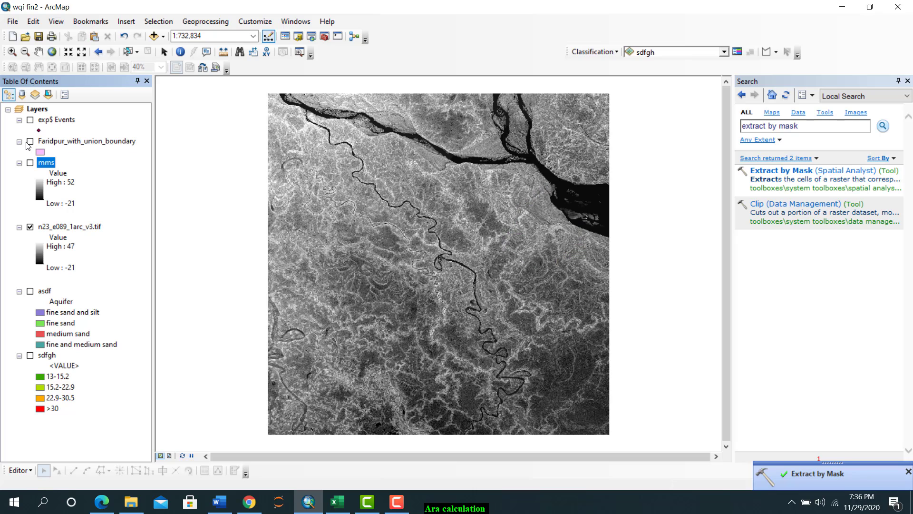
pyautogui.click(30, 227)
pyautogui.click(30, 163)
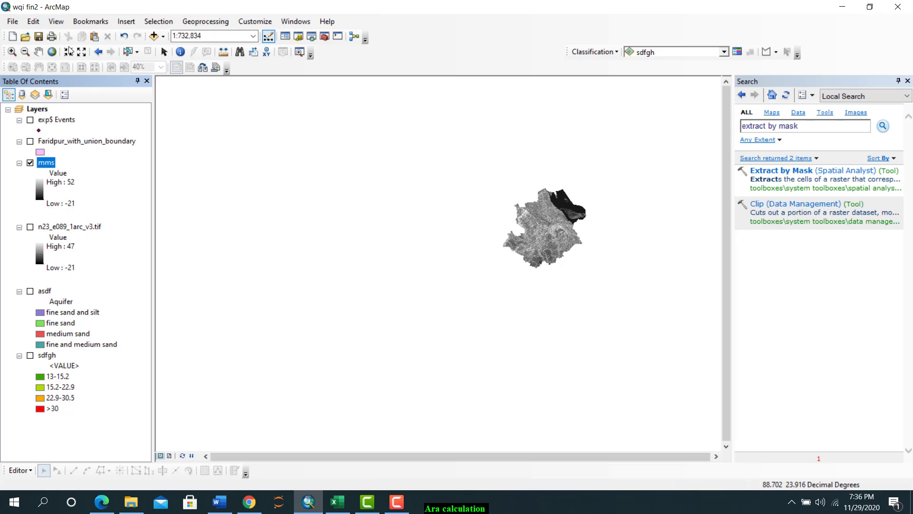
# Inspect the attribute table of the mms raster, close it, and zoom the map to the mms layer
pyautogui.rightClick(46, 163)
pyautogui.click(81, 199)
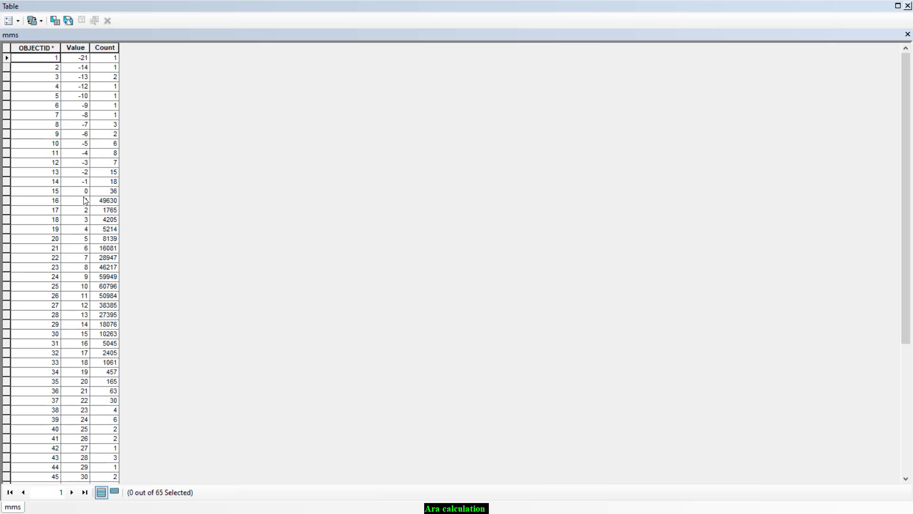
pyautogui.click(909, 5)
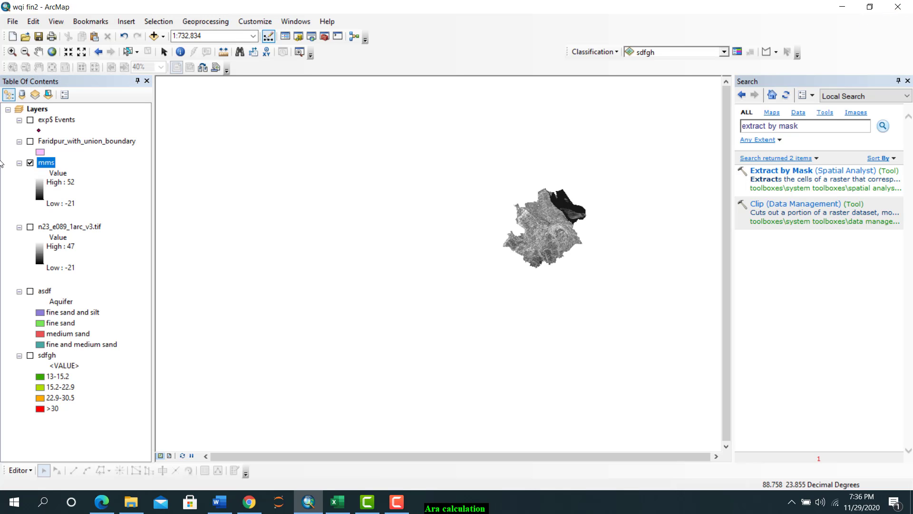
pyautogui.rightClick(52, 165)
pyautogui.click(79, 225)
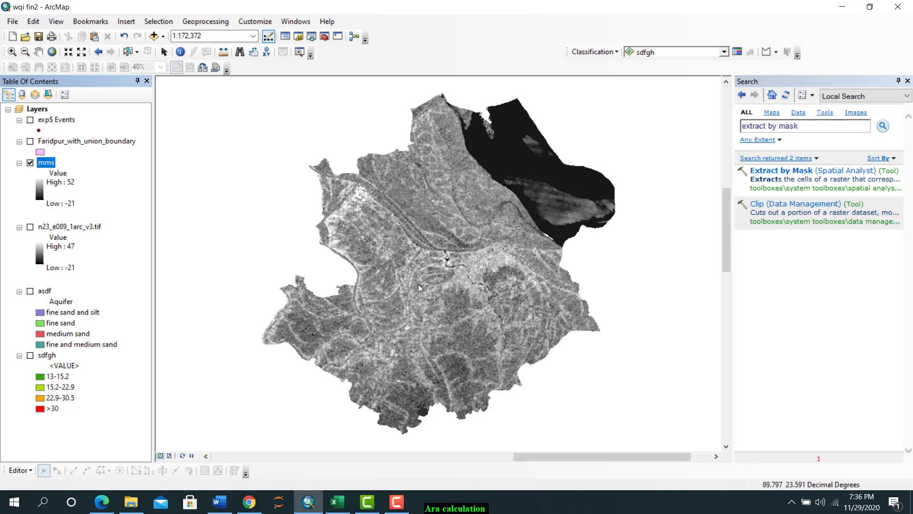
# Remove the n23_e089_1arc_v3.tif, Faridpur_with_union_boundary and exp$ Events layers from the map
pyautogui.rightClick(52, 230)
pyautogui.click(76, 246)
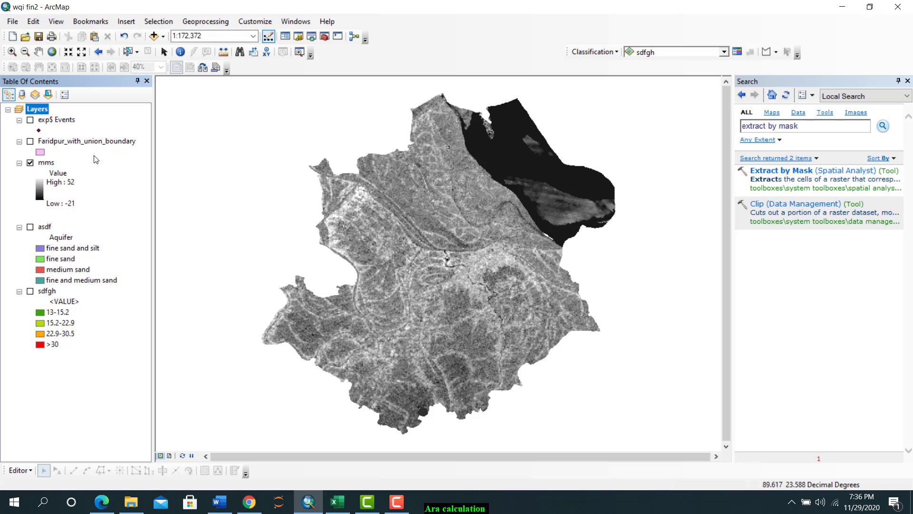
pyautogui.rightClick(78, 143)
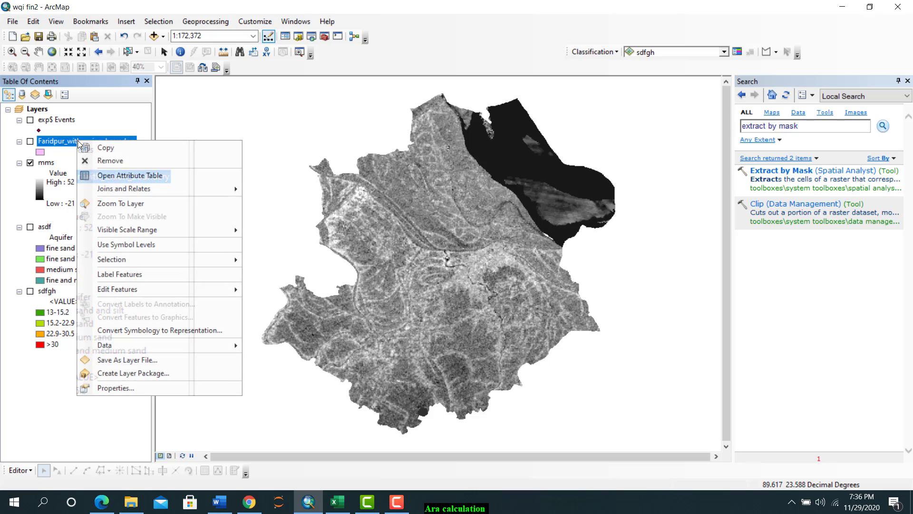
pyautogui.click(96, 160)
pyautogui.rightClick(50, 121)
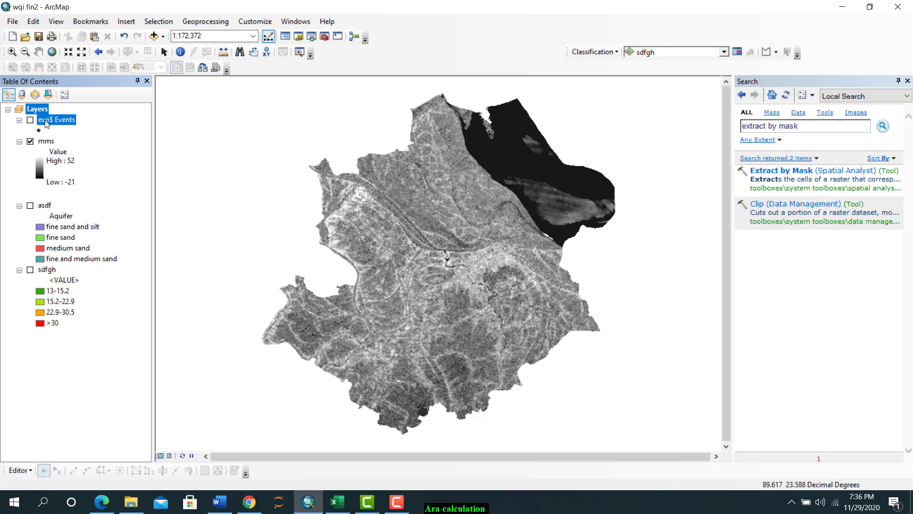
pyautogui.click(65, 138)
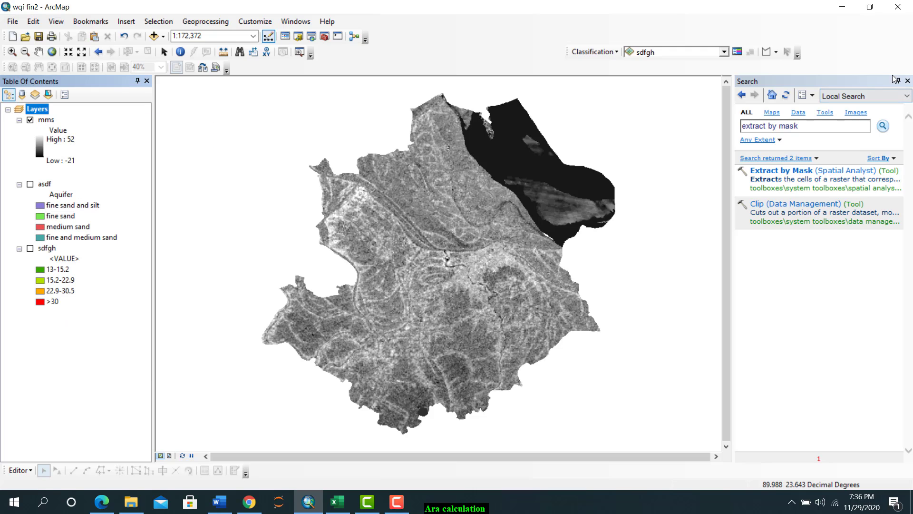
# Search the tools for "slope" and open the Spatial Analyst Slope tool
pyautogui.click(746, 127)
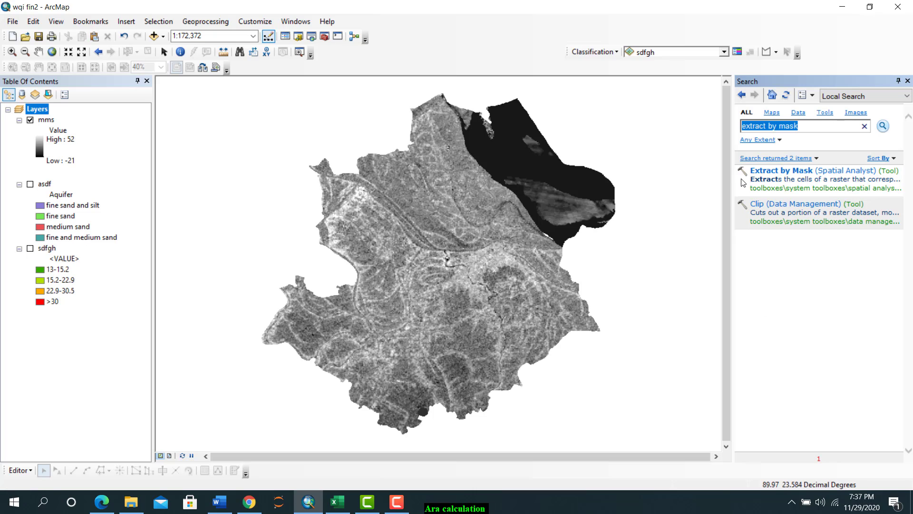
pyautogui.write('slo')
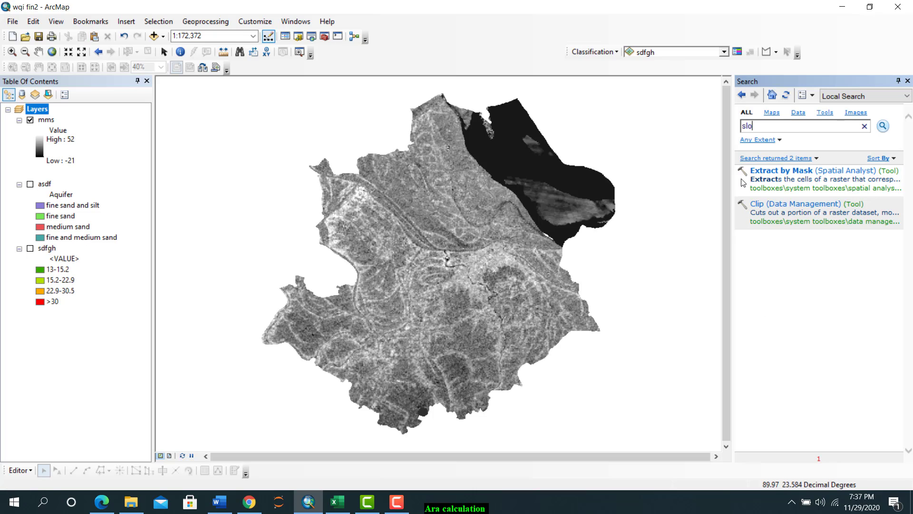
pyautogui.write('pe')
pyautogui.press('Return')
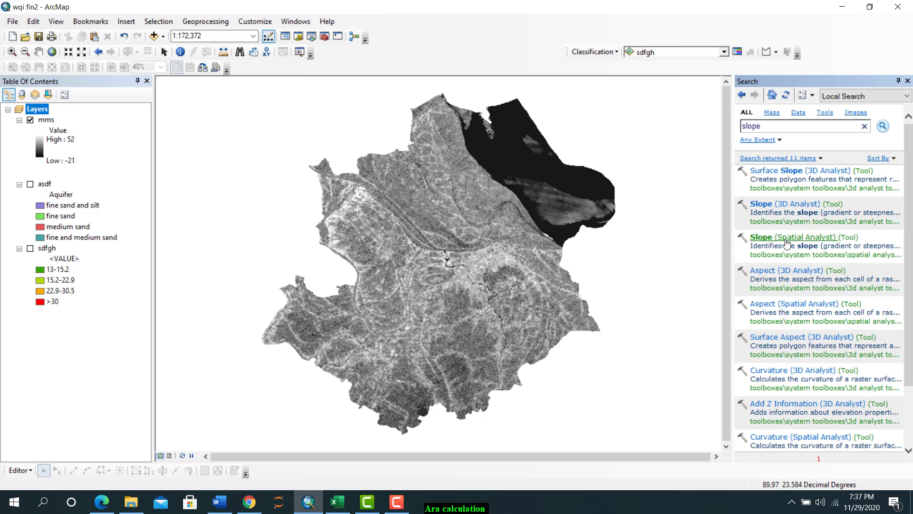
pyautogui.click(786, 241)
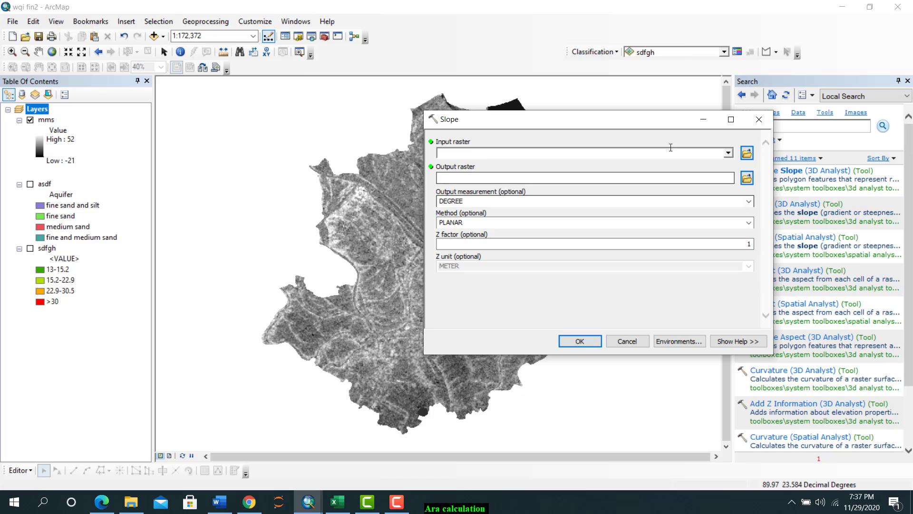
# Run Slope on the mms raster with PERCENT_RISE output measurement, saving the result as asfd in New File Geodatabase.gdb
pyautogui.click(728, 153)
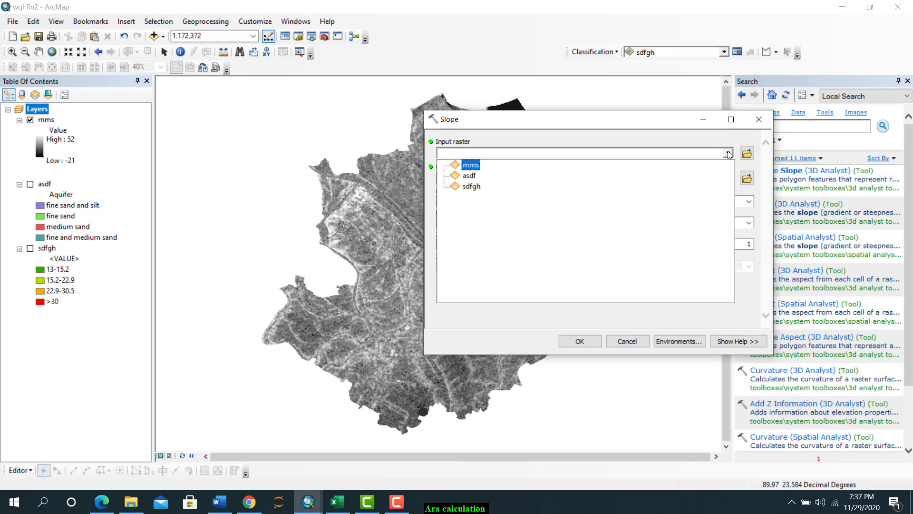
pyautogui.click(470, 165)
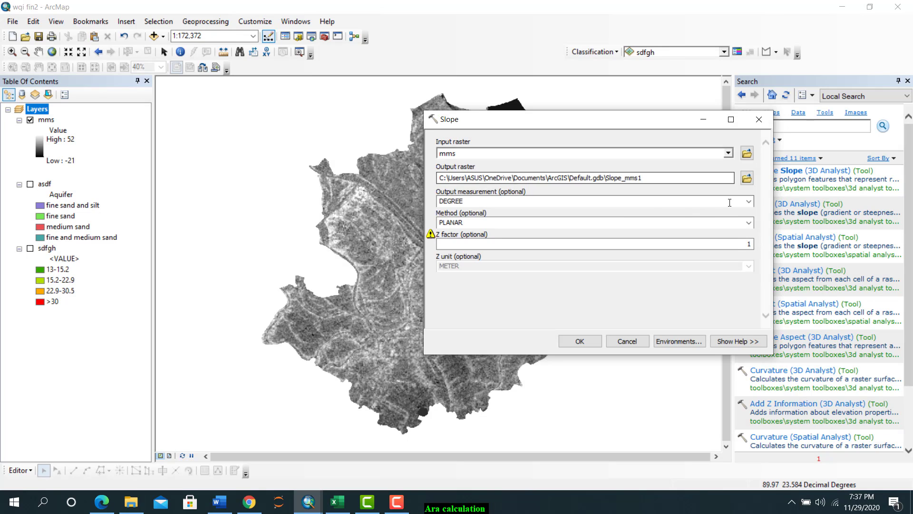
pyautogui.click(746, 178)
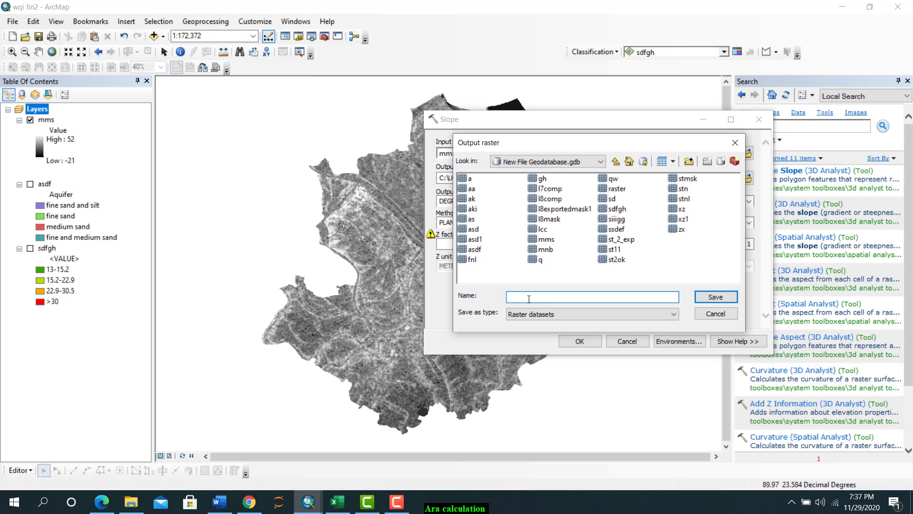
pyautogui.write('asfd')
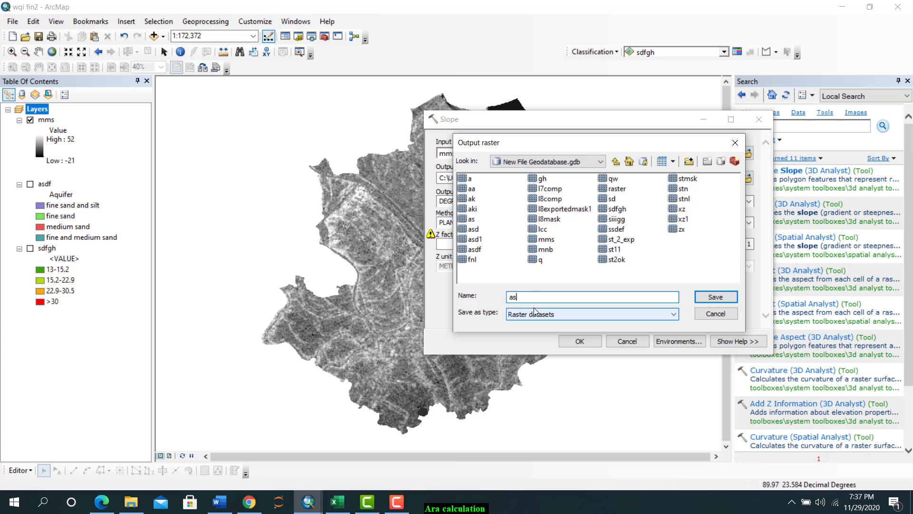
pyautogui.click(728, 296)
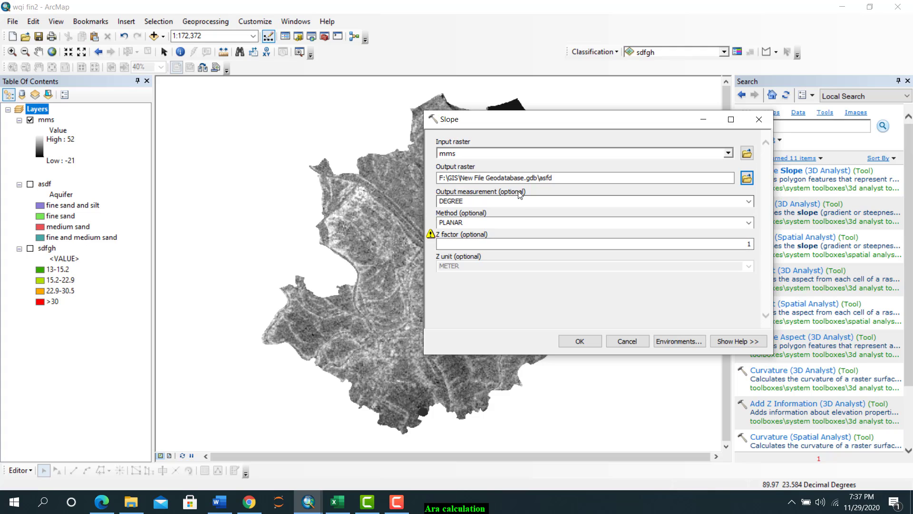
pyautogui.click(750, 203)
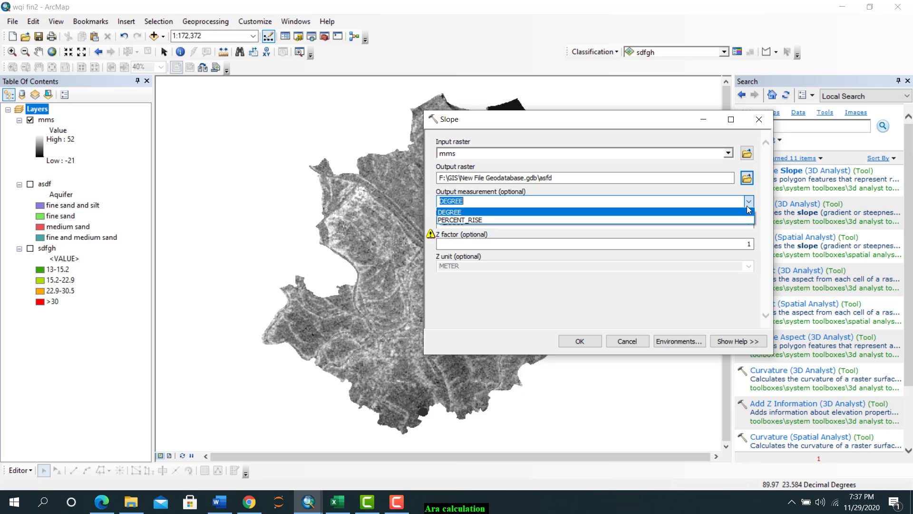
pyautogui.click(496, 220)
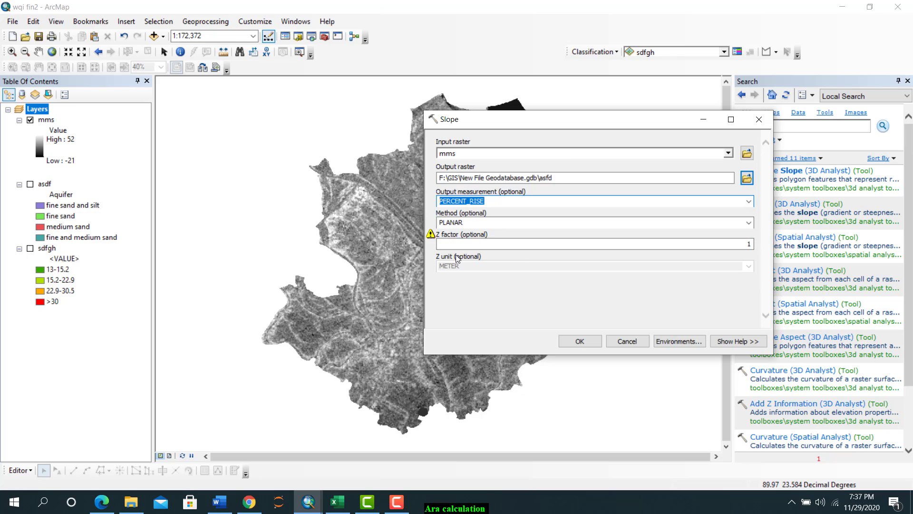
pyautogui.click(582, 342)
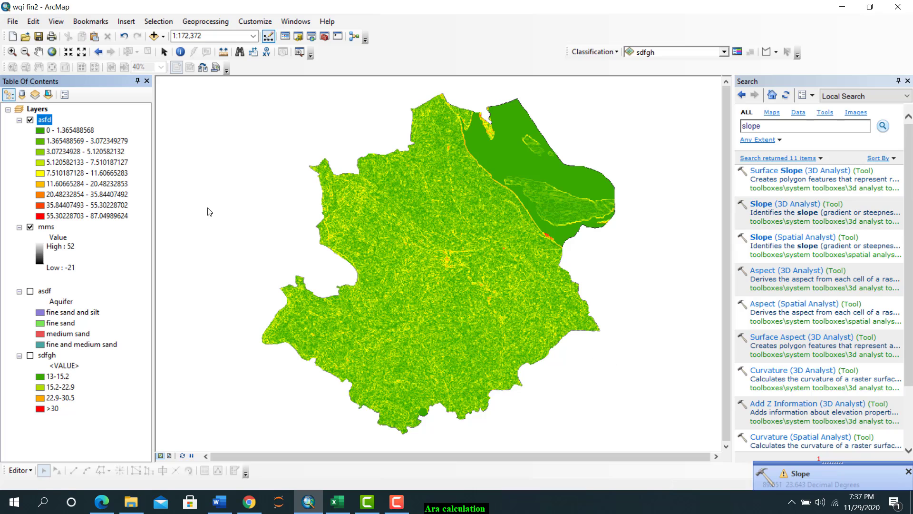
# Remove the mms layer from the map and close the tool search pane
pyautogui.rightClick(46, 227)
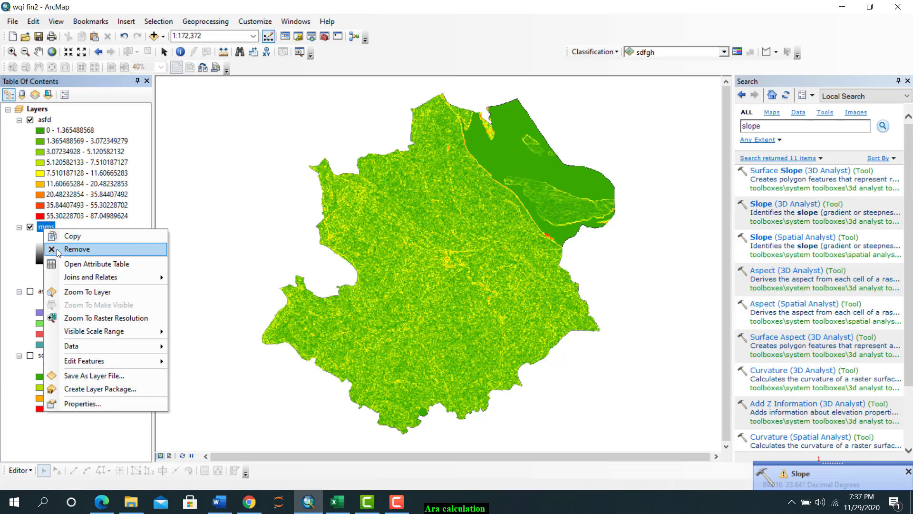
pyautogui.click(56, 249)
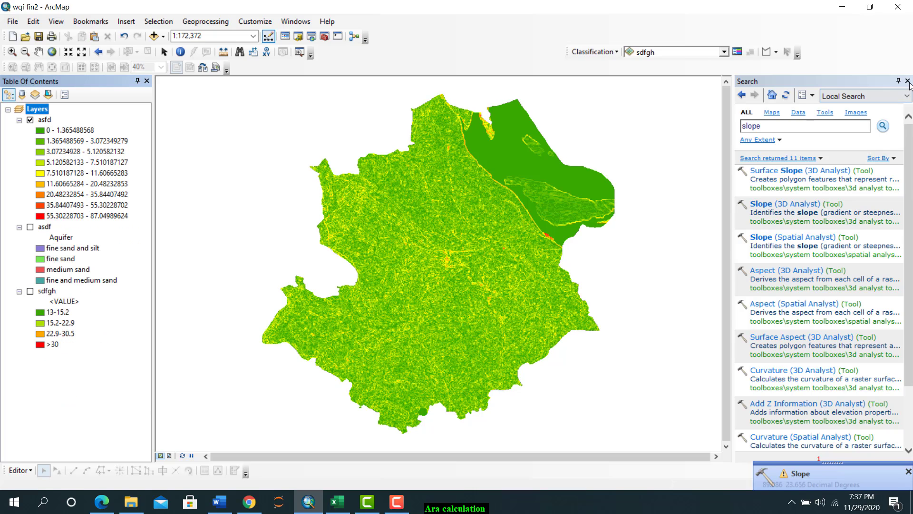
pyautogui.click(908, 81)
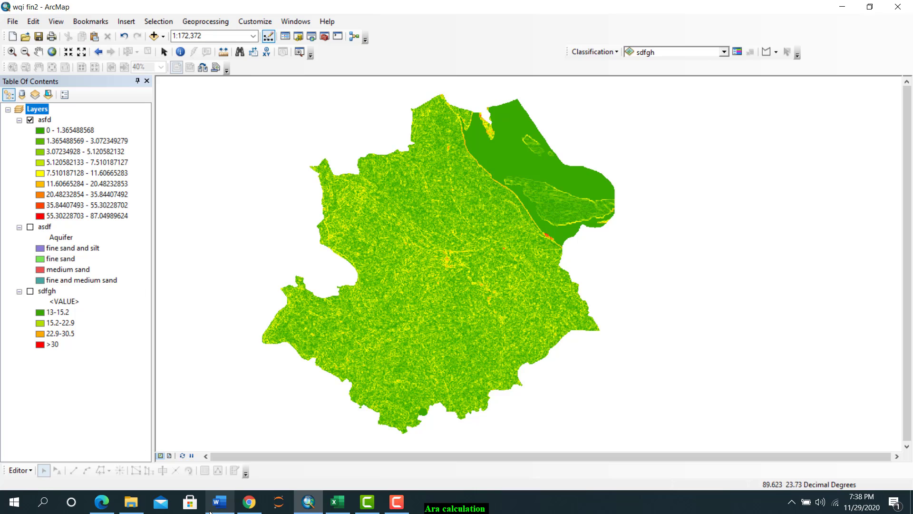
# Switch to the Word document, review the topography (% slope) rows of the parameter table, and return to ArcMap
pyautogui.click(219, 501)
pyautogui.scroll(5, 258, 265)
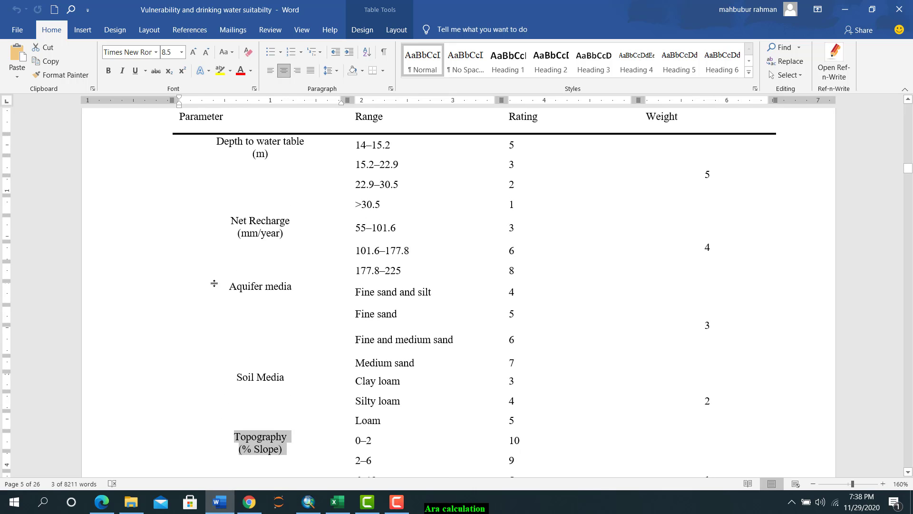
pyautogui.click(213, 283)
pyautogui.scroll(-1, 232, 312)
pyautogui.scroll(-1, 232, 312)
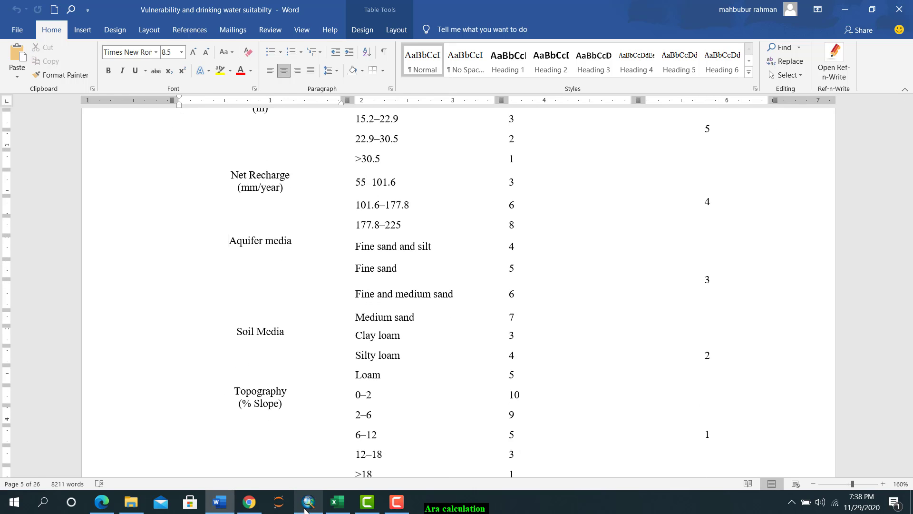
pyautogui.click(308, 502)
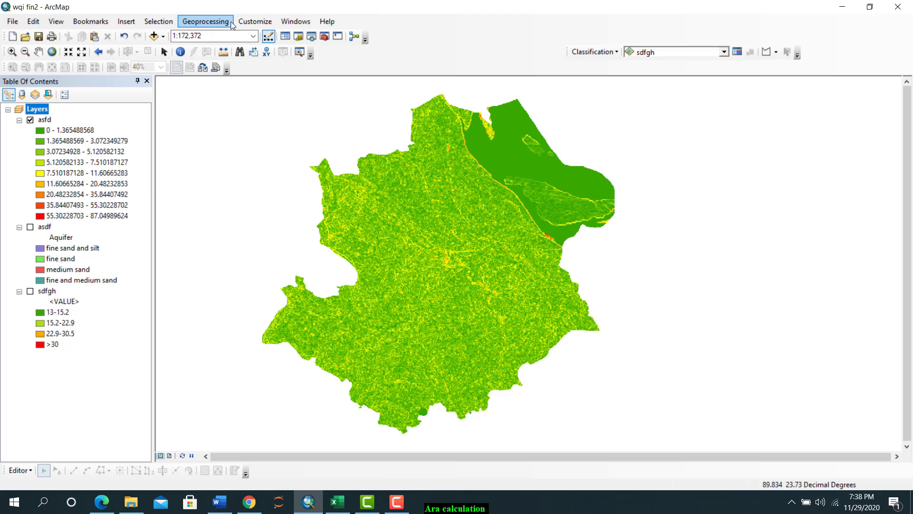
# Search the tools for "reclassify" and open the Spatial Analyst Reclassify tool
pyautogui.click(254, 22)
pyautogui.click(254, 23)
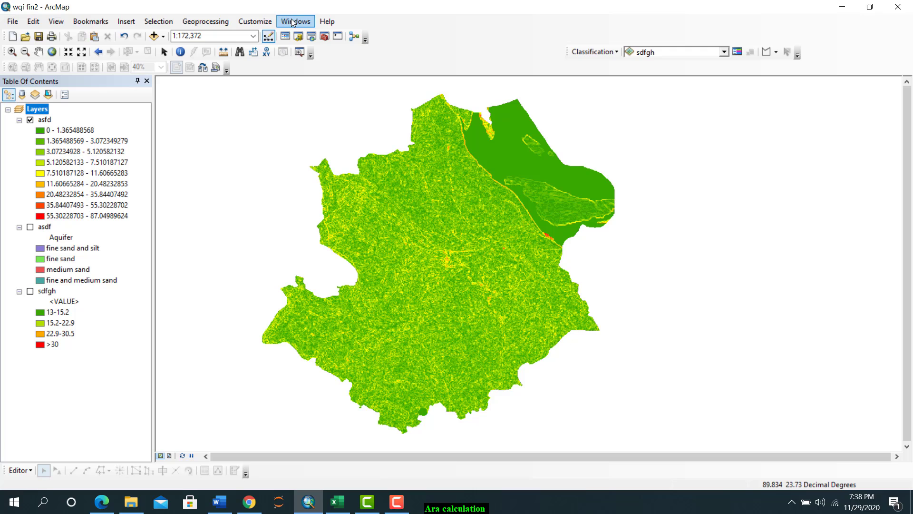
pyautogui.click(292, 22)
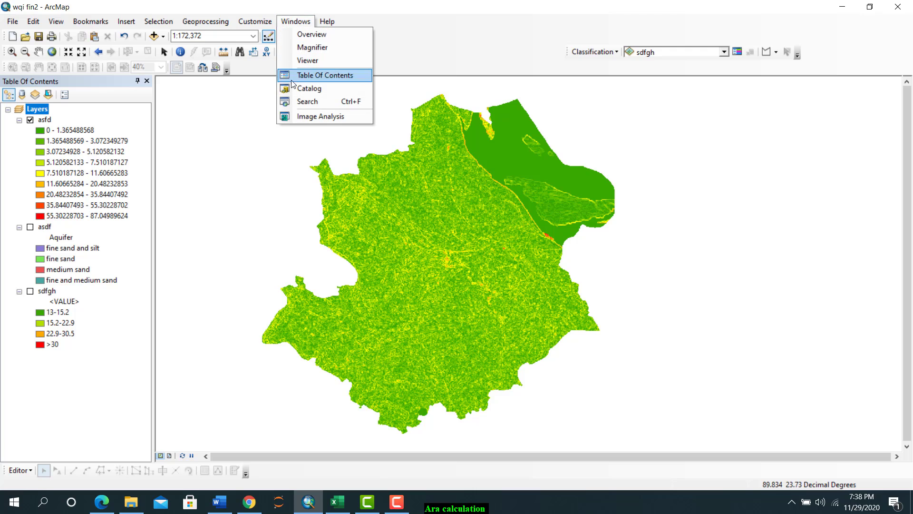
pyautogui.click(304, 103)
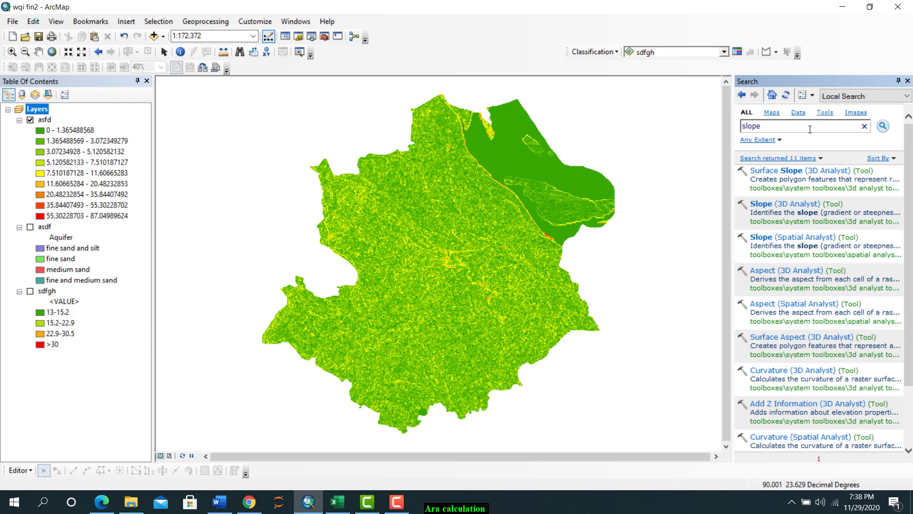
pyautogui.doubleClick(752, 126)
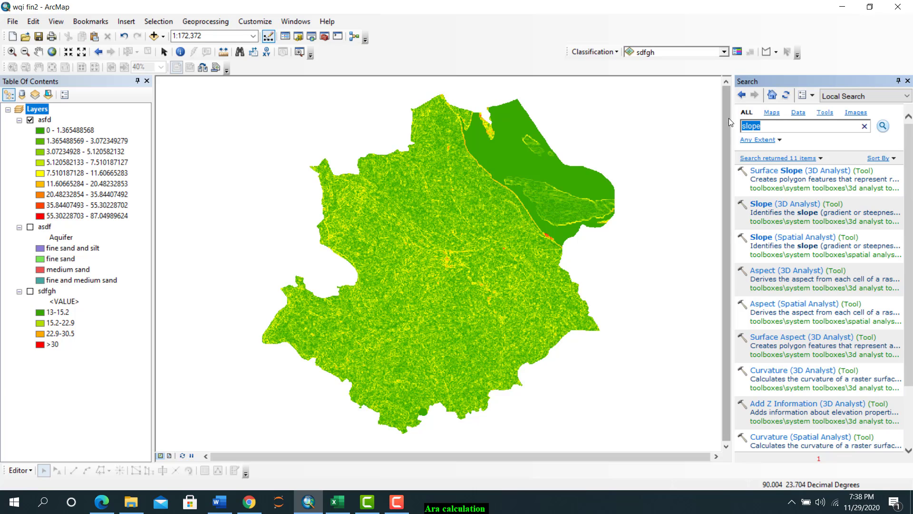
pyautogui.write('recl')
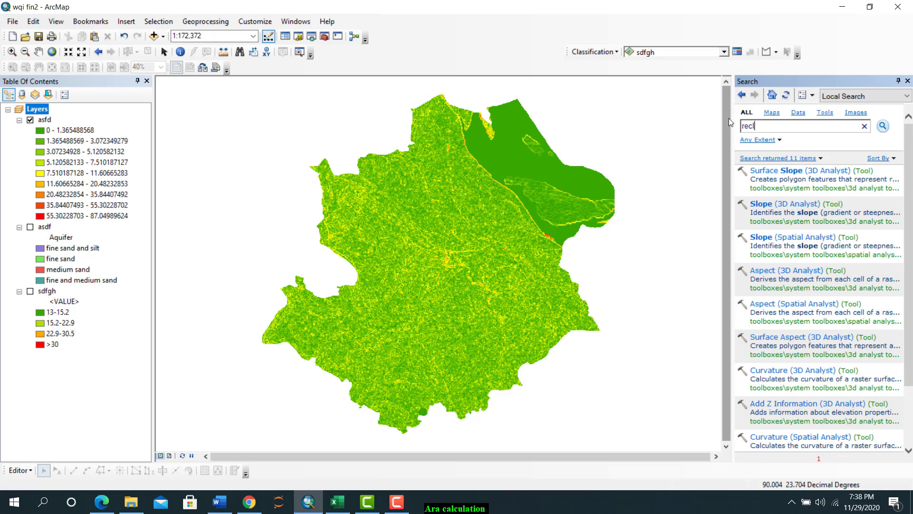
pyautogui.write('assify')
pyautogui.press('Return')
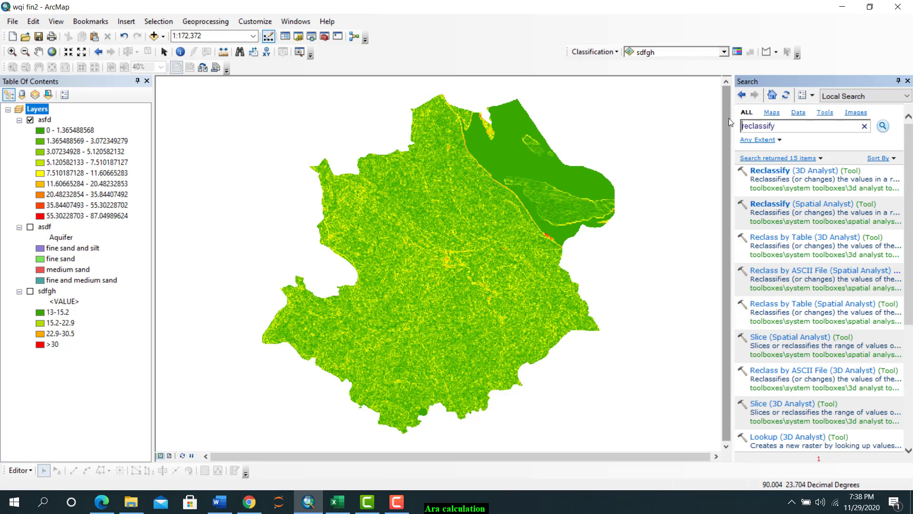
pyautogui.click(774, 204)
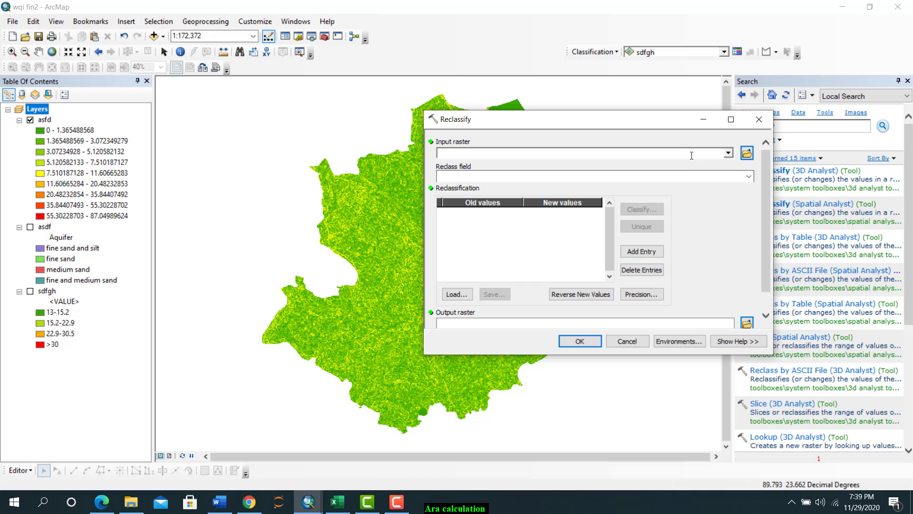
# Choose the asfd slope raster as the Reclassify input and look through its old and new values
pyautogui.click(728, 153)
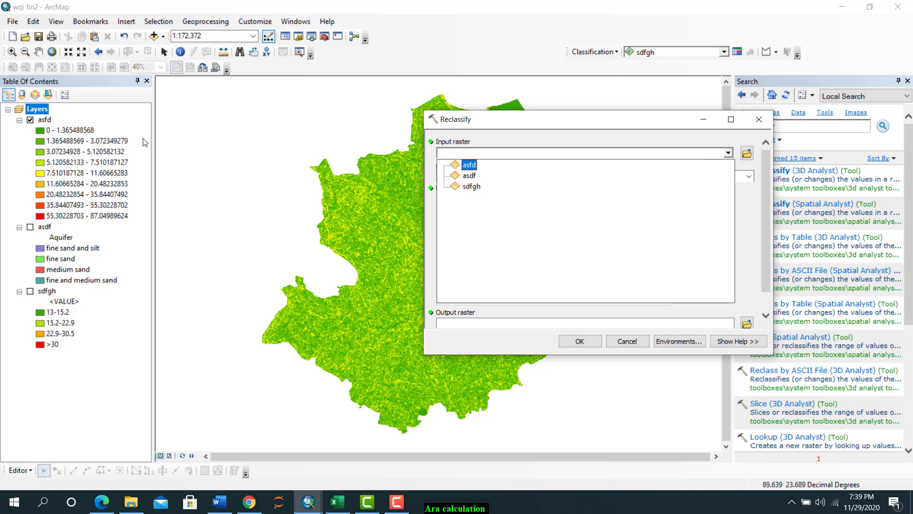
pyautogui.click(469, 166)
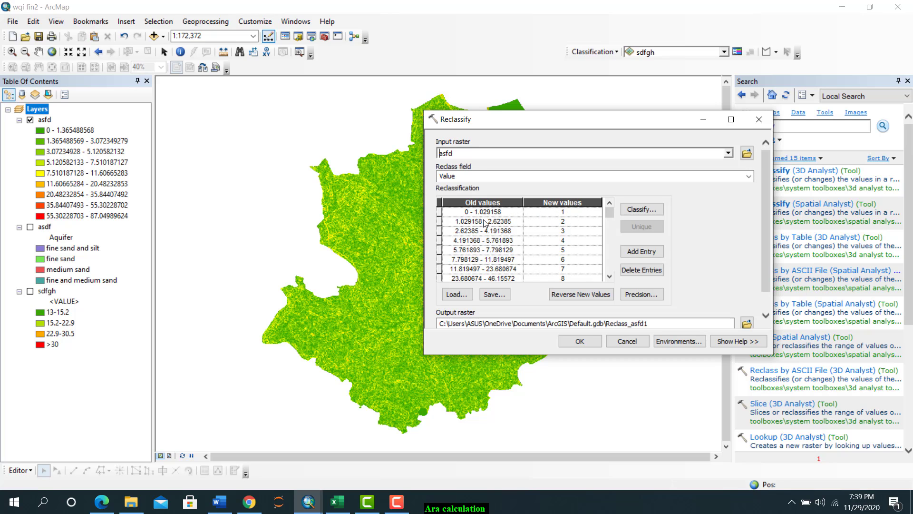
pyautogui.scroll(-1, 485, 232)
pyautogui.scroll(1, 487, 237)
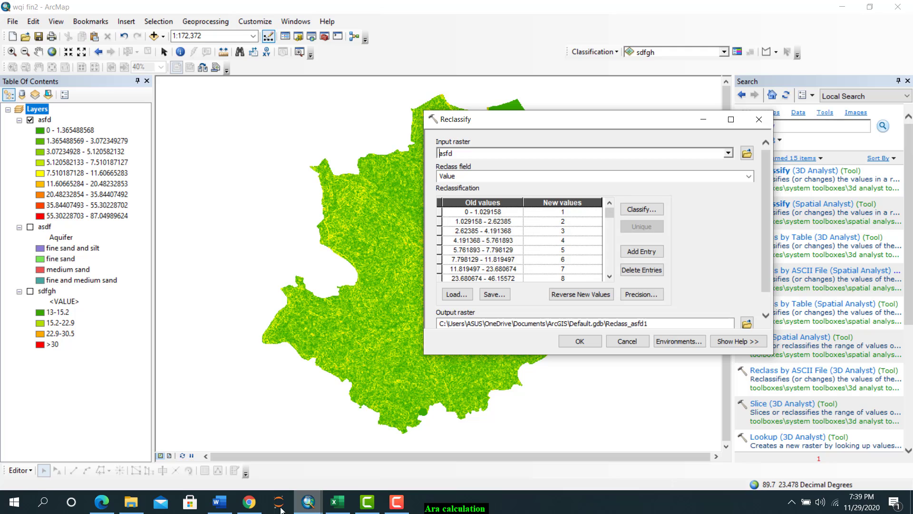
# Look up the topography (% slope) ranges in the Word document's DRASTIC table, marking the 0–2 range, and return to ArcMap
pyautogui.click(218, 502)
pyautogui.scroll(-4, 331, 306)
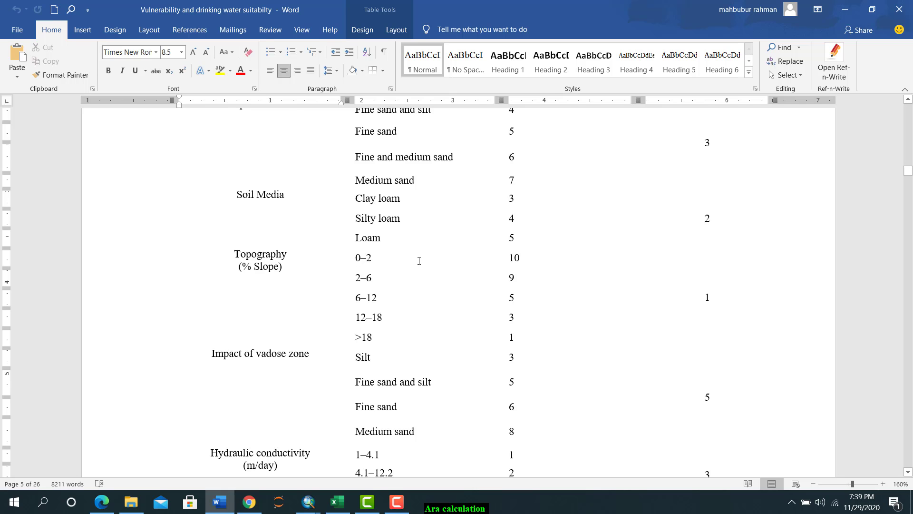
pyautogui.scroll(9, 419, 260)
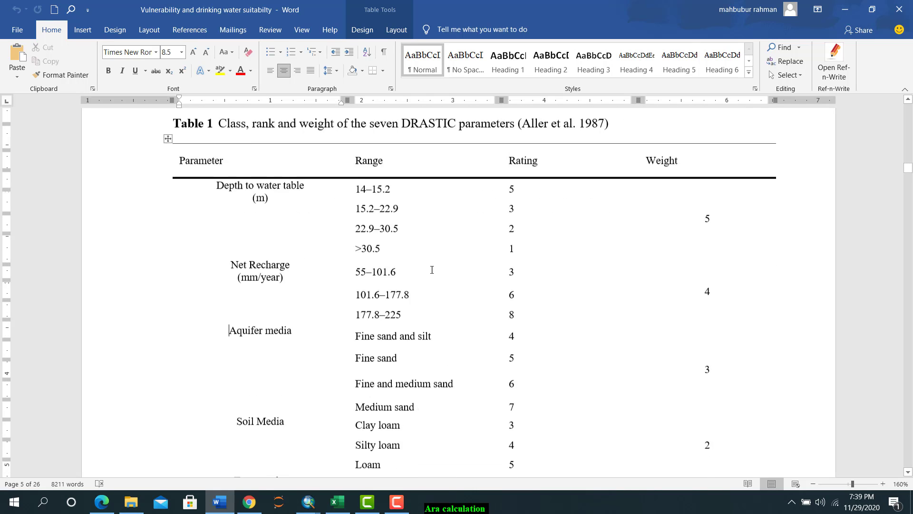
pyautogui.scroll(-11, 432, 269)
pyautogui.moveTo(359, 214); pyautogui.dragTo(372, 212)
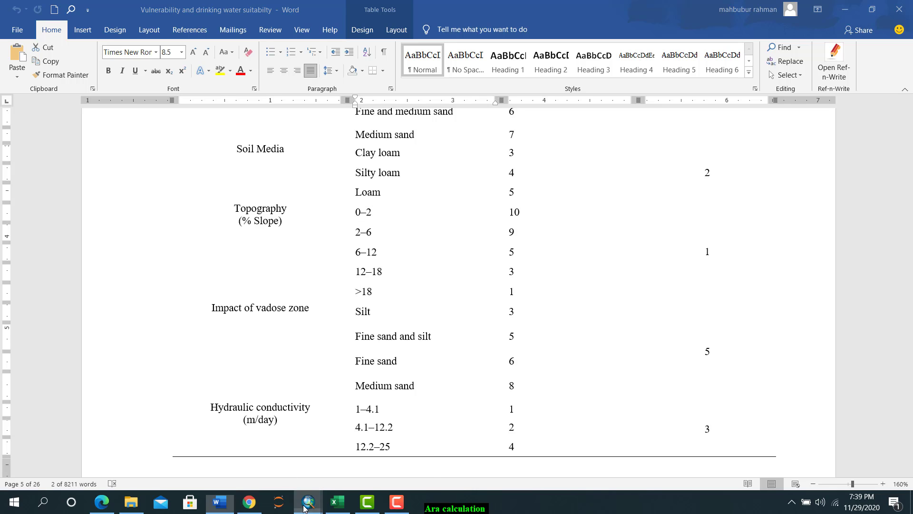
pyautogui.moveTo(309, 502)
pyautogui.click(374, 452)
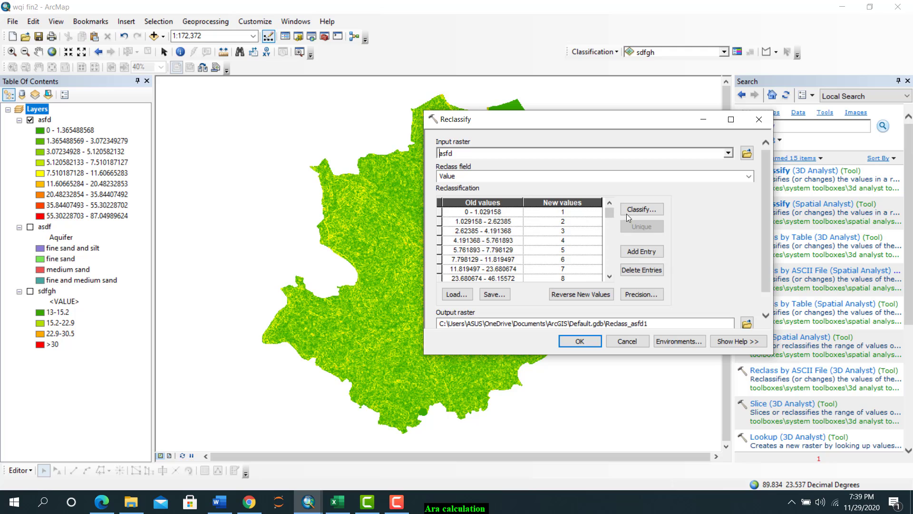
# Open the classification settings for the asfd reclassification and set the number of classes to 5
pyautogui.click(638, 209)
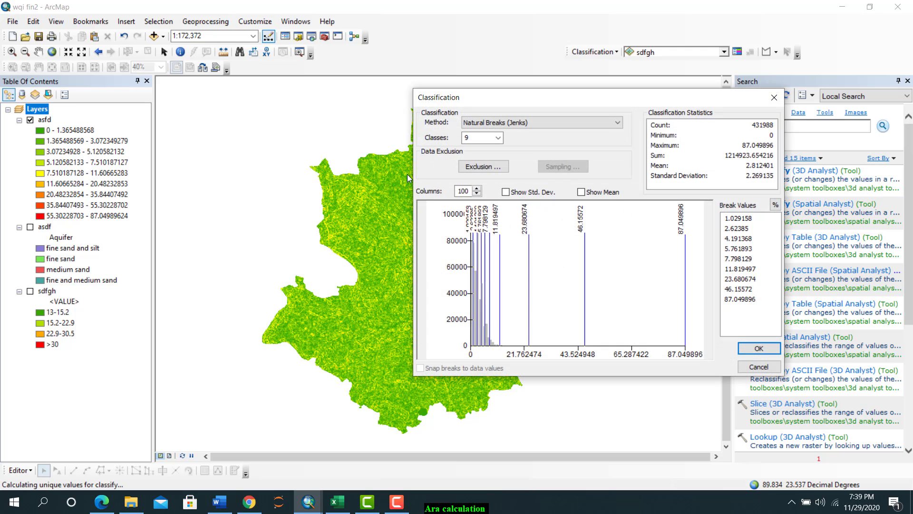
pyautogui.click(498, 137)
pyautogui.click(469, 163)
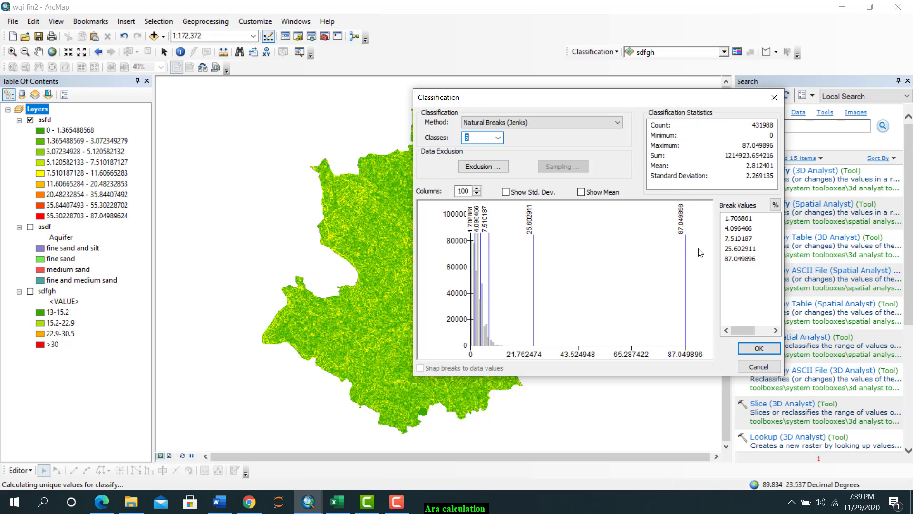
# Check the topography (% slope) ranges in the Word document's DRASTIC table and return to the break values in ArcMap
pyautogui.click(738, 220)
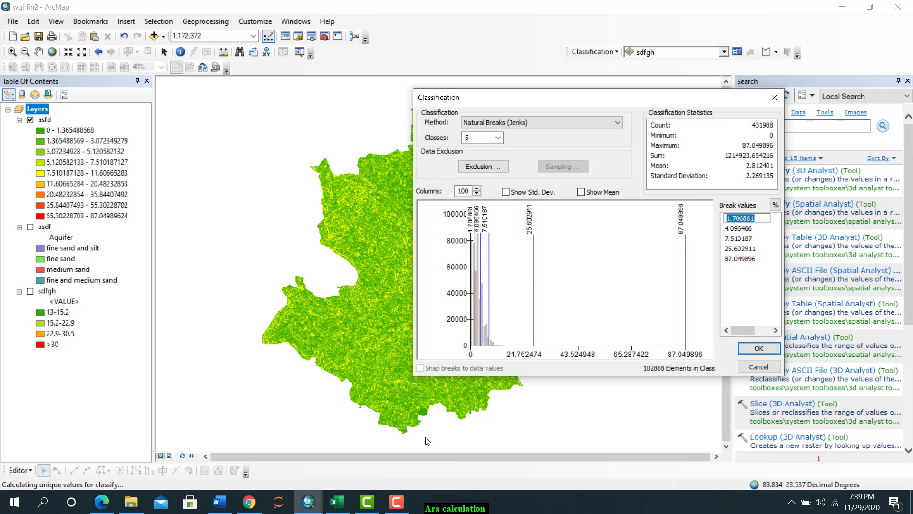
pyautogui.click(221, 505)
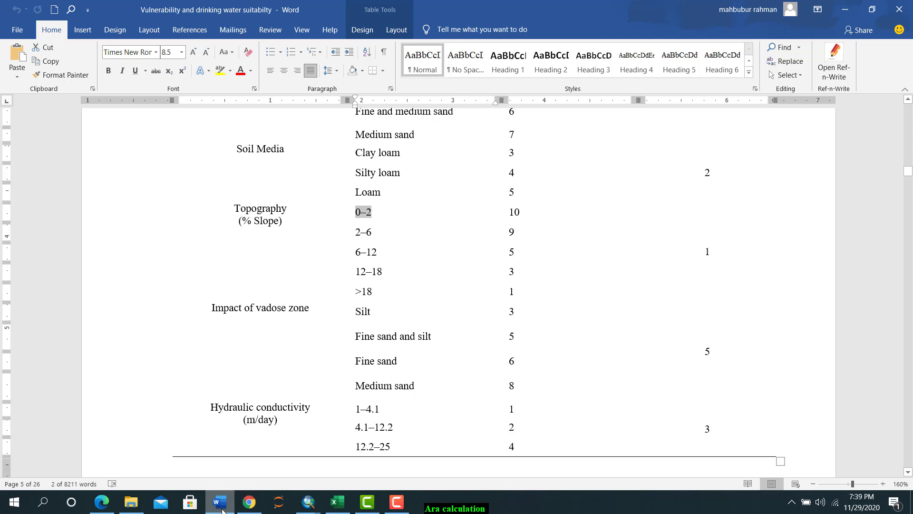
pyautogui.click(221, 505)
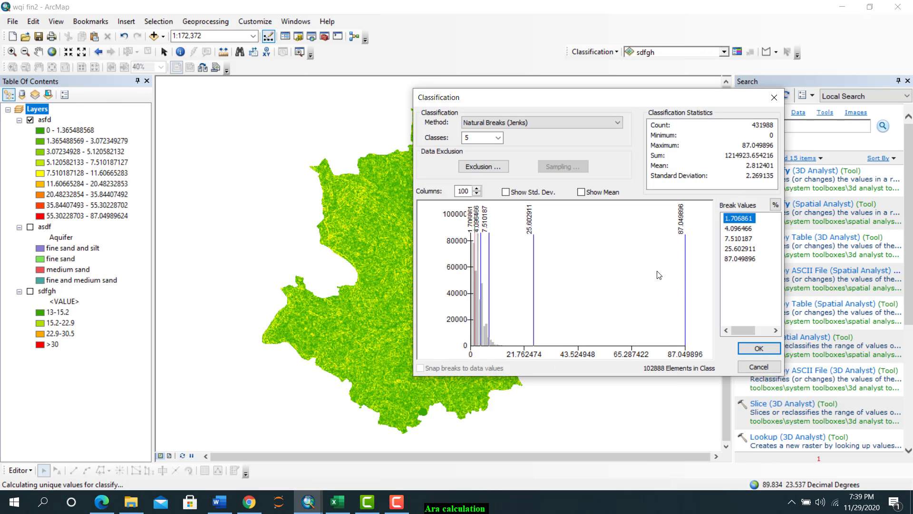
pyautogui.press('Down')
pyautogui.press('Down')
pyautogui.press('Down')
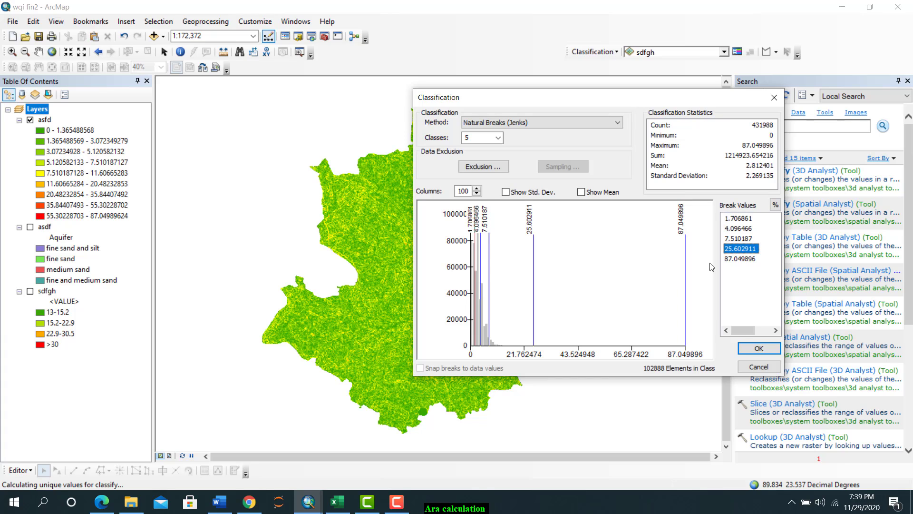
# Set the first four break values of the slope classification to 2, 6, 12 and 18 and accept the classification
pyautogui.doubleClick(735, 217)
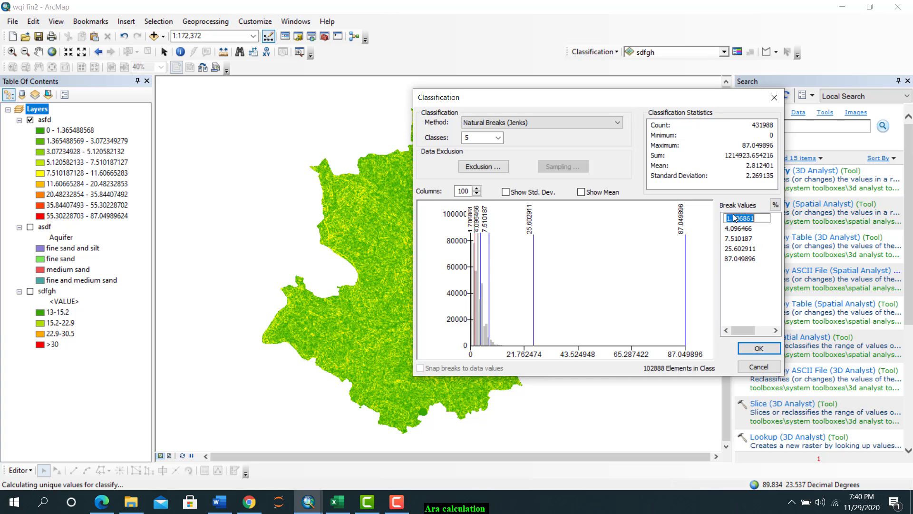
pyautogui.write('2')
pyautogui.press('Return')
pyautogui.write('6')
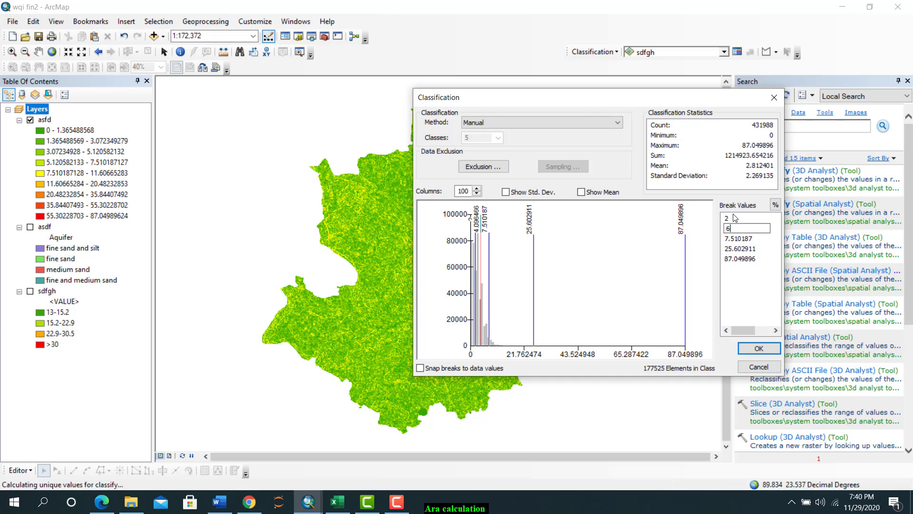
pyautogui.press('Return')
pyautogui.write('12')
pyautogui.press('Return')
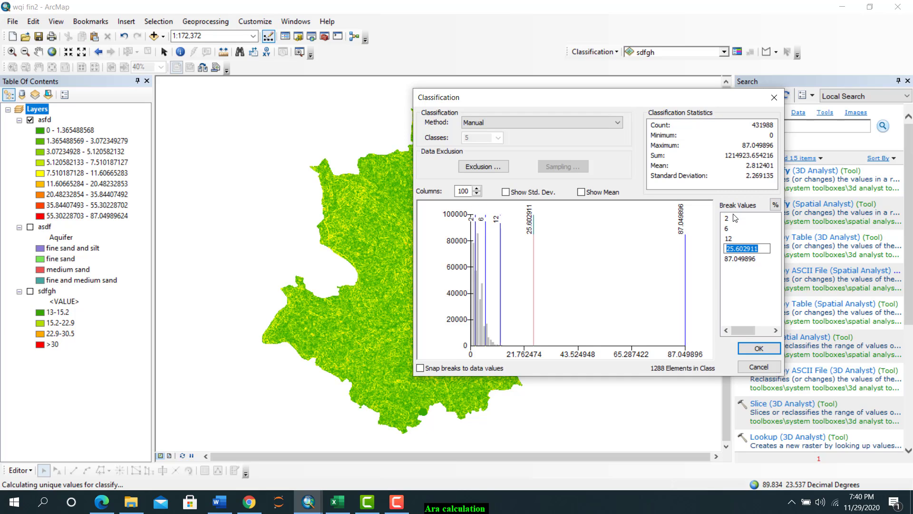
pyautogui.write('18')
pyautogui.click(764, 350)
pyautogui.click(753, 352)
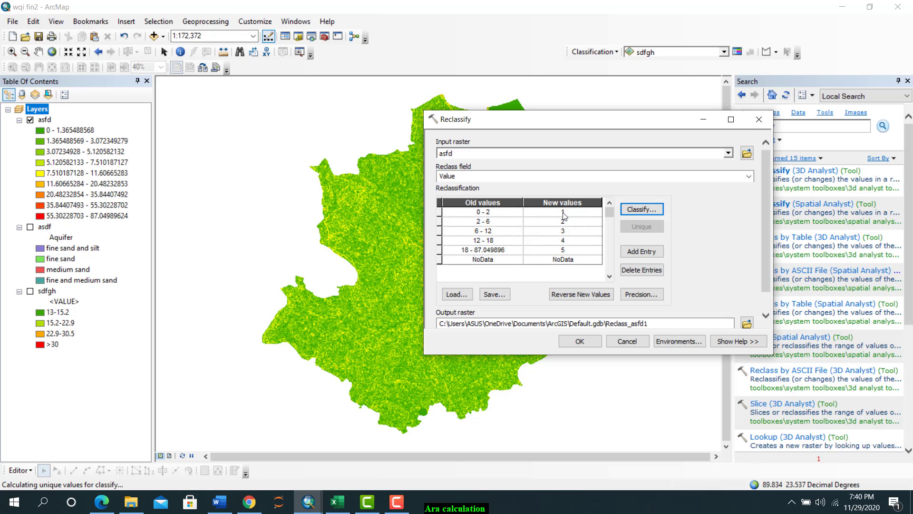
# Look up the ratings of the topography (% slope) ranges in the Word document's DRASTIC table and return to the Reclassify dialog
pyautogui.click(220, 502)
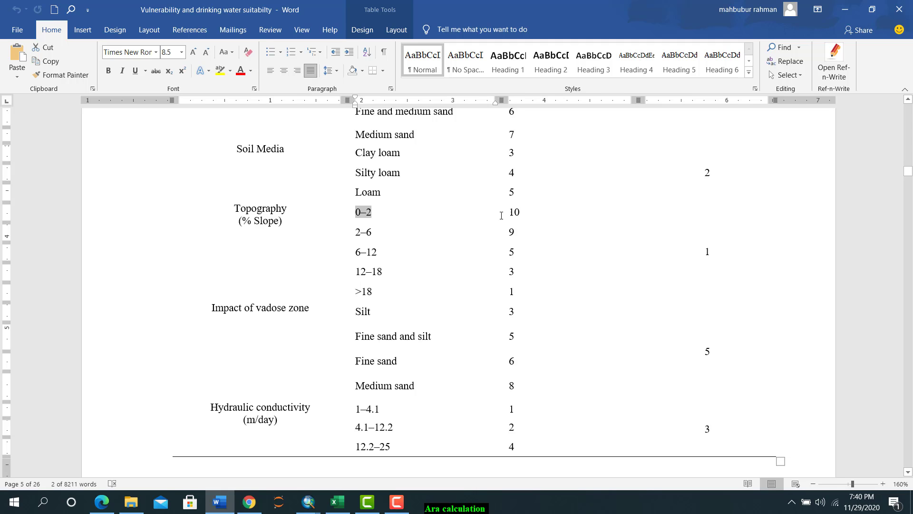
pyautogui.scroll(8, 512, 232)
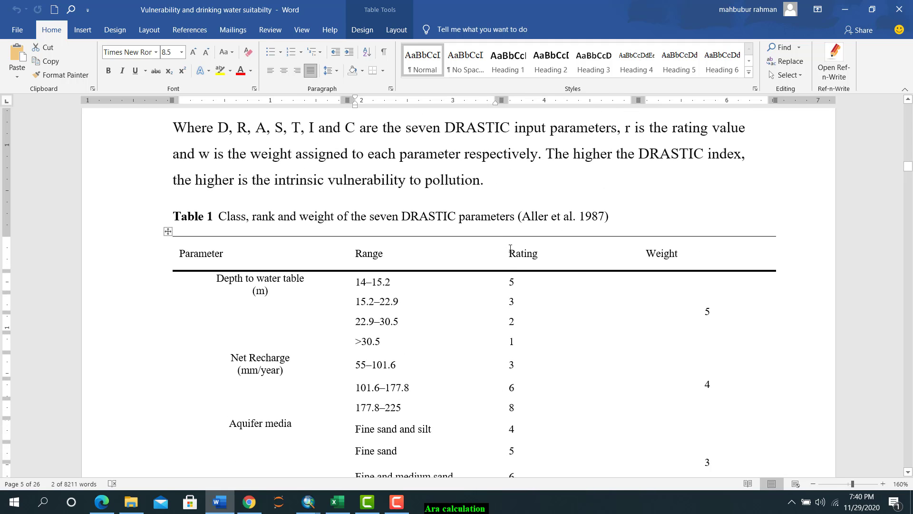
pyautogui.moveTo(509, 253); pyautogui.dragTo(528, 254)
pyautogui.scroll(-6, 515, 363)
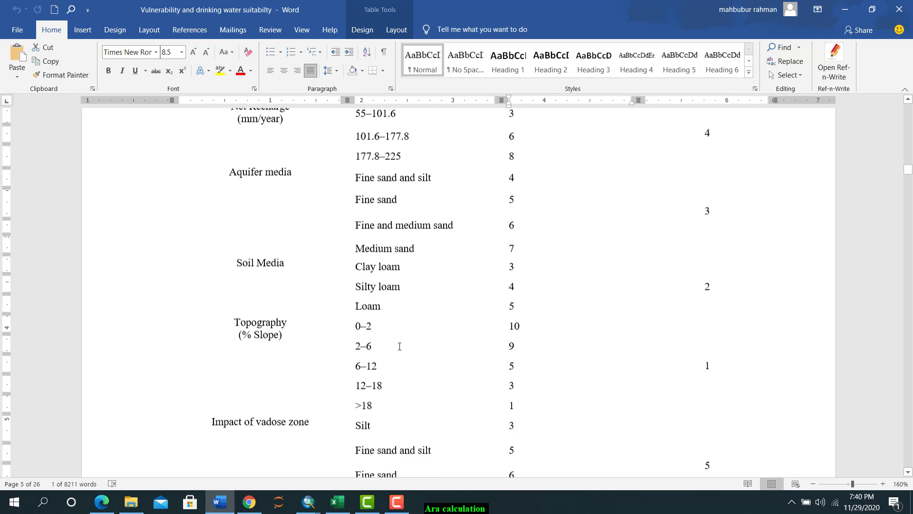
pyautogui.moveTo(502, 306); pyautogui.dragTo(529, 306)
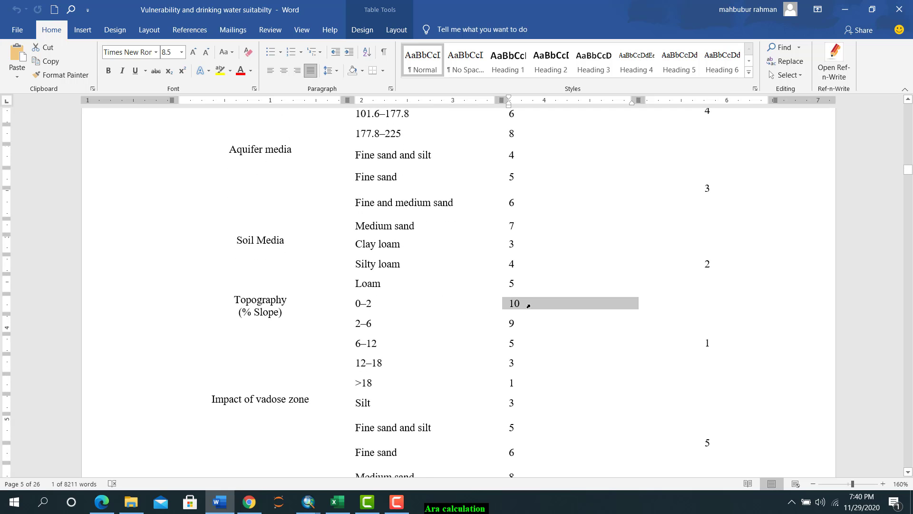
pyautogui.click(503, 308)
pyautogui.click(512, 326)
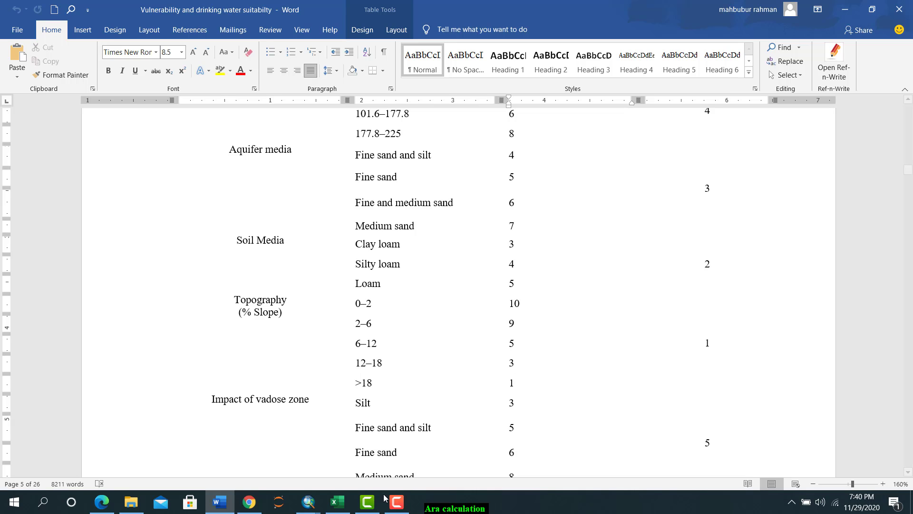
pyautogui.moveTo(322, 508)
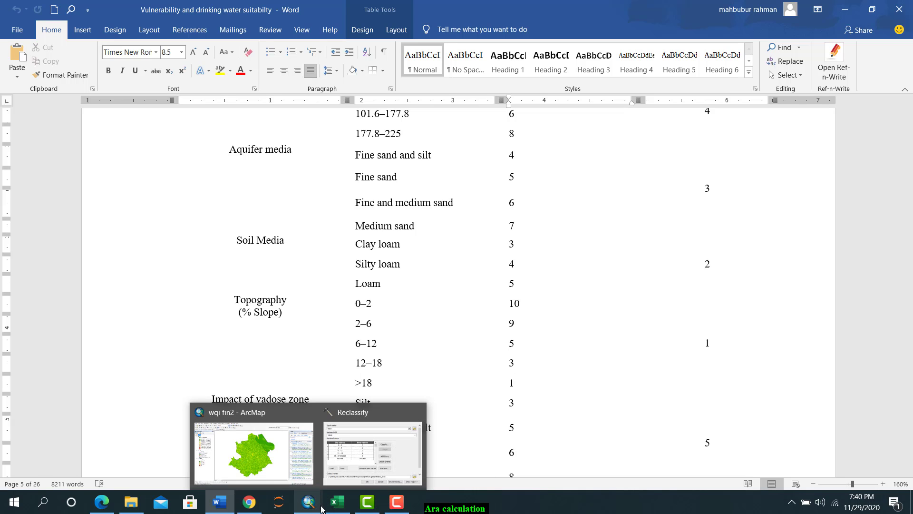
pyautogui.click(373, 452)
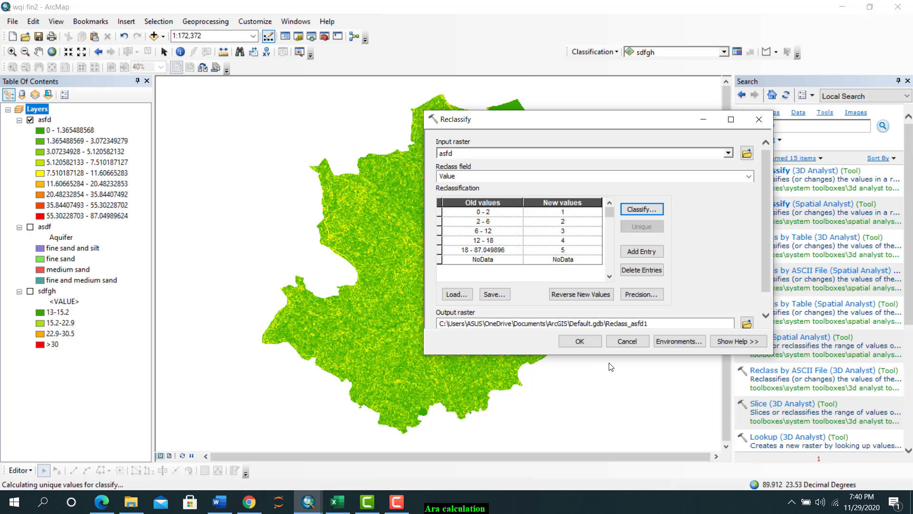
# Set the new values of the five slope classes to 10, 9, 5, 3 and 1, from the lowest range up
pyautogui.click(569, 221)
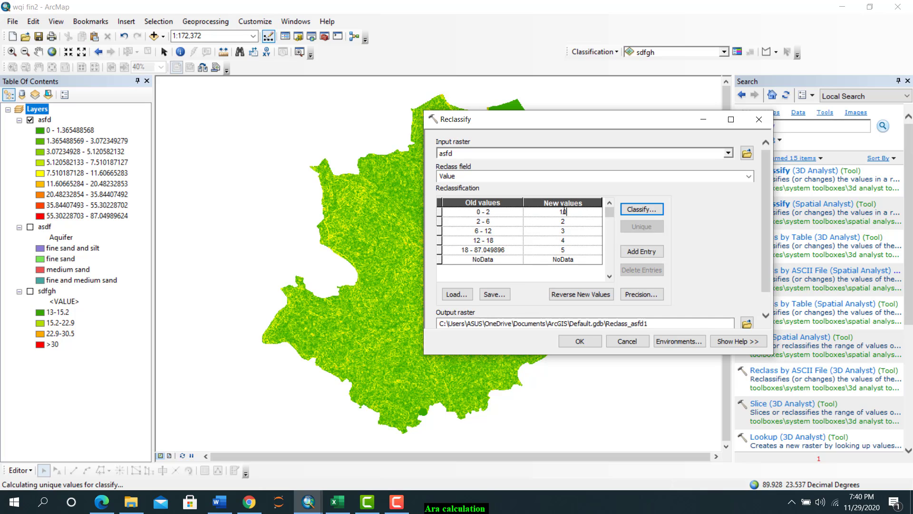
pyautogui.press('Down')
pyautogui.write('9')
pyautogui.press('Down')
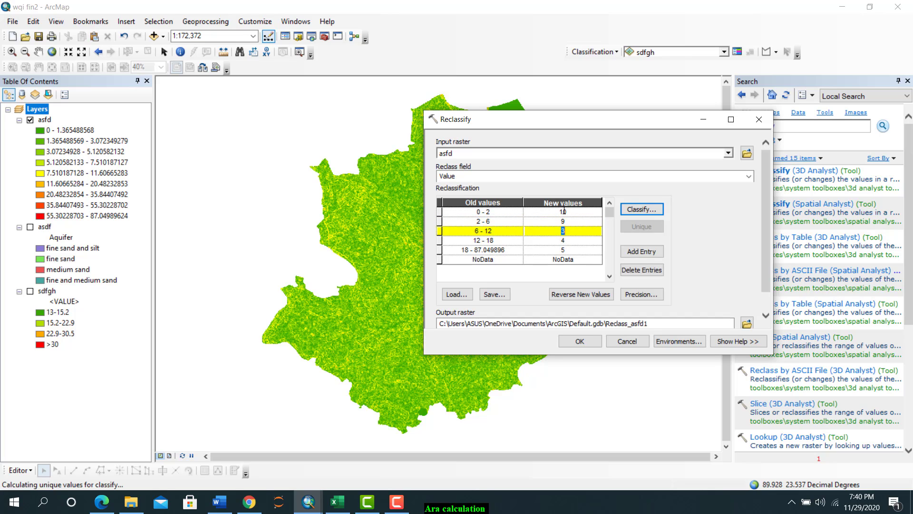
pyautogui.write('5')
pyautogui.press('Down')
pyautogui.press('Down')
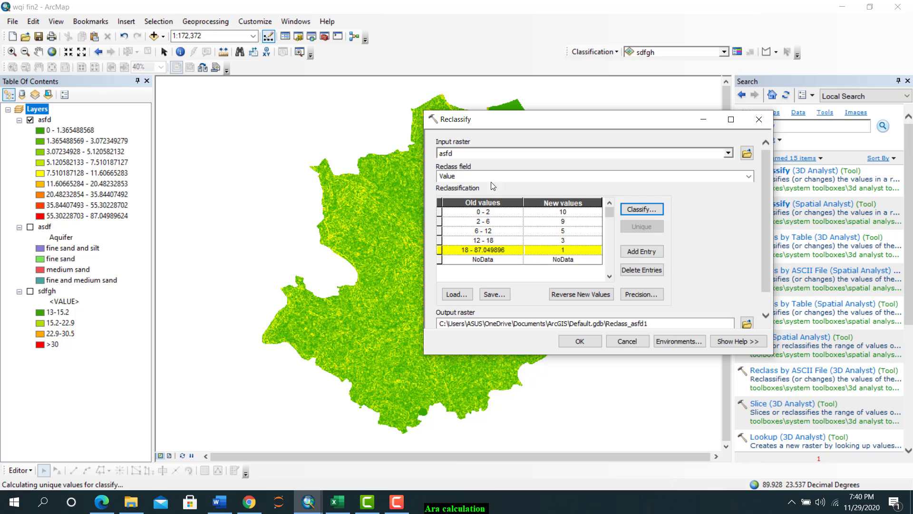
# Run the reclassification with the output raster slope in New File Geodatabase.gdb, and remove the asfd layer from the map
pyautogui.click(746, 324)
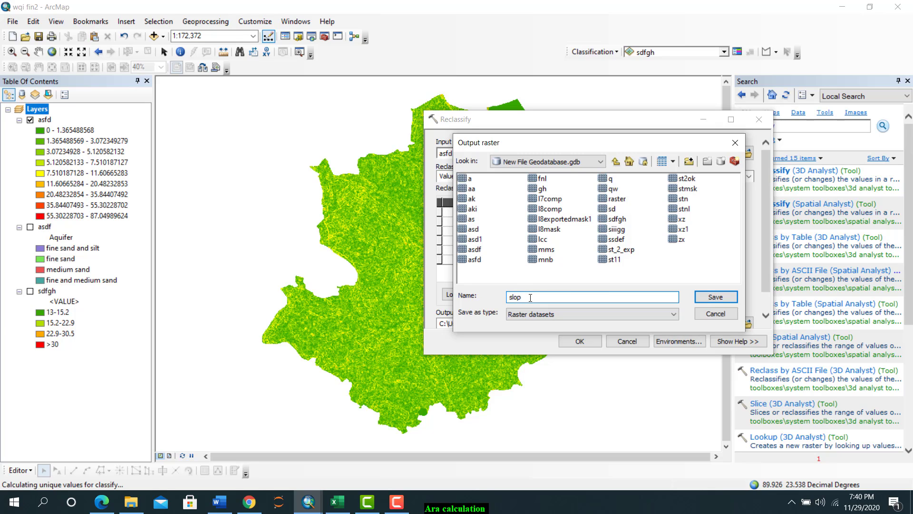
pyautogui.click(715, 297)
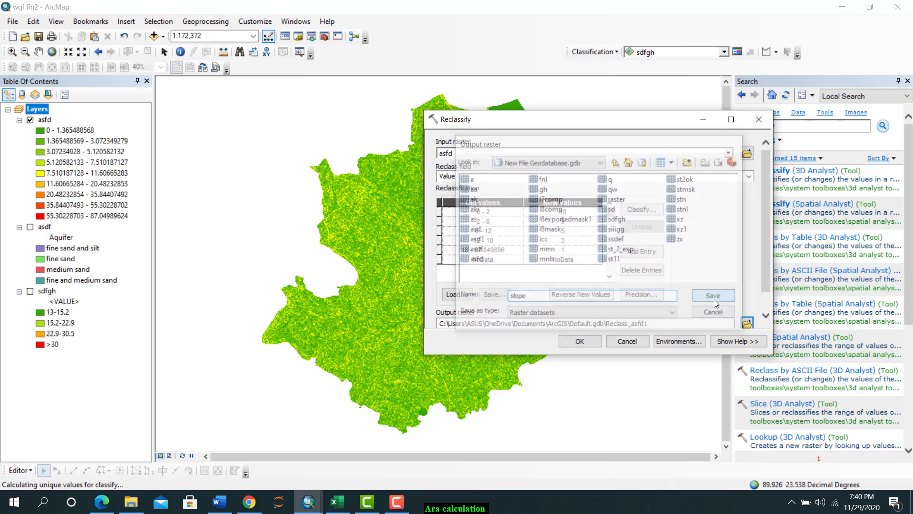
pyautogui.click(579, 342)
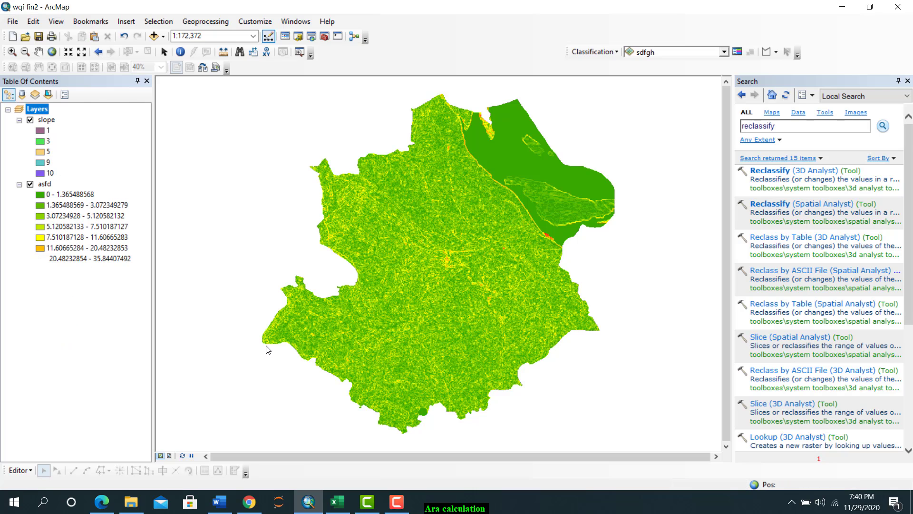
pyautogui.rightClick(43, 185)
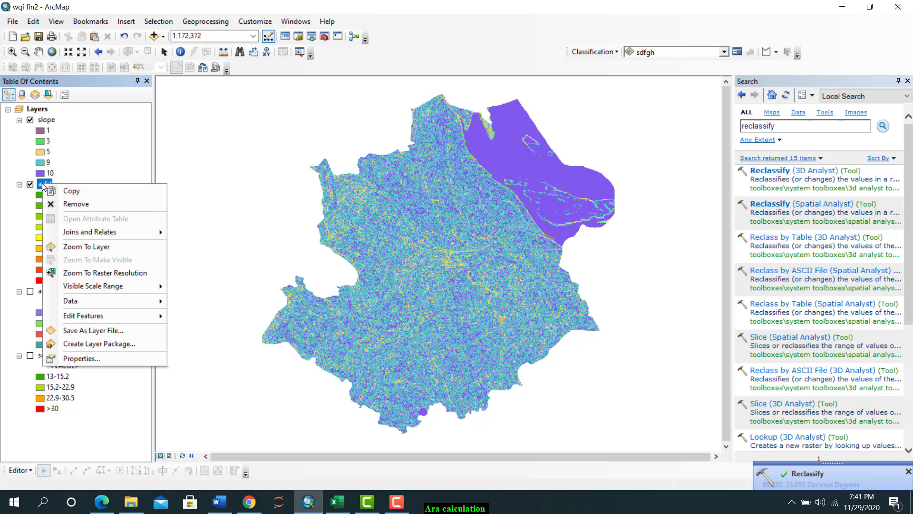
pyautogui.click(58, 204)
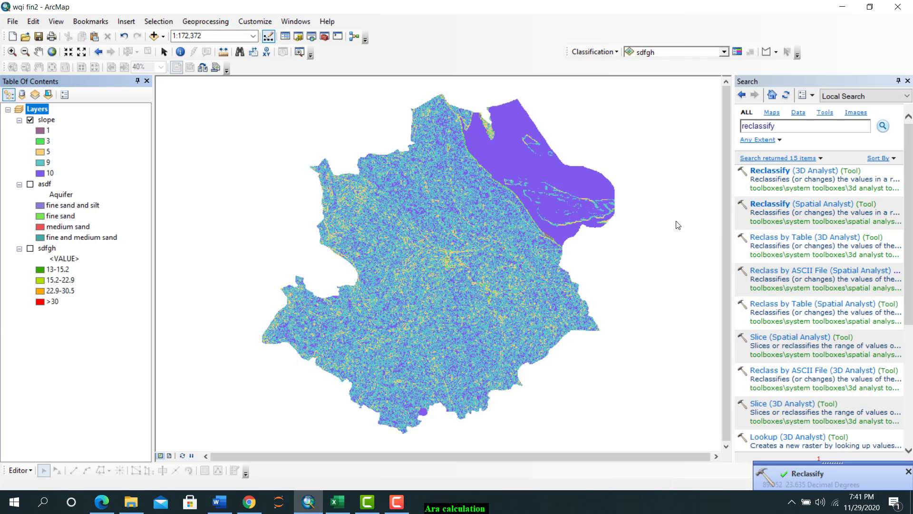
# Open the Spatial Analyst Reclassify tool again and use the asdf aquifer raster as its input
pyautogui.click(778, 205)
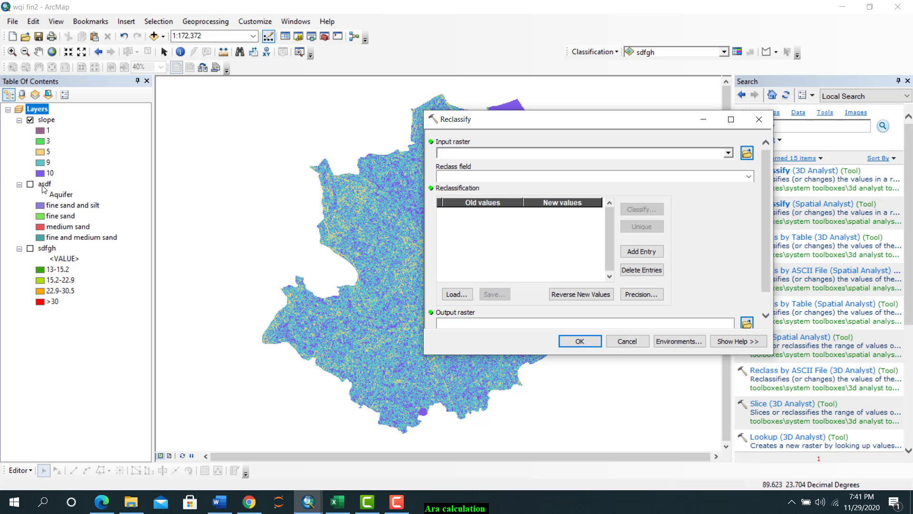
pyautogui.moveTo(43, 188); pyautogui.dragTo(523, 151)
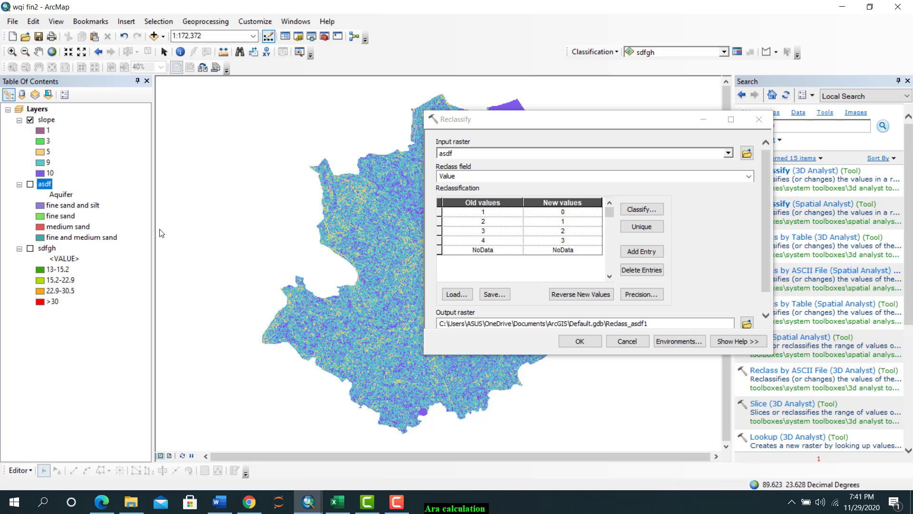
pyautogui.click(485, 216)
pyautogui.click(575, 214)
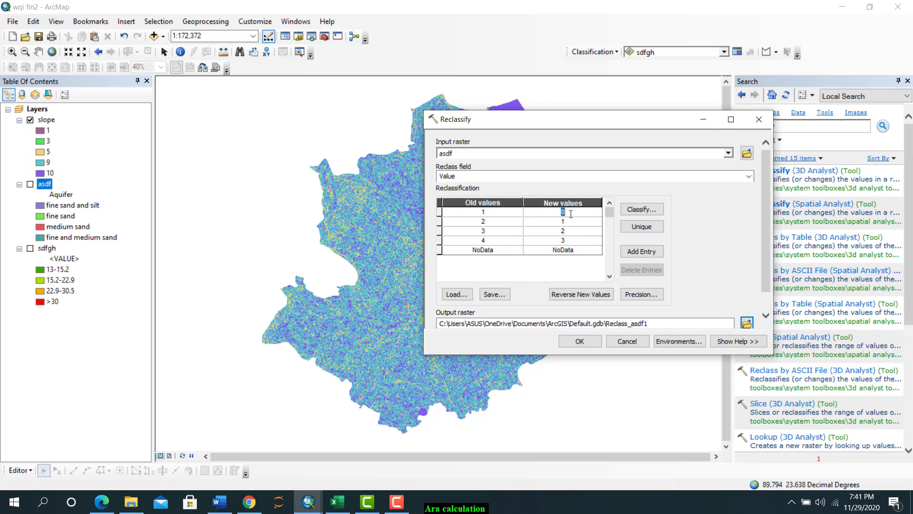
# Look up the aquifer media ratings in the Word document's DRASTIC table and return to the Reclassify dialog
pyautogui.click(333, 505)
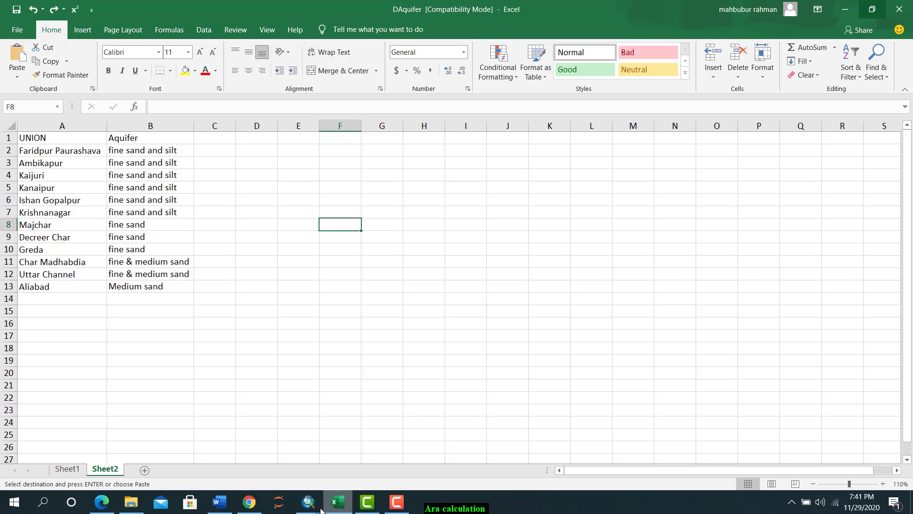
pyautogui.click(231, 503)
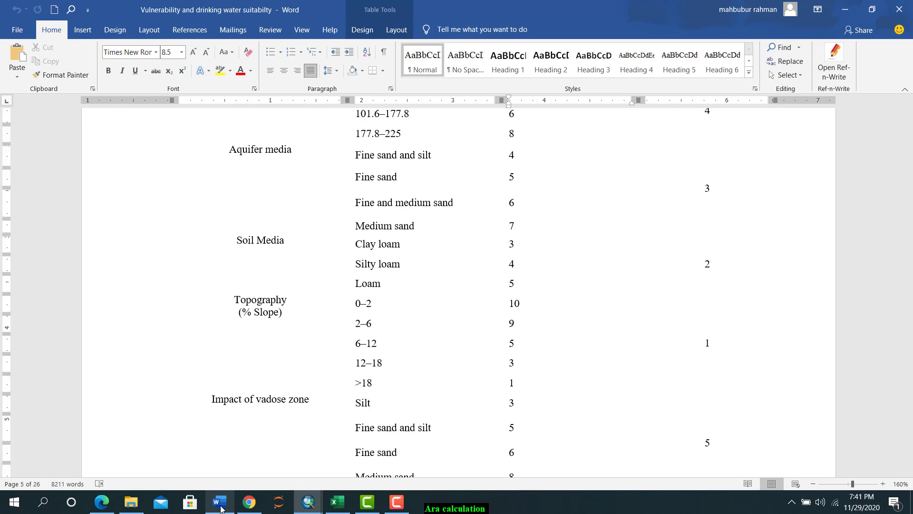
pyautogui.scroll(3, 323, 277)
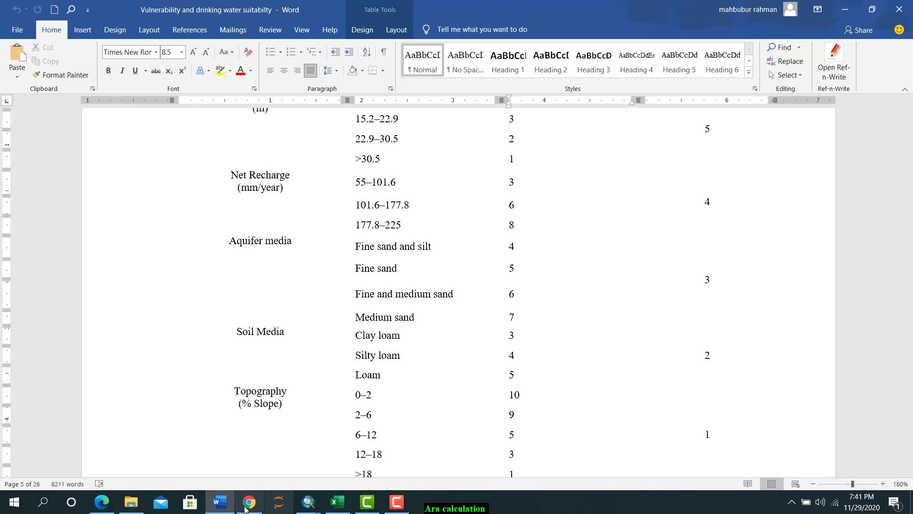
pyautogui.moveTo(309, 503)
pyautogui.click(372, 412)
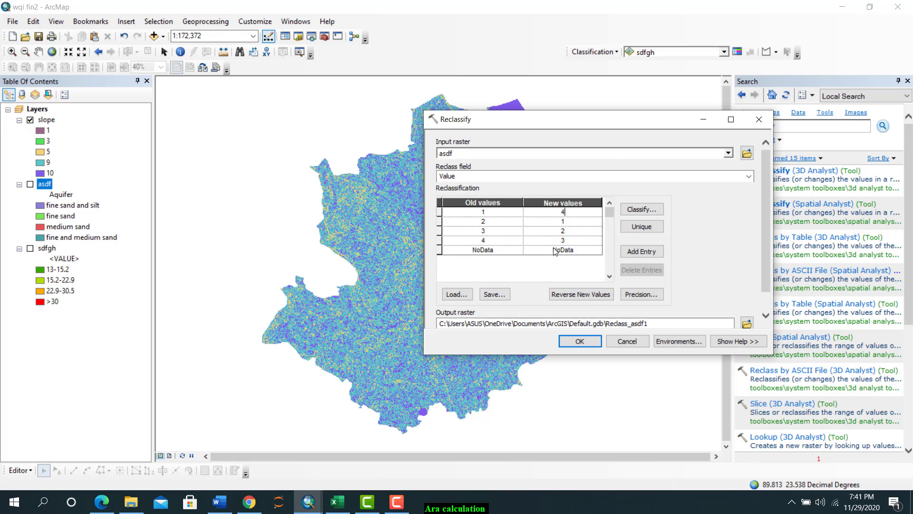
# Set the new values for aquifer classes 1, 2, 3 and 4 to 4, 5, 6 and 7
pyautogui.press('Down')
pyautogui.write('5')
pyautogui.press('Down')
pyautogui.write('6')
pyautogui.press('Down')
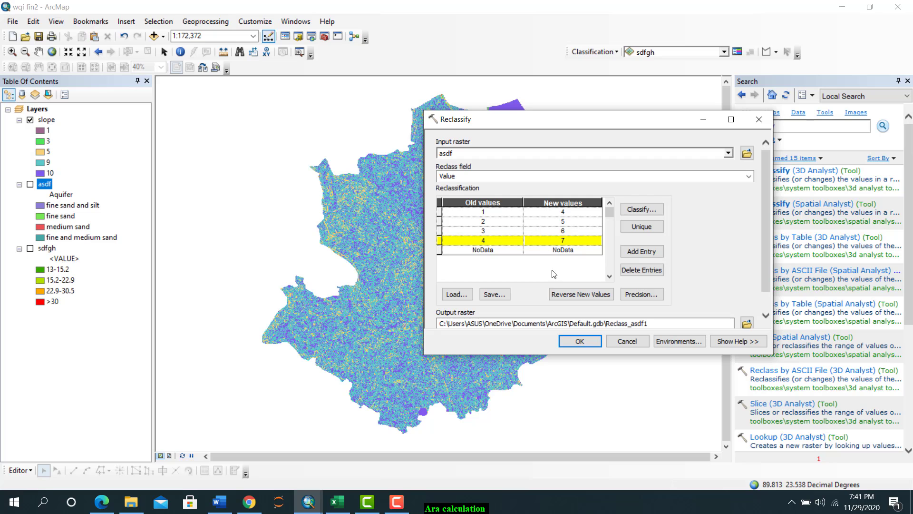
# Run the reclassification with the output raster aquifer in New File Geodatabase.gdb, and remove the asdf layer from the map
pyautogui.click(710, 316)
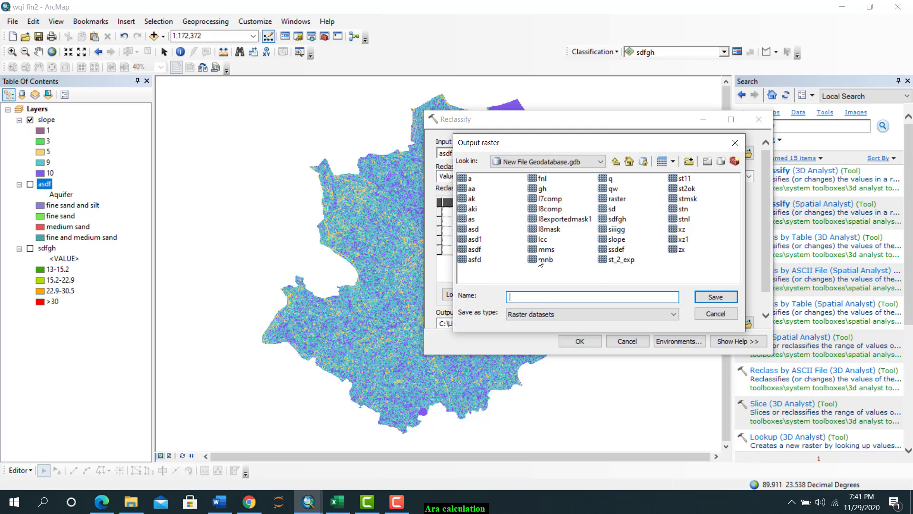
pyautogui.write('aquifer')
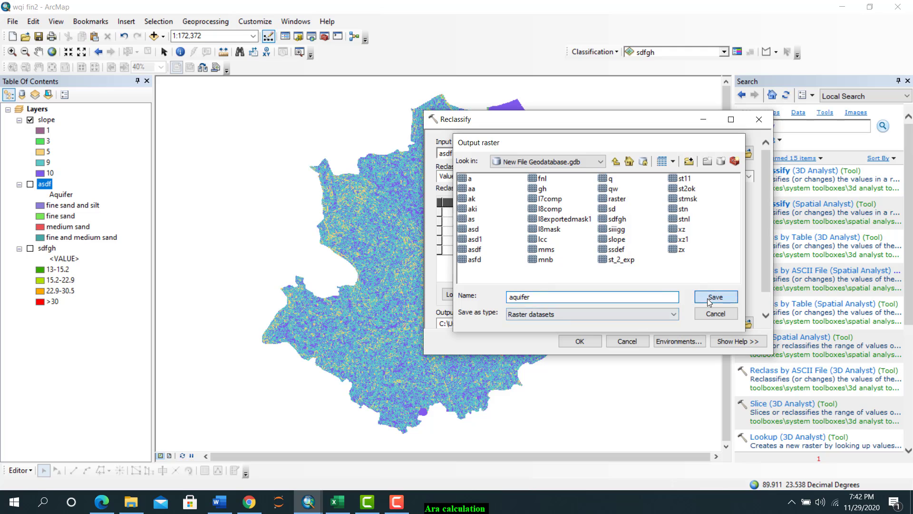
pyautogui.click(707, 298)
pyautogui.click(580, 341)
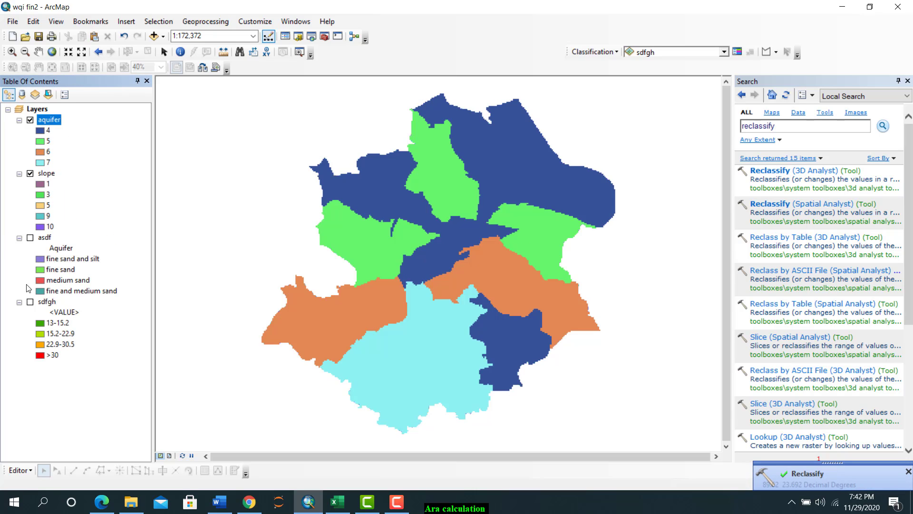
pyautogui.rightClick(44, 237)
pyautogui.click(64, 260)
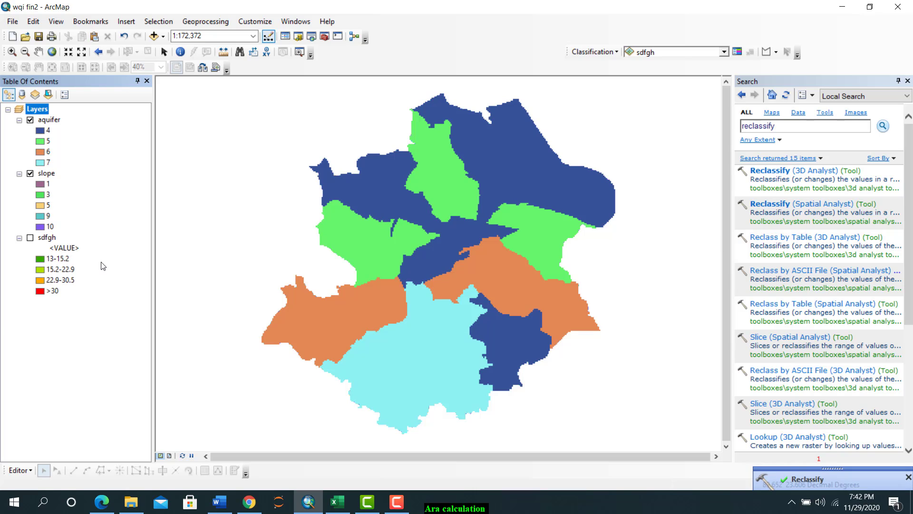
# Open the Spatial Analyst Reclassify tool again and use the sdfgh depth raster as its input
pyautogui.click(780, 204)
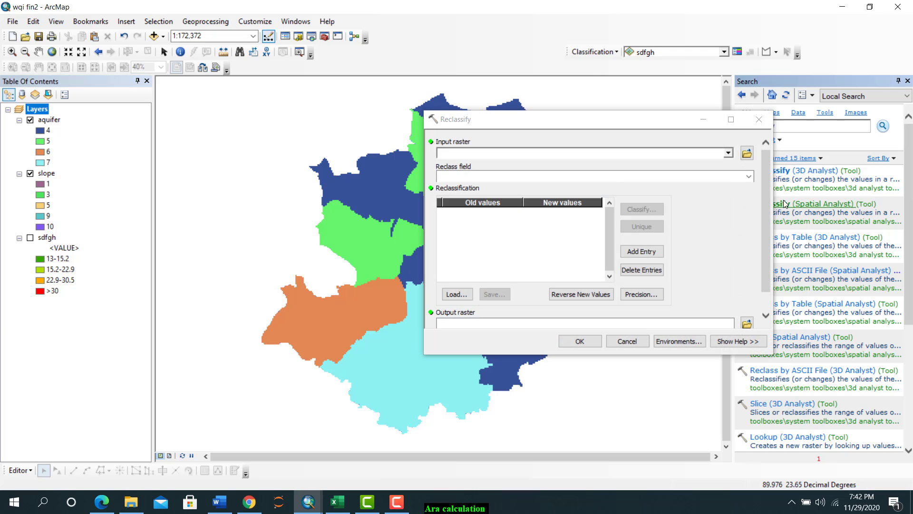
pyautogui.click(729, 152)
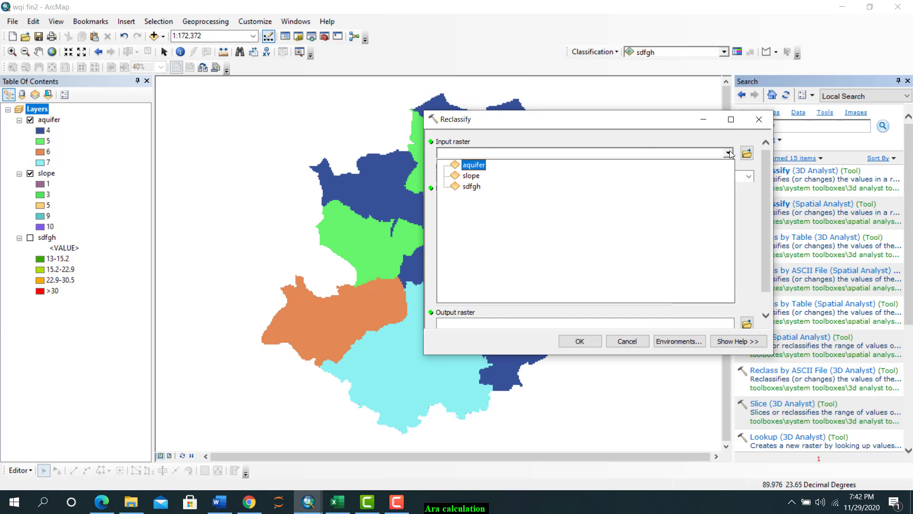
pyautogui.click(472, 187)
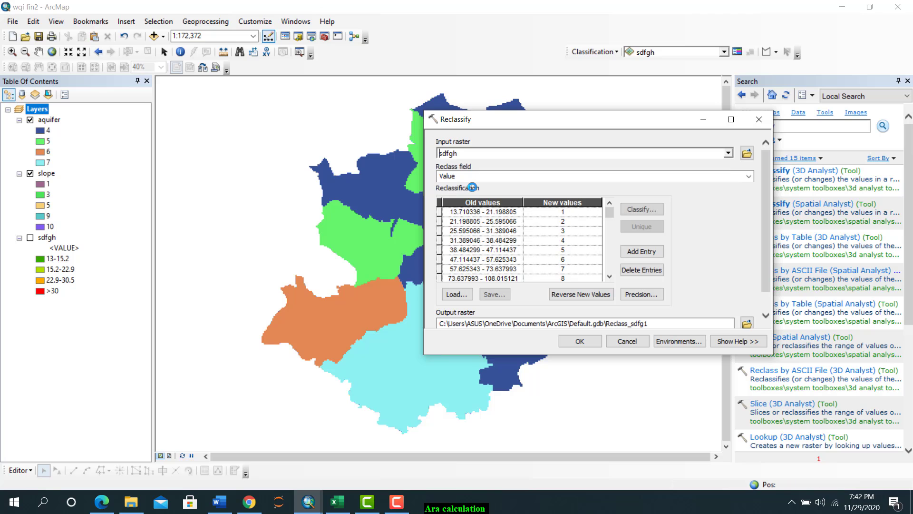
# Open the classification settings for sdfgh and set 4 classes with the Manual method
pyautogui.click(635, 211)
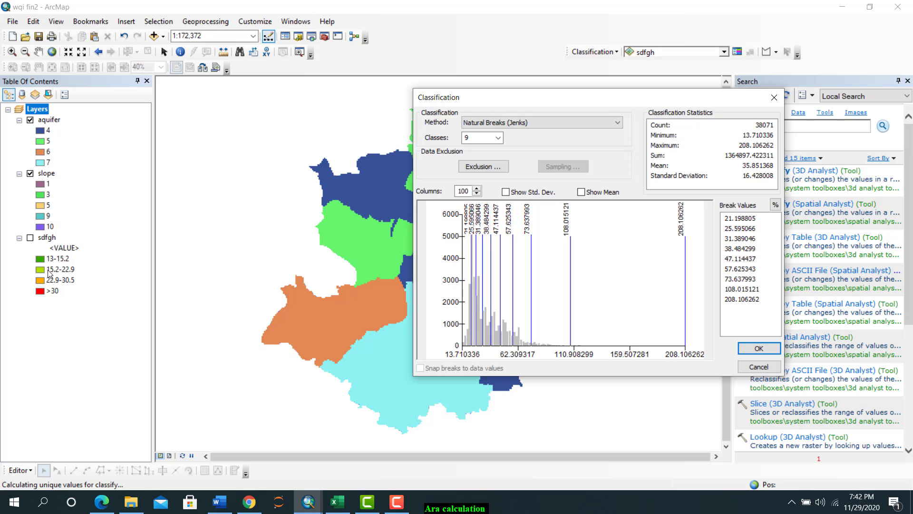
pyautogui.click(498, 138)
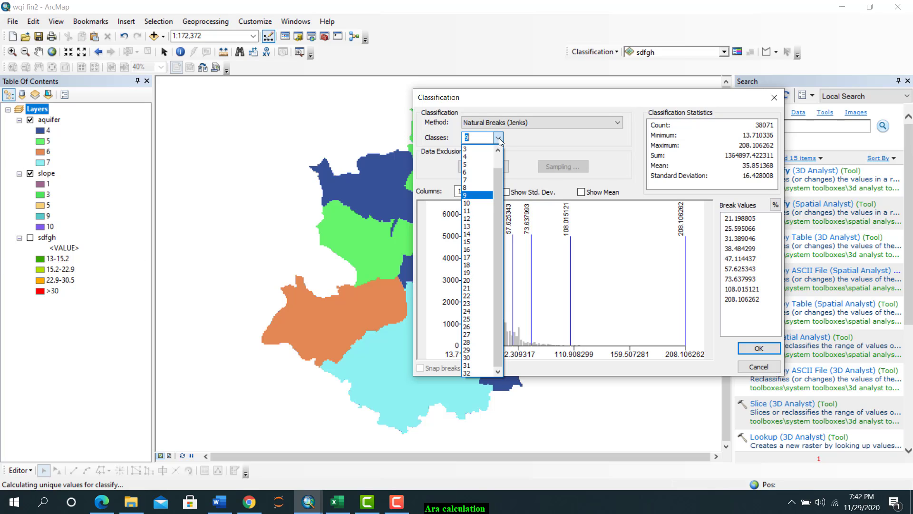
pyautogui.click(471, 165)
pyautogui.click(569, 123)
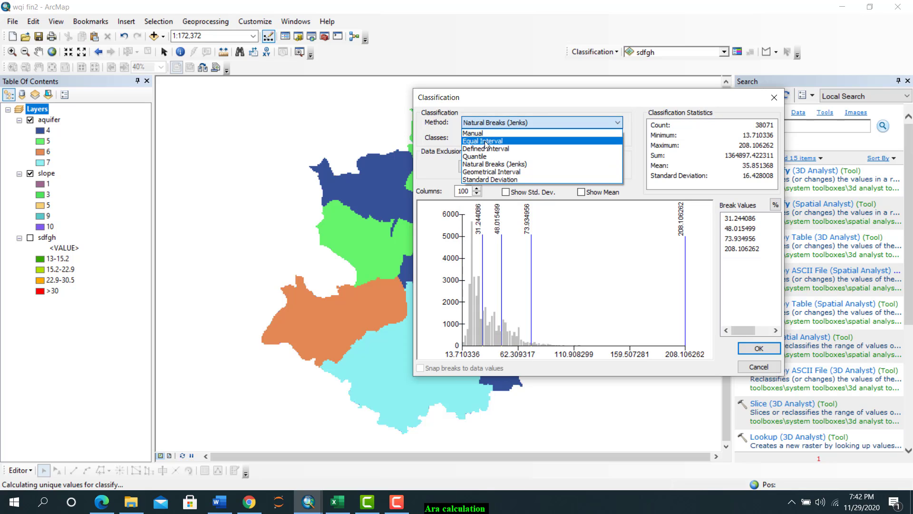
pyautogui.click(485, 134)
pyautogui.click(535, 127)
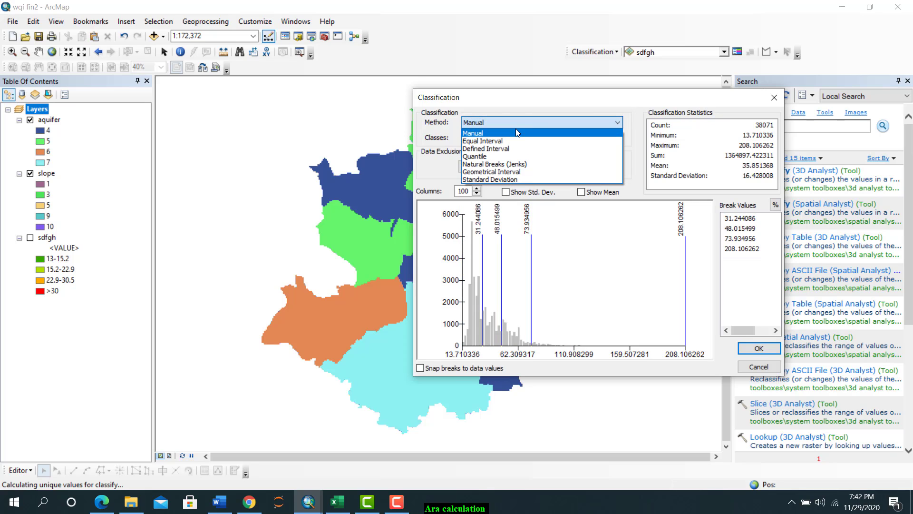
pyautogui.click(516, 130)
# Set the first three break values to 15.2, 22.9 and 30.5 and accept the classification
pyautogui.click(747, 219)
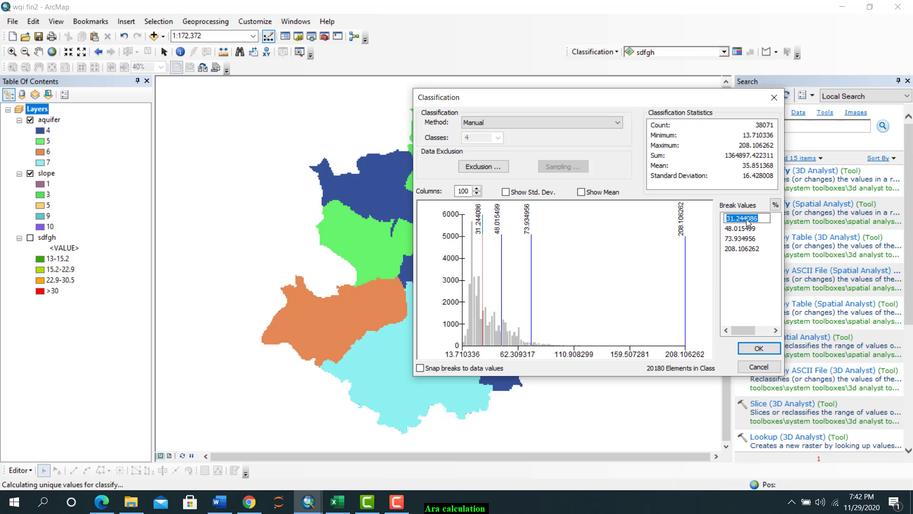
pyautogui.write('15.2')
pyautogui.press('Return')
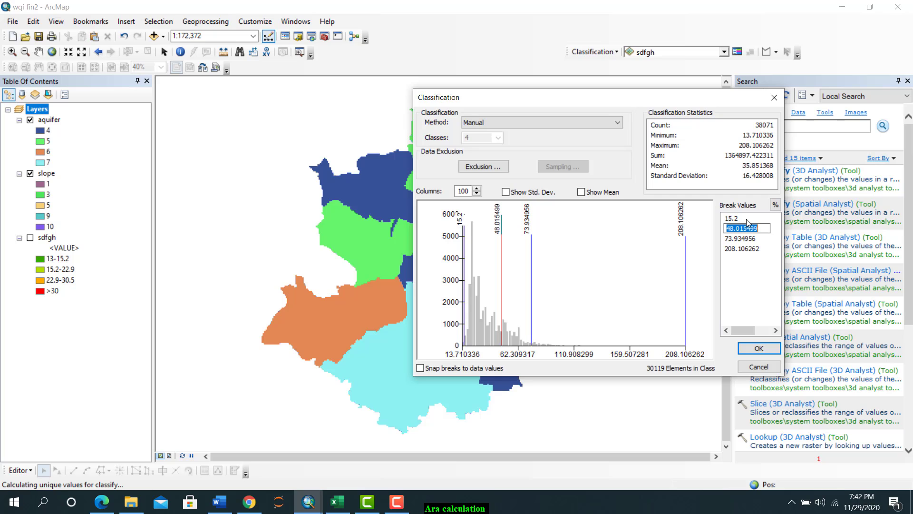
pyautogui.write('22.9')
pyautogui.press('Return')
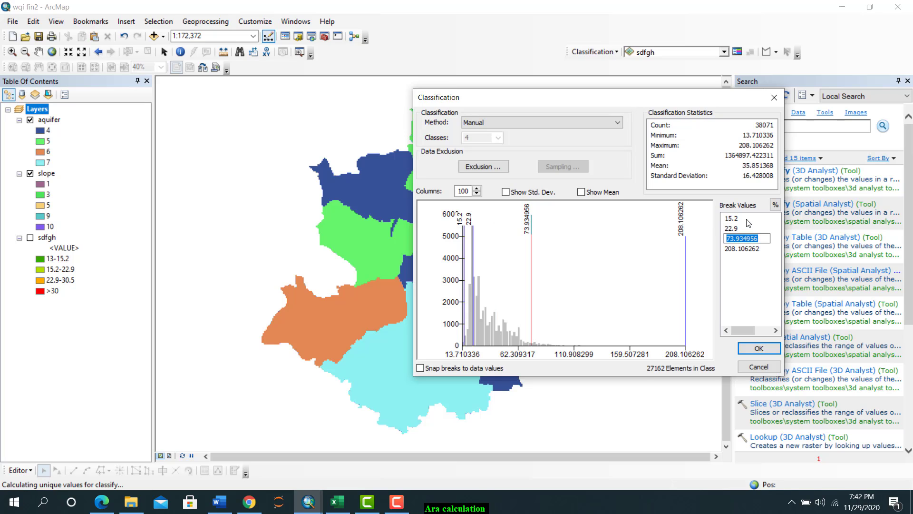
pyautogui.write('30.5')
pyautogui.press('Return')
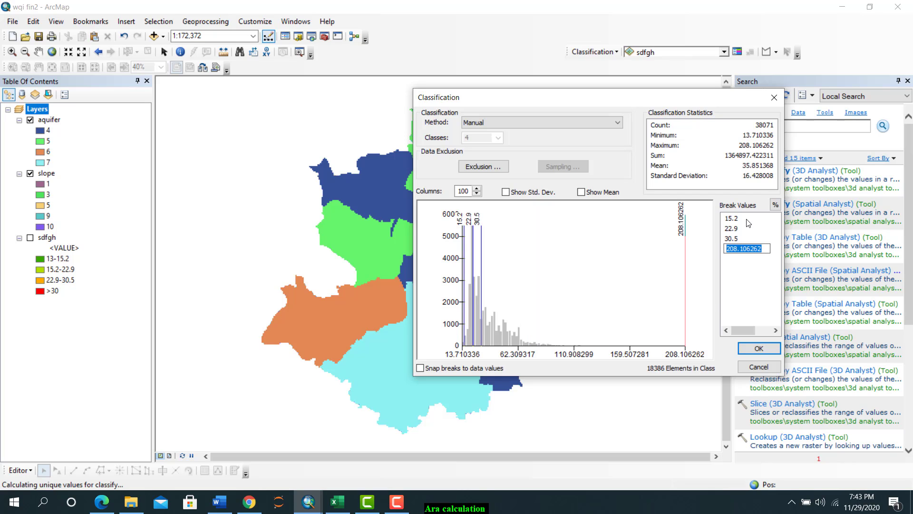
pyautogui.click(757, 350)
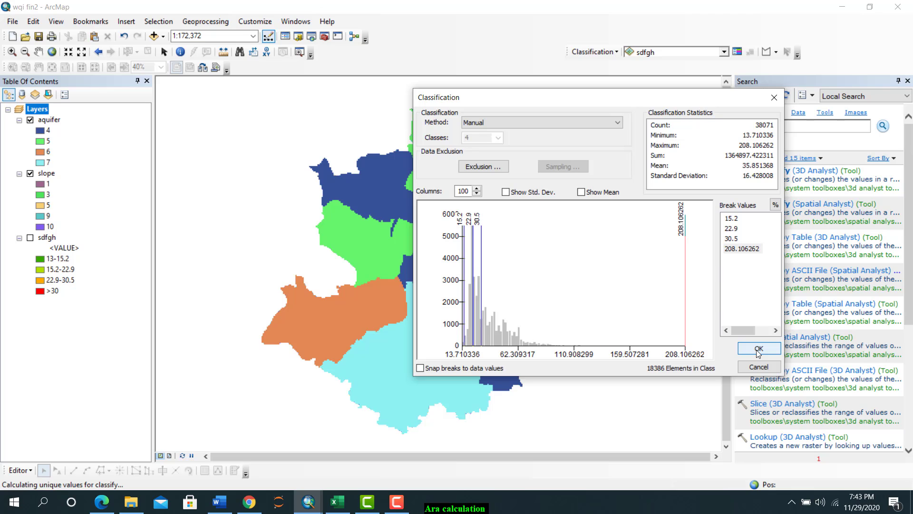
pyautogui.click(756, 350)
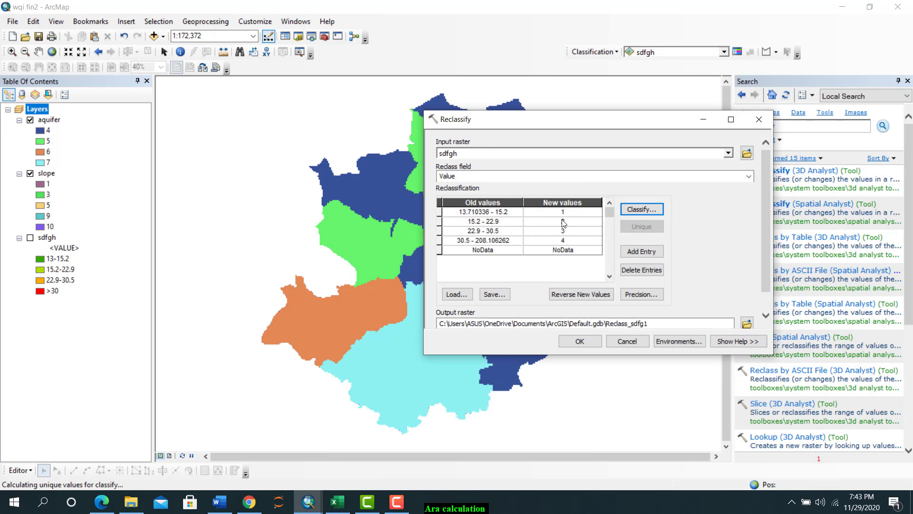
# Look up the depth to water table ratings in the Word document's DRASTIC table and return to the Reclassify dialog
pyautogui.click(220, 501)
pyautogui.scroll(2, 261, 342)
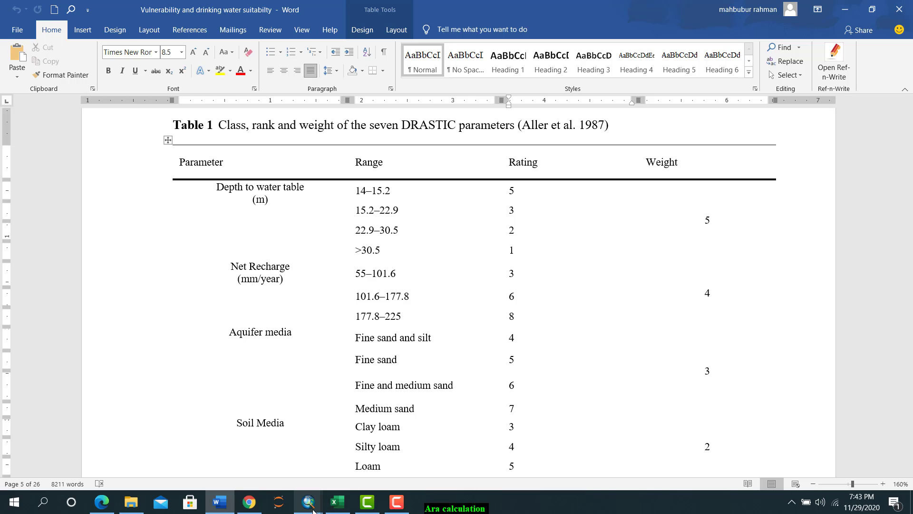
pyautogui.moveTo(308, 501)
pyautogui.click(420, 441)
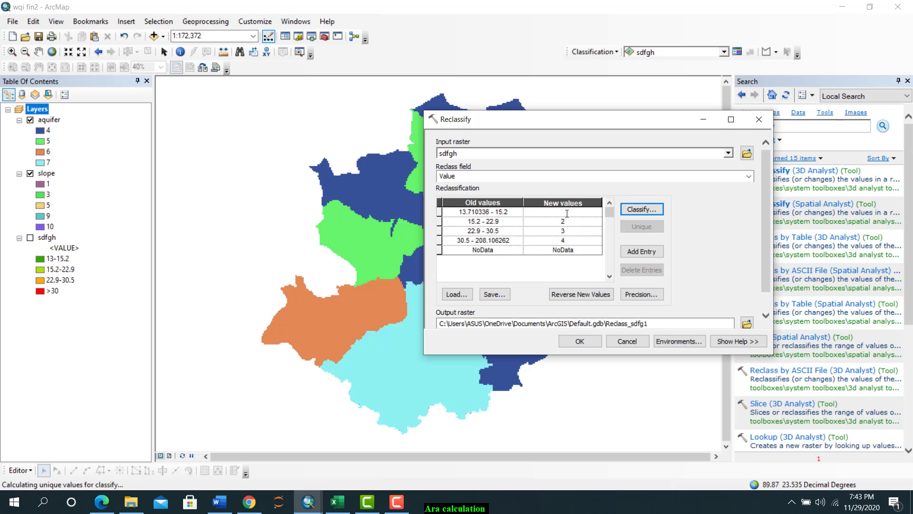
# Set the new values of the four depth classes, from shallowest to deepest, to 5, 3, 2 and 1
pyautogui.write('5')
pyautogui.press('Down')
pyautogui.write('3')
pyautogui.press('Down')
pyautogui.write('2')
pyautogui.press('Down')
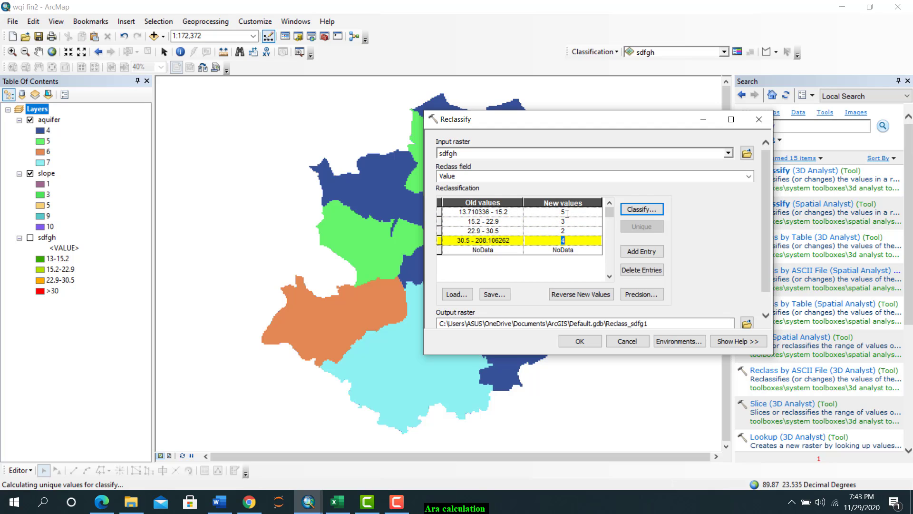
pyautogui.write('1')
# Run the reclassification with the output raster depth in New File Geodatabase.gdb, and remove the sdfgh layer from the map
pyautogui.click(746, 323)
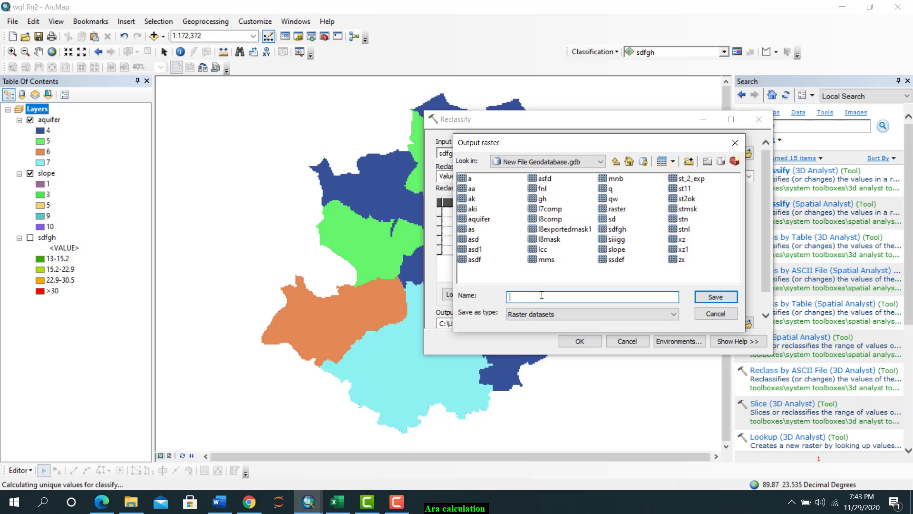
pyautogui.write('depth')
pyautogui.click(715, 297)
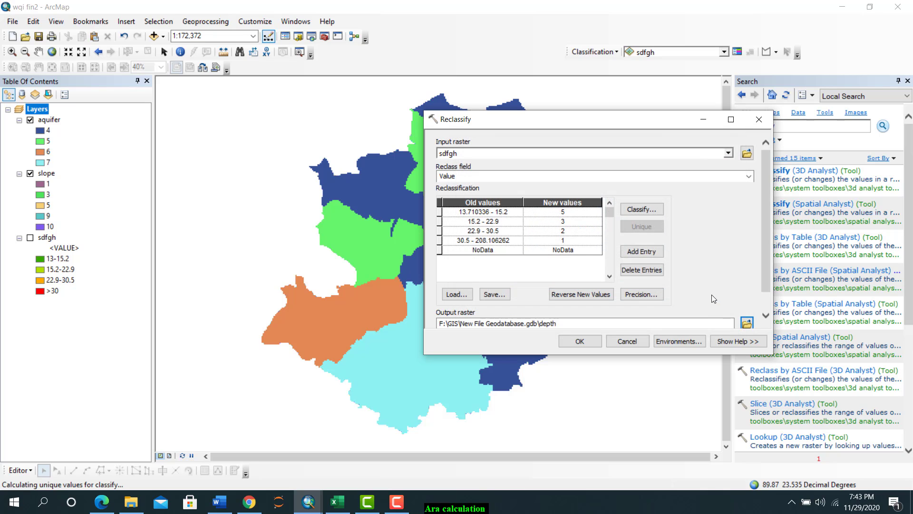
pyautogui.click(580, 342)
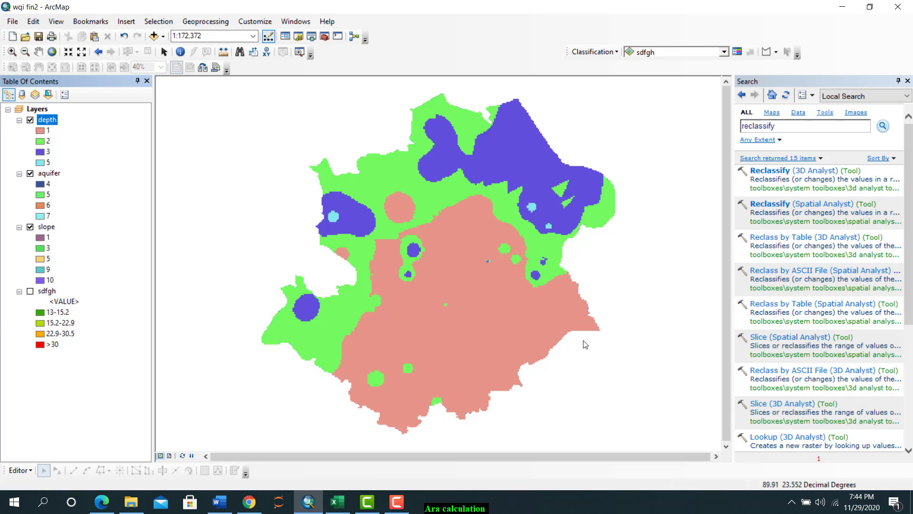
pyautogui.rightClick(50, 291)
pyautogui.click(66, 315)
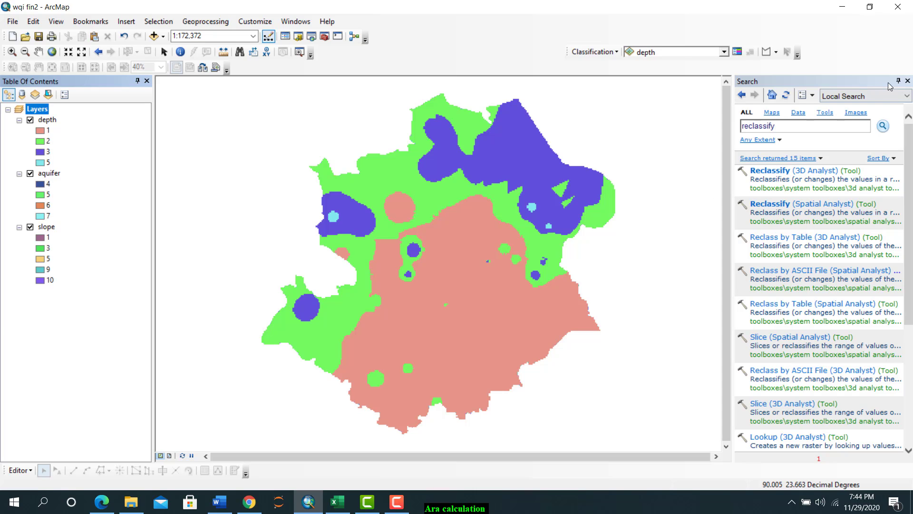
# Search the tools for "weighted sum" and open the Spatial Analyst Weighted Sum tool
pyautogui.click(909, 82)
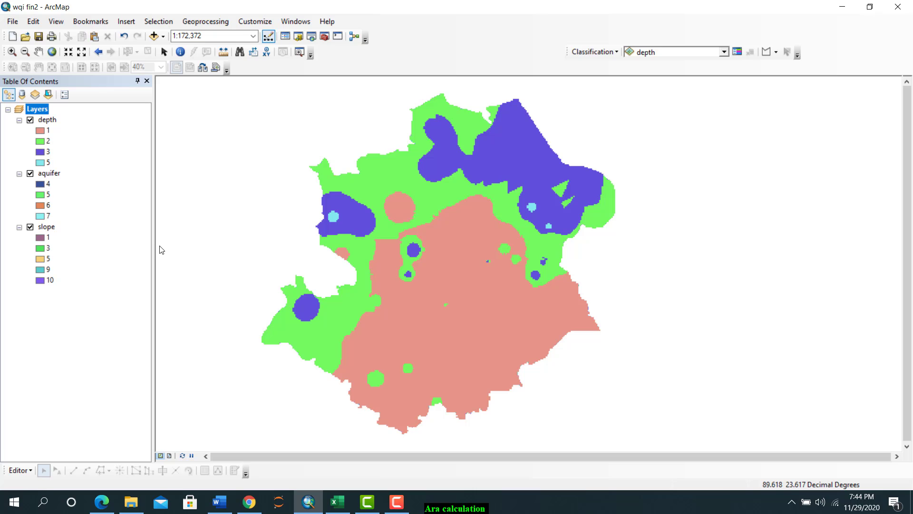
pyautogui.click(287, 23)
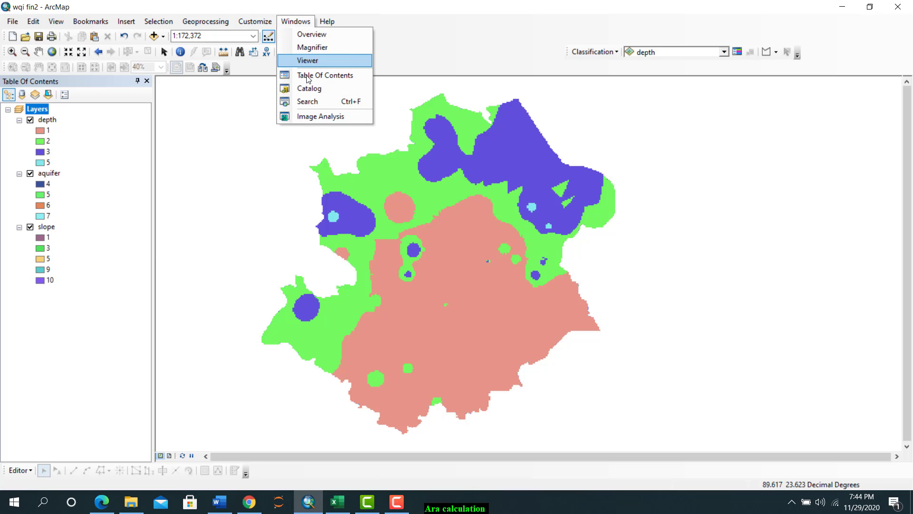
pyautogui.click(314, 102)
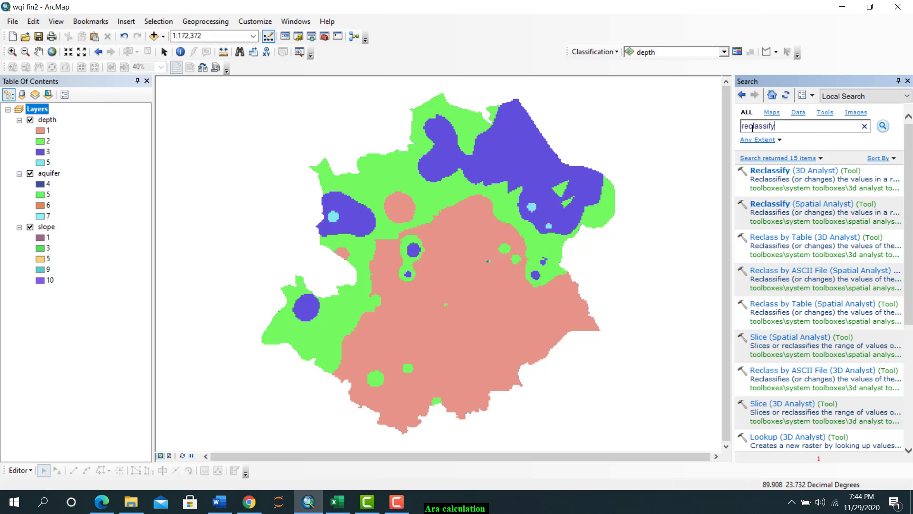
pyautogui.moveTo(775, 126); pyautogui.dragTo(731, 135)
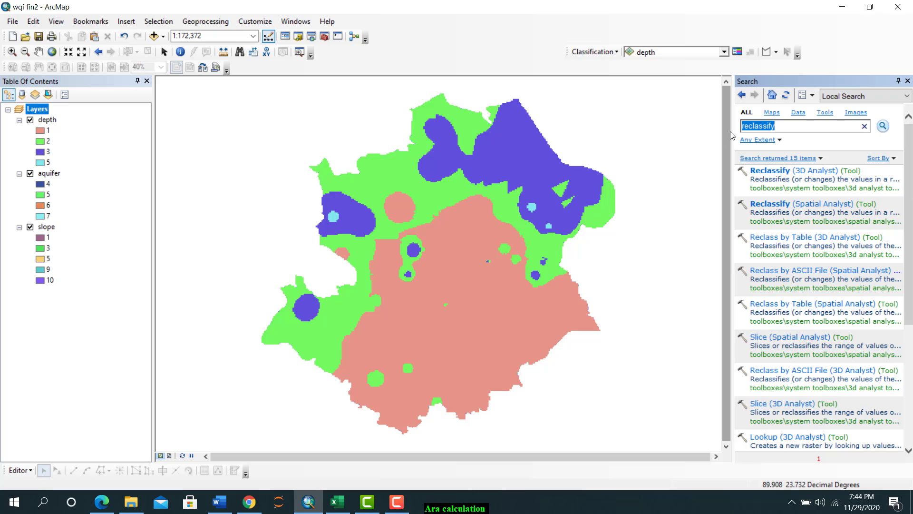
pyautogui.write('weighted sum')
pyautogui.press('Return')
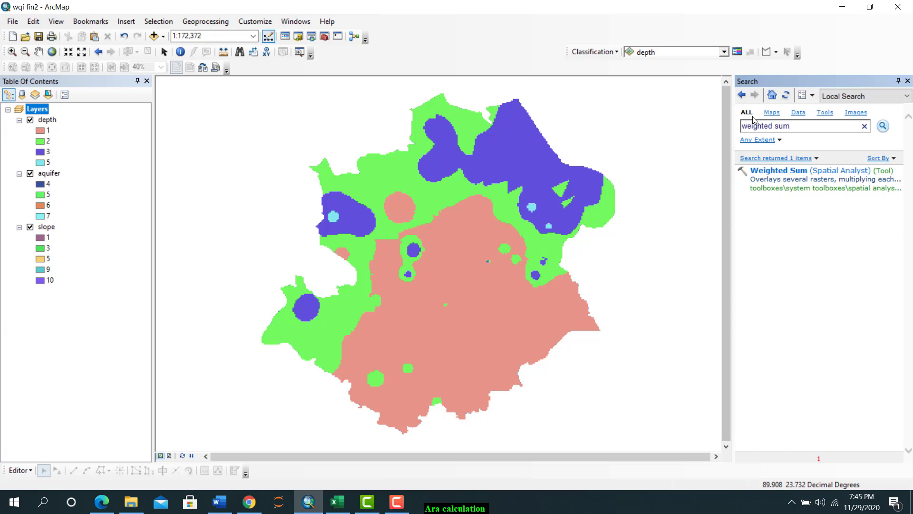
pyautogui.click(786, 179)
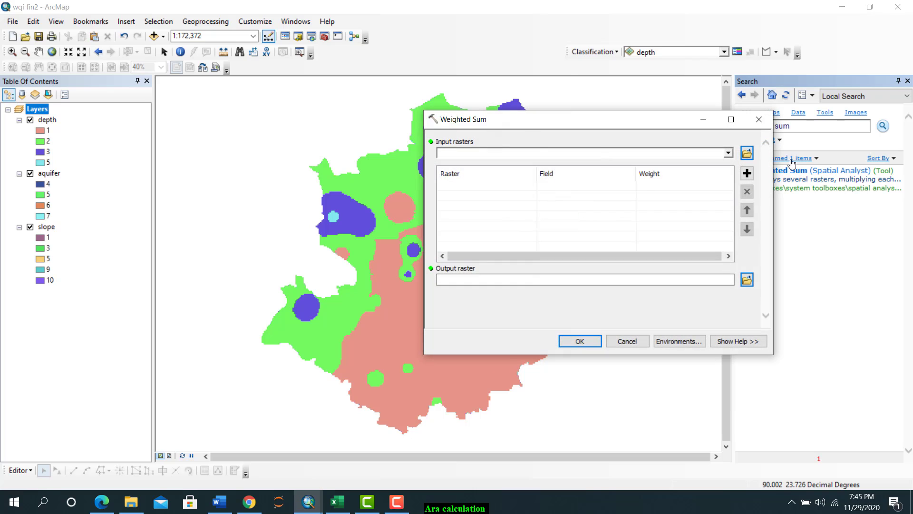
# Add the depth, aquifer and slope rasters as inputs of the Weighted Sum
pyautogui.click(728, 153)
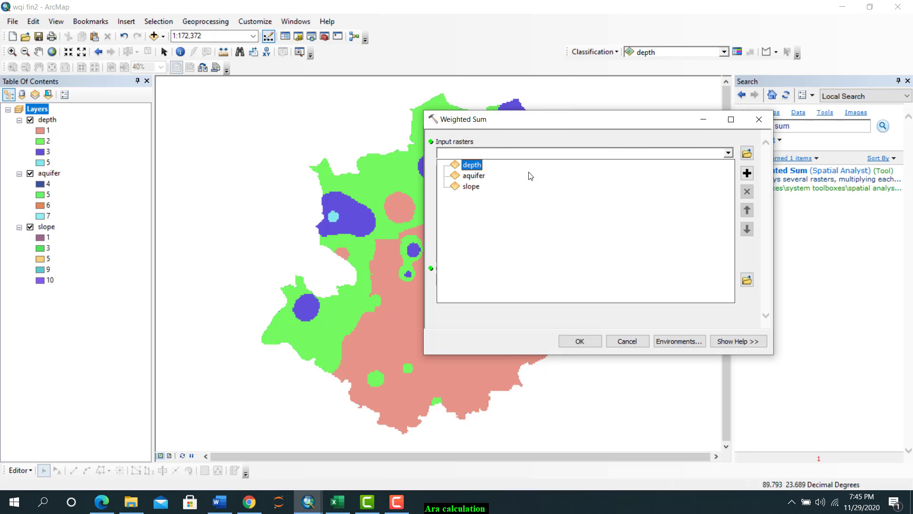
pyautogui.click(472, 165)
pyautogui.click(728, 153)
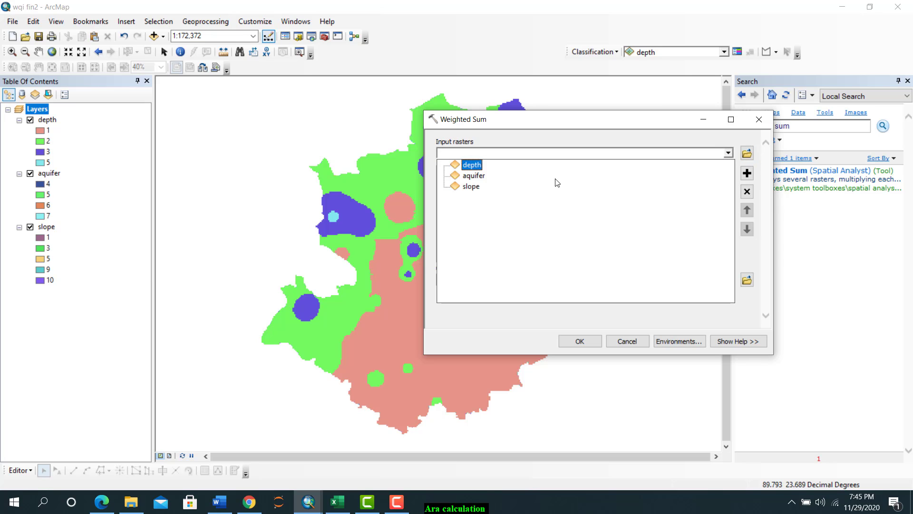
pyautogui.click(473, 177)
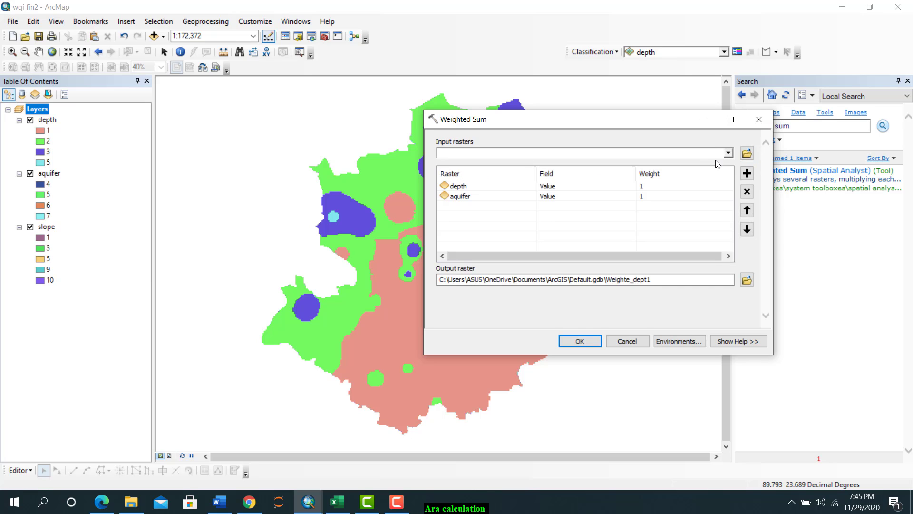
pyautogui.click(729, 153)
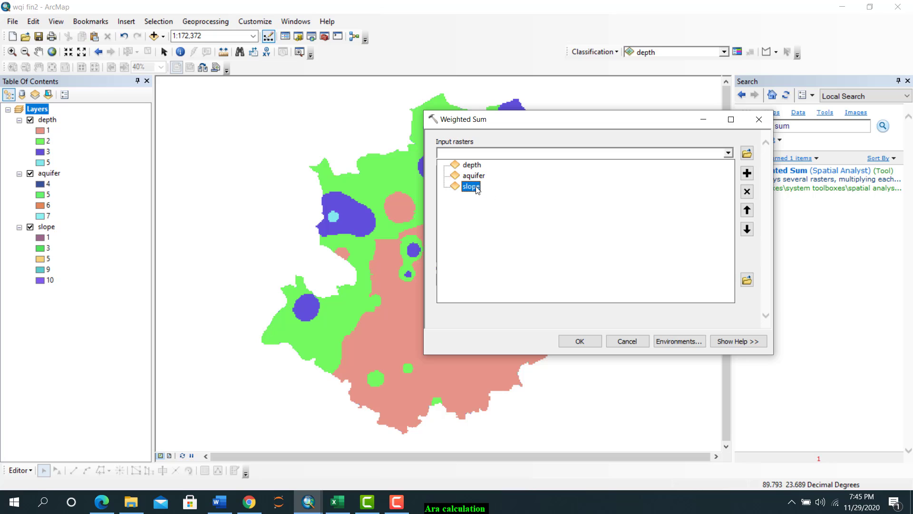
pyautogui.click(478, 186)
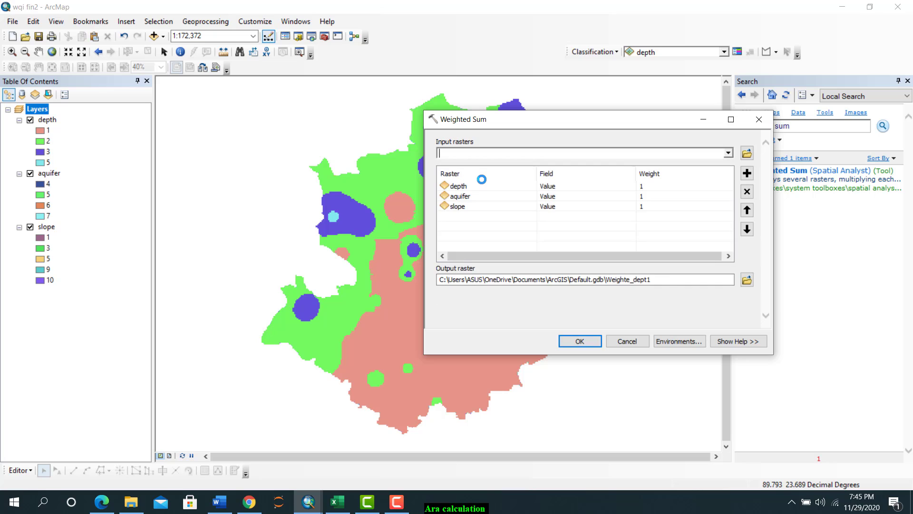
# Set the depth raster's weight to 5 in the Weighted Sum inputs
pyautogui.click(645, 186)
pyautogui.write('5')
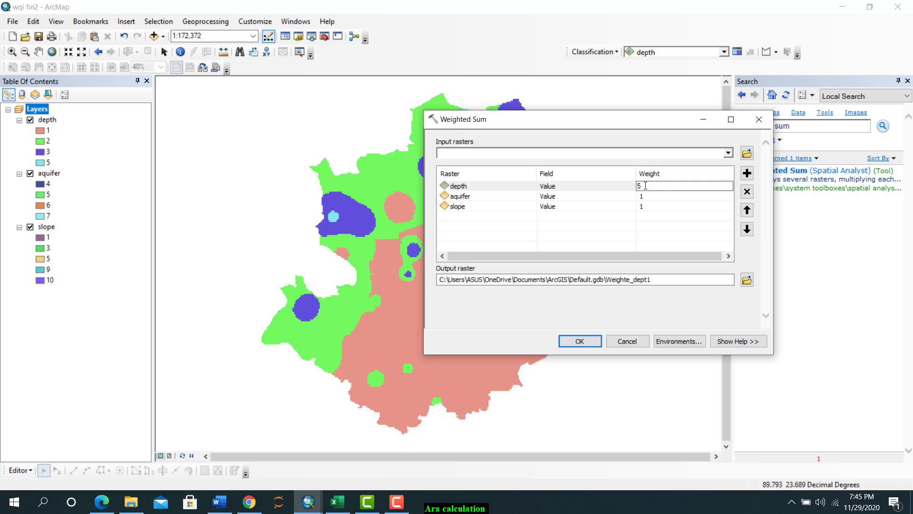
pyautogui.press('Return')
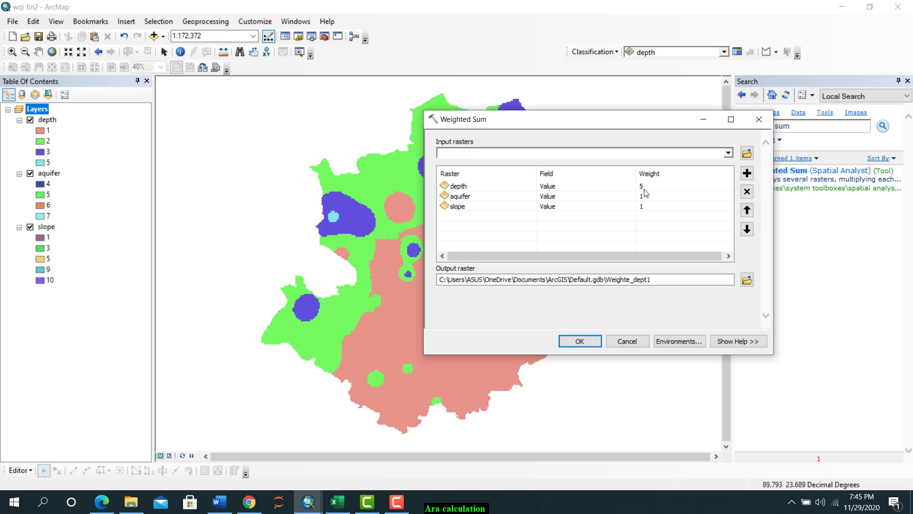
# Check the aquifer media weight in the Word document's DRASTIC table and set the aquifer raster's weight to 3 in the Weighted Sum
pyautogui.click(646, 196)
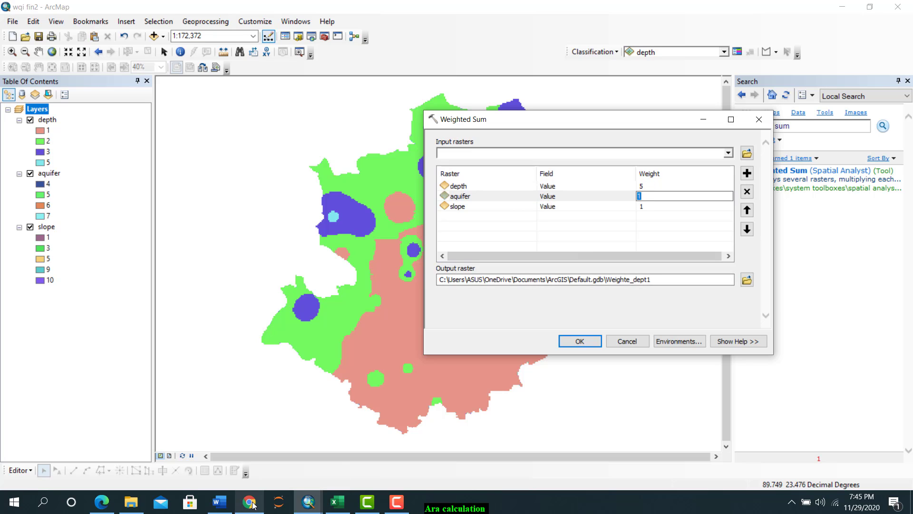
pyautogui.click(219, 502)
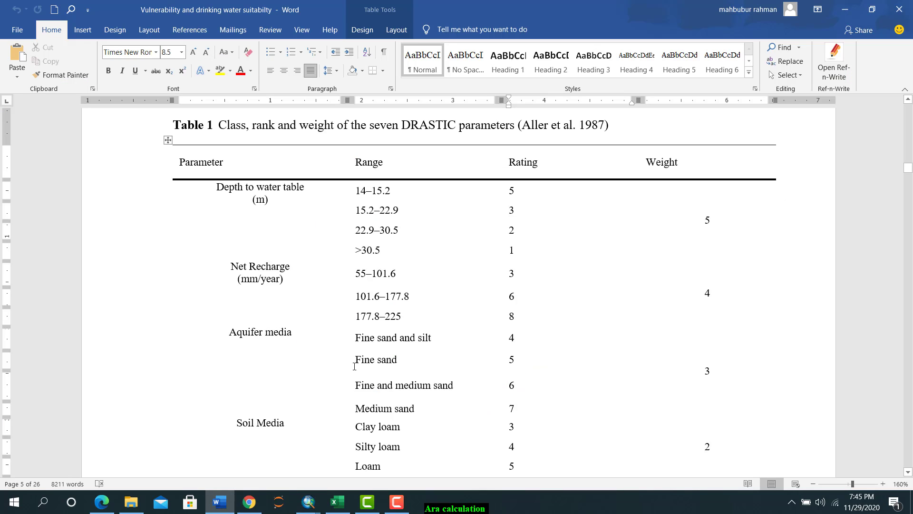
pyautogui.moveTo(243, 346); pyautogui.dragTo(708, 309)
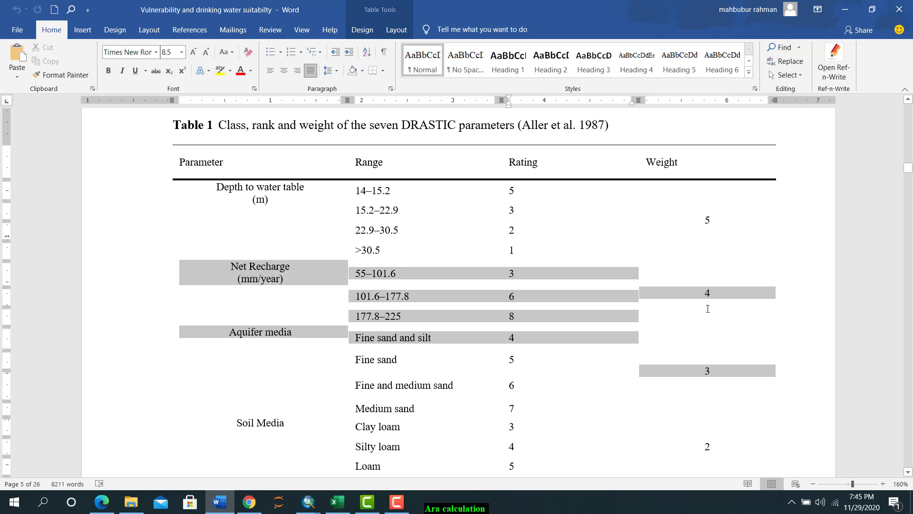
pyautogui.click(614, 387)
pyautogui.moveTo(308, 508)
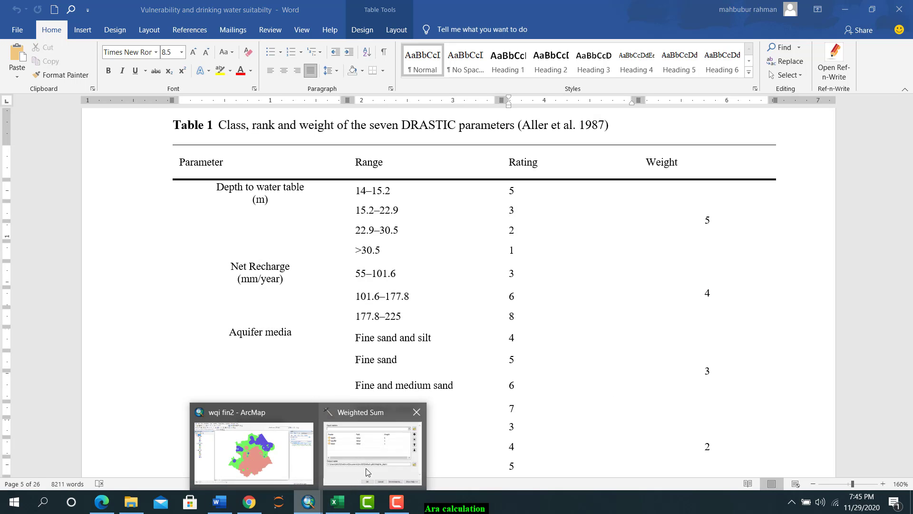
pyautogui.click(366, 468)
pyautogui.click(641, 197)
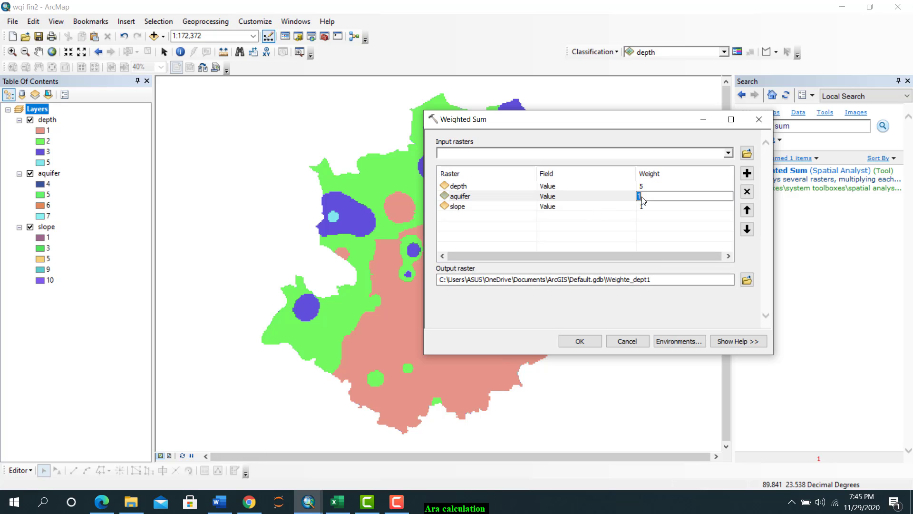
pyautogui.write('3')
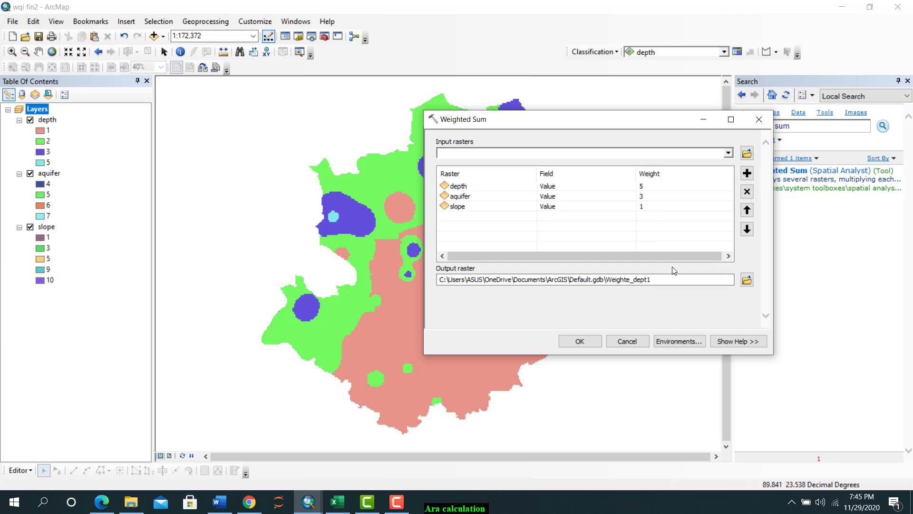
# Try to run the Weighted Sum with the output raster named "final index" in New File Geodatabase.gdb
pyautogui.click(747, 280)
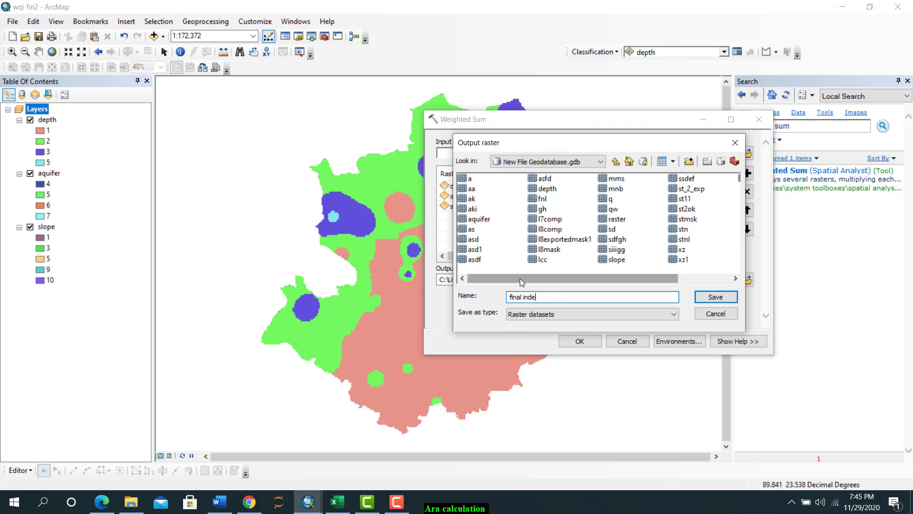
pyautogui.click(716, 296)
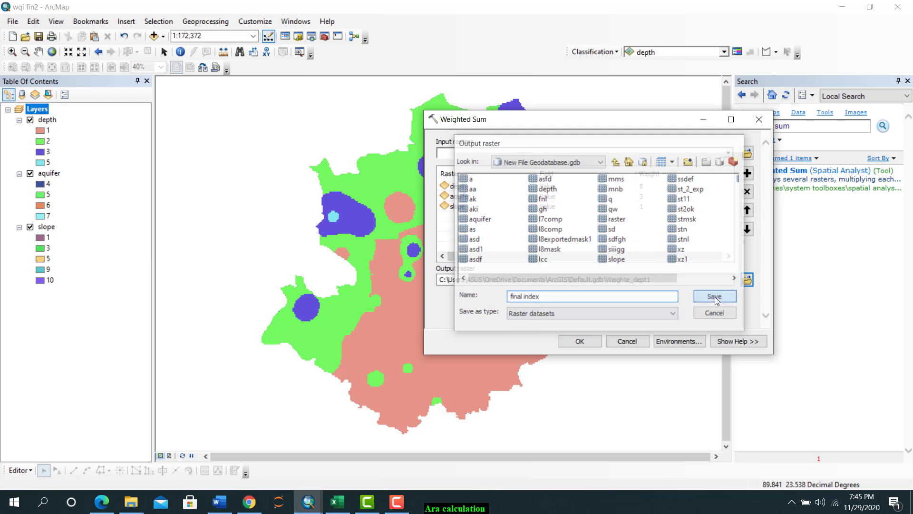
pyautogui.click(580, 343)
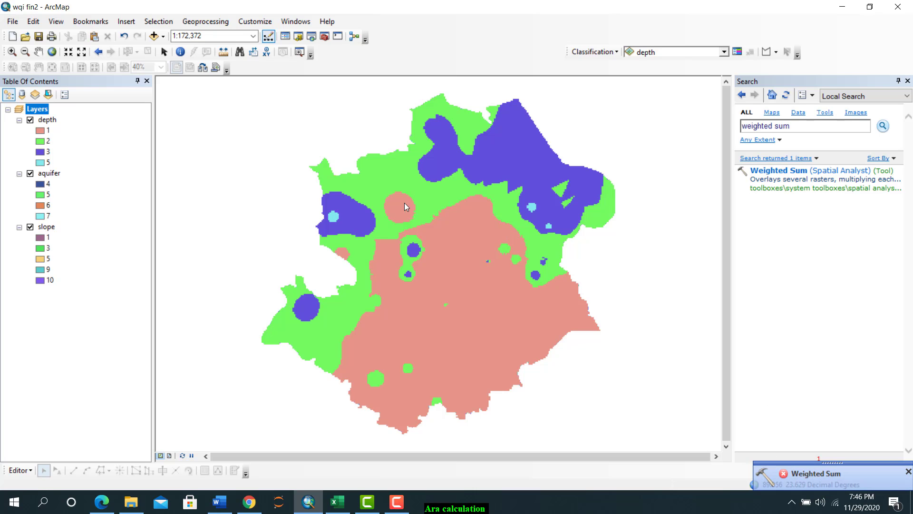
# Reopen the Weighted Sum tool and add the depth, aquifer and slope rasters as inputs
pyautogui.click(761, 170)
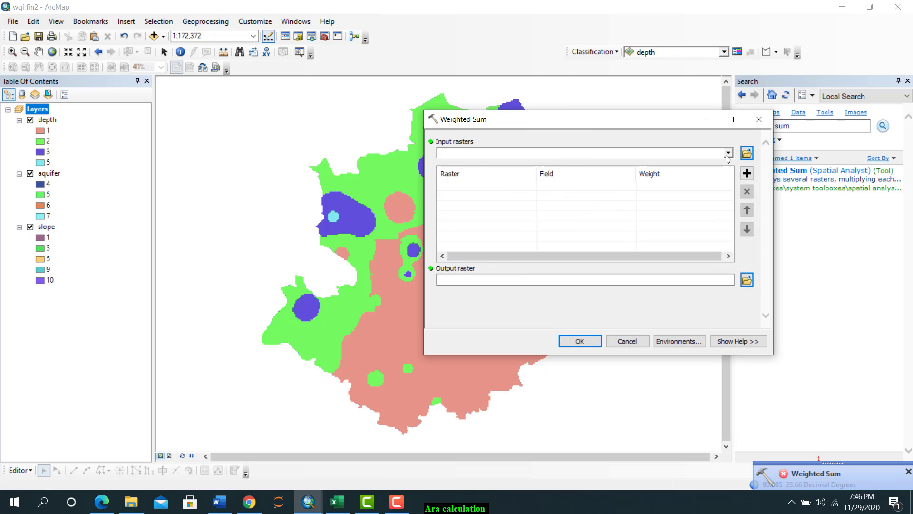
pyautogui.click(726, 155)
pyautogui.click(472, 165)
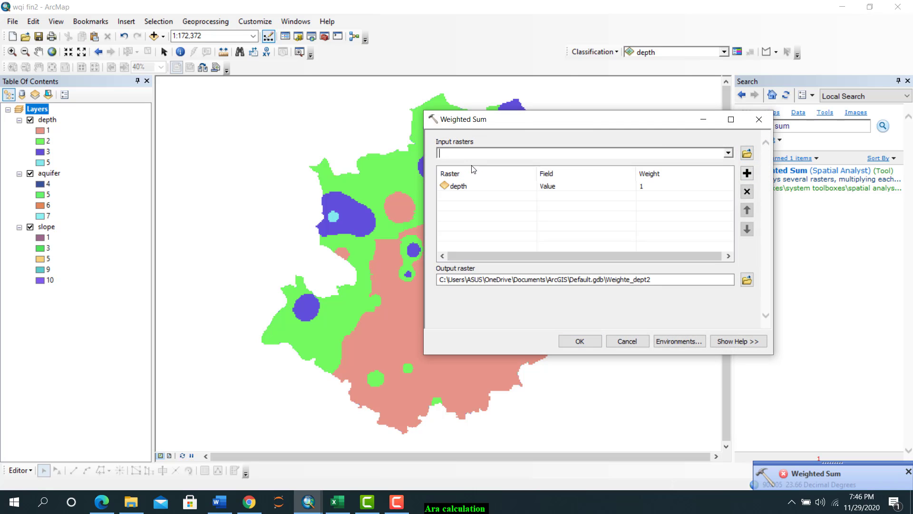
pyautogui.click(729, 152)
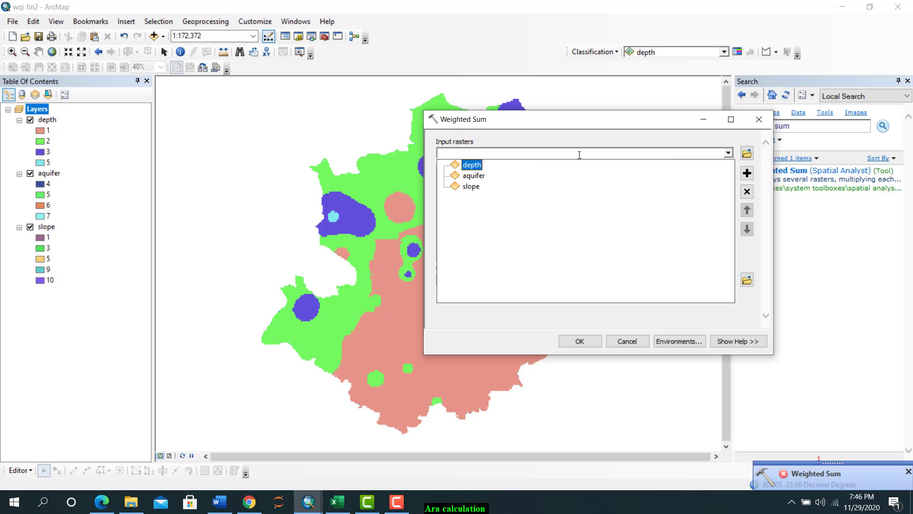
pyautogui.click(476, 176)
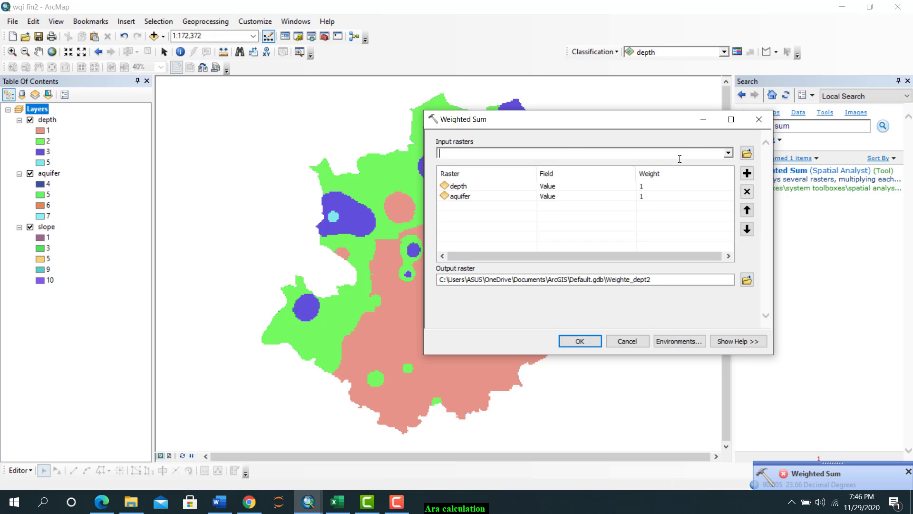
pyautogui.click(729, 153)
pyautogui.click(476, 188)
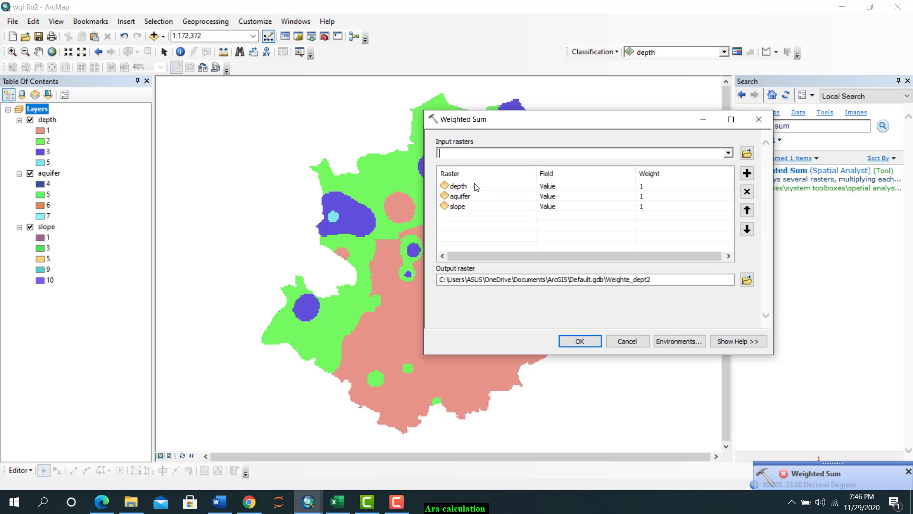
# Set the Weighted Sum weights to 5 for the depth raster and 3 for the aquifer raster
pyautogui.click(645, 188)
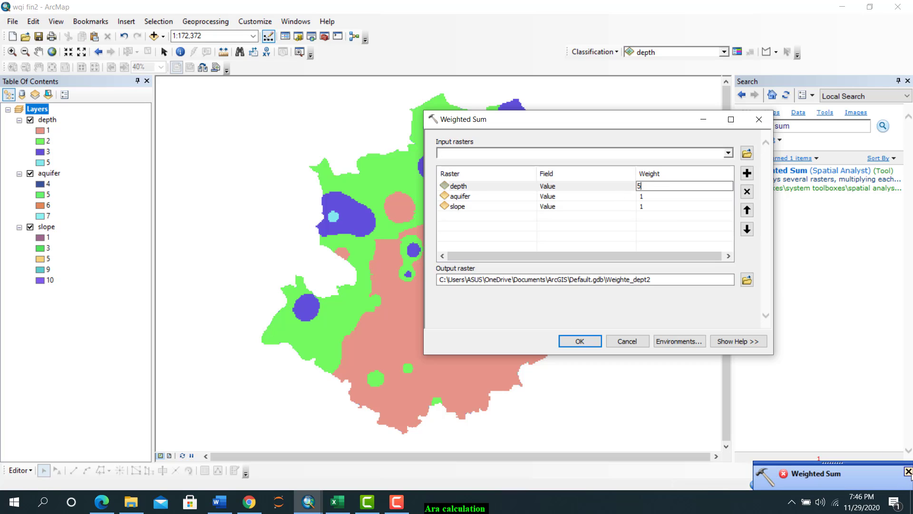
pyautogui.click(642, 197)
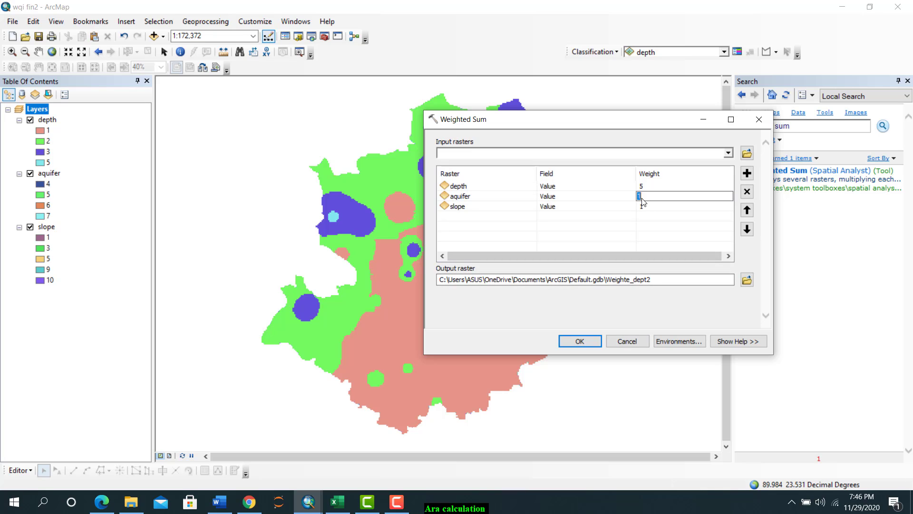
pyautogui.click(666, 222)
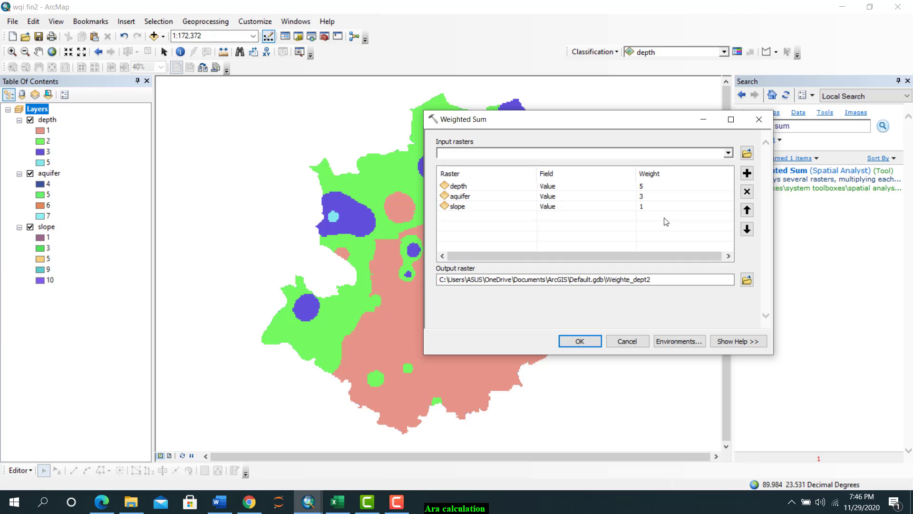
# Name the output raster "final" in New File Geodatabase.gdb and run the Weighted Sum
pyautogui.click(746, 279)
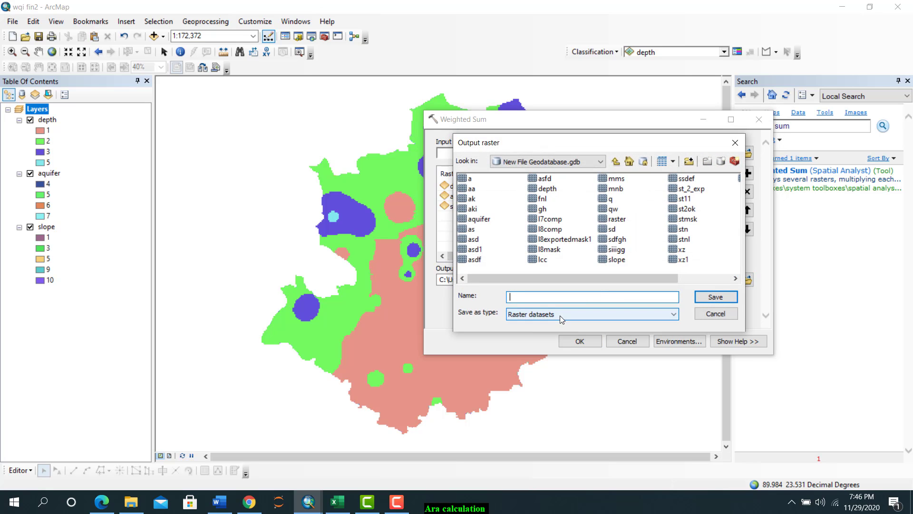
pyautogui.write('finalal')
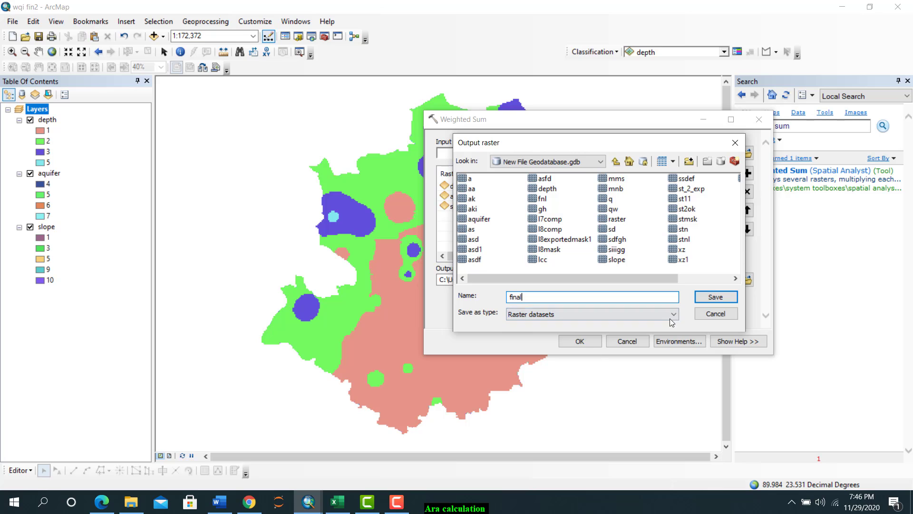
pyautogui.click(715, 297)
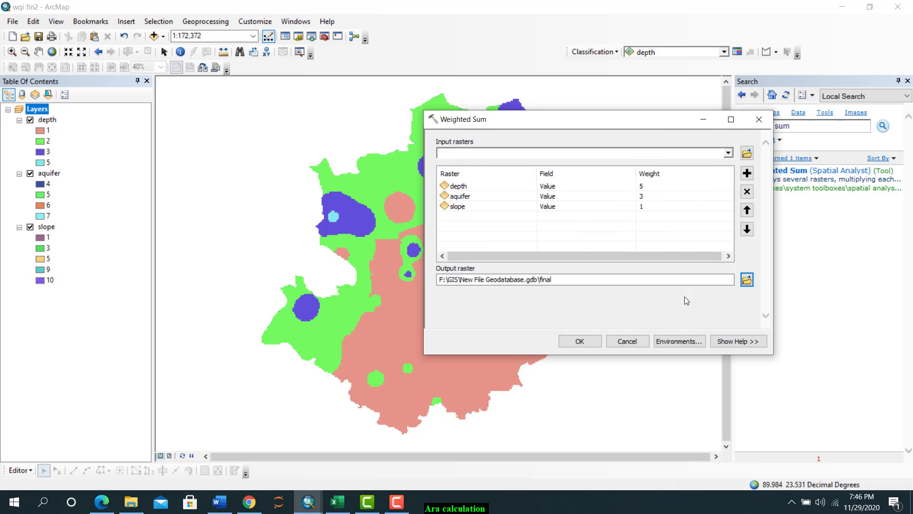
pyautogui.click(580, 342)
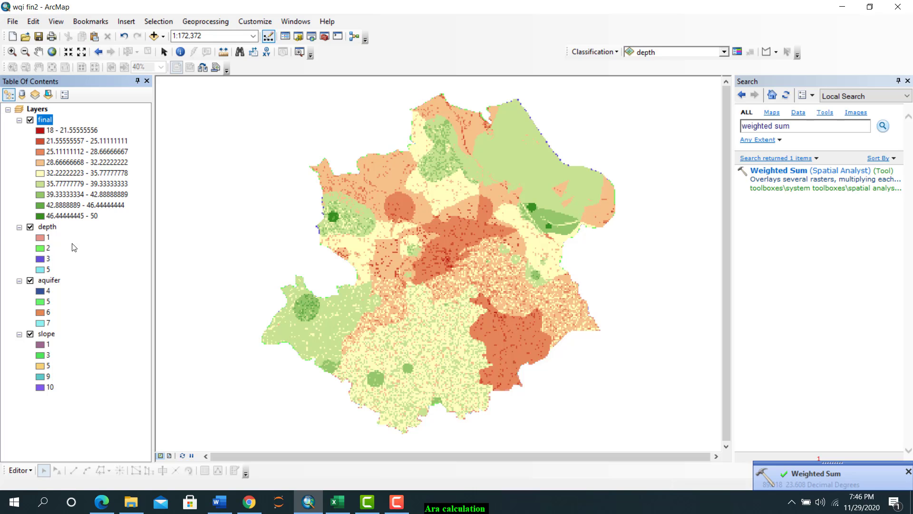
# Remove the depth and aquifer layers from the map
pyautogui.rightClick(42, 228)
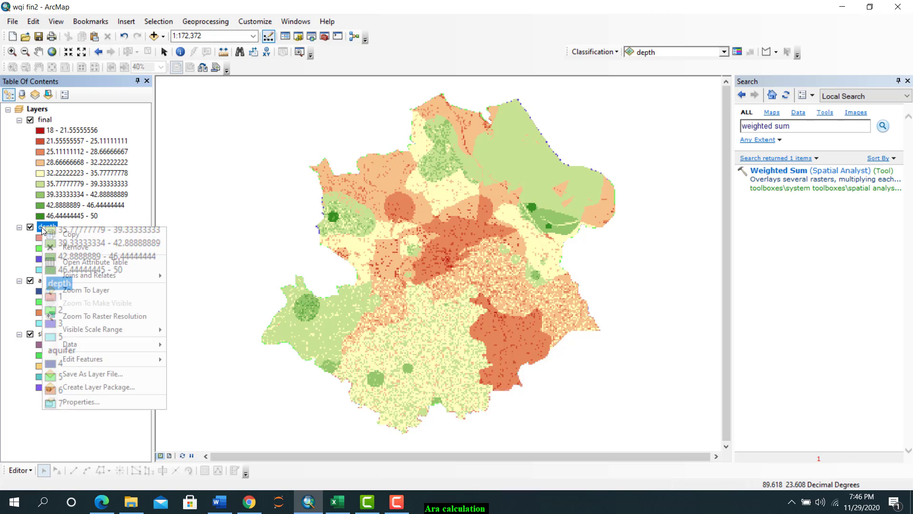
pyautogui.click(47, 248)
pyautogui.rightClick(43, 227)
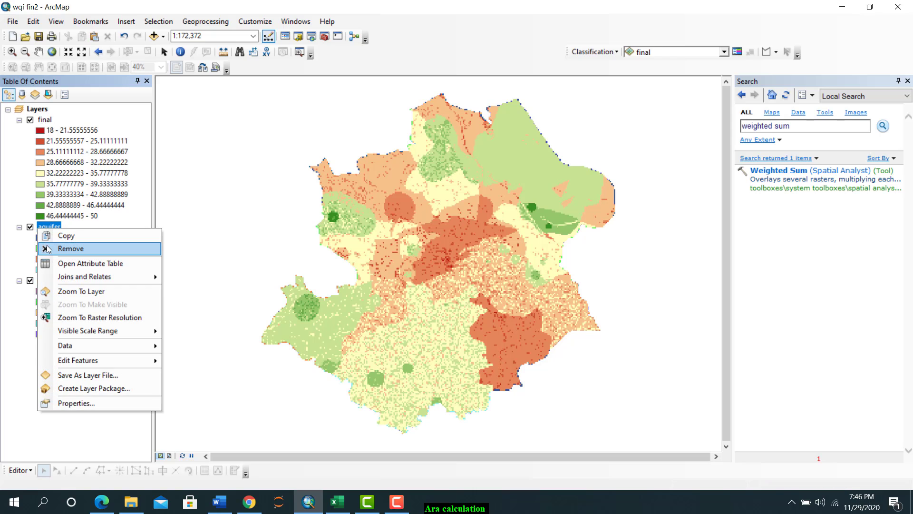
pyautogui.click(48, 248)
pyautogui.rightClick(44, 227)
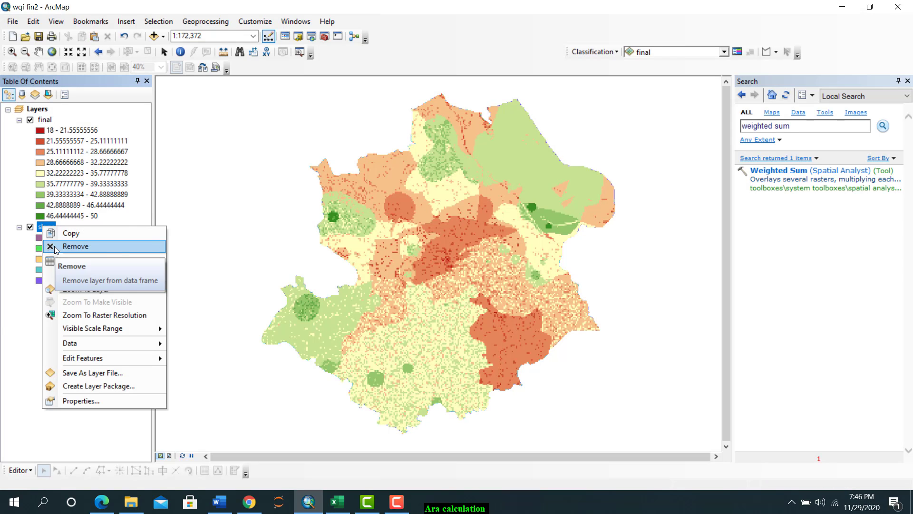
pyautogui.click(32, 304)
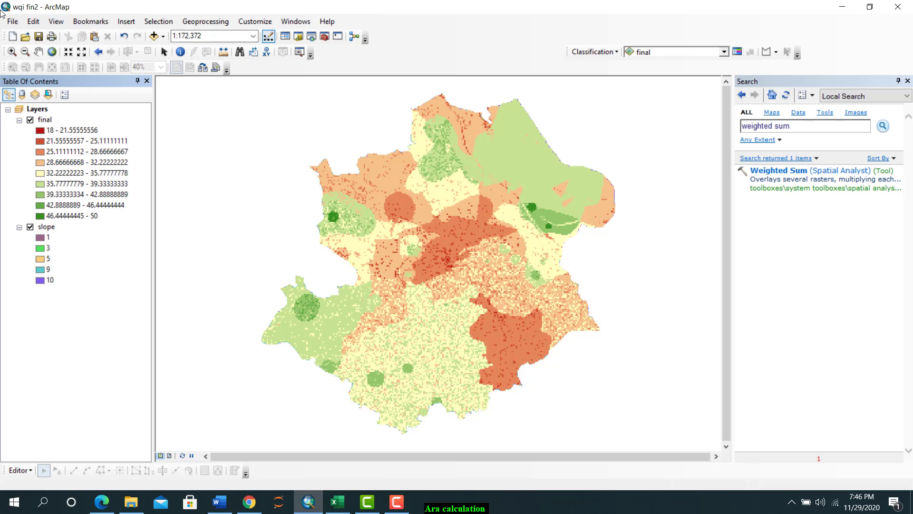
pyautogui.click(12, 22)
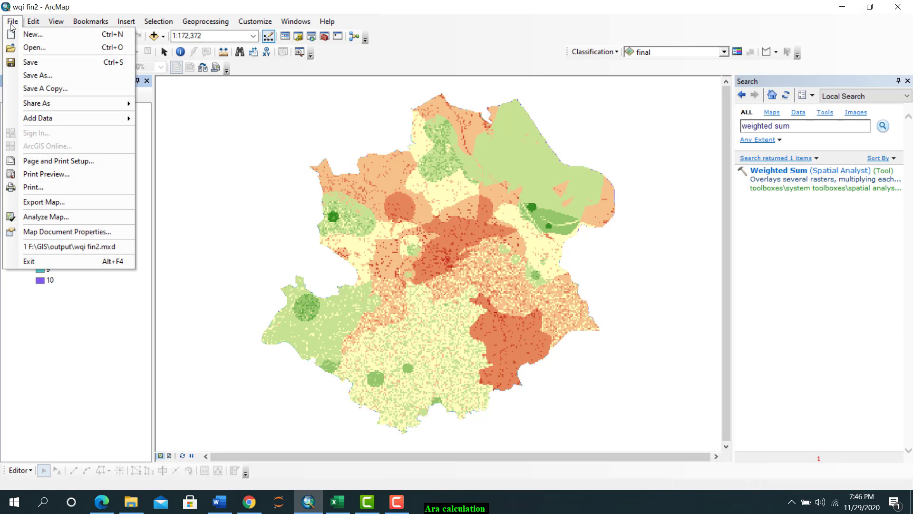
pyautogui.click(32, 73)
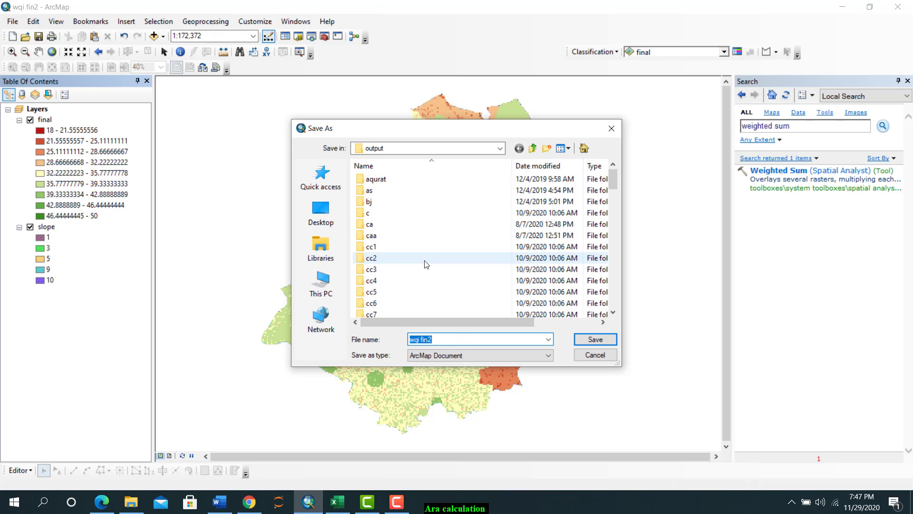
pyautogui.scroll(-8, 425, 263)
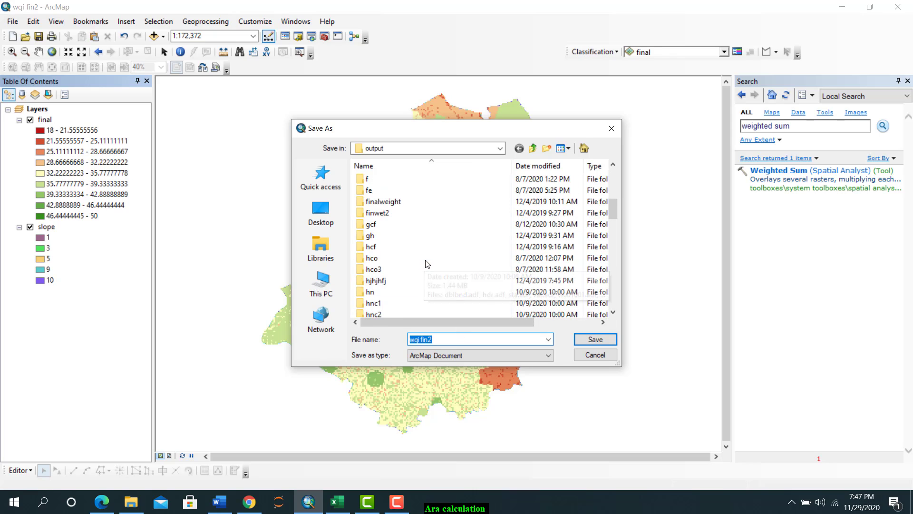
pyautogui.click(611, 128)
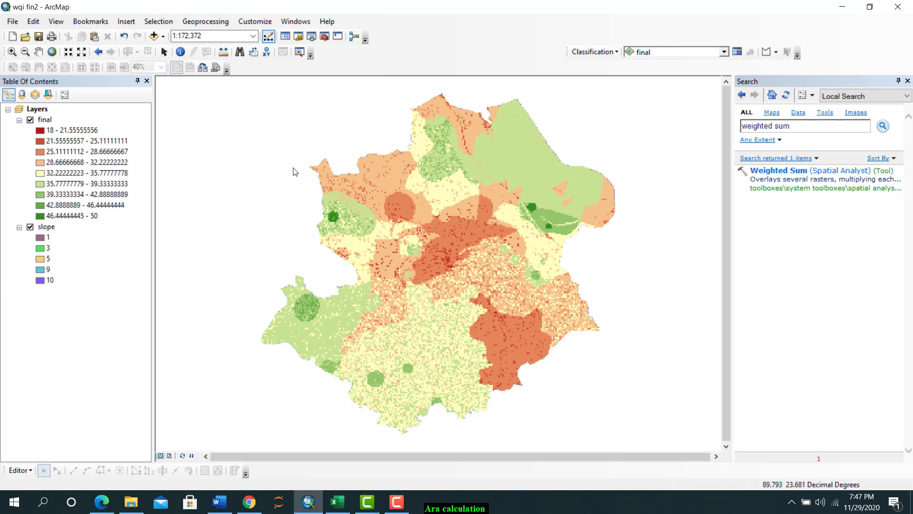
# Remove the slope layer so that only the final raster remains on the map
pyautogui.rightClick(42, 226)
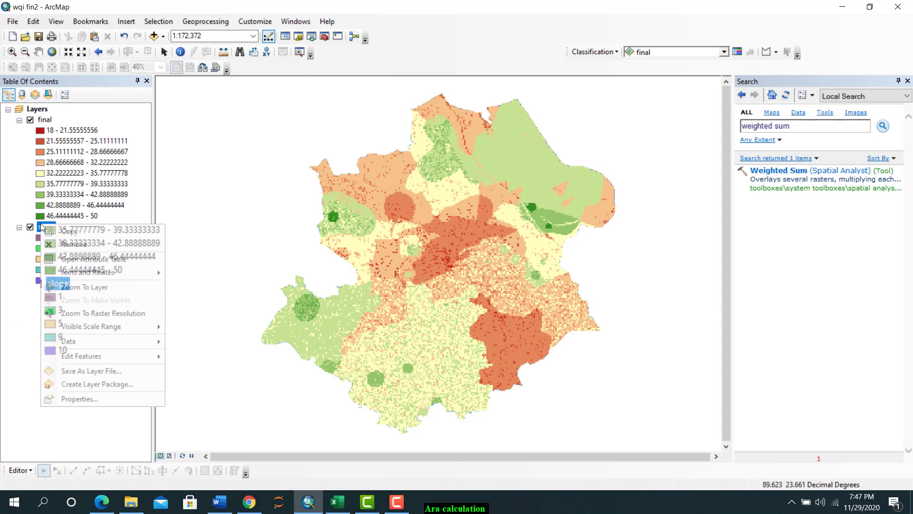
pyautogui.click(54, 245)
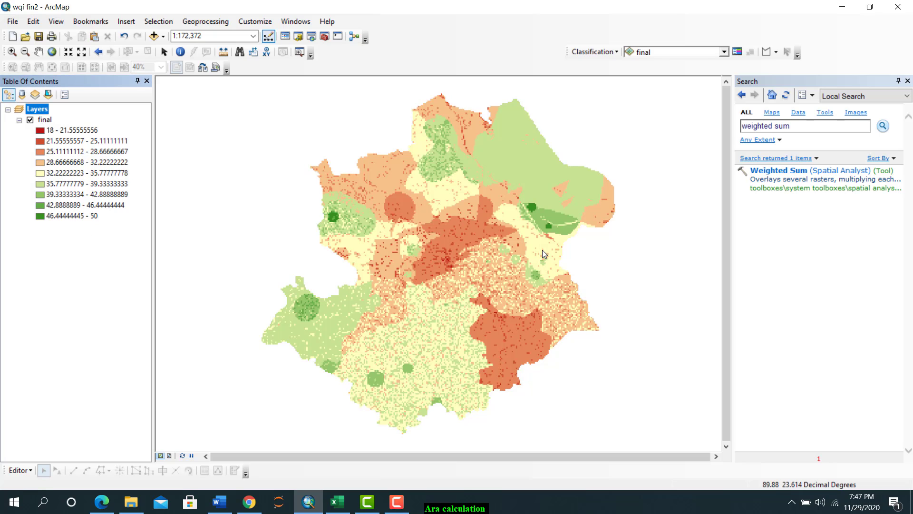
# Set the classified symbology of the final raster to 3 classes
pyautogui.rightClick(46, 122)
pyautogui.click(69, 299)
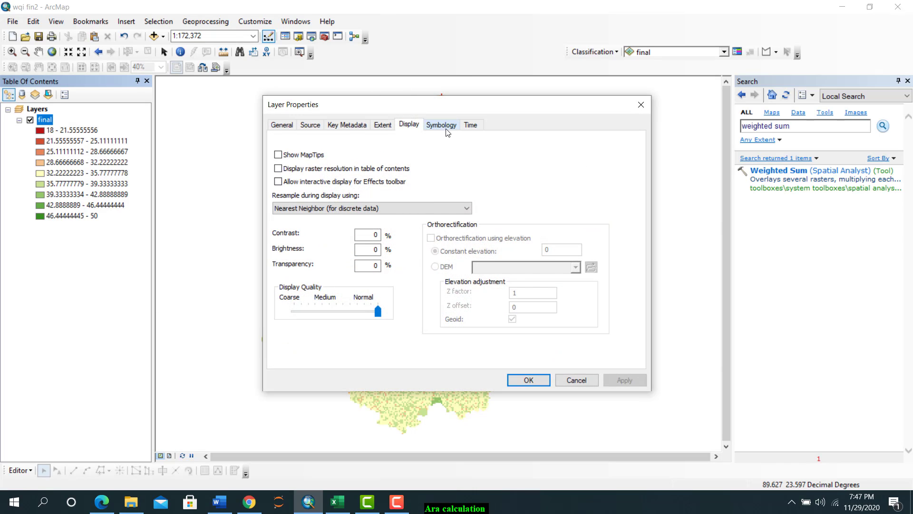
pyautogui.click(441, 125)
pyautogui.click(543, 199)
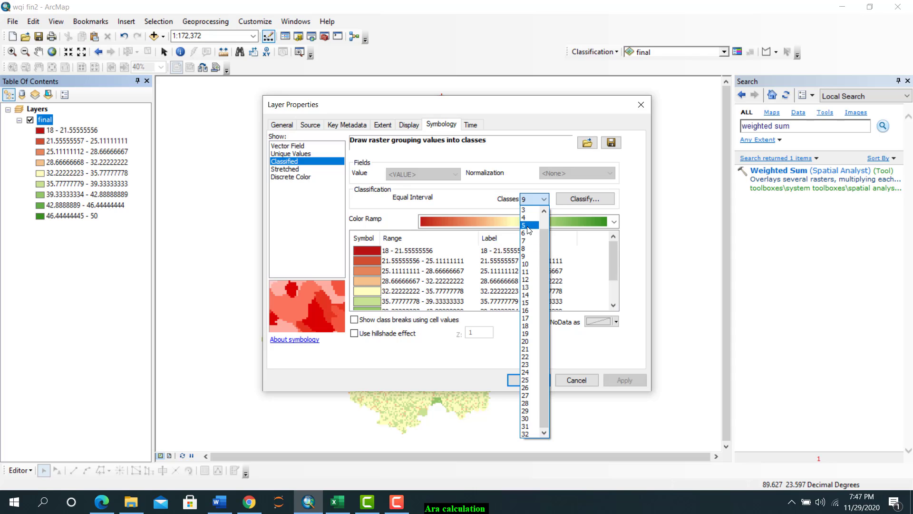
pyautogui.click(527, 210)
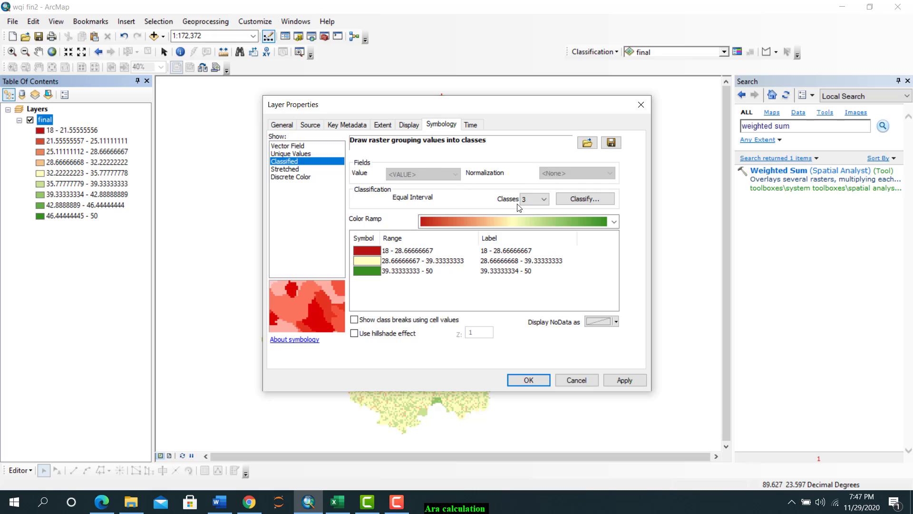
# Change the final raster's classification method to Quantile and apply it to the map
pyautogui.click(584, 199)
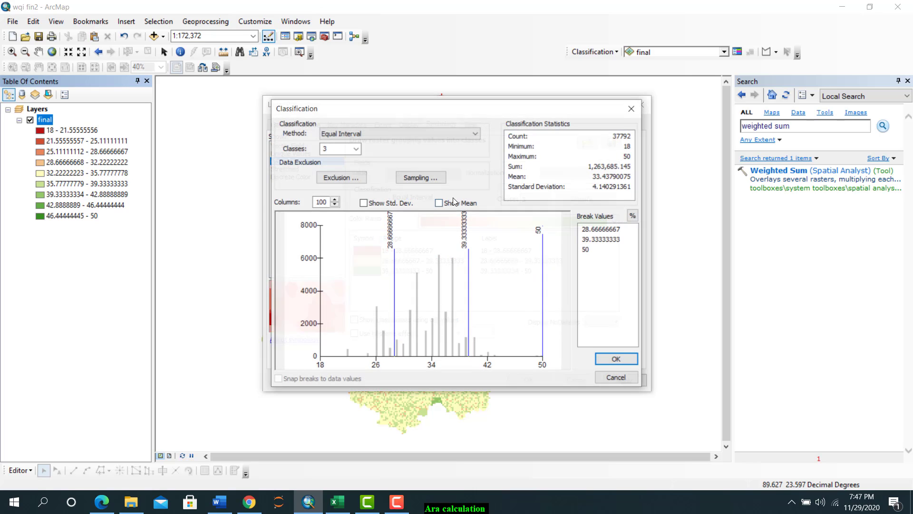
pyautogui.click(369, 130)
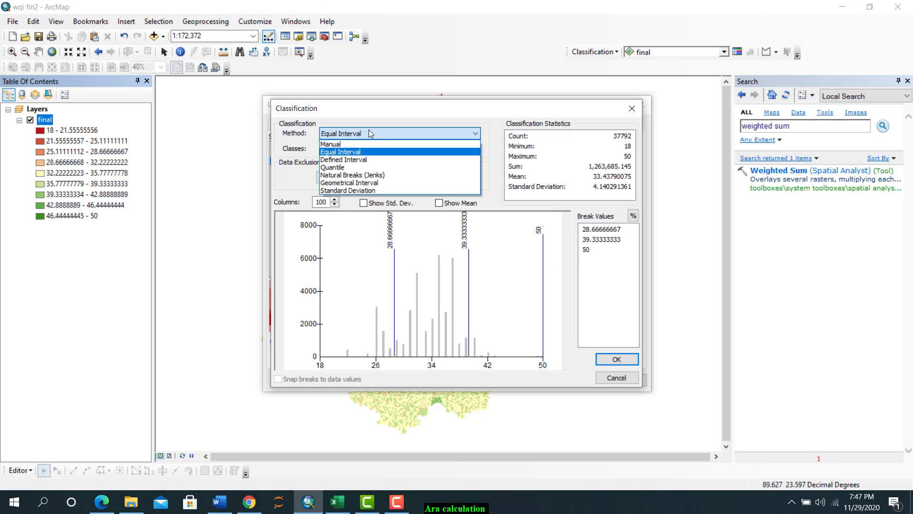
pyautogui.click(345, 168)
pyautogui.click(611, 360)
pyautogui.click(610, 379)
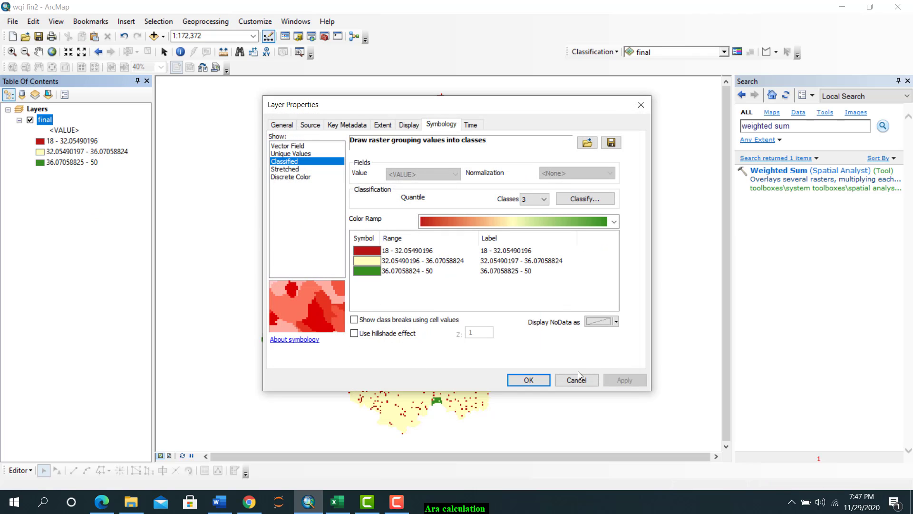
# Apply the green-yellow-red color ramp to the final raster's classes, running from green for low to red for high values
pyautogui.click(533, 221)
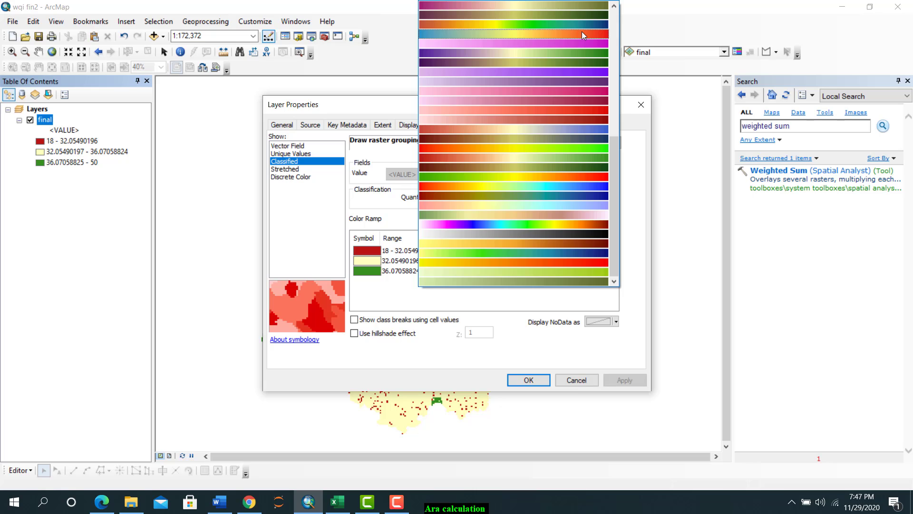
pyautogui.click(599, 176)
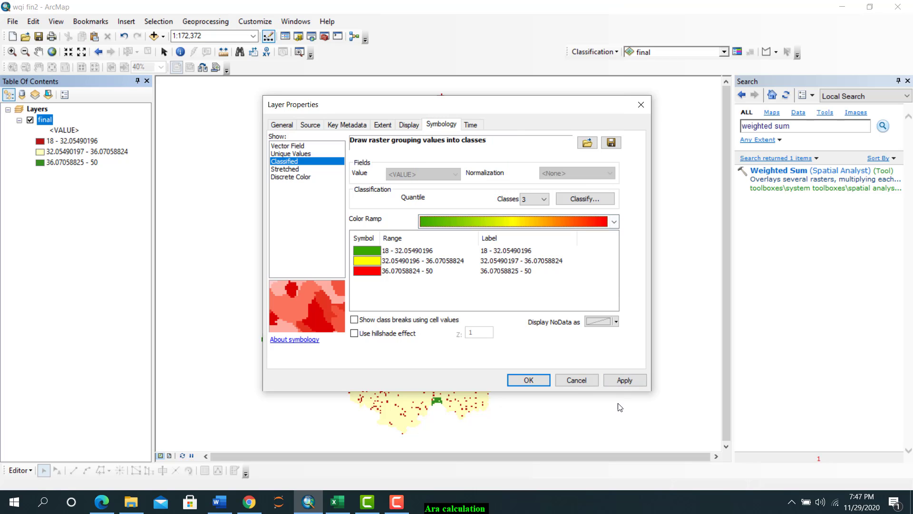
pyautogui.click(620, 380)
pyautogui.click(541, 378)
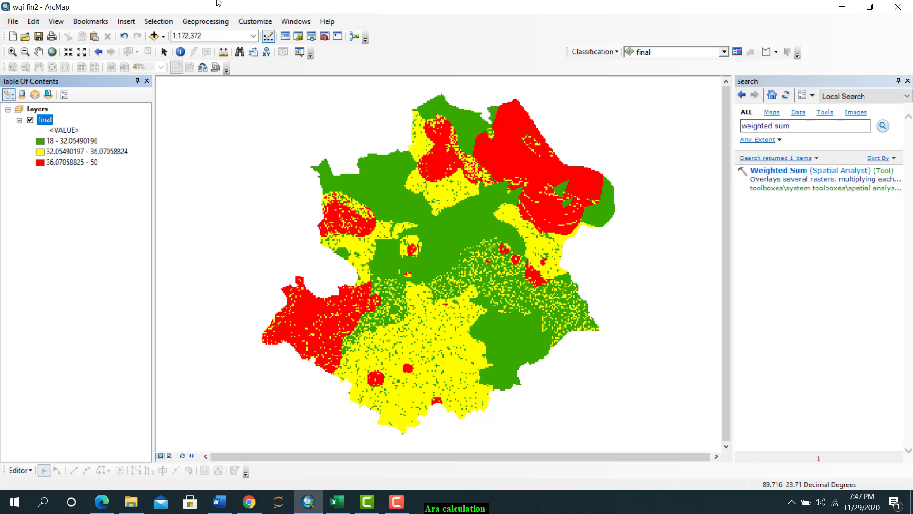
# Switch to the layout view and begin a one-column legend for the final layer, keeping the title "Legend" and its default font
pyautogui.click(169, 455)
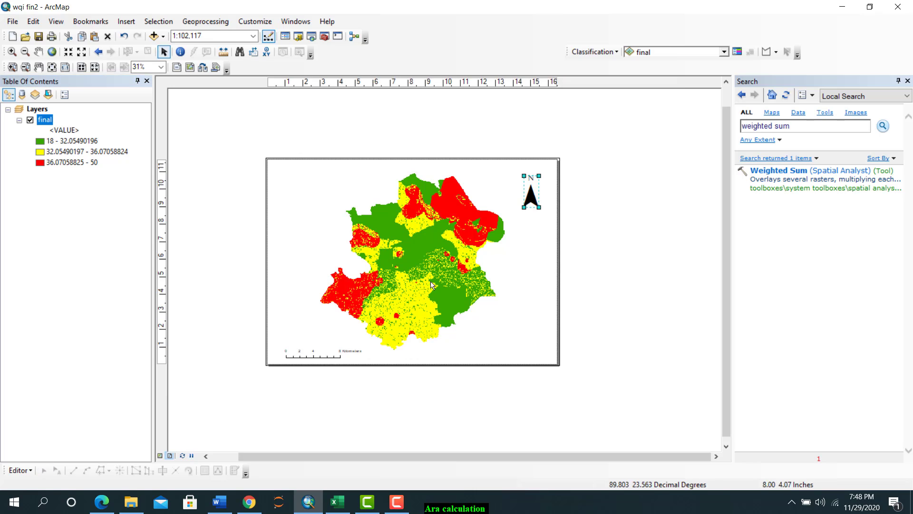
pyautogui.click(533, 213)
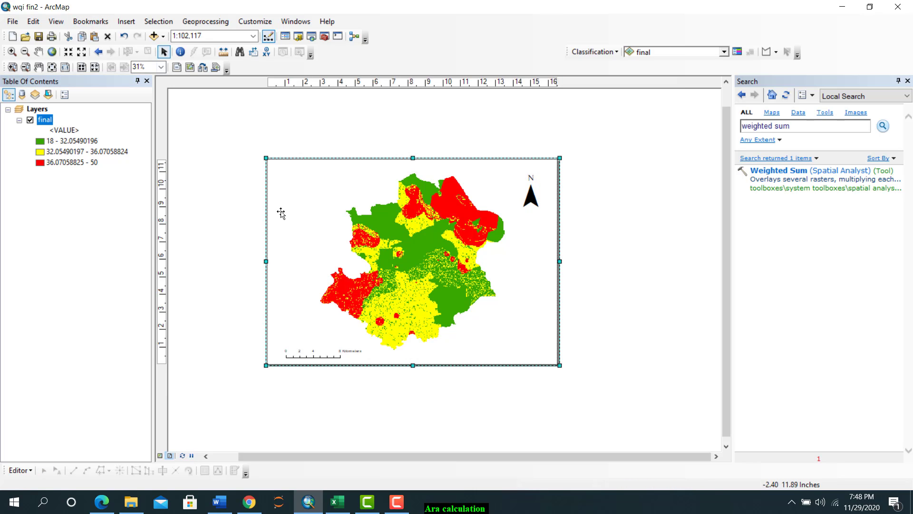
pyautogui.click(132, 23)
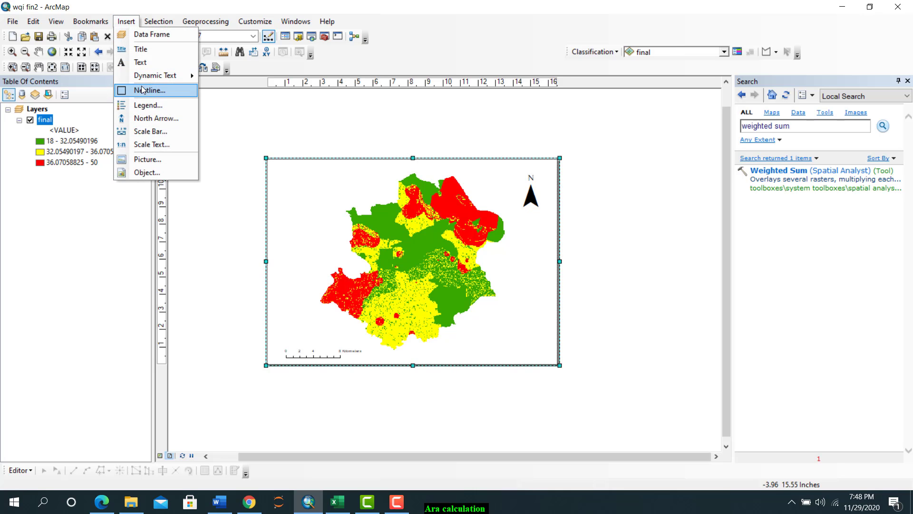
pyautogui.click(147, 105)
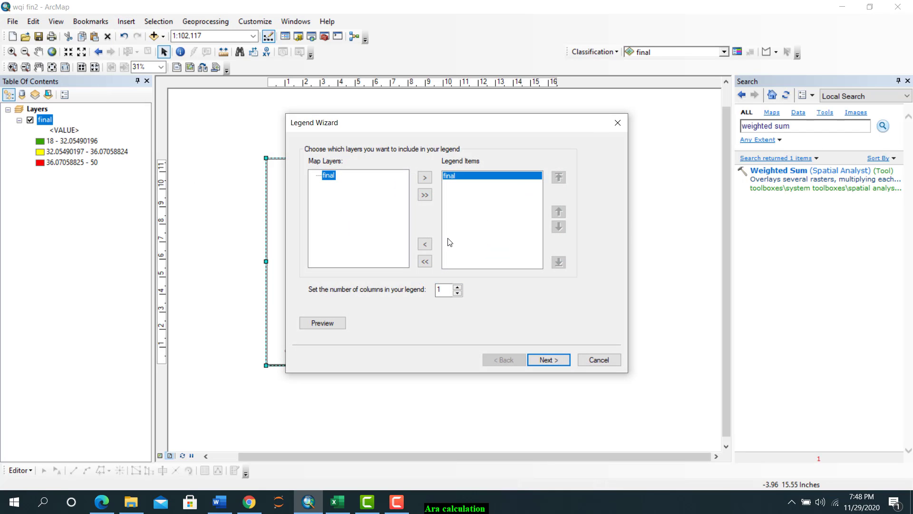
pyautogui.click(557, 361)
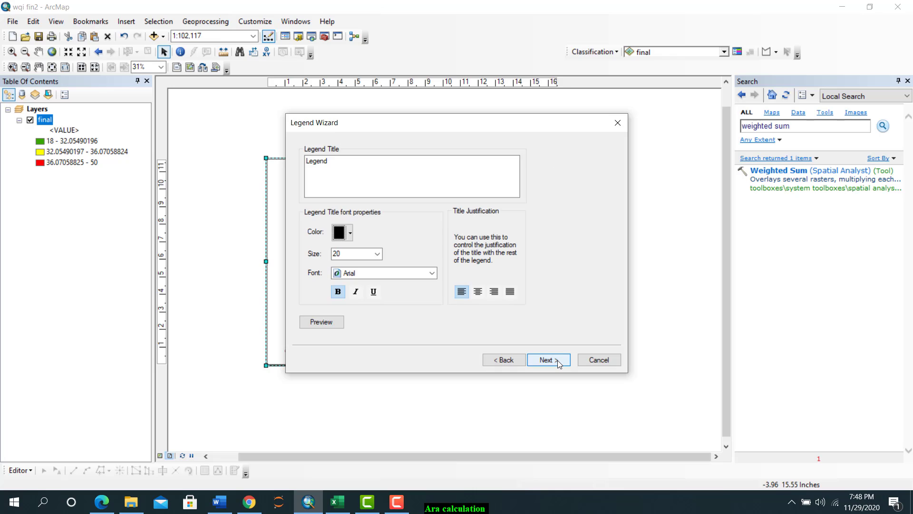
pyautogui.click(558, 362)
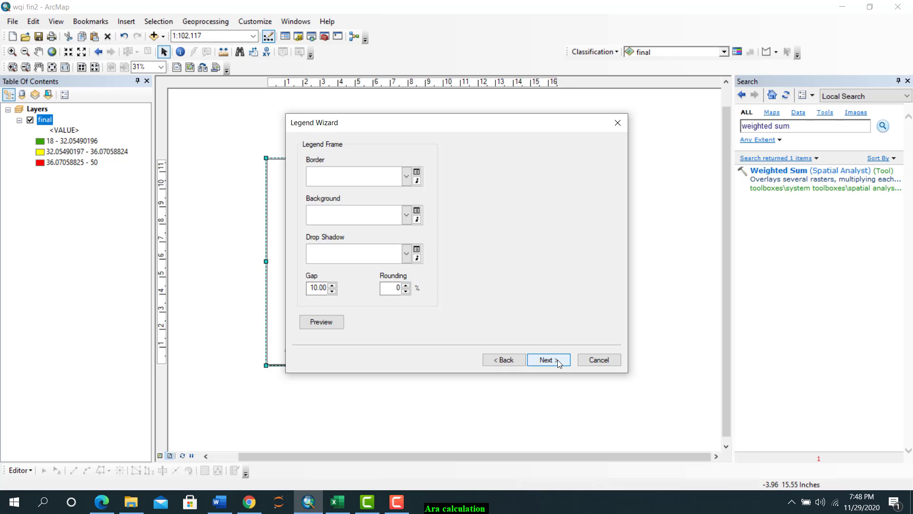
# Give the legend a light green background, keep the default patches, and place it in the layout page's lower-right corner
pyautogui.click(406, 214)
pyautogui.click(399, 261)
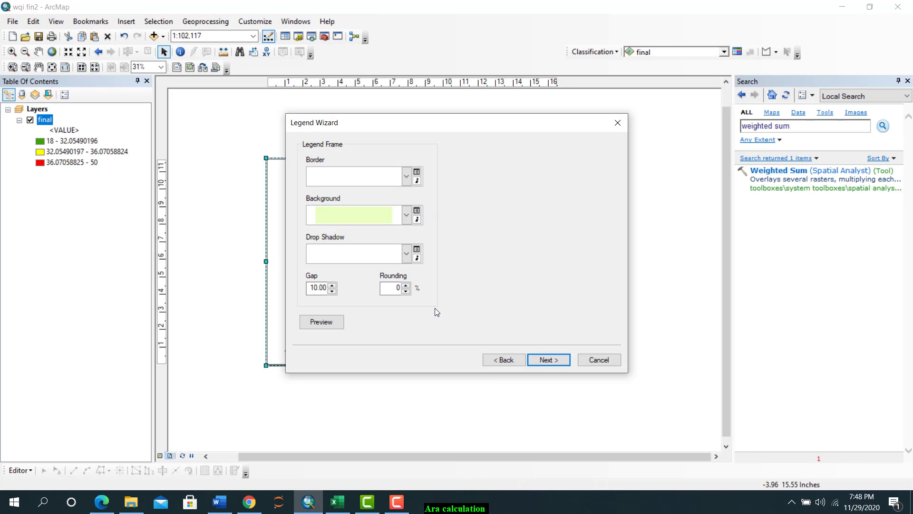
pyautogui.click(548, 362)
pyautogui.click(548, 361)
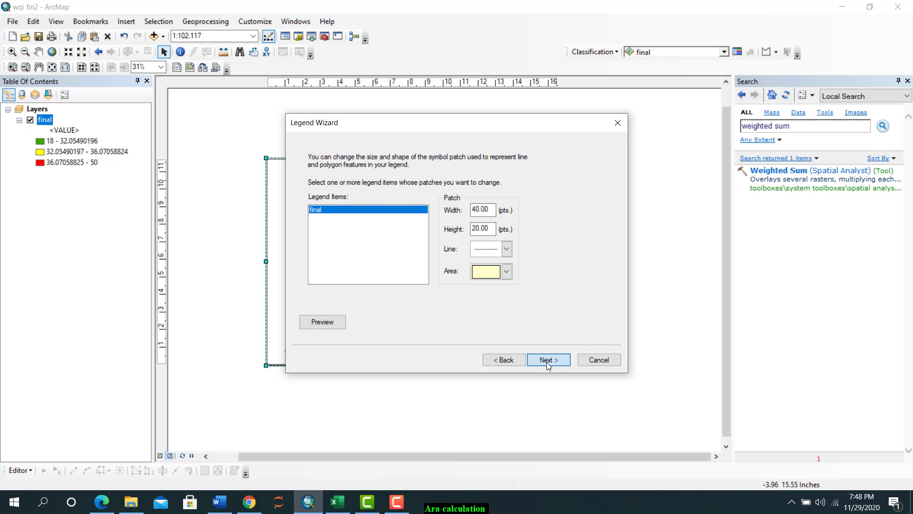
pyautogui.click(548, 360)
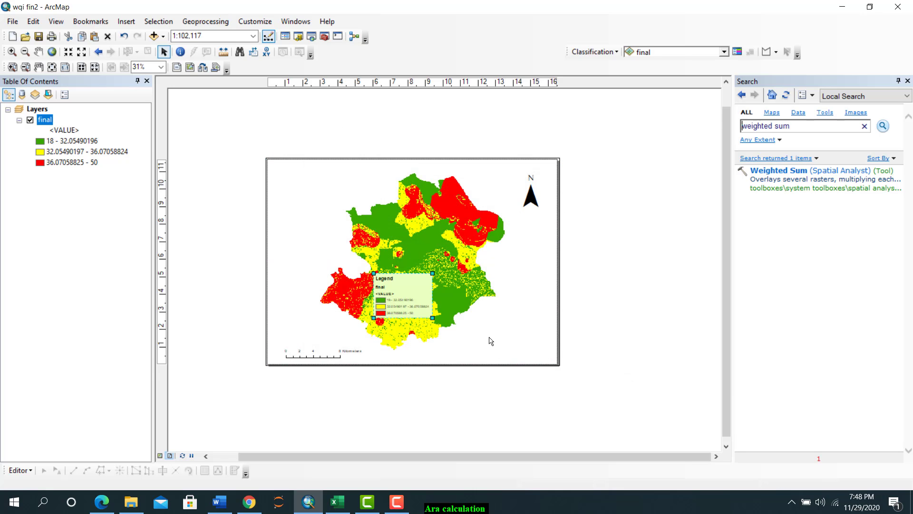
pyautogui.moveTo(535, 336)
pyautogui.mouseDown()
pyautogui.moveTo(691, 397)
pyautogui.moveTo(546, 346)
pyautogui.mouseUp()
pyautogui.click(593, 319)
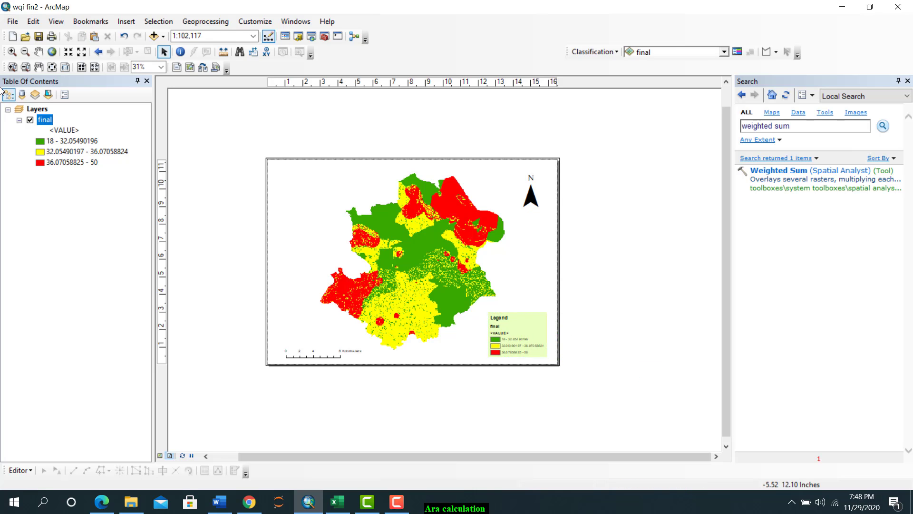
# Zoom the layout's data frame to the extent of the final layer
pyautogui.rightClick(46, 123)
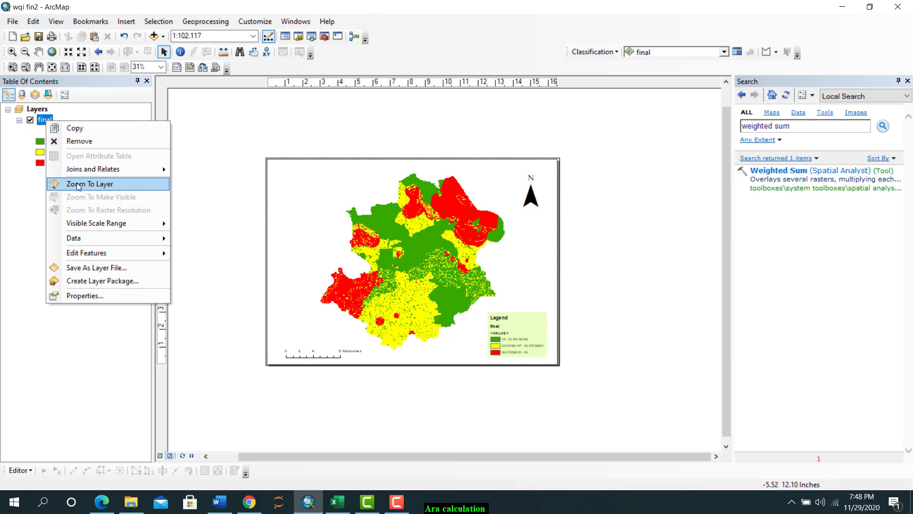
pyautogui.click(110, 184)
pyautogui.click(81, 68)
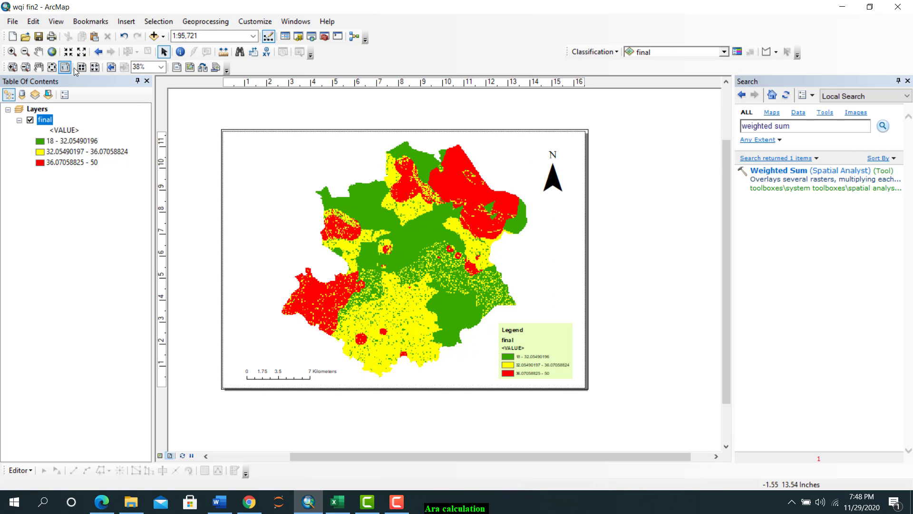
pyautogui.click(94, 67)
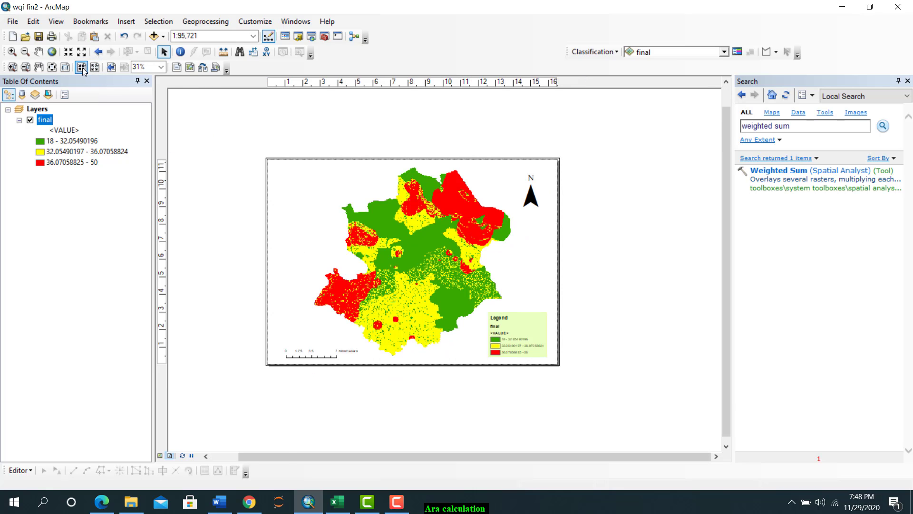
pyautogui.click(81, 67)
# Close the Search window and fit the whole layout page in the view
pyautogui.click(52, 67)
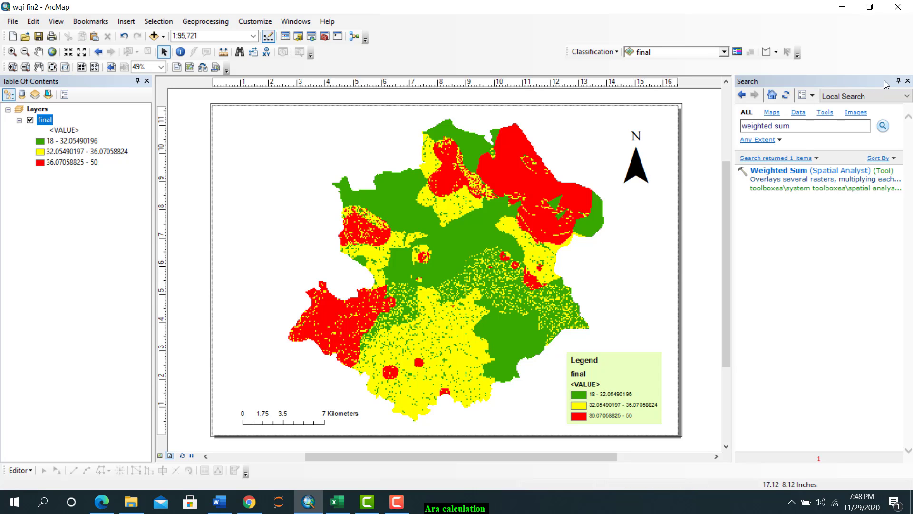
pyautogui.click(908, 81)
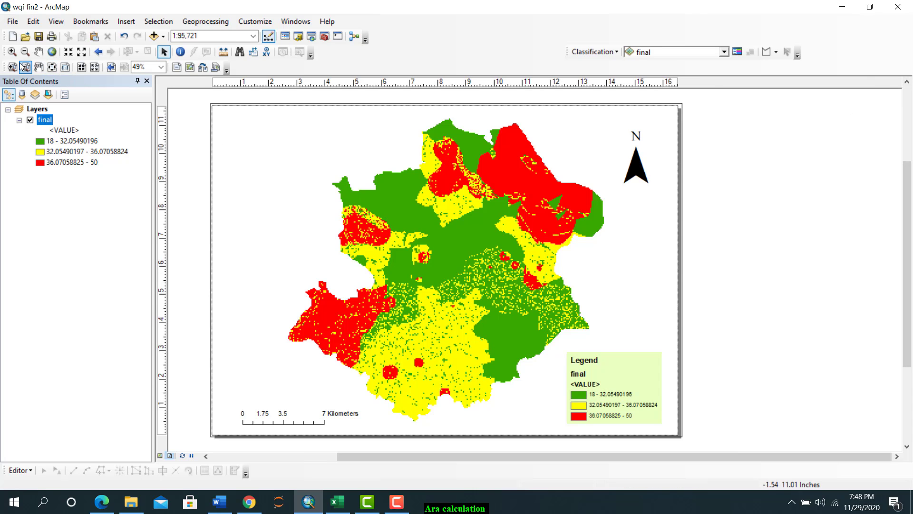
pyautogui.click(52, 67)
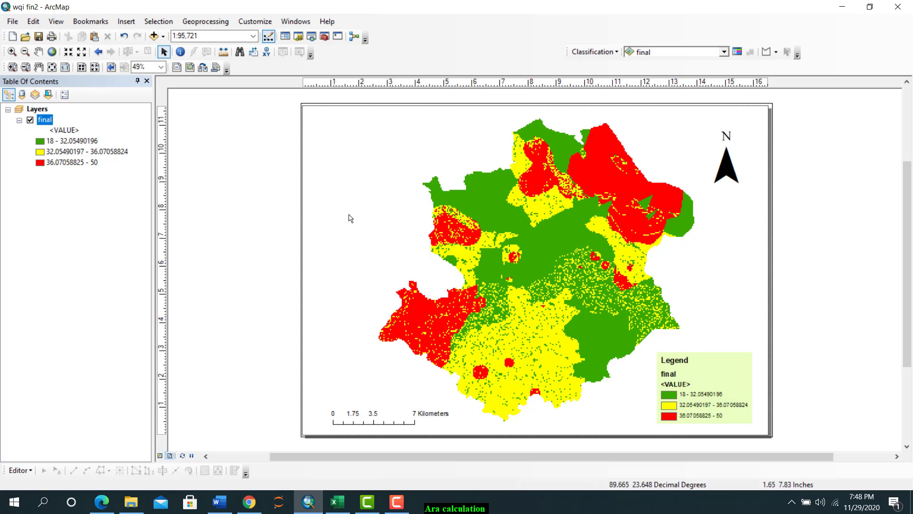